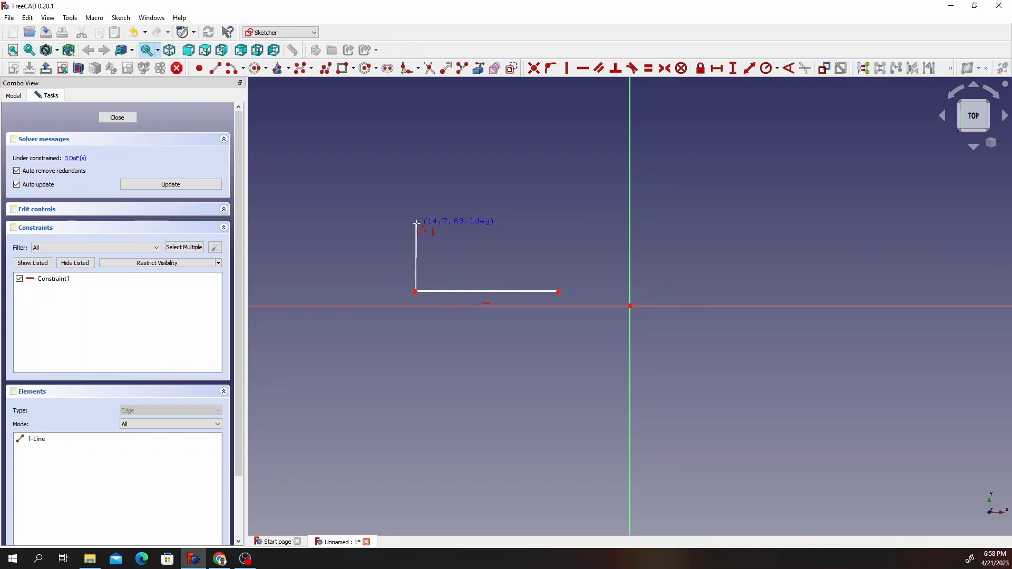
Continue the left L-shaped polyline from its lower-left corner with segments about 15 up, 9 right, 11 down and 21 right.
{"action": "left_click", "coordinate": [416, 223]}
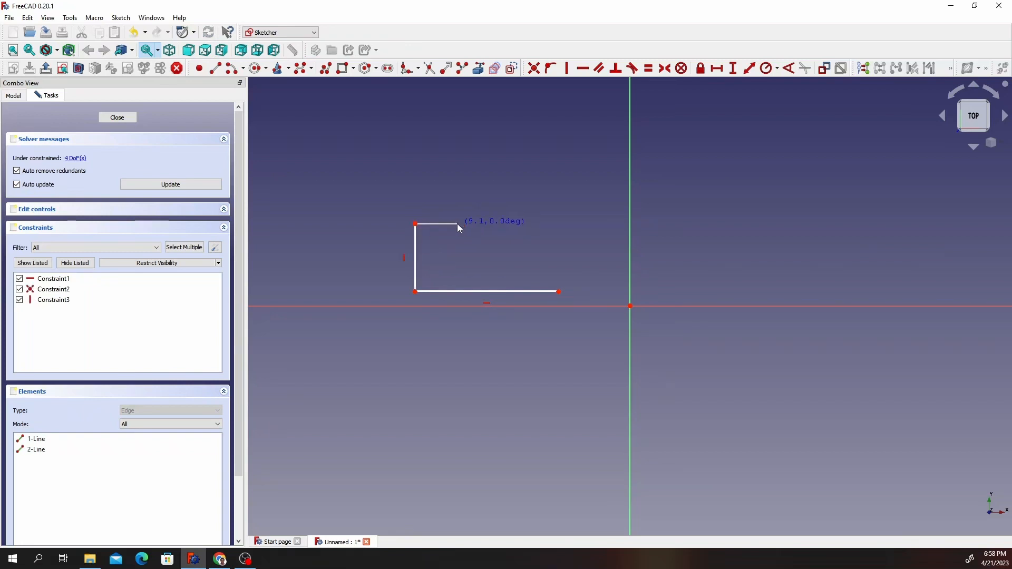
{"action": "left_click", "coordinate": [458, 224]}
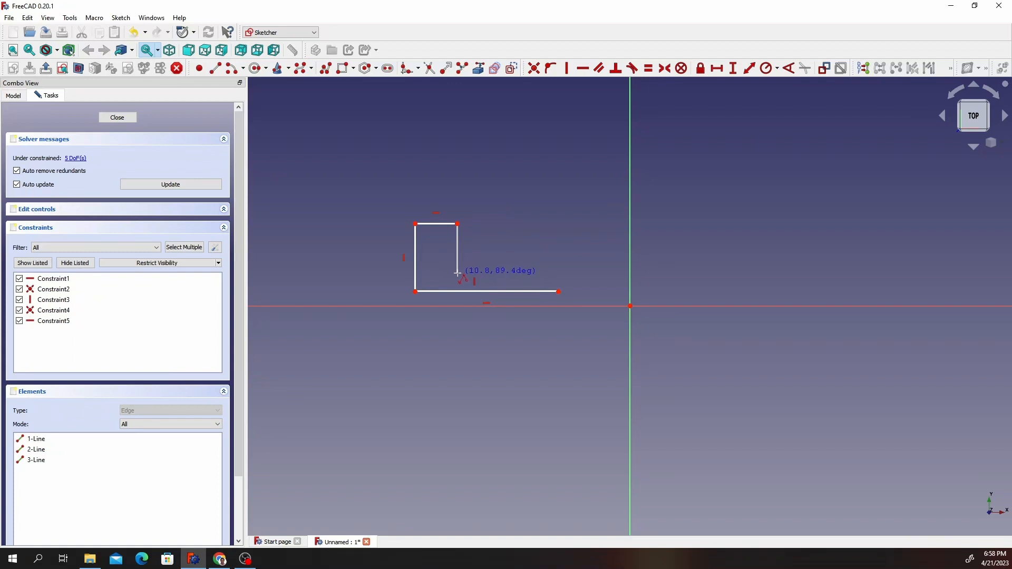
{"action": "left_click", "coordinate": [458, 274]}
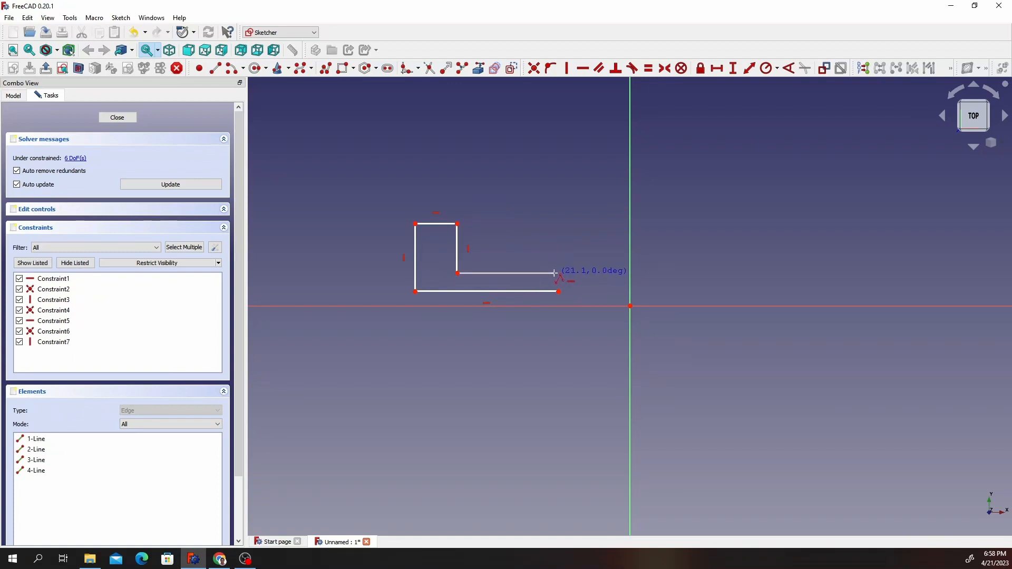
{"action": "left_click", "coordinate": [554, 274]}
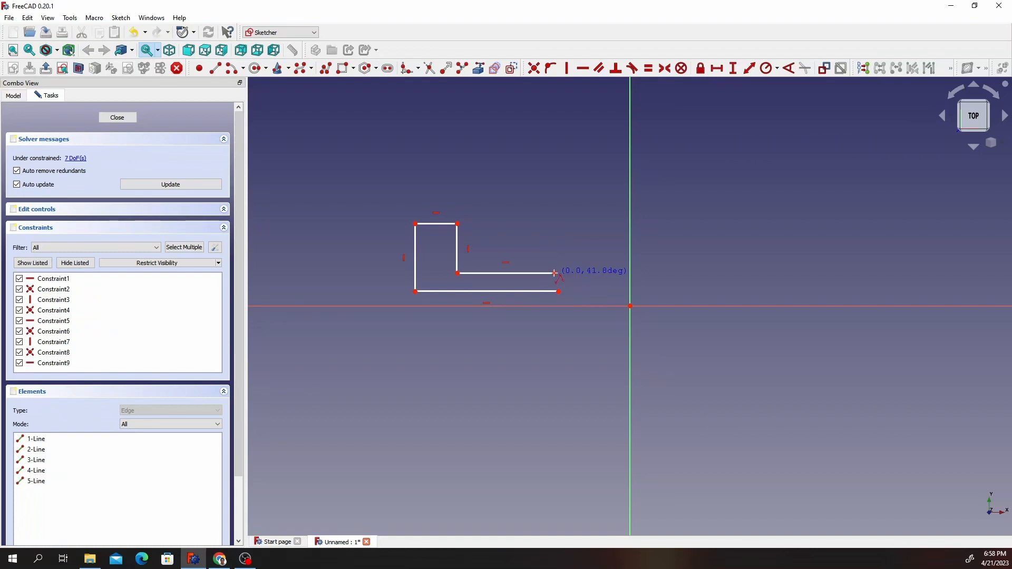
Draw a mirrored open L-shaped polyline right of the vertical axis: base about 40 long, then about 18 up, 8 left, 14 down and back left.
{"action": "left_click", "coordinate": [654, 298]}
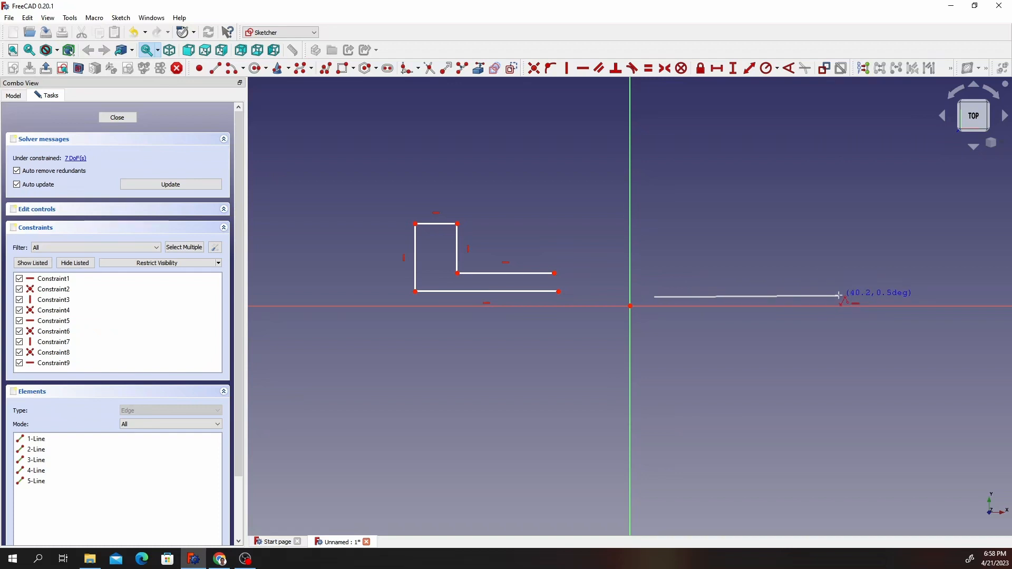
{"action": "left_click", "coordinate": [842, 297]}
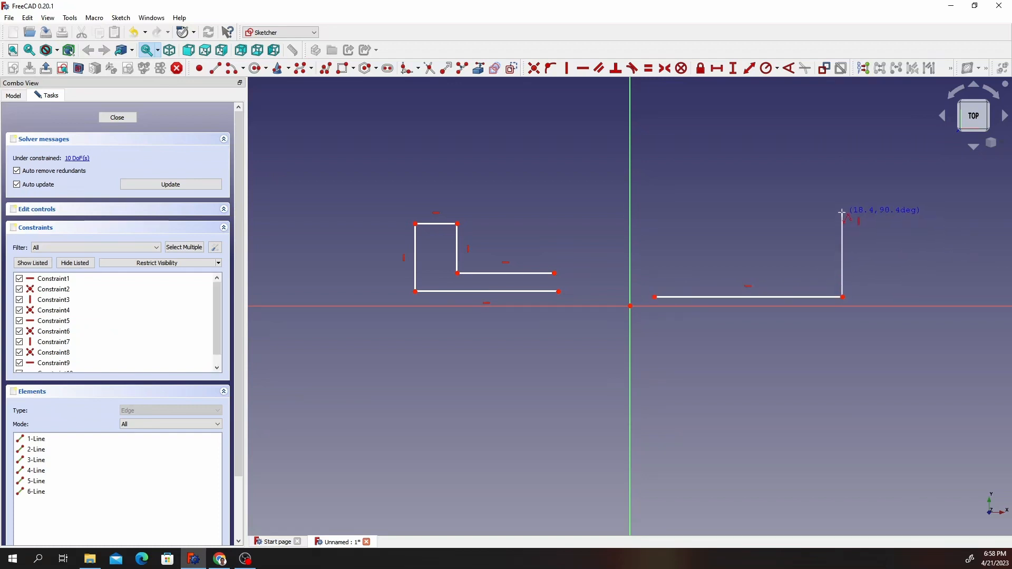
{"action": "left_click", "coordinate": [842, 212]}
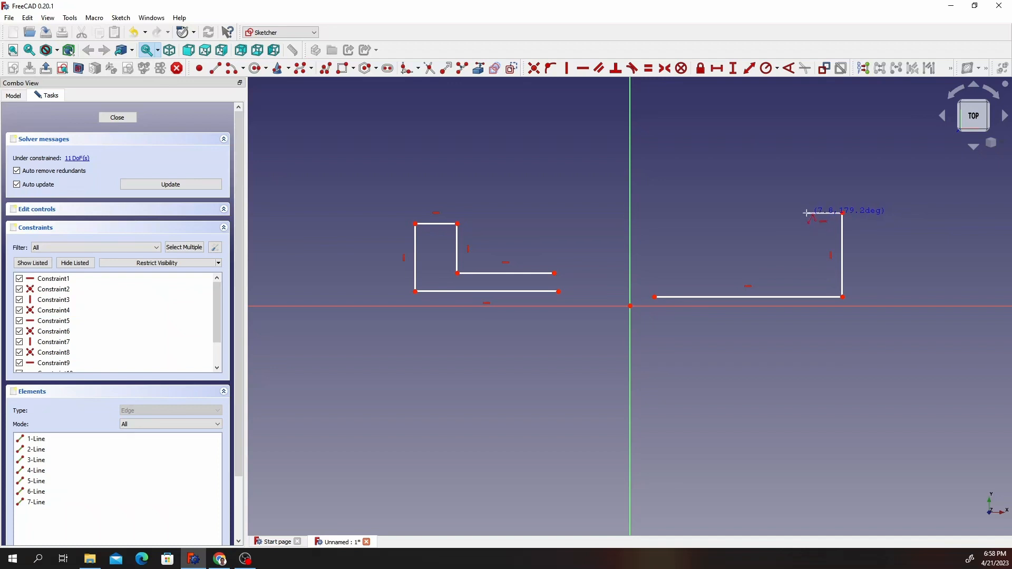
{"action": "left_click", "coordinate": [805, 213]}
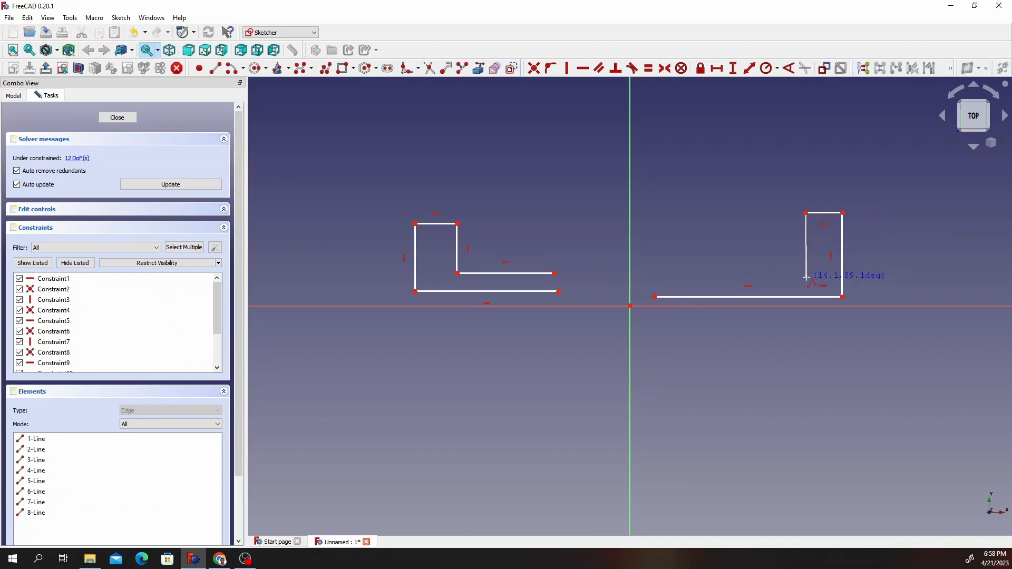
{"action": "left_click", "coordinate": [806, 277]}
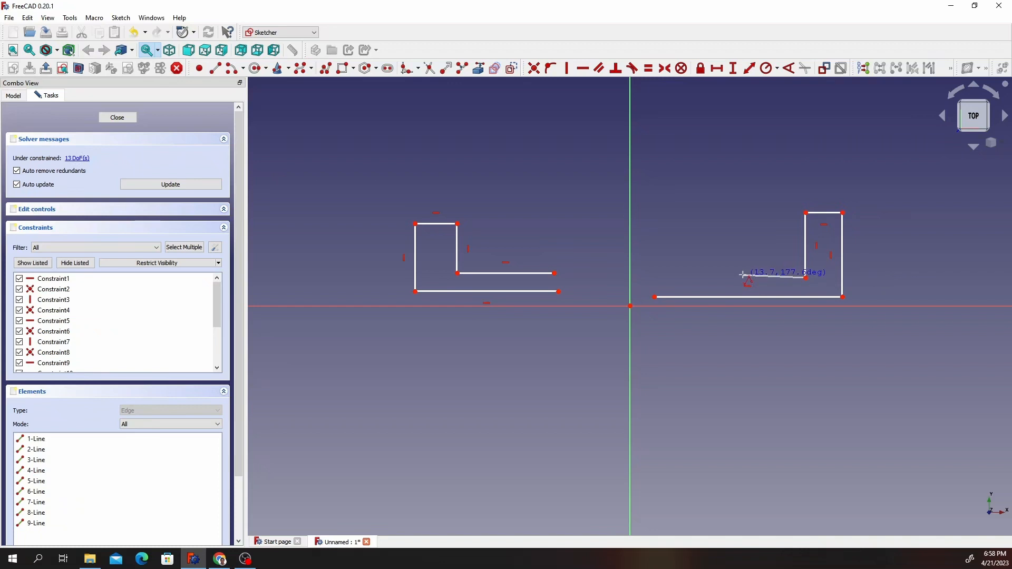
{"action": "left_click", "coordinate": [678, 277]}
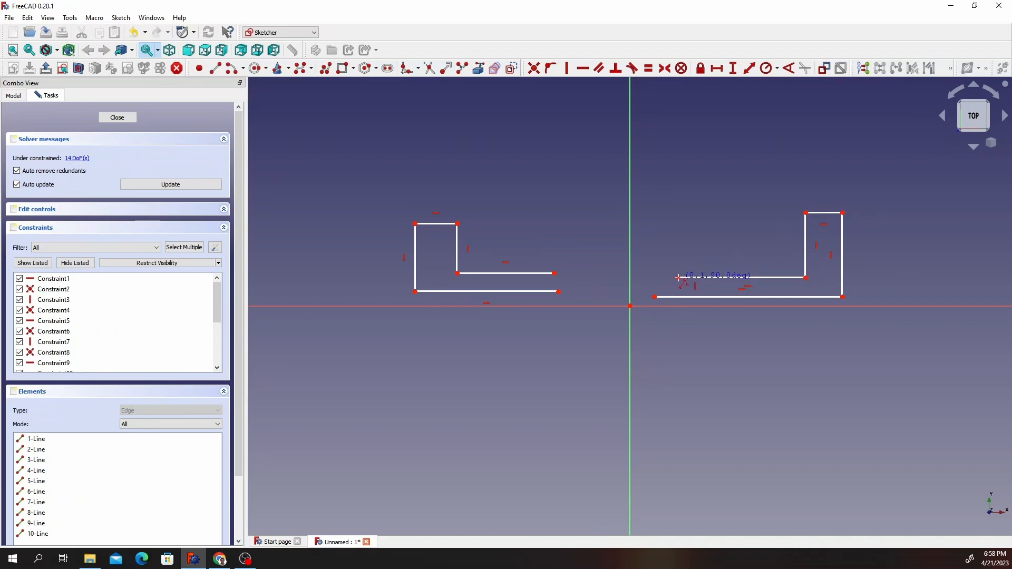
{"action": "right_click", "coordinate": [678, 277]}
Draw a lower and an upper center-point arc, both centered below the horizontal axis, bulging upward across the gap between the two profiles.
{"action": "left_click", "coordinate": [601, 378]}
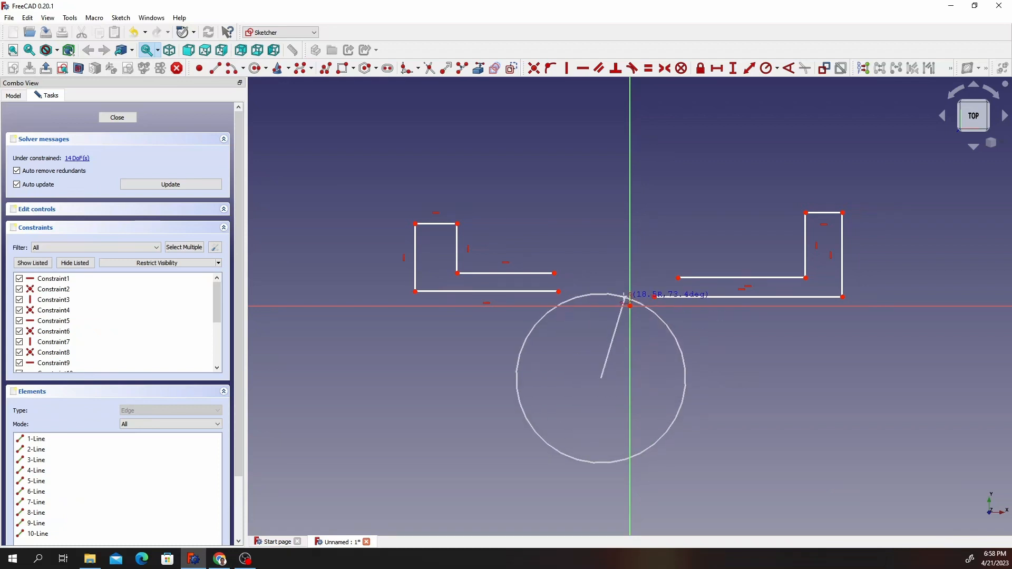
{"action": "left_click", "coordinate": [627, 297]}
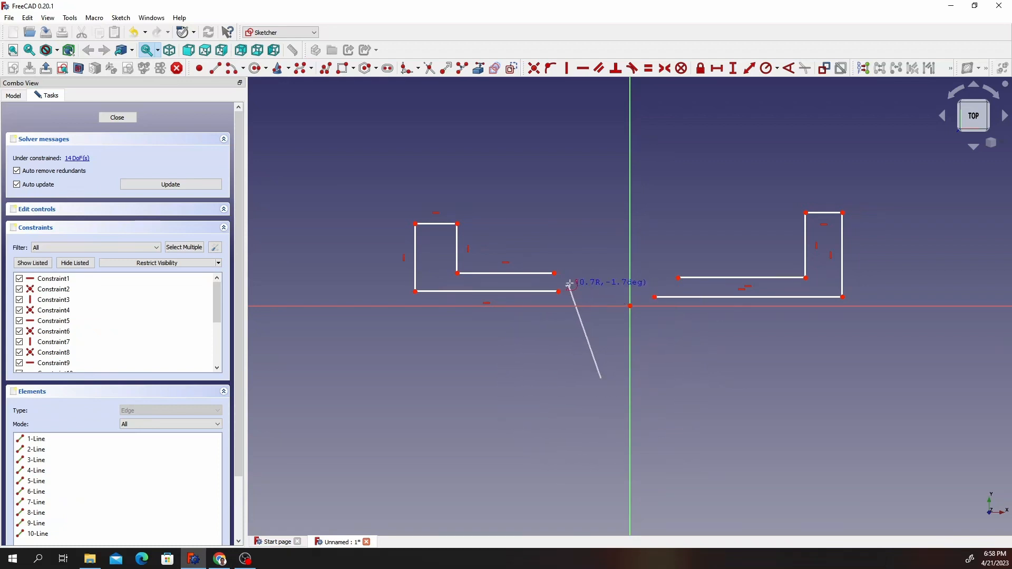
{"action": "left_click", "coordinate": [647, 290]}
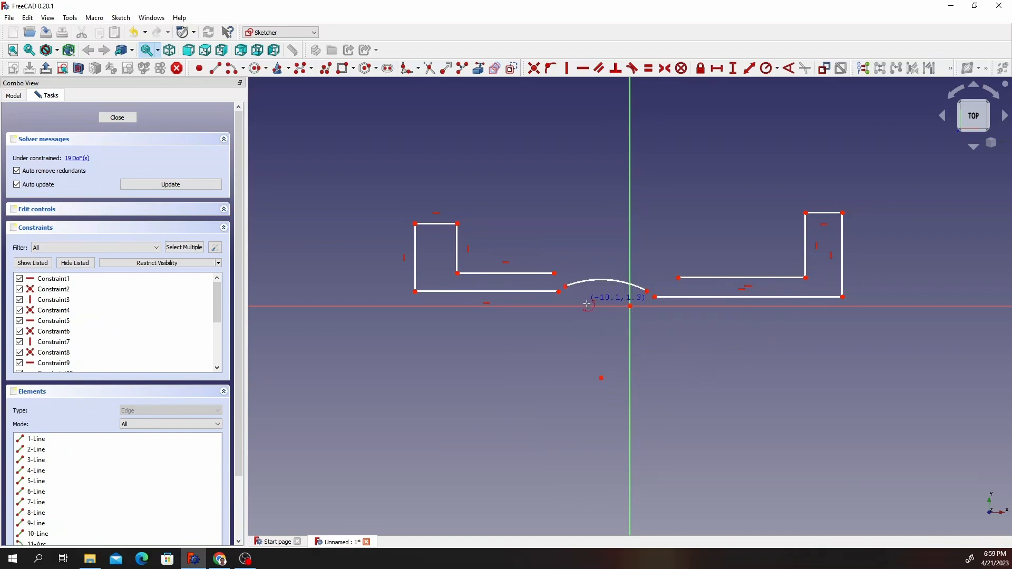
{"action": "left_click", "coordinate": [600, 355]}
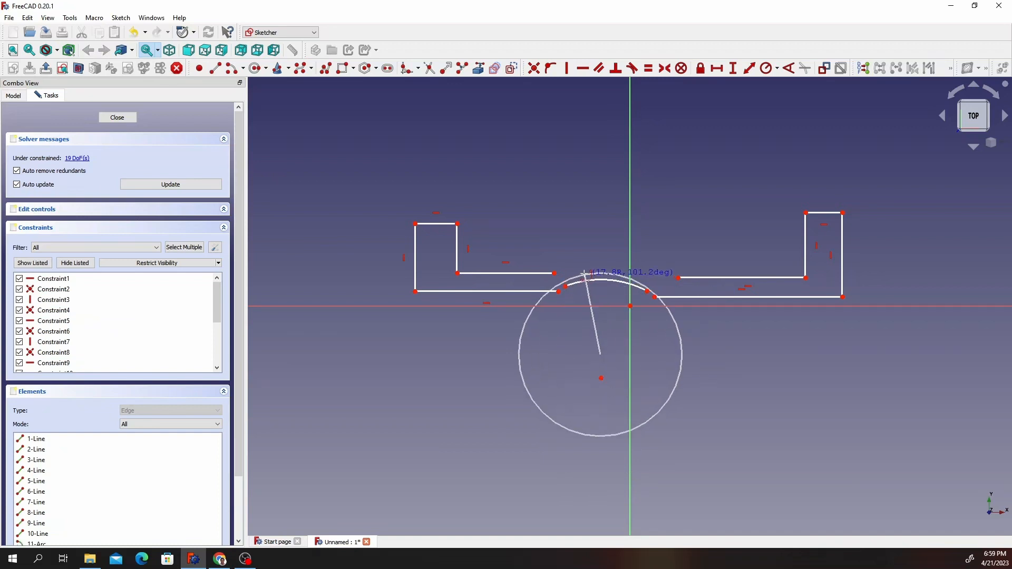
{"action": "left_click", "coordinate": [560, 266]}
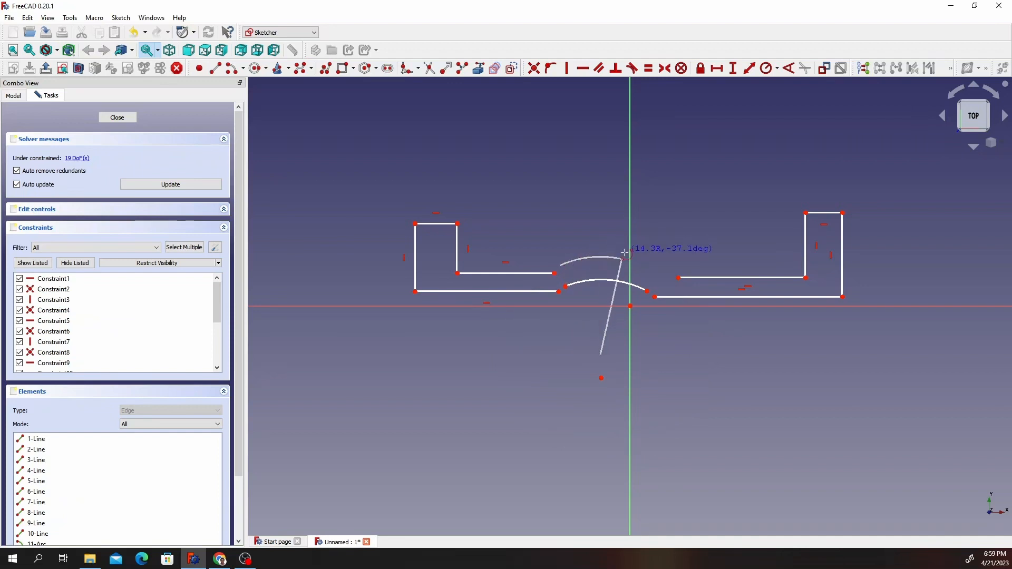
{"action": "left_click", "coordinate": [669, 267]}
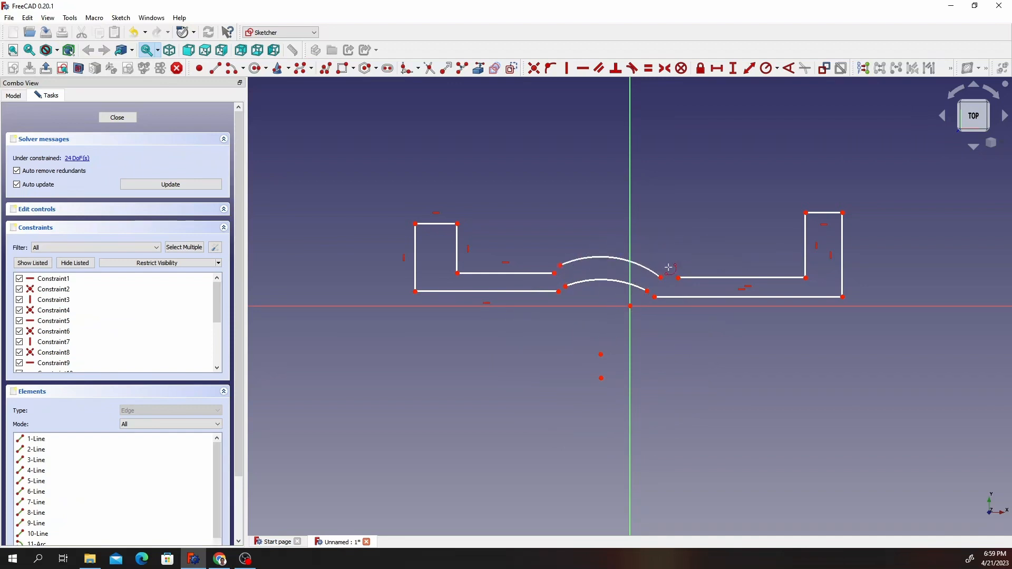
Make both ends of the upper arc coincident with the free ends of the left and right upper horizontal lines.
{"action": "left_click", "coordinate": [555, 273]}
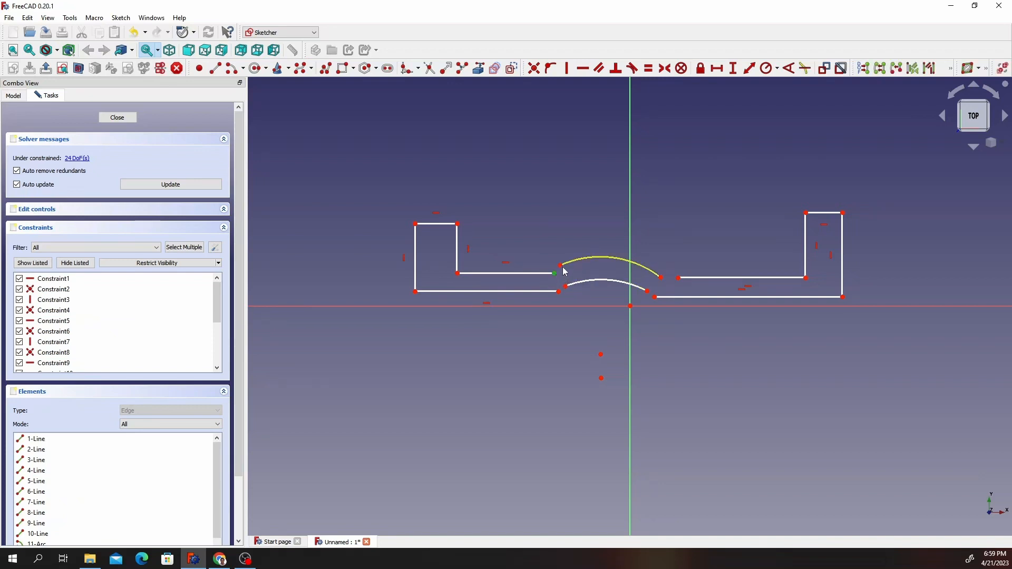
{"action": "left_click", "coordinate": [561, 267]}
{"action": "left_click", "coordinate": [534, 68]}
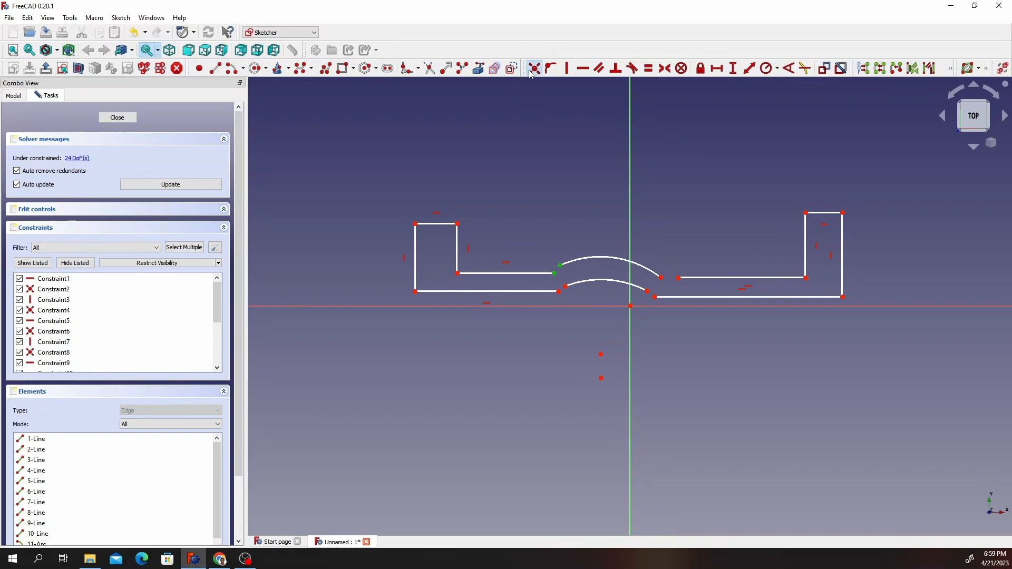
{"action": "left_click", "coordinate": [663, 279]}
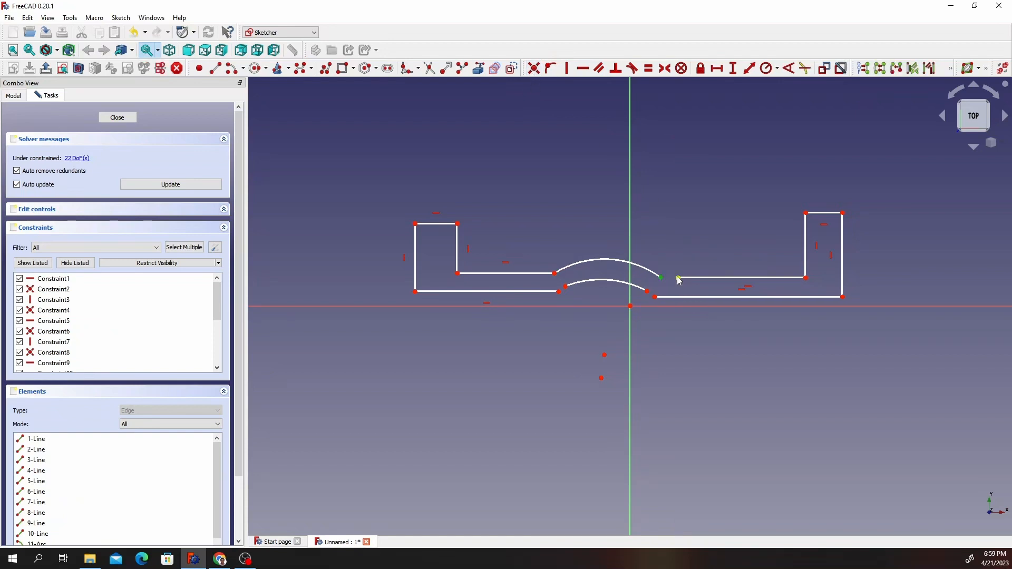
{"action": "left_click", "coordinate": [679, 279]}
{"action": "left_click", "coordinate": [533, 68]}
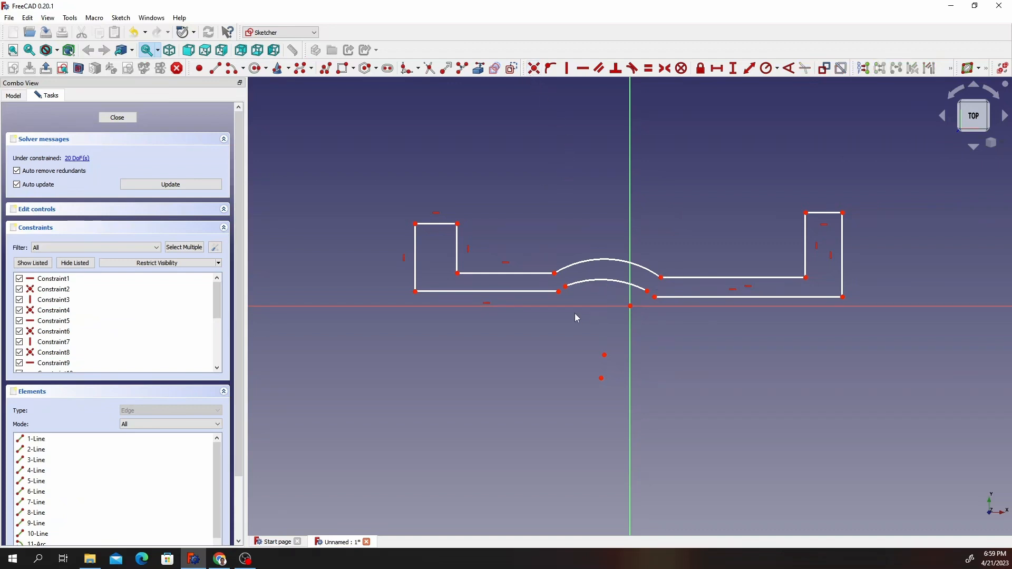
Make both ends of the lower arc coincident with the free ends of the left and right base lines.
{"action": "left_click", "coordinate": [557, 291]}
{"action": "left_click", "coordinate": [565, 288]}
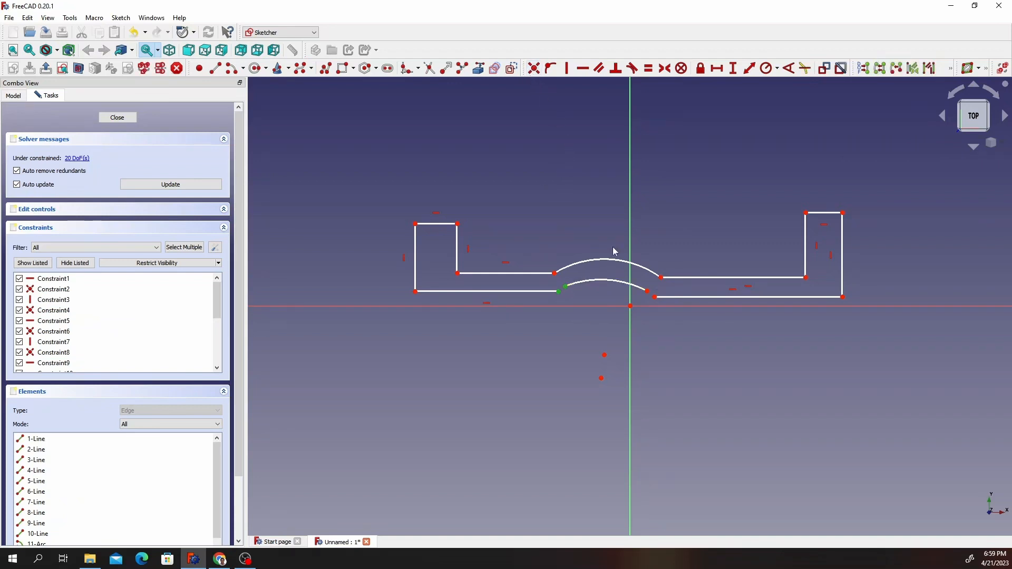
{"action": "left_click", "coordinate": [534, 68]}
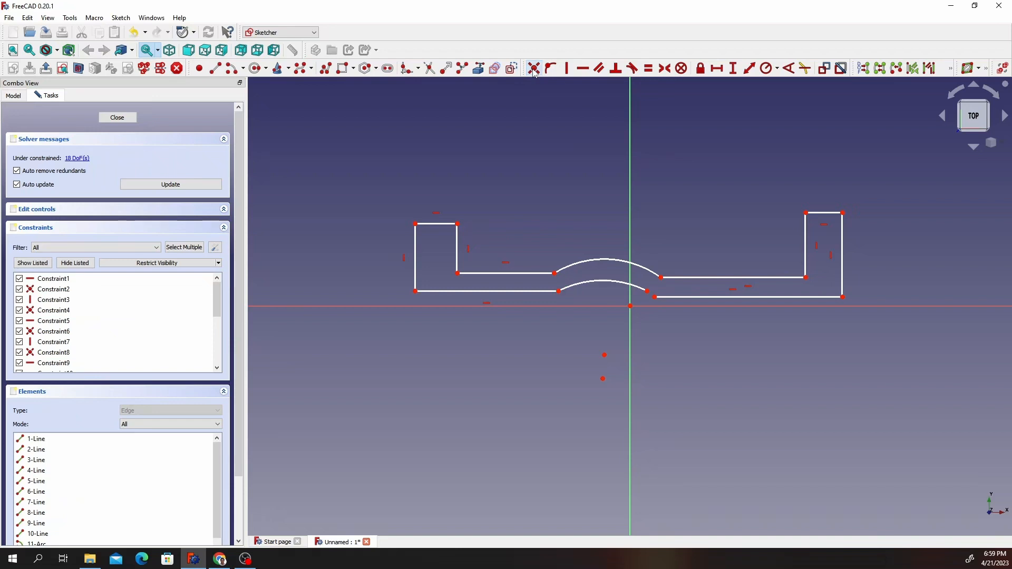
{"action": "left_click", "coordinate": [653, 297]}
{"action": "left_click", "coordinate": [534, 68]}
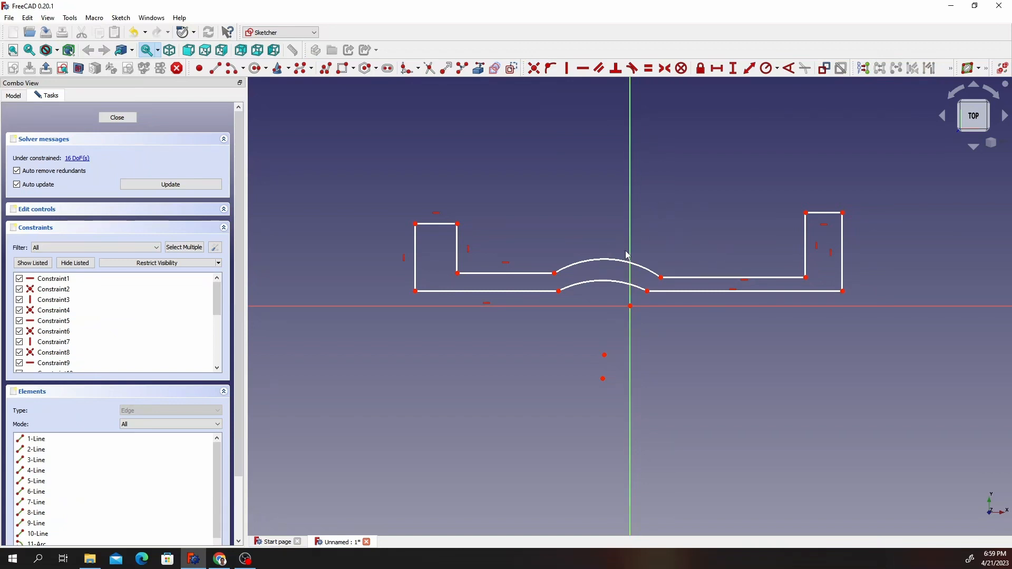
Constrain the two endpoints of the upper arc symmetric about the vertical axis.
{"action": "left_click", "coordinate": [554, 273]}
{"action": "left_click", "coordinate": [661, 277]}
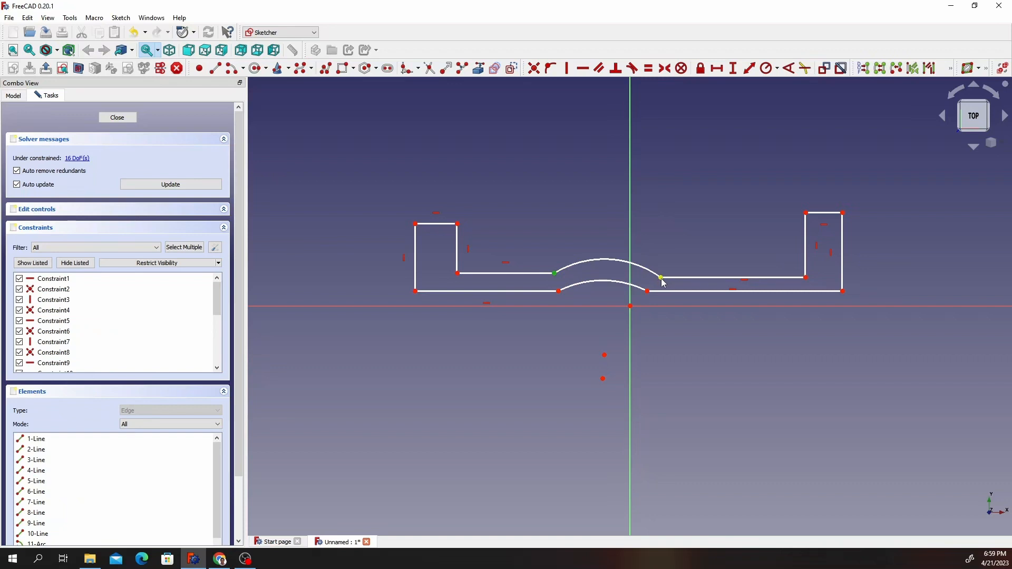
{"action": "left_click", "coordinate": [665, 68]}
{"action": "left_click", "coordinate": [612, 293]}
{"action": "left_click", "coordinate": [629, 167]}
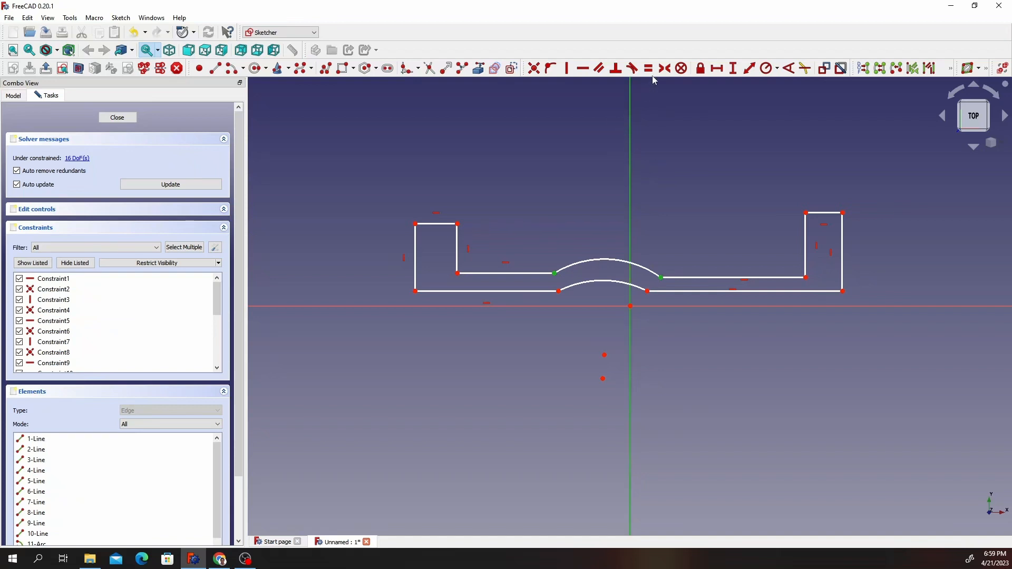
{"action": "left_click", "coordinate": [666, 68]}
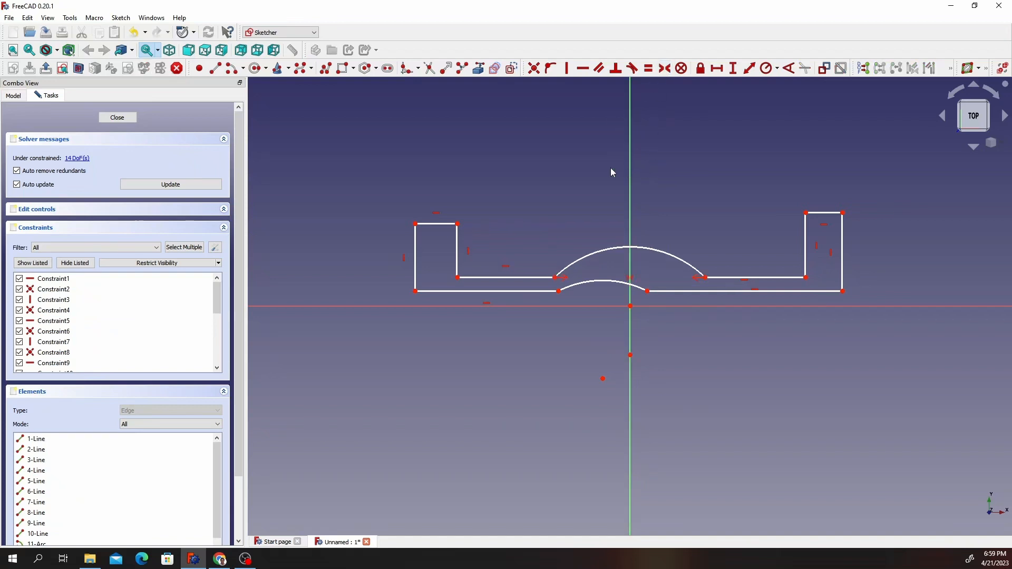
Constrain the inner bottom corners of the left and right legs symmetric about the vertical axis.
{"action": "left_click", "coordinate": [457, 277]}
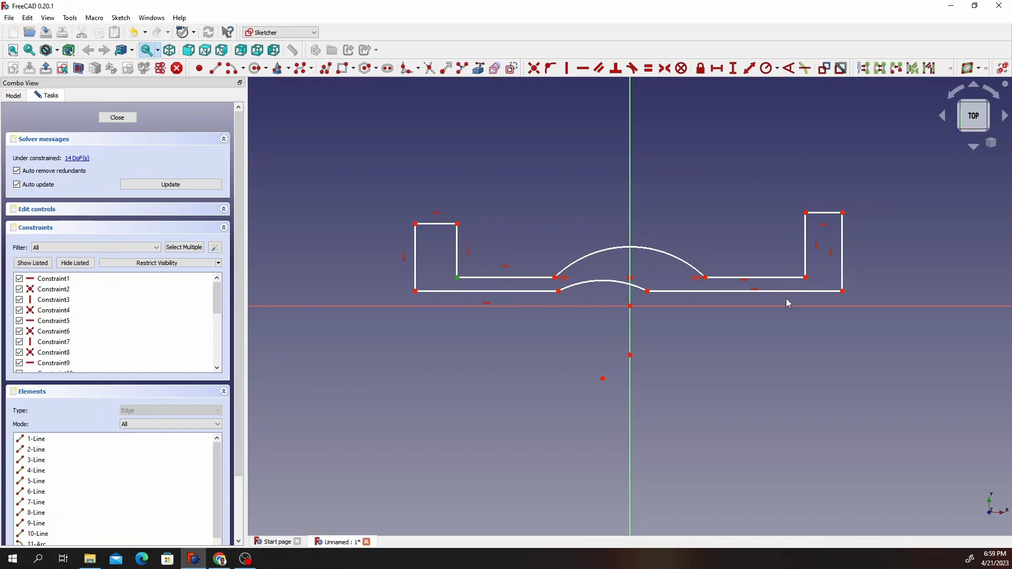
{"action": "left_click", "coordinate": [806, 278]}
{"action": "left_click", "coordinate": [630, 188]}
{"action": "left_click", "coordinate": [670, 76]}
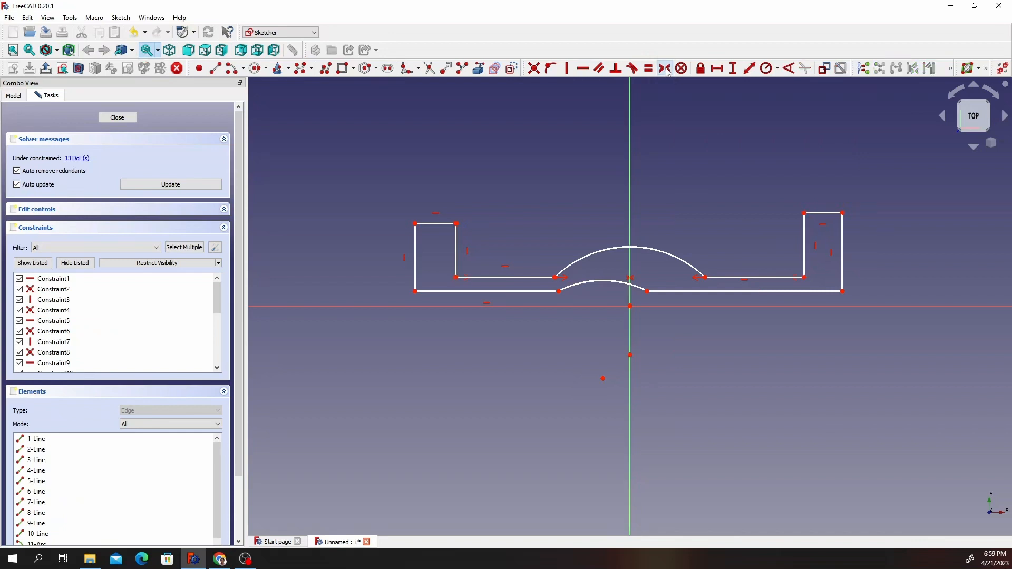
Constrain the inner top corners of the left and right legs symmetric about the vertical axis.
{"action": "left_click", "coordinate": [457, 225]}
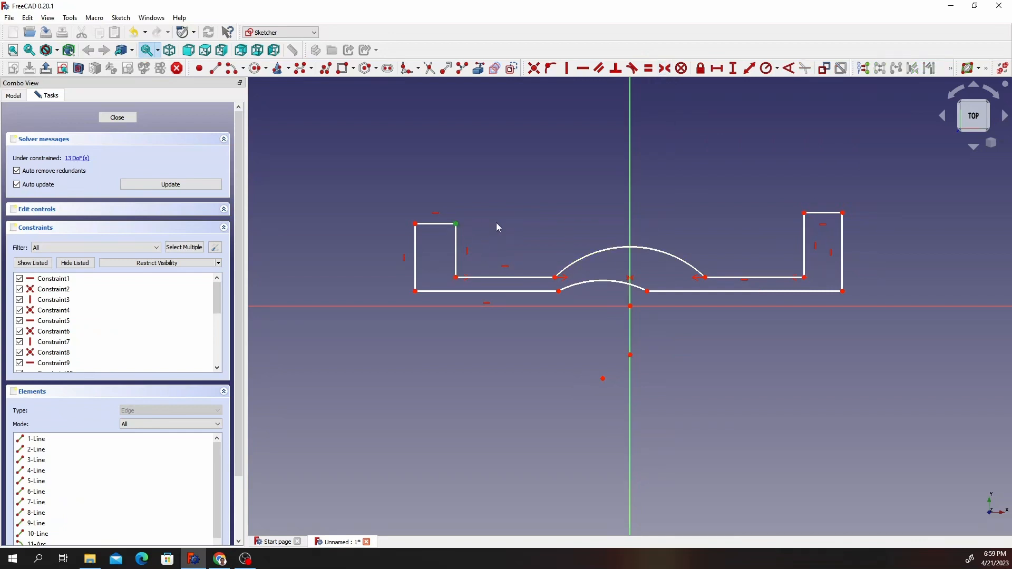
{"action": "left_click", "coordinate": [805, 213]}
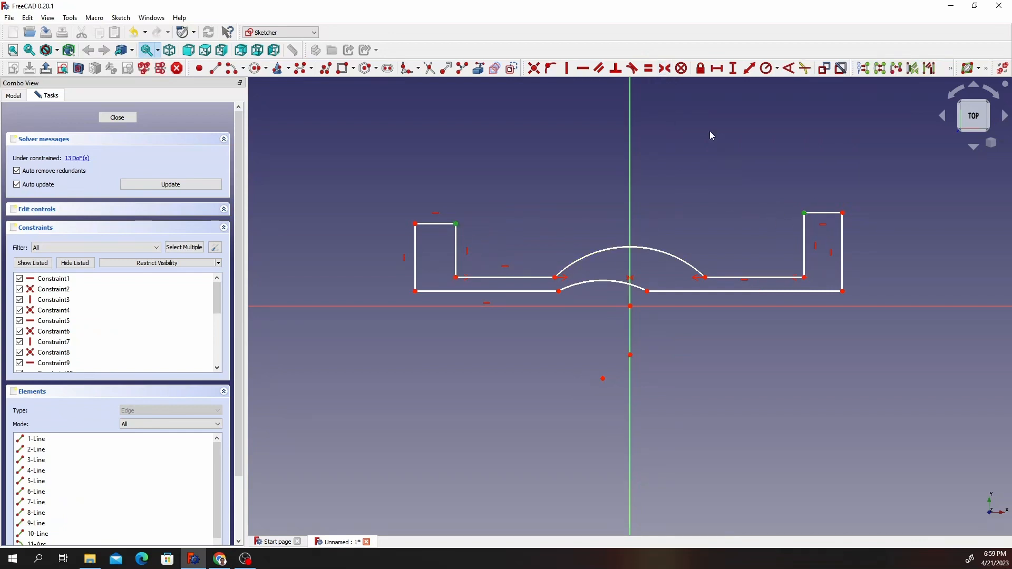
{"action": "left_click", "coordinate": [631, 126]}
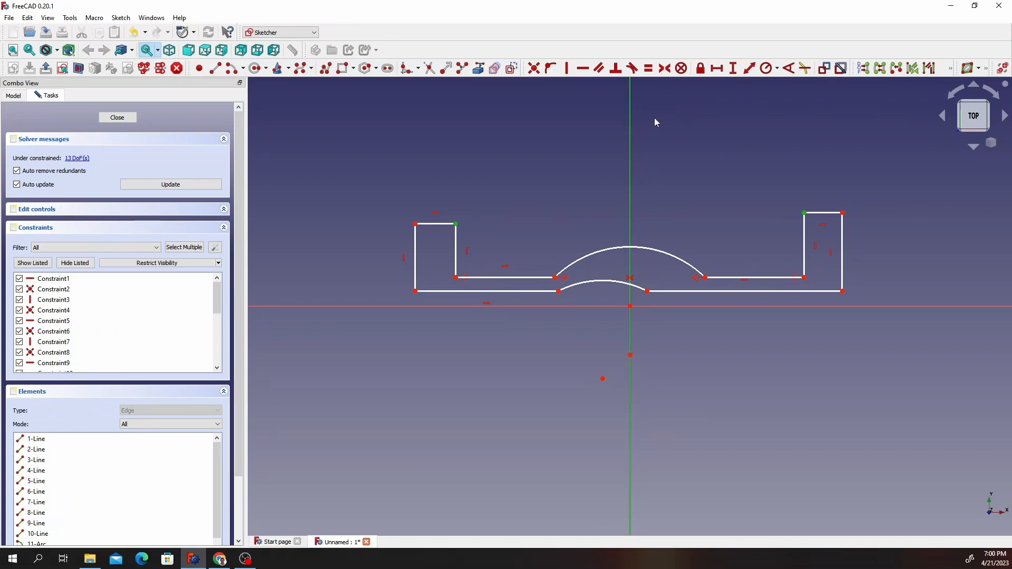
{"action": "left_click", "coordinate": [666, 68]}
Constrain the outer top corners of the left and right legs symmetric about the vertical axis.
{"action": "left_click", "coordinate": [415, 214]}
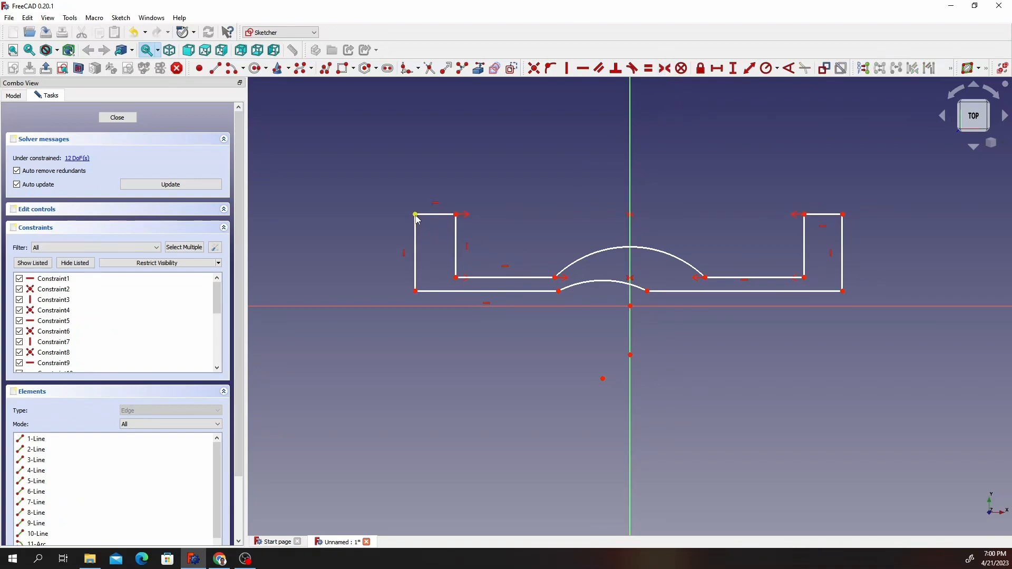
{"action": "left_click", "coordinate": [843, 214]}
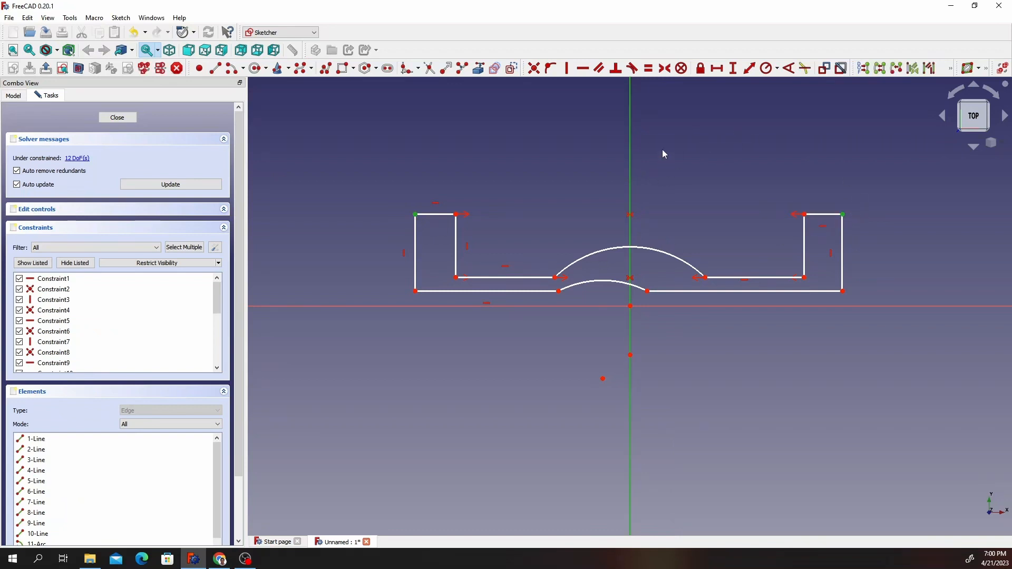
{"action": "left_click", "coordinate": [665, 68]}
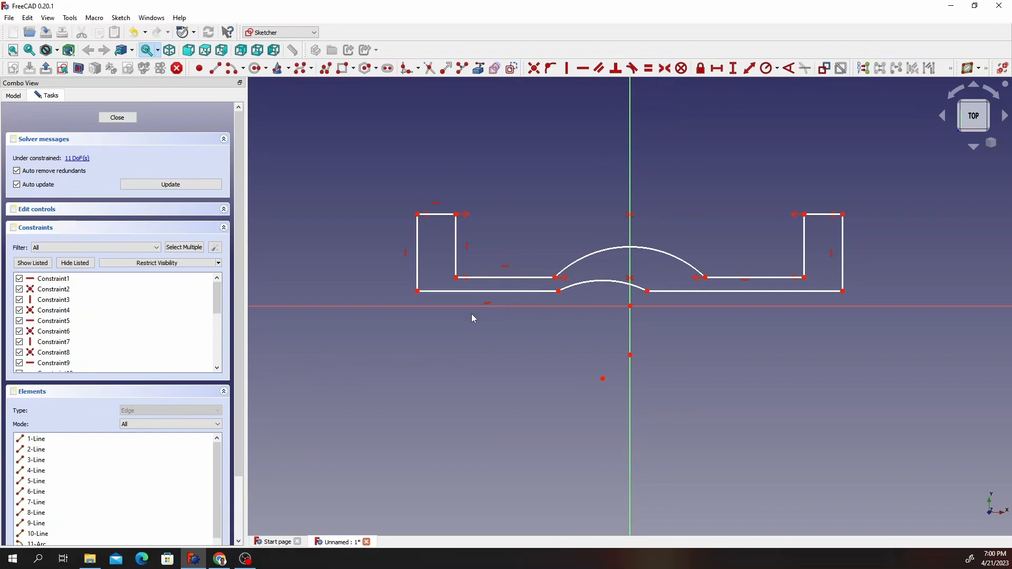
Constrain the outer bottom corners of the left and right legs symmetric about the vertical axis.
{"action": "left_click", "coordinate": [417, 291]}
{"action": "left_click", "coordinate": [843, 291]}
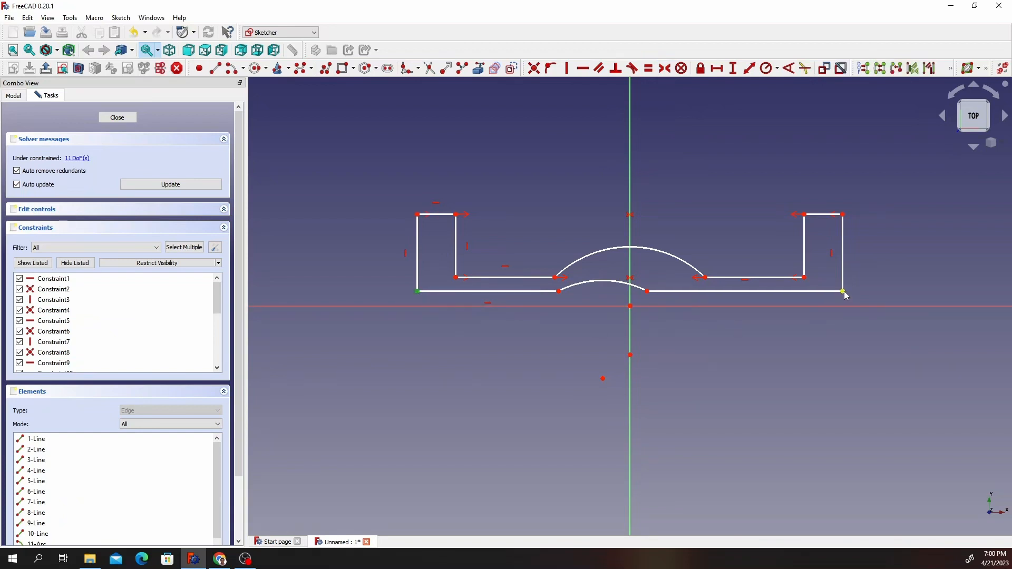
{"action": "left_click", "coordinate": [630, 175]}
{"action": "left_click", "coordinate": [665, 70]}
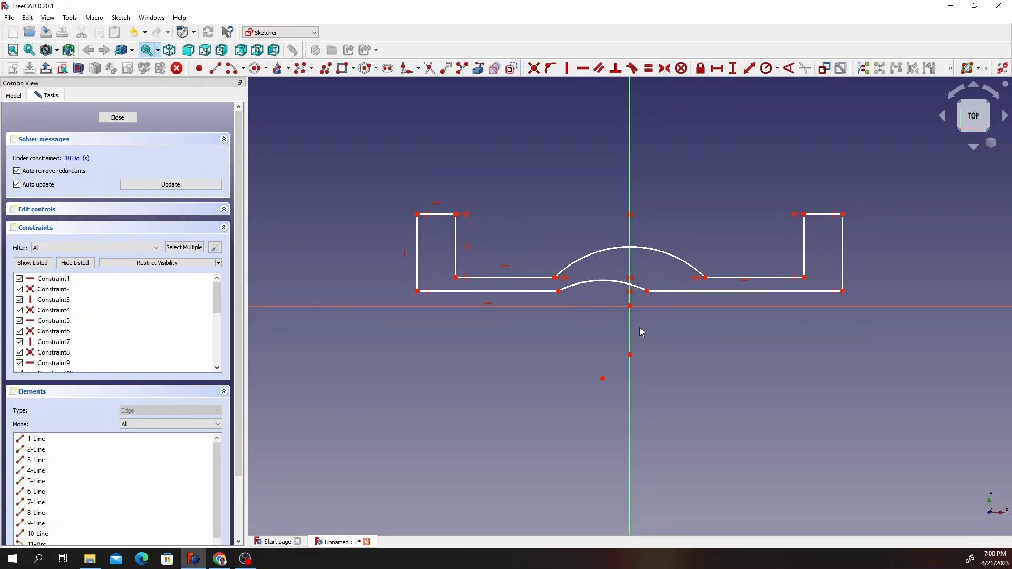
Constrain the two endpoints of the lower arc symmetric about the vertical axis.
{"action": "left_click", "coordinate": [559, 291]}
{"action": "left_click", "coordinate": [648, 291]}
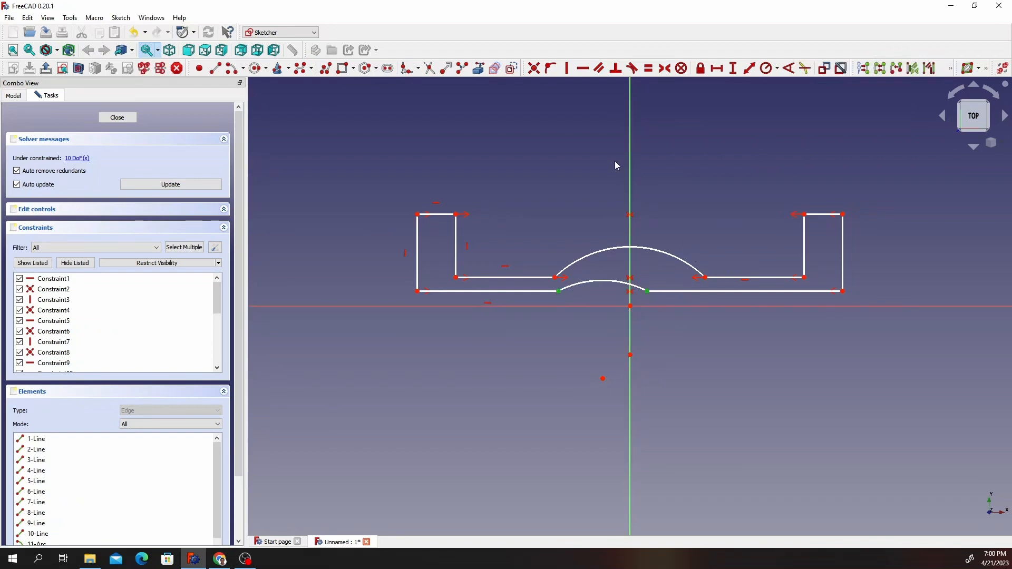
{"action": "left_click", "coordinate": [630, 154]}
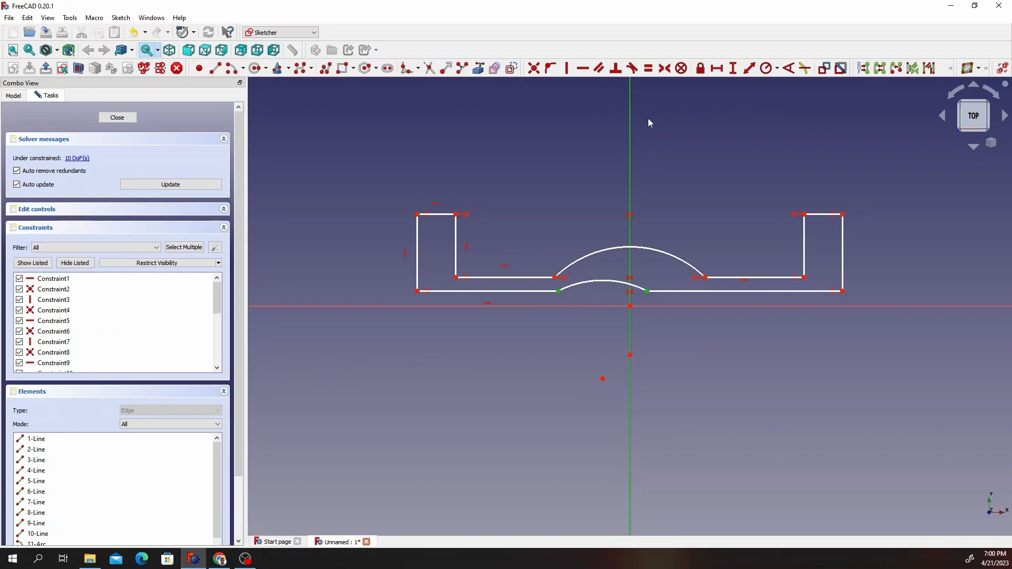
{"action": "left_click", "coordinate": [665, 70]}
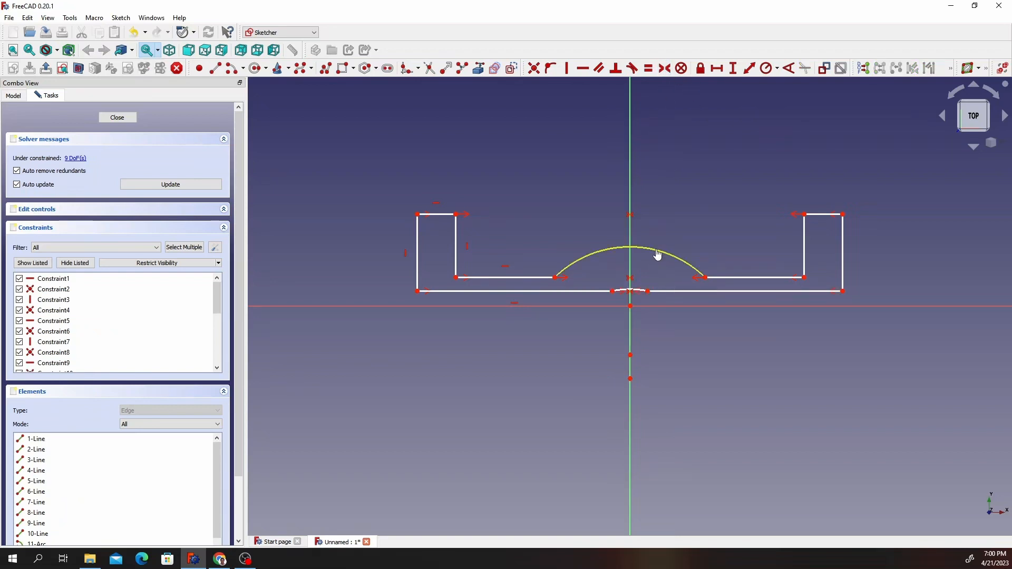
Enlarge the upper and lower arcs so they form a wider central arch, and spread the outer leg sides outward.
{"action": "left_click_drag", "start_coordinate": [657, 255], "coordinate": [657, 227]}
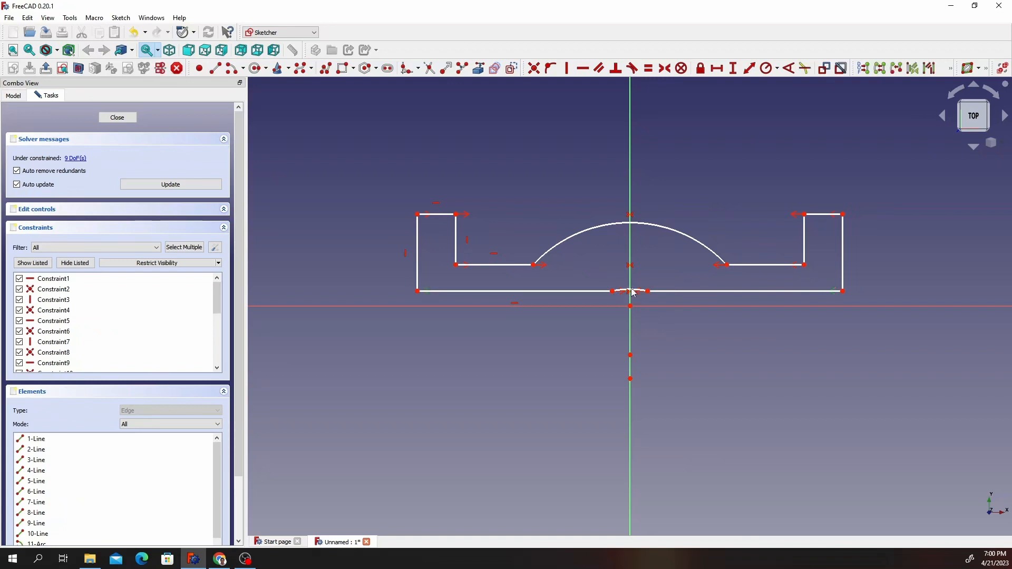
{"action": "left_click_drag", "start_coordinate": [659, 290], "coordinate": [728, 300]}
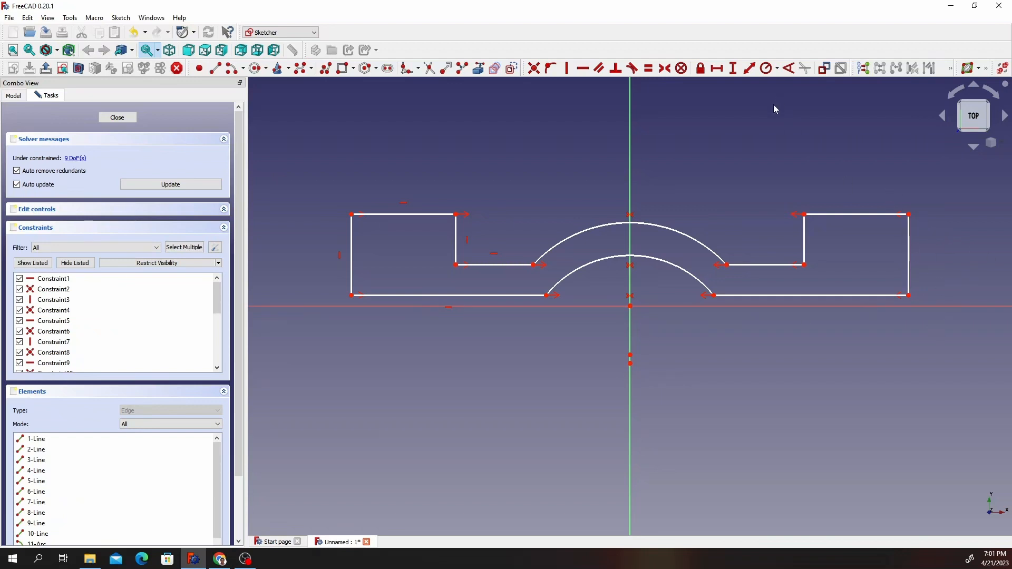
Set the vertical distance from the origin to the right leg's outer top corner to 77.5 mm and place the dimension outside the profile.
{"action": "left_click", "coordinate": [631, 306]}
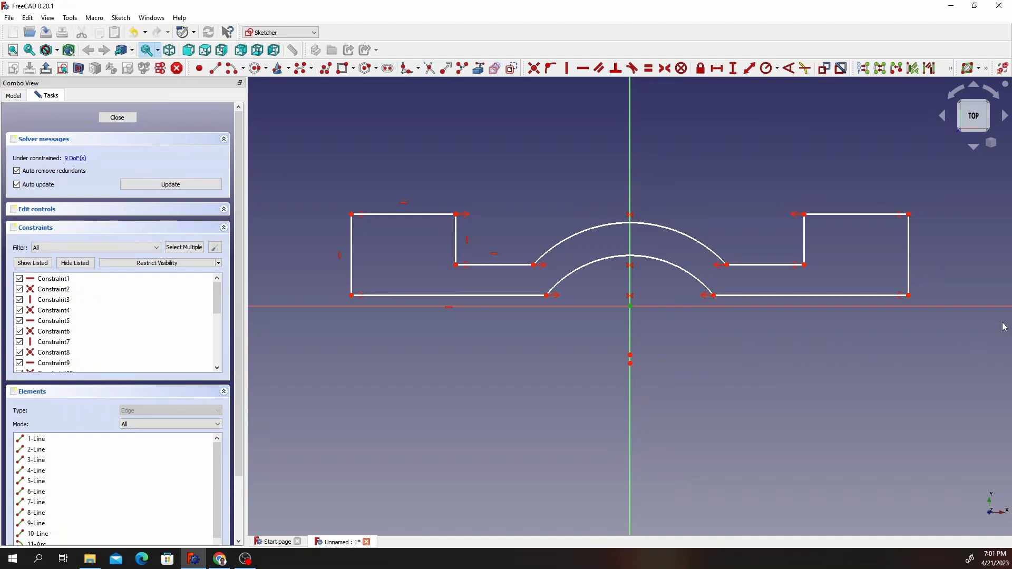
{"action": "left_click", "coordinate": [908, 214]}
{"action": "left_click", "coordinate": [733, 68]}
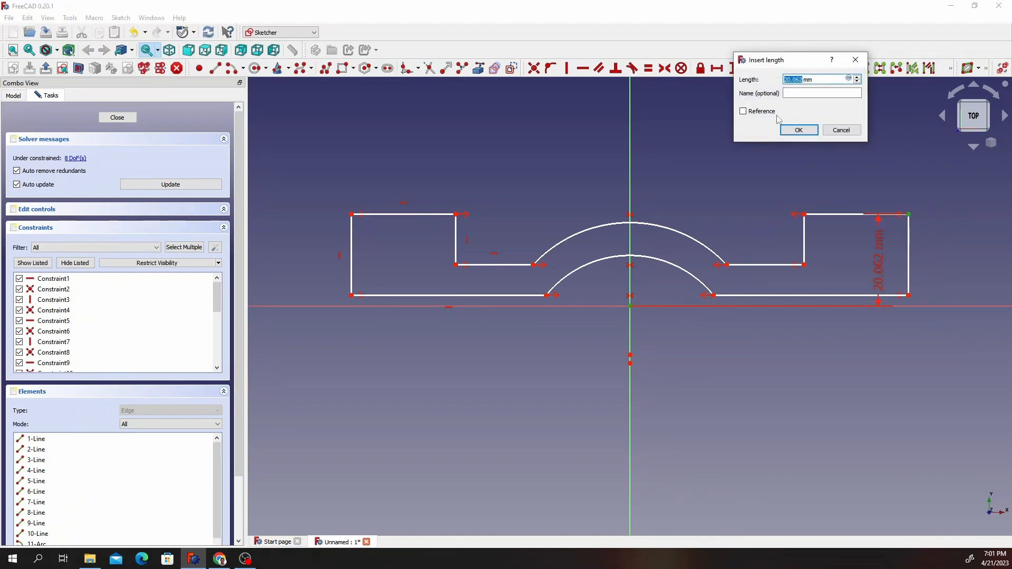
{"action": "type", "text": "77.5"}
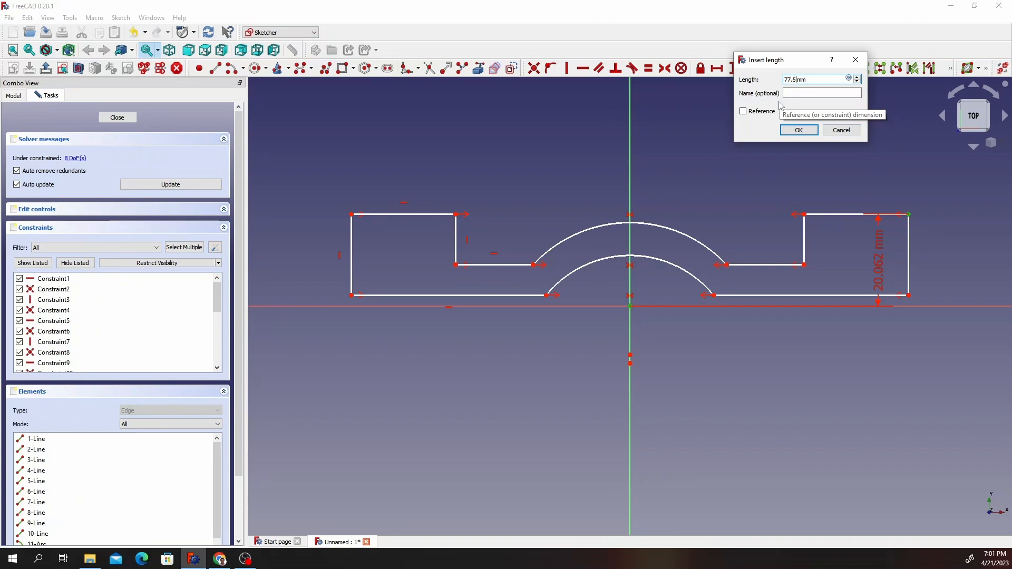
{"action": "left_click", "coordinate": [799, 130]}
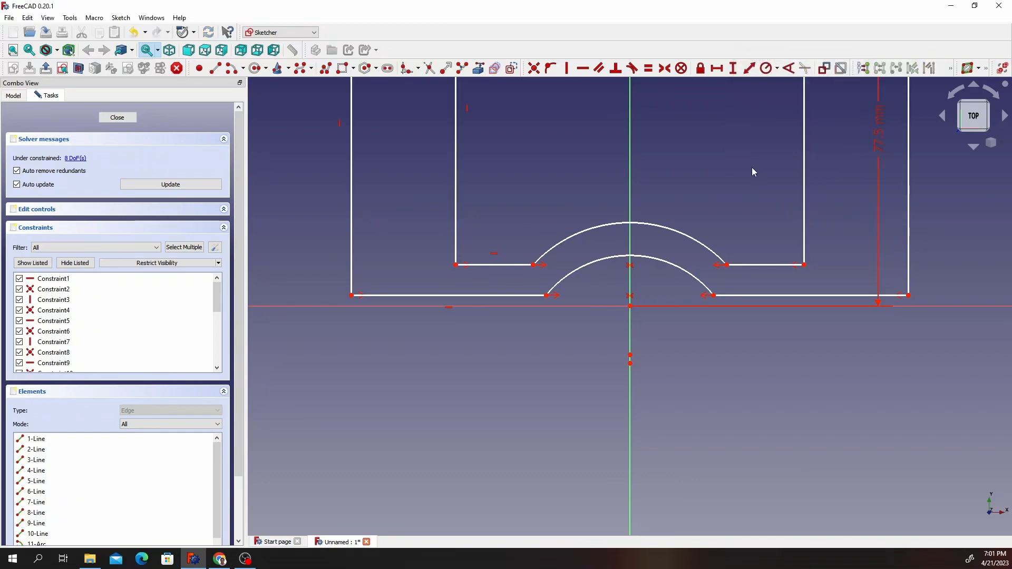
{"action": "scroll", "coordinate": [752, 166], "scroll_direction": "down", "scroll_amount": 4}
{"action": "scroll", "coordinate": [744, 117], "scroll_direction": "down", "scroll_amount": 4}
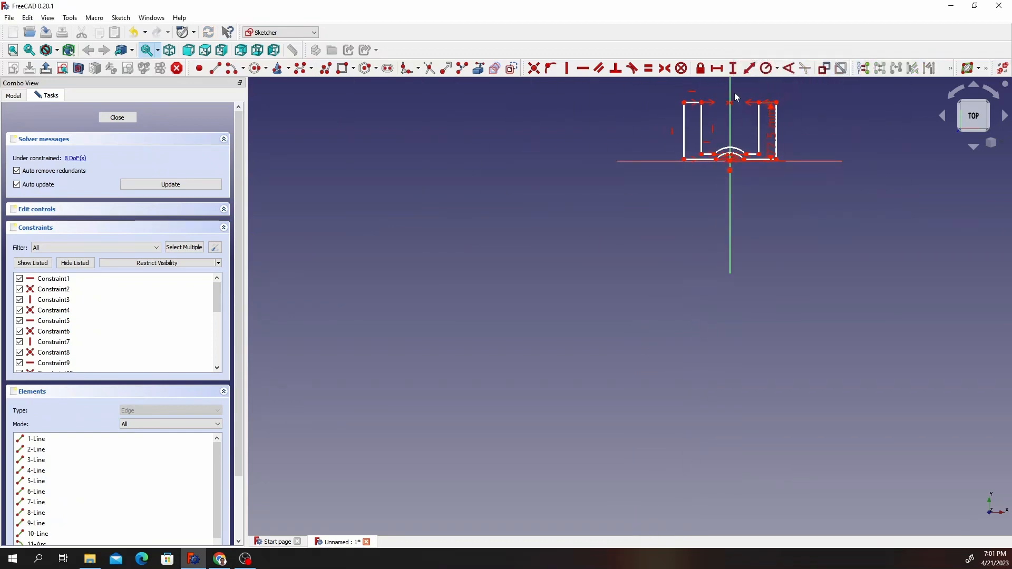
{"action": "scroll", "coordinate": [735, 93], "scroll_direction": "up", "scroll_amount": 6}
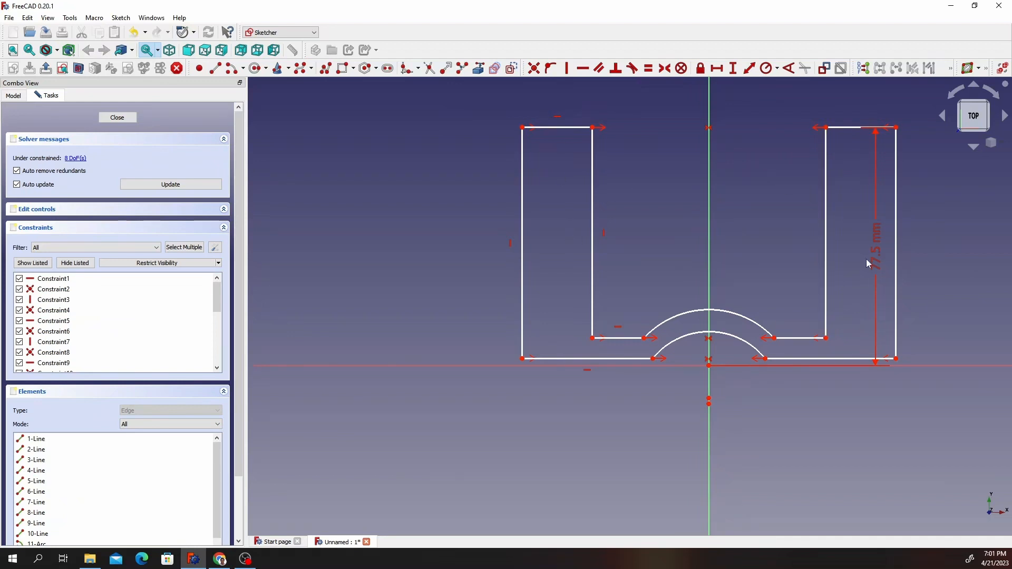
{"action": "left_click_drag", "start_coordinate": [877, 261], "coordinate": [942, 258]}
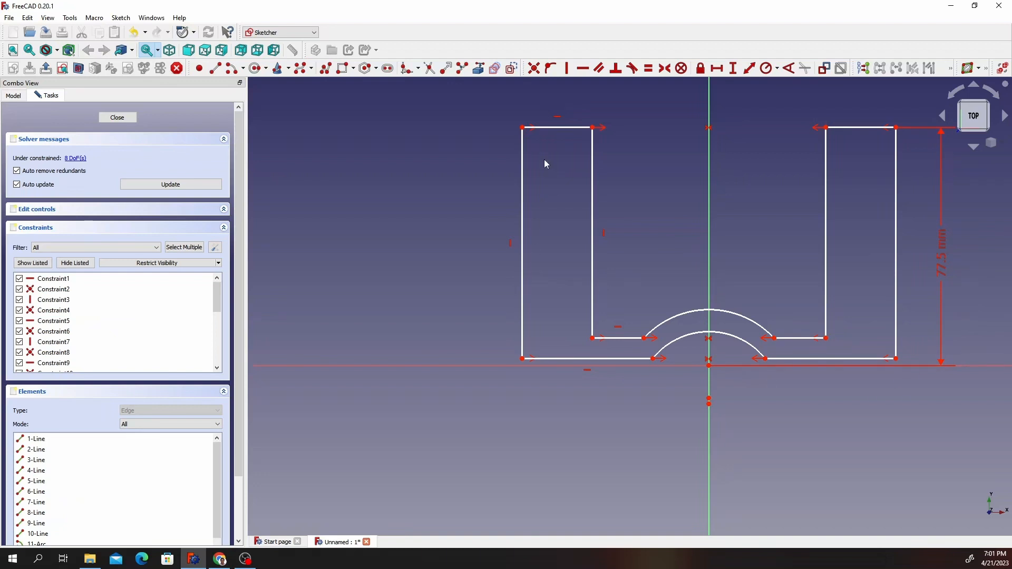
Move the outer and inner vertical sides of the legs outward to widen the bracket while keeping the legs narrow.
{"action": "mouse_move", "coordinate": [520, 226]}
{"action": "left_mouse_down"}
{"action": "mouse_move", "coordinate": [434, 226]}
{"action": "mouse_move", "coordinate": [477, 236]}
{"action": "left_mouse_up"}
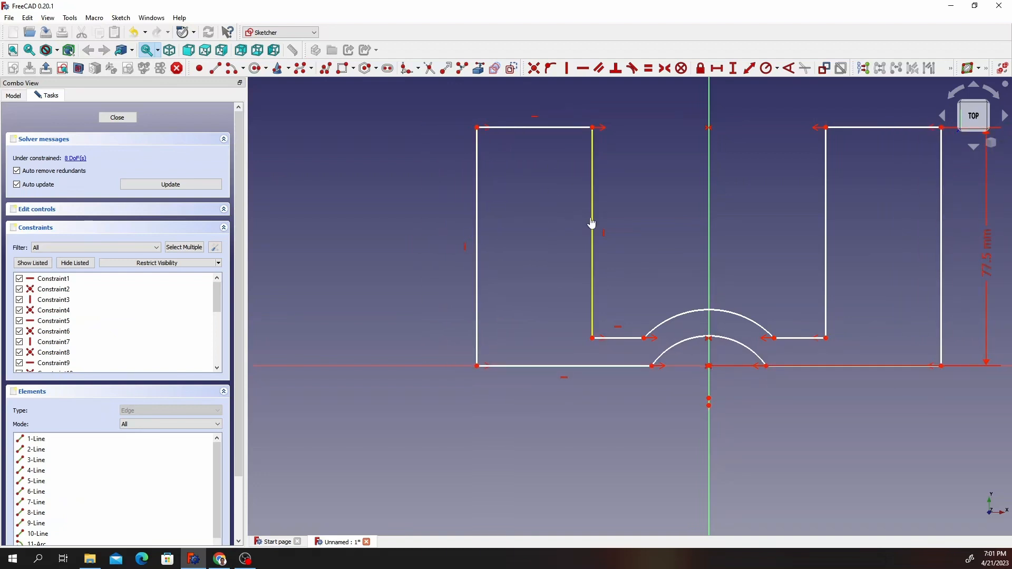
{"action": "left_click_drag", "start_coordinate": [593, 221], "coordinate": [520, 222]}
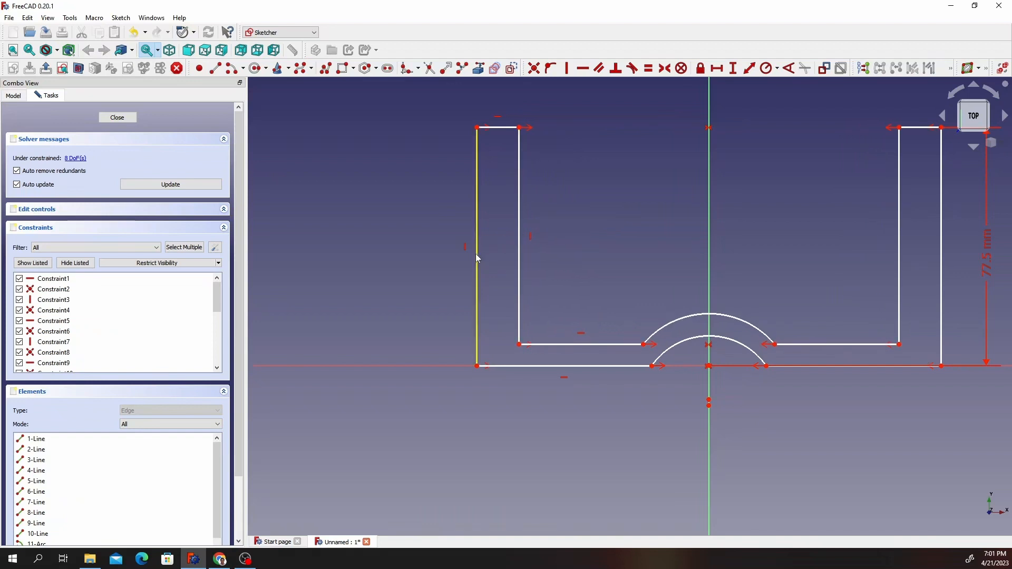
{"action": "left_click_drag", "start_coordinate": [476, 260], "coordinate": [393, 264]}
{"action": "left_click_drag", "start_coordinate": [521, 262], "coordinate": [439, 261]}
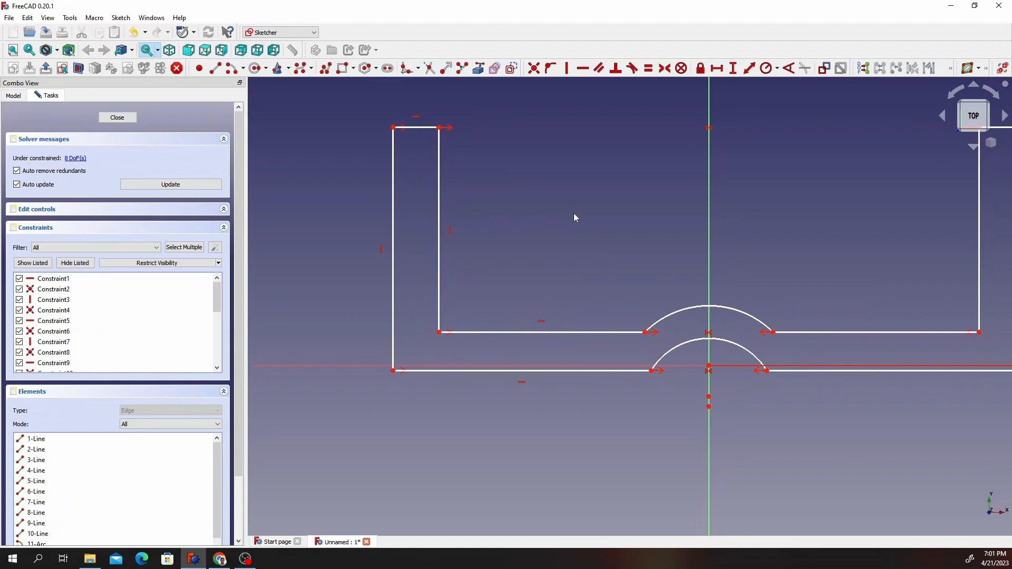
Set the horizontal distance from the origin to the right leg's outer top corner to 100 mm.
{"action": "scroll", "coordinate": [574, 213], "scroll_direction": "down", "scroll_amount": 3}
{"action": "scroll", "coordinate": [917, 236], "scroll_direction": "up", "scroll_amount": 1}
{"action": "scroll", "coordinate": [917, 240], "scroll_direction": "up", "scroll_amount": 1}
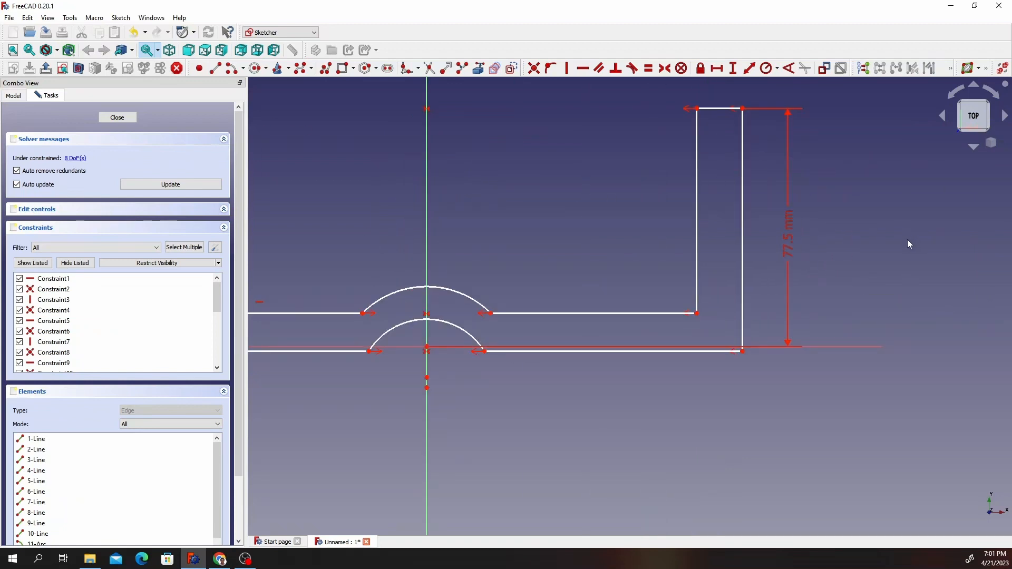
{"action": "scroll", "coordinate": [886, 232], "scroll_direction": "down", "scroll_amount": 2}
{"action": "scroll", "coordinate": [739, 196], "scroll_direction": "up", "scroll_amount": 2}
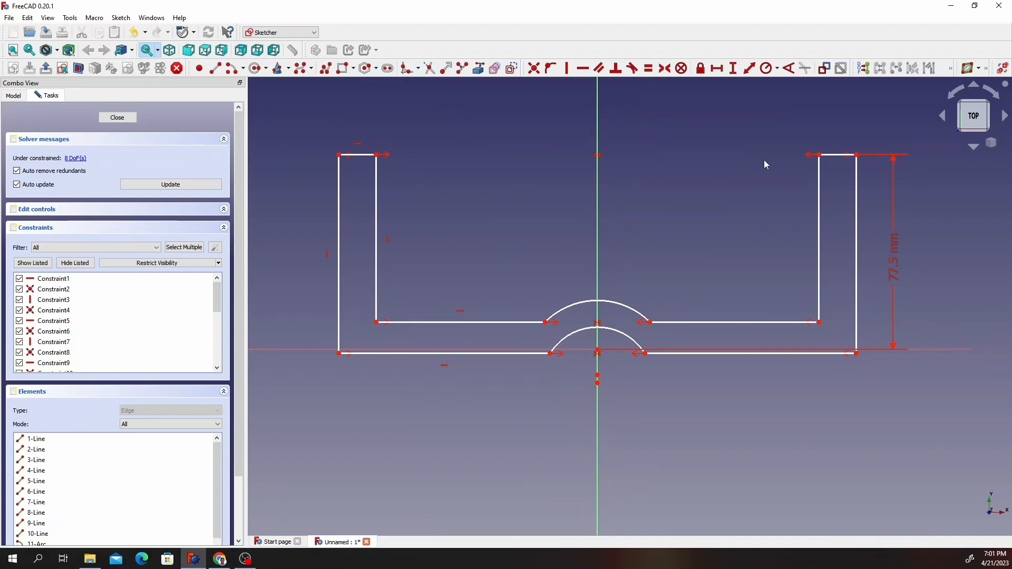
{"action": "left_click", "coordinate": [857, 155]}
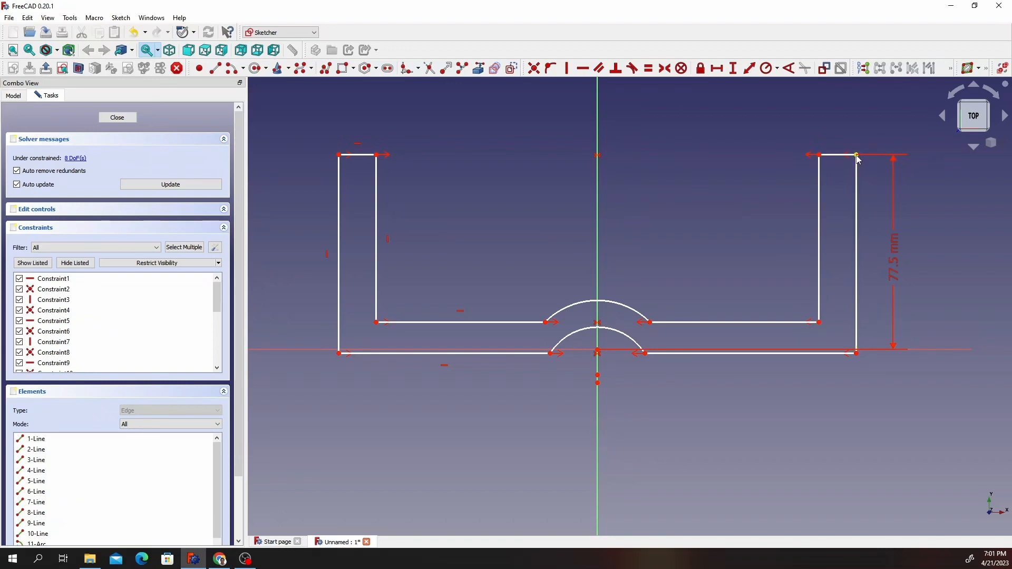
{"action": "left_click", "coordinate": [597, 351]}
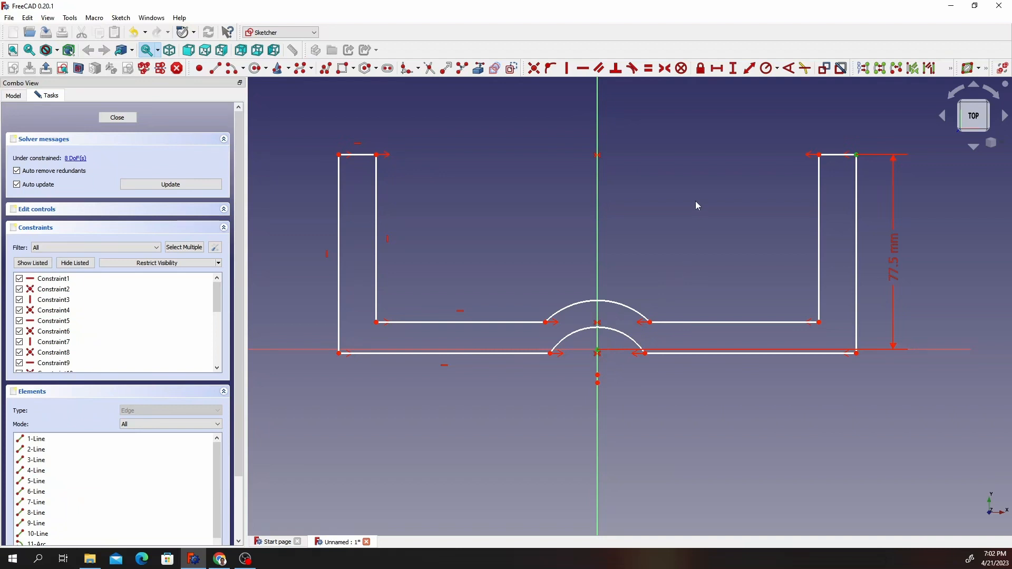
{"action": "left_click", "coordinate": [717, 68]}
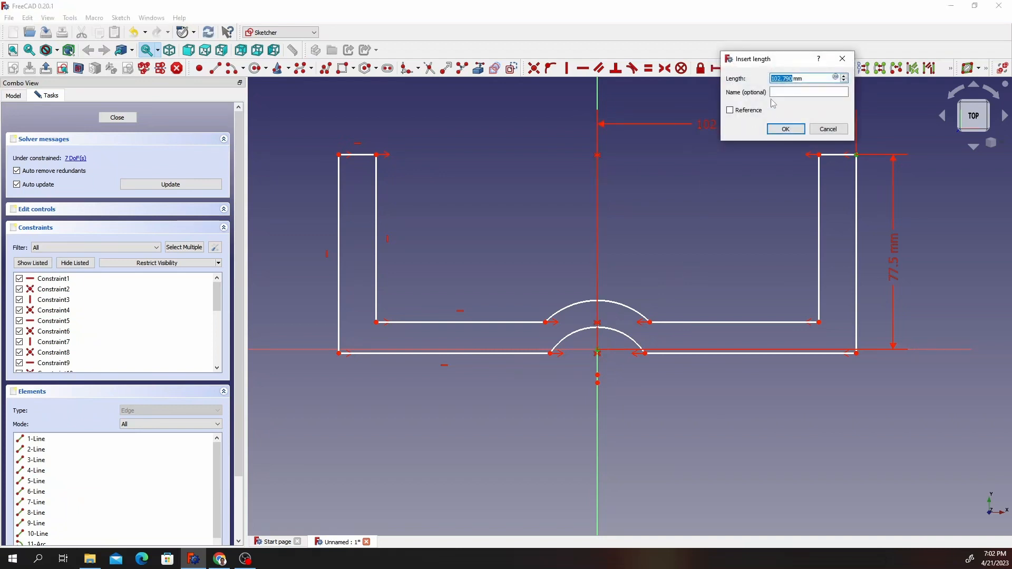
{"action": "type", "text": "100"}
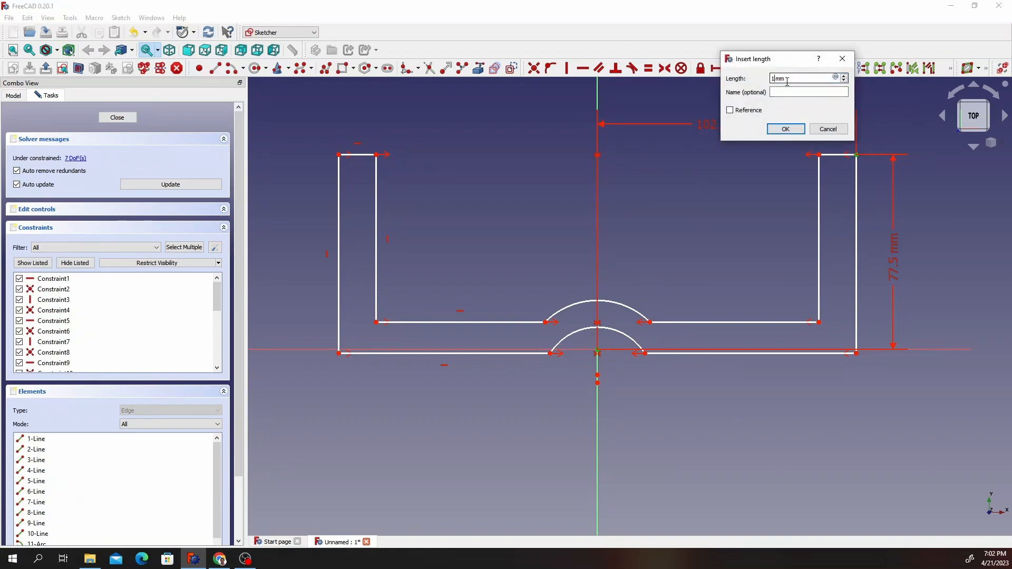
{"action": "key", "text": "Return"}
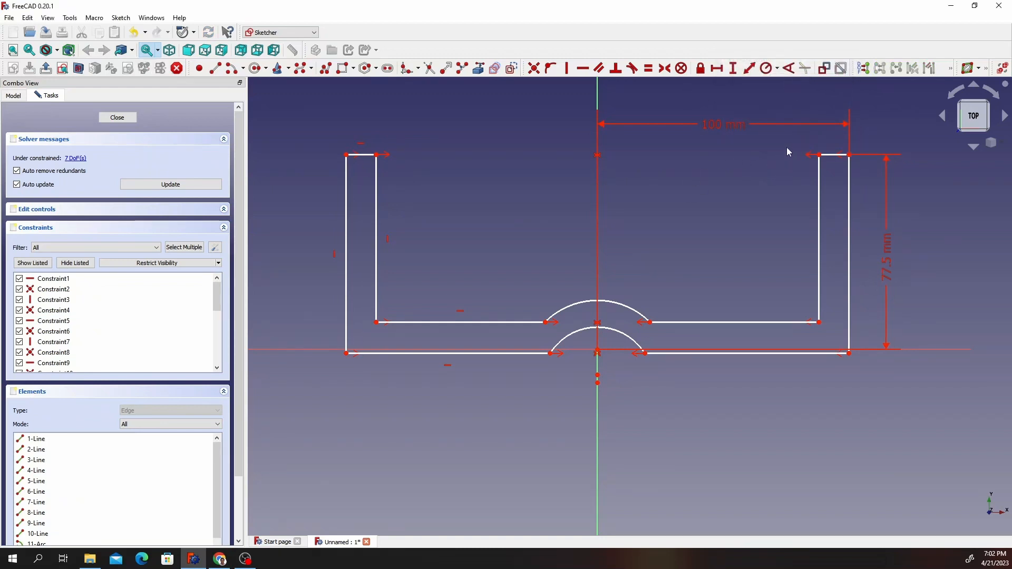
Set the width of the right leg's top edge to 20 mm and place the dimension above and outside the leg.
{"action": "left_click", "coordinate": [832, 155]}
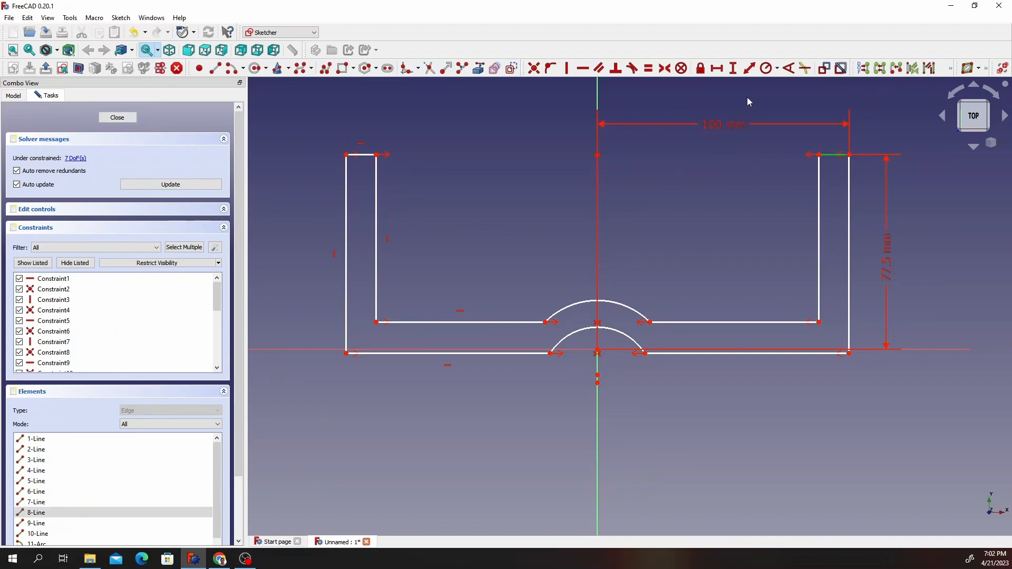
{"action": "left_click", "coordinate": [717, 69]}
{"action": "type", "text": "20mm"}
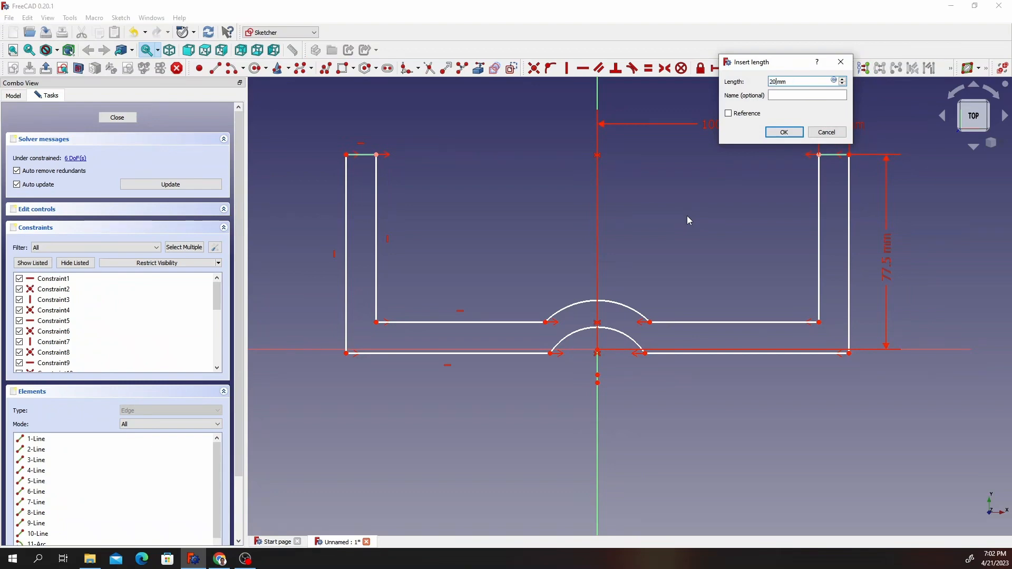
{"action": "key", "text": "Return"}
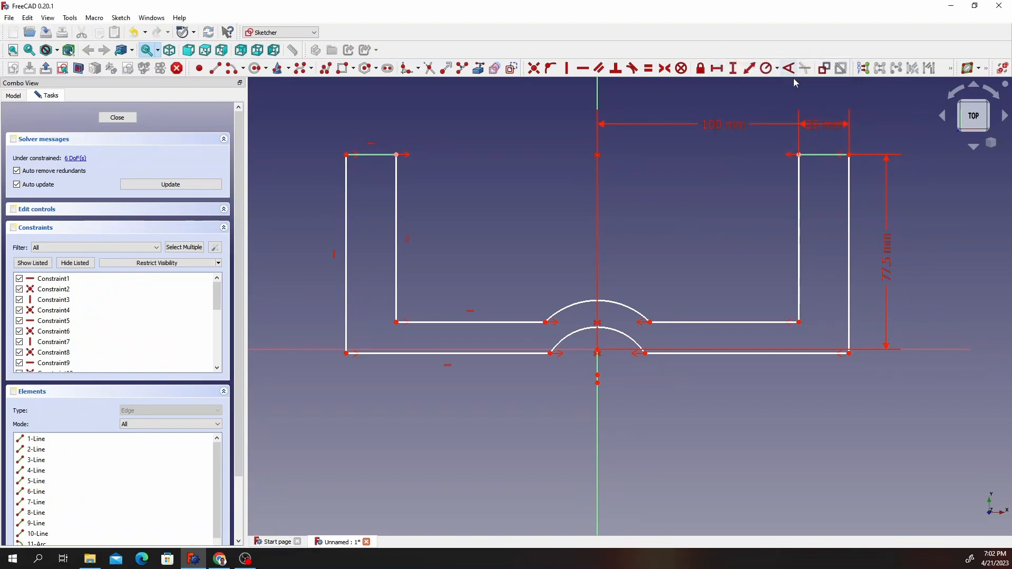
{"action": "left_click_drag", "start_coordinate": [818, 125], "coordinate": [906, 105]}
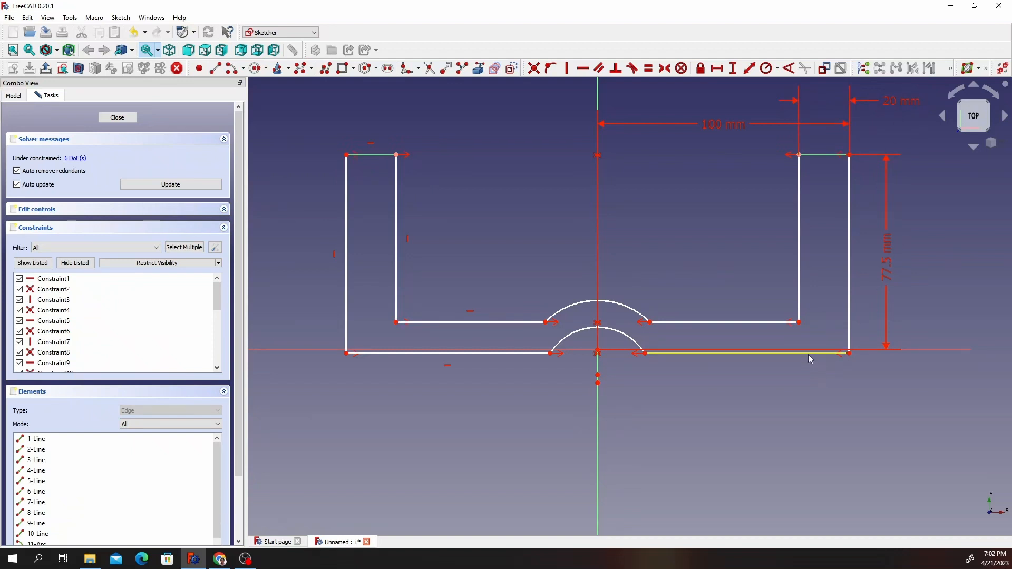
Raise the base's inner and lower horizontal edges above the horizontal axis and set the lower right edge's length to 37.5 mm.
{"action": "mouse_move", "coordinate": [809, 358]}
{"action": "left_mouse_down"}
{"action": "mouse_move", "coordinate": [837, 345]}
{"action": "mouse_move", "coordinate": [785, 323]}
{"action": "mouse_move", "coordinate": [766, 262]}
{"action": "mouse_move", "coordinate": [793, 277]}
{"action": "left_mouse_up"}
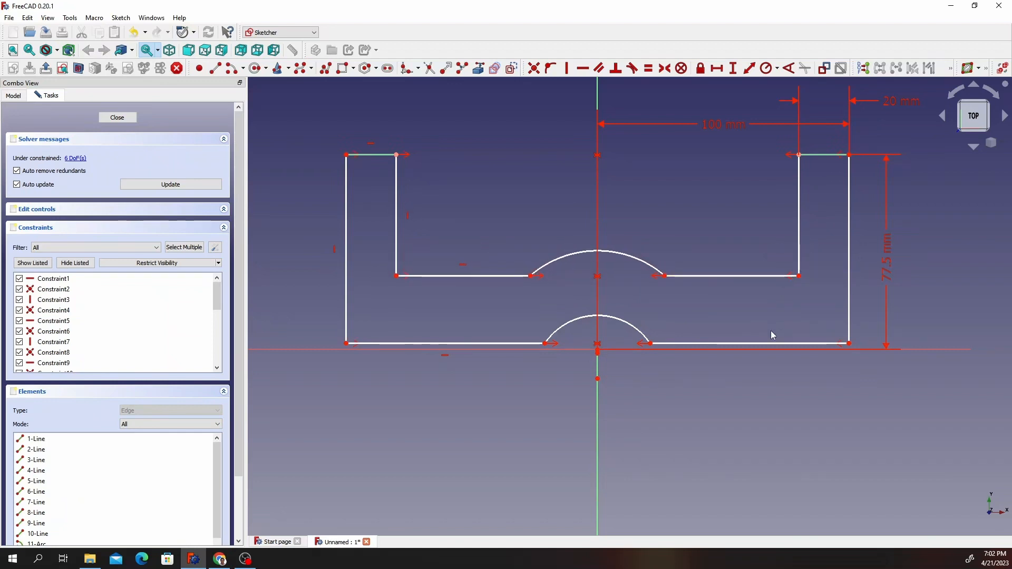
{"action": "left_click_drag", "start_coordinate": [768, 345], "coordinate": [768, 317]}
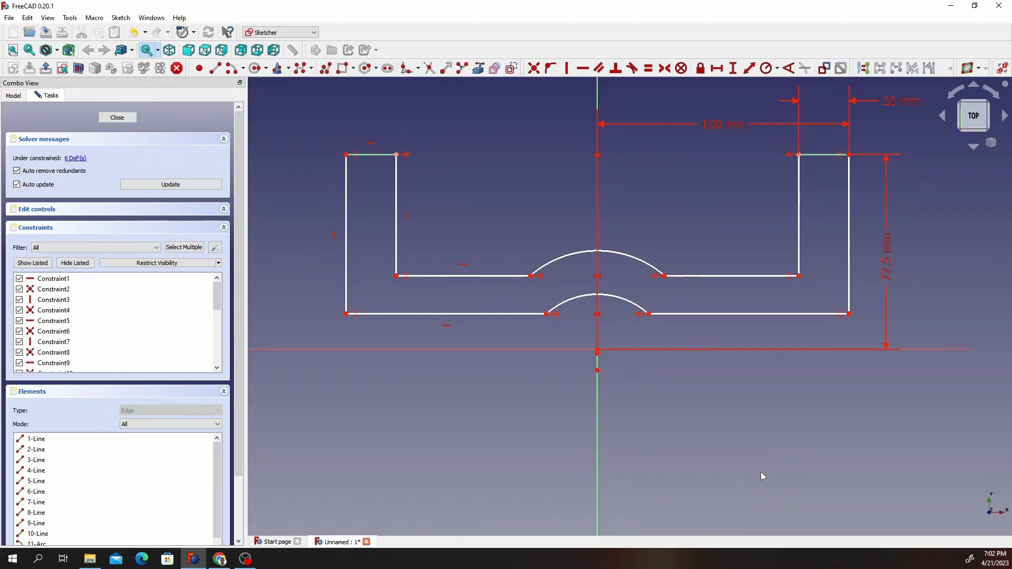
{"action": "left_click", "coordinate": [764, 314]}
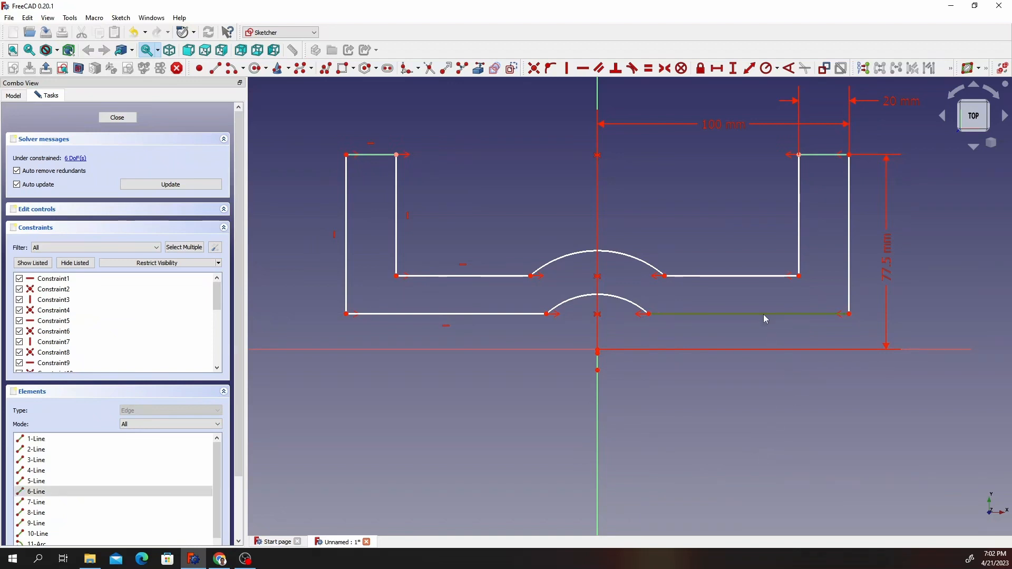
{"action": "left_click", "coordinate": [716, 68]}
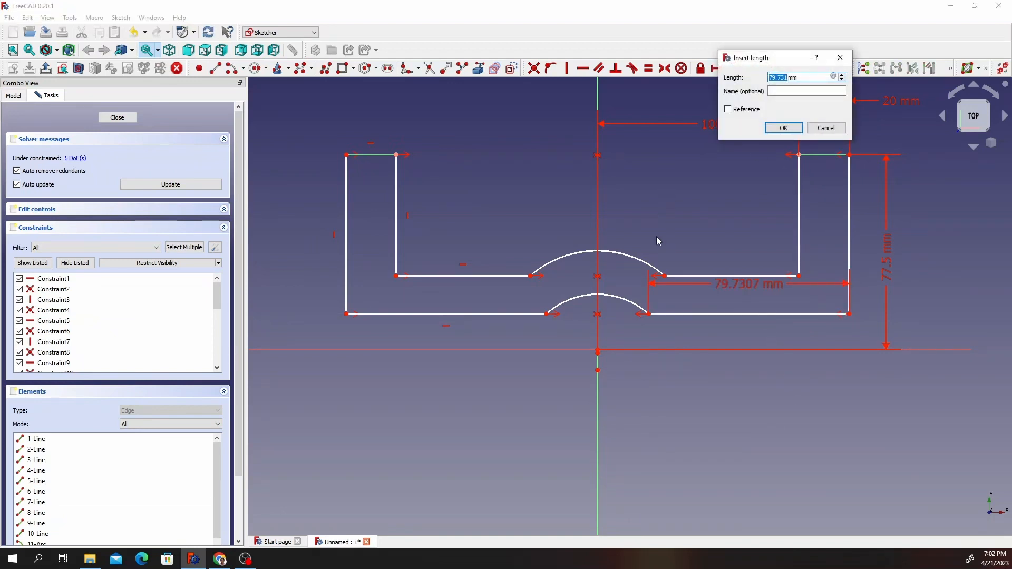
{"action": "type", "text": "37.5"}
{"action": "left_click", "coordinate": [784, 128]}
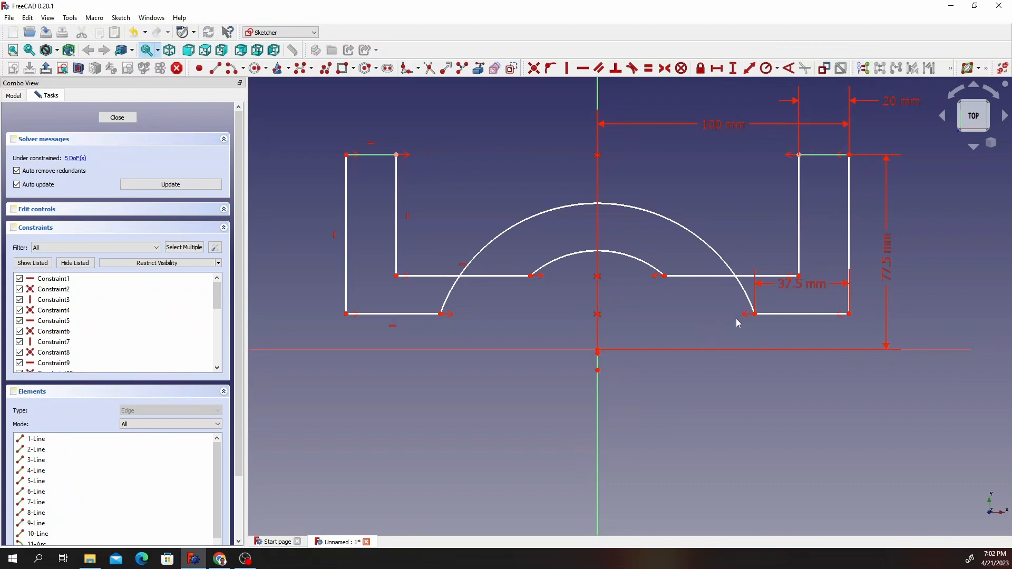
Try to shift the lower arc's right endpoint inward and the legs' outer vertical sides outward.
{"action": "left_click_drag", "start_coordinate": [755, 315], "coordinate": [709, 318]}
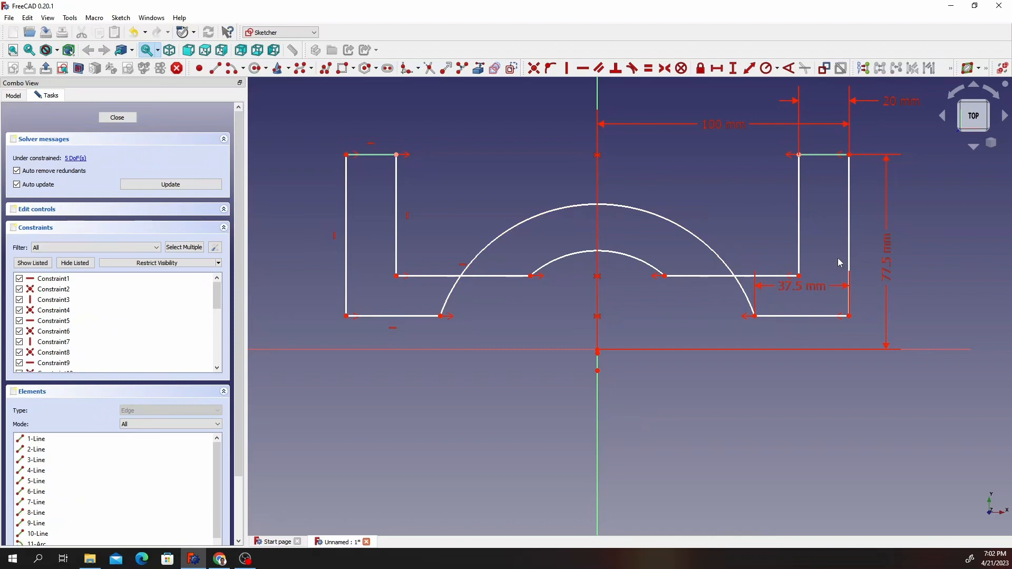
{"action": "left_click_drag", "start_coordinate": [849, 253], "coordinate": [862, 271]}
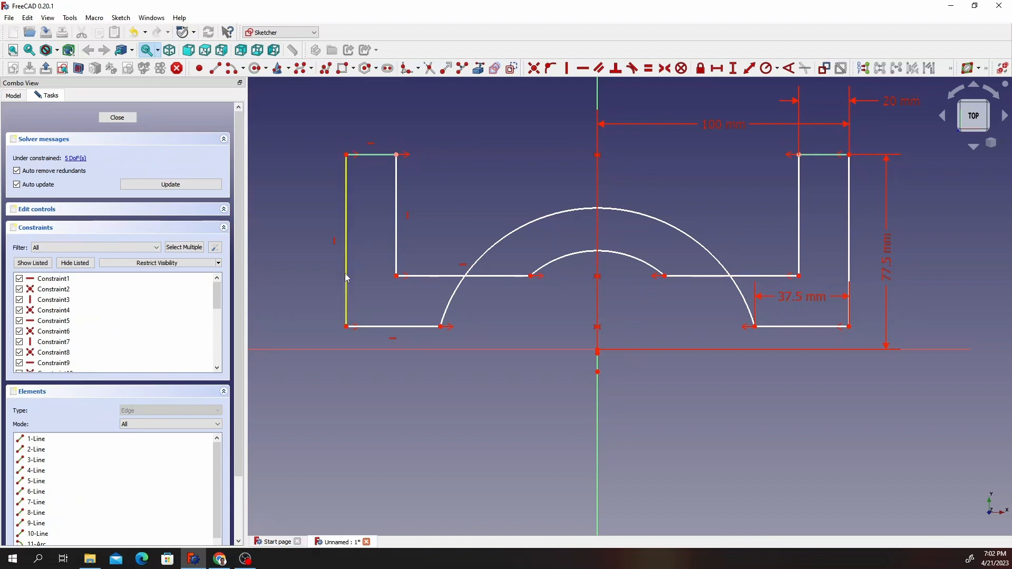
{"action": "left_click_drag", "start_coordinate": [345, 274], "coordinate": [334, 273]}
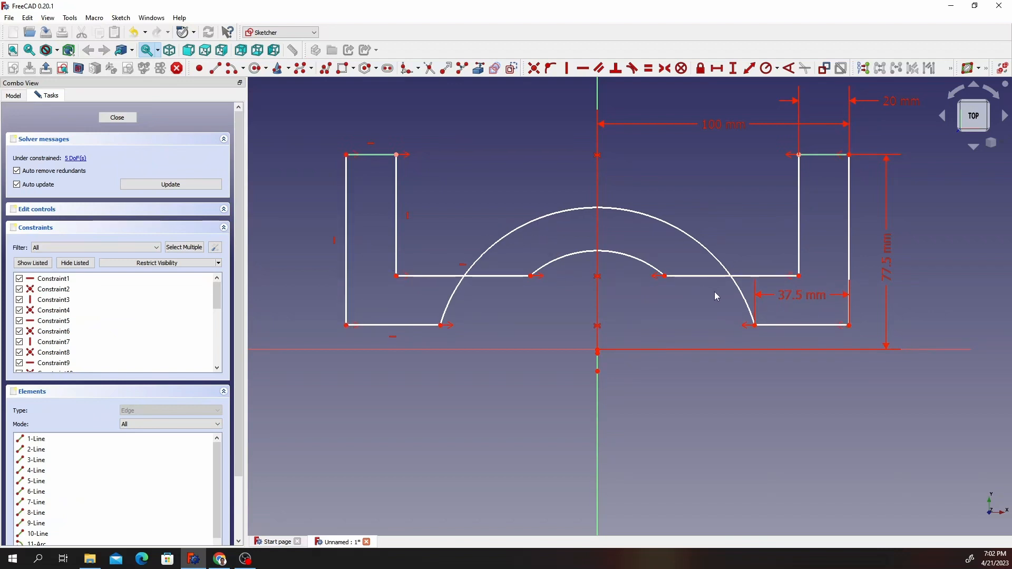
Set the vertical distance between the right endpoints of the lower and upper arcs to 7 mm and place the dimension below the profile.
{"action": "left_click", "coordinate": [756, 327]}
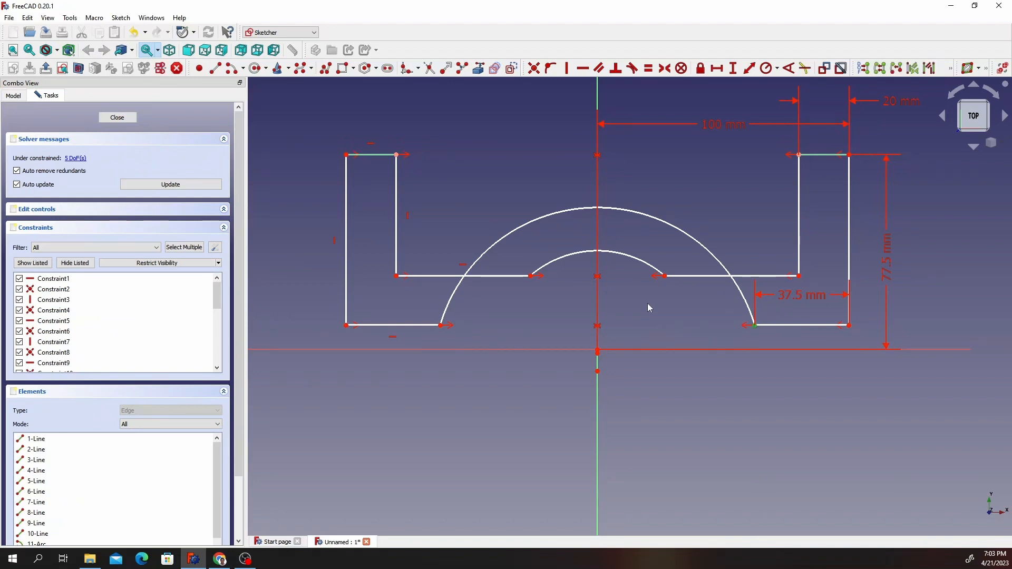
{"action": "left_click", "coordinate": [664, 276]}
{"action": "left_click", "coordinate": [733, 68]}
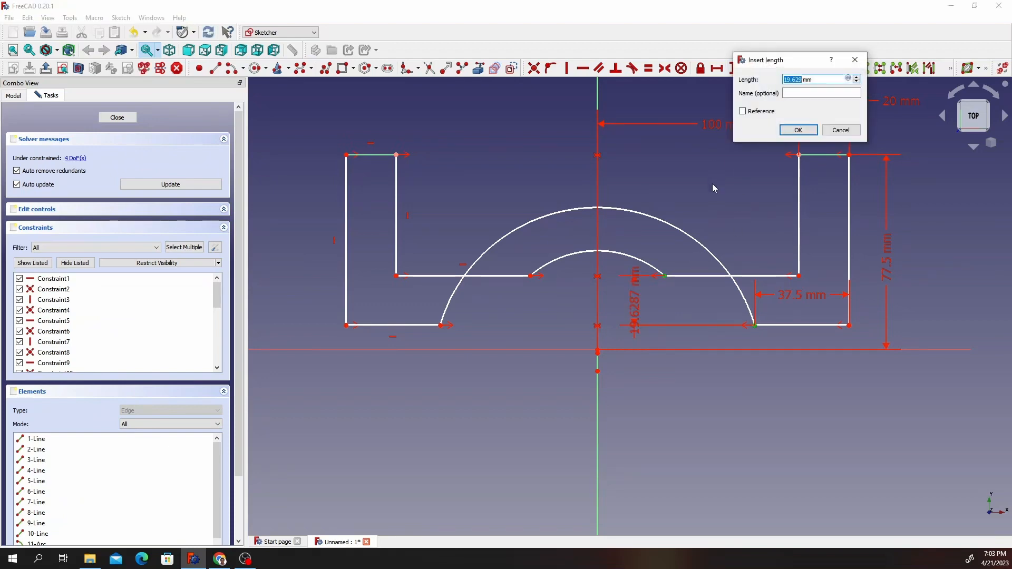
{"action": "type", "text": "7"}
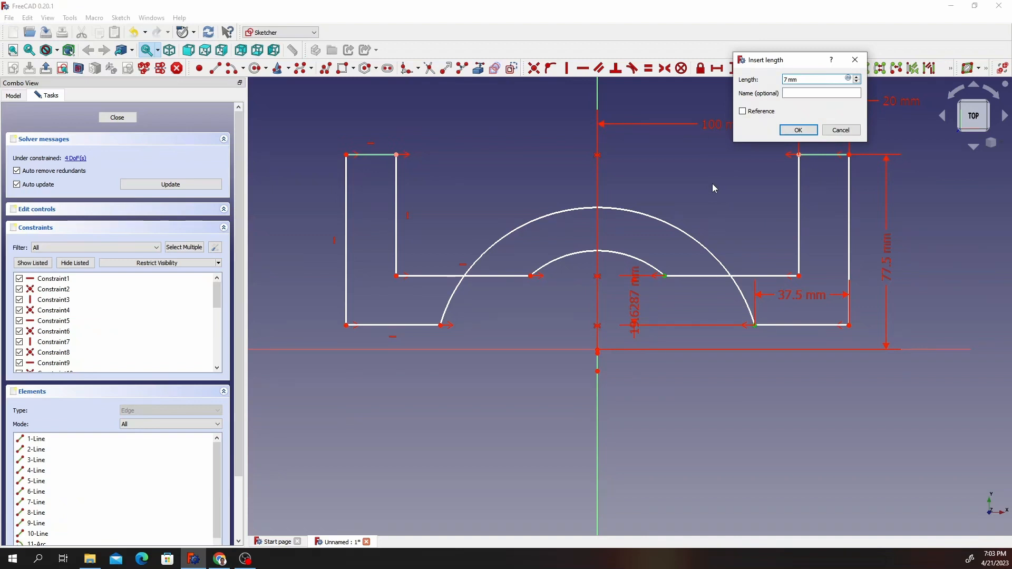
{"action": "key", "text": "Return"}
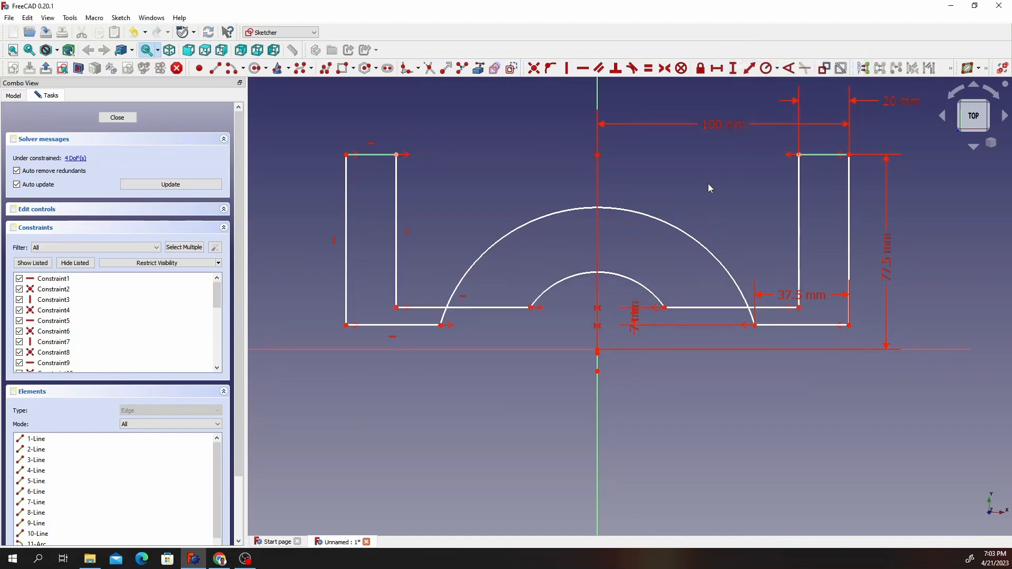
{"action": "left_click_drag", "start_coordinate": [635, 316], "coordinate": [676, 428]}
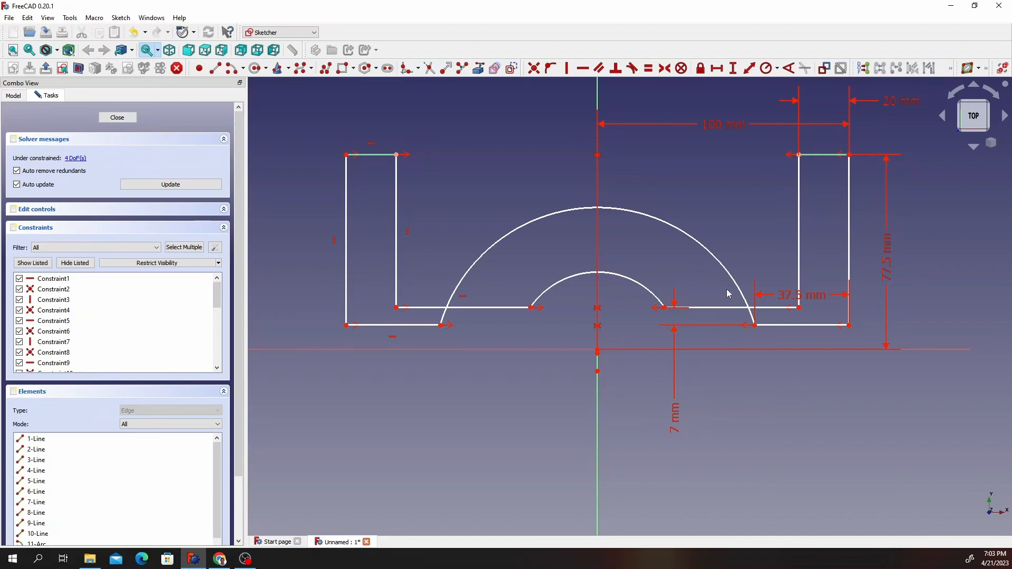
Set the vertical distance from the origin to the lower arc's right endpoint to 25 mm and move the 37.5 mm dimension below the profile.
{"action": "left_click", "coordinate": [599, 352]}
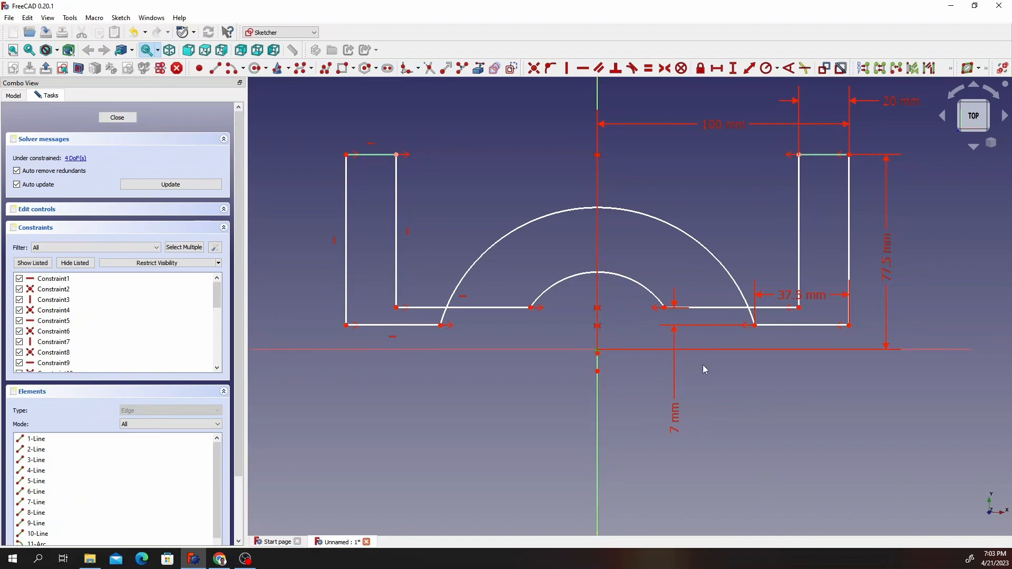
{"action": "left_click", "coordinate": [755, 325]}
{"action": "left_click", "coordinate": [733, 68]}
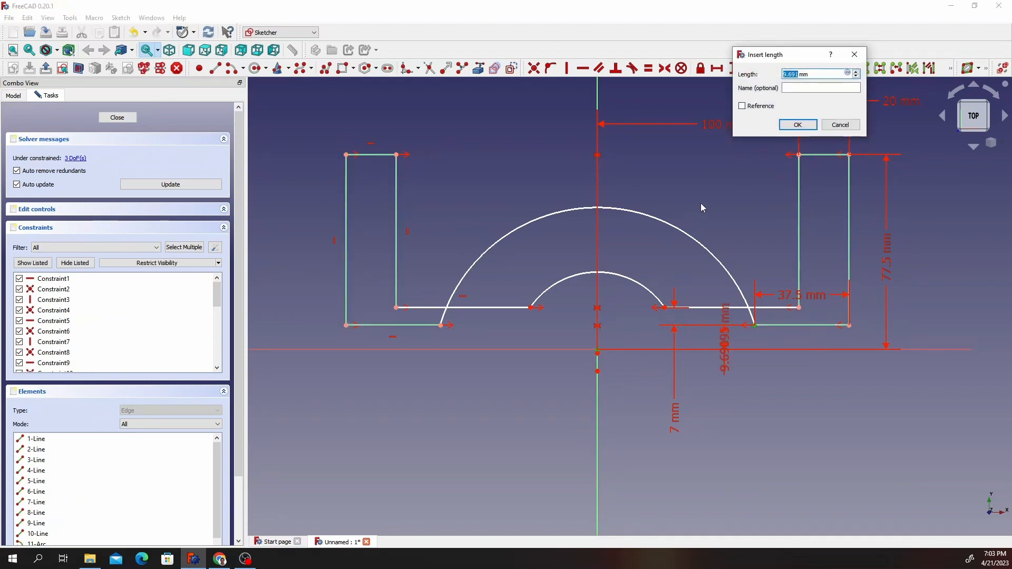
{"action": "type", "text": "25"}
{"action": "key", "text": "Return"}
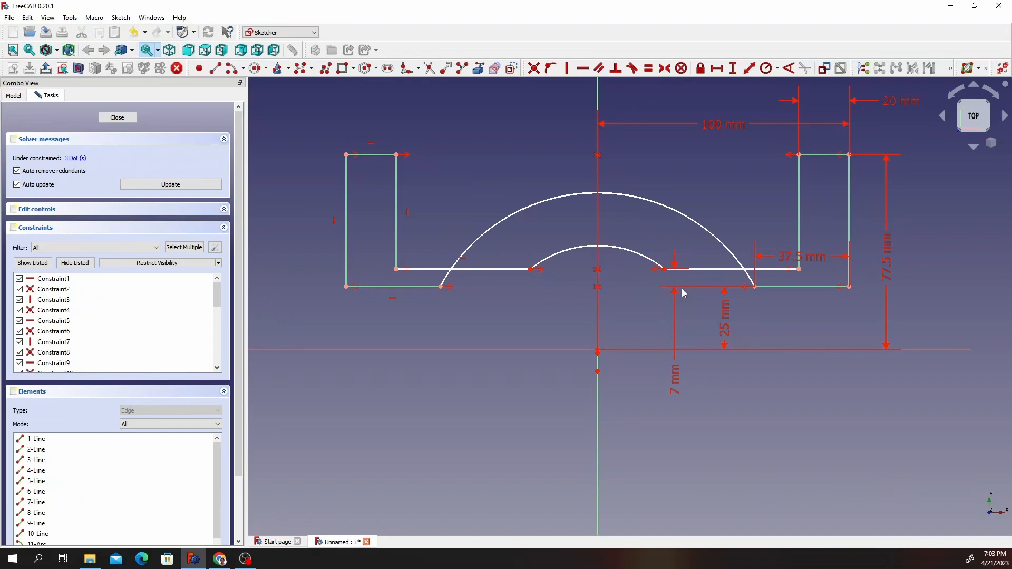
{"action": "left_click_drag", "start_coordinate": [804, 261], "coordinate": [827, 404]}
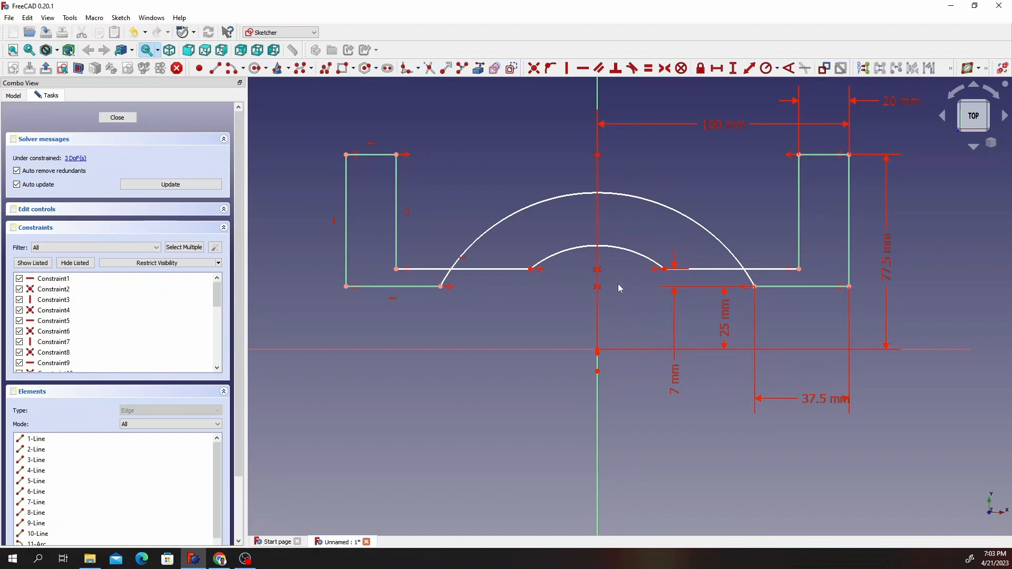
Set the radius of the arc joining the inner horizontal edges to 97 mm and place its dimension above and left of the arc.
{"action": "left_click", "coordinate": [618, 253]}
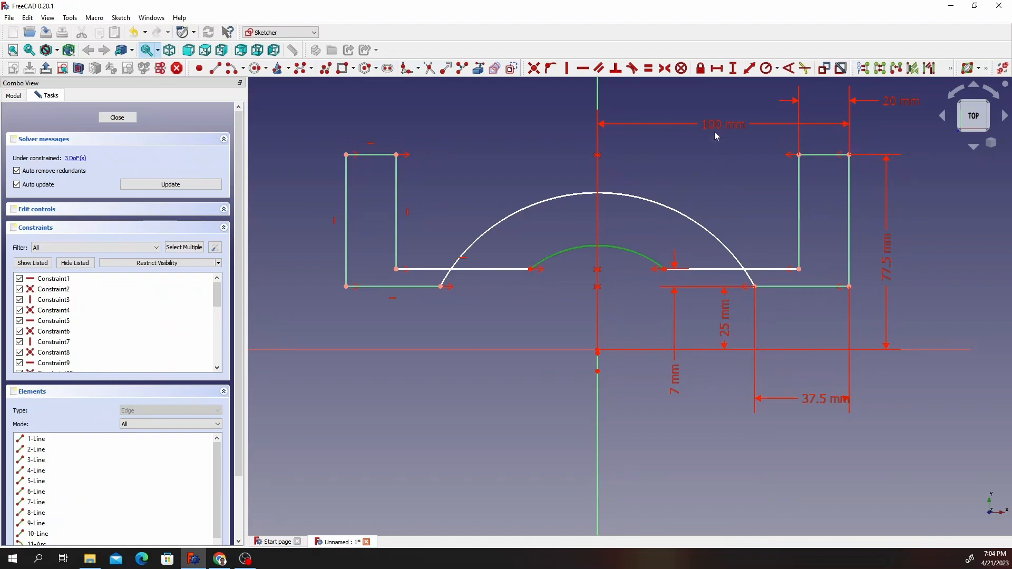
{"action": "left_click", "coordinate": [765, 68]}
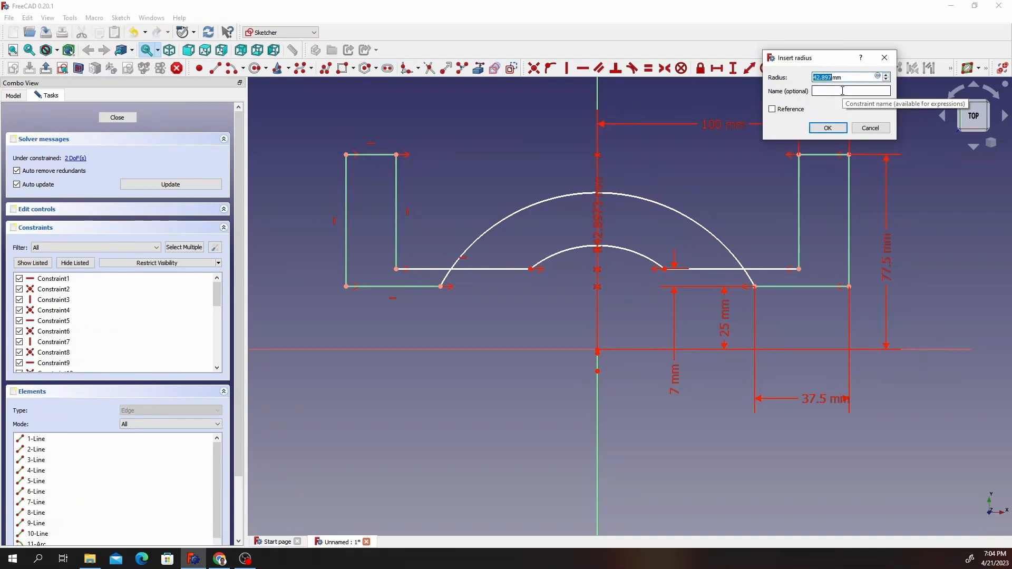
{"action": "type", "text": "97"}
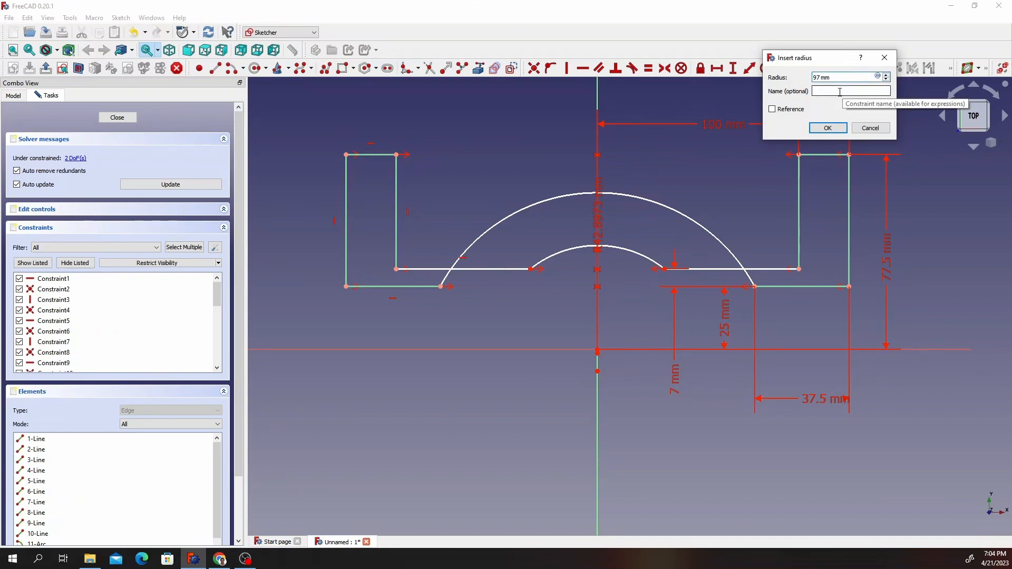
{"action": "left_click", "coordinate": [817, 130]}
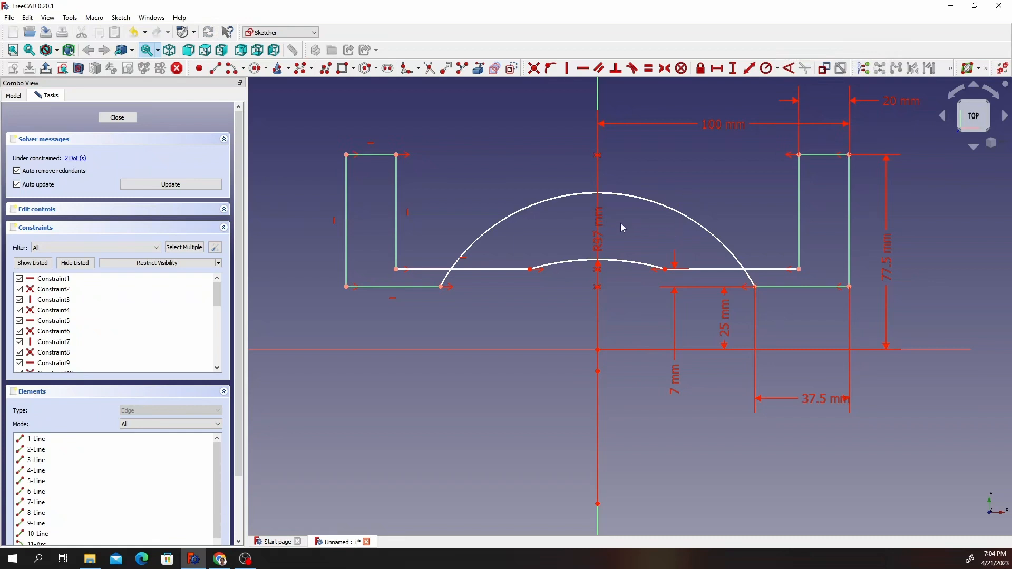
{"action": "left_click_drag", "start_coordinate": [602, 238], "coordinate": [463, 121]}
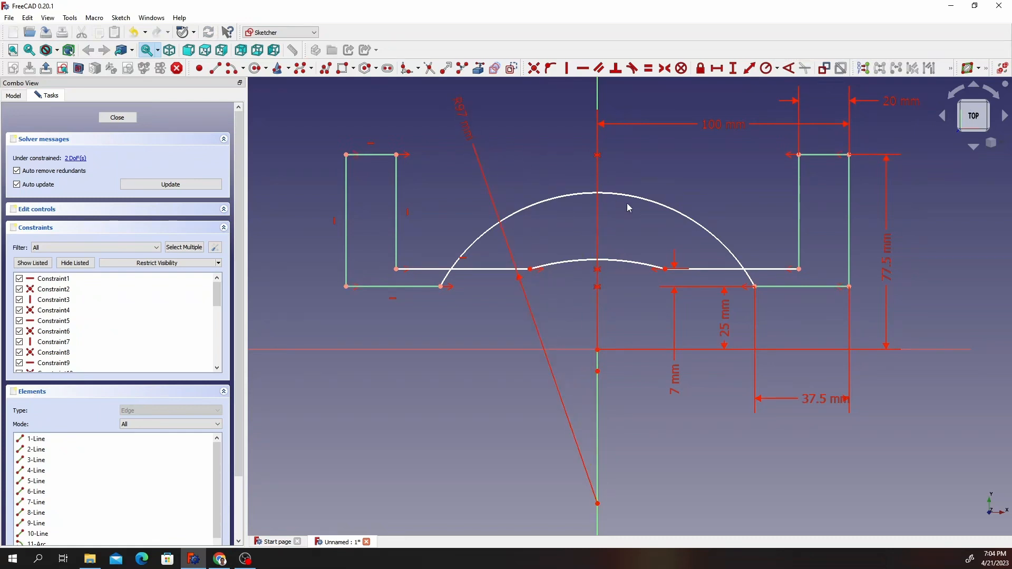
Set the radius of the arc joining the lower horizontal edges to 90 mm.
{"action": "left_click", "coordinate": [643, 198]}
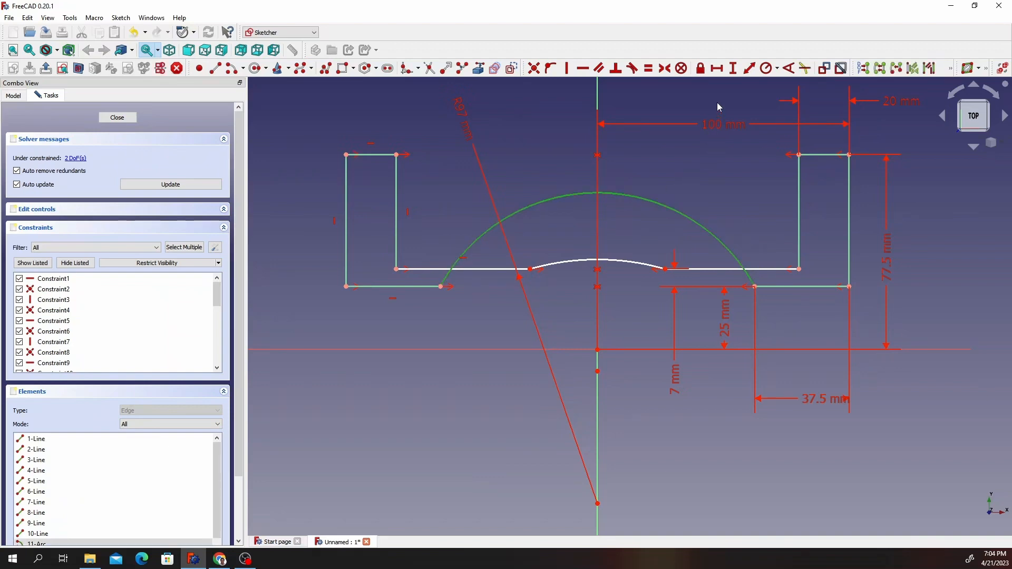
{"action": "left_click", "coordinate": [766, 68]}
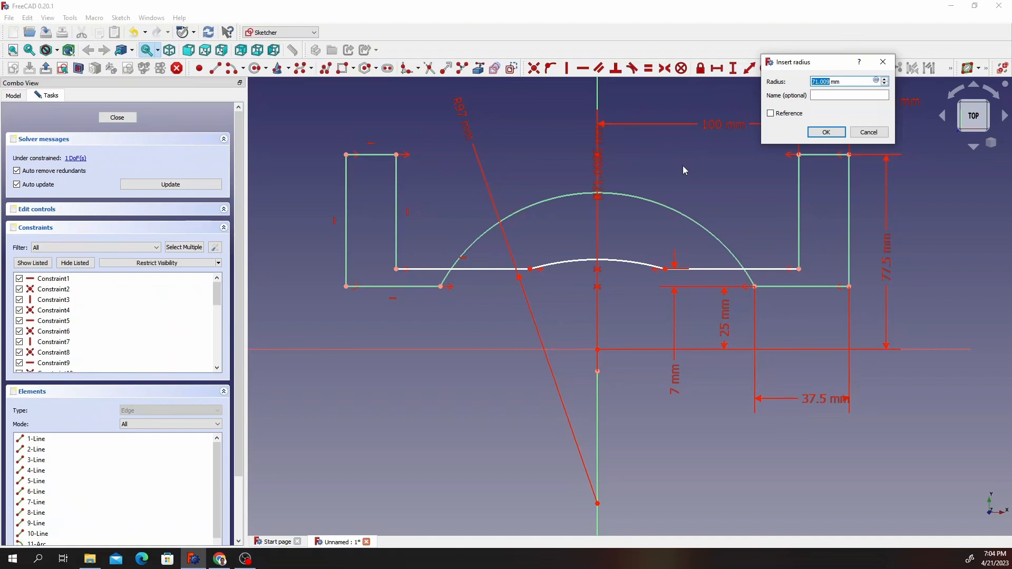
{"action": "type", "text": "90"}
{"action": "left_click", "coordinate": [815, 132]}
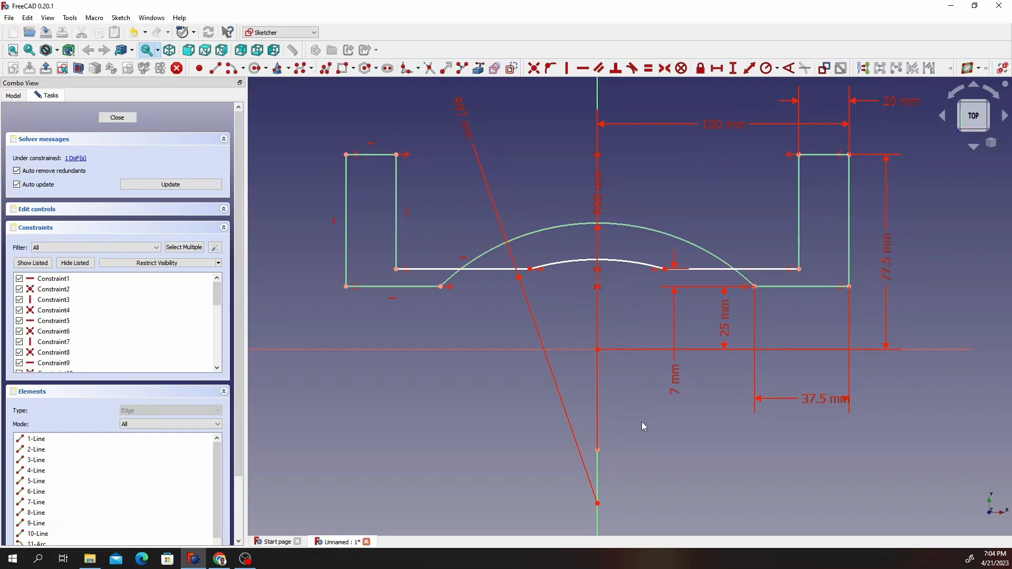
Make the center points of the two arcs coincident.
{"action": "left_click", "coordinate": [598, 504]}
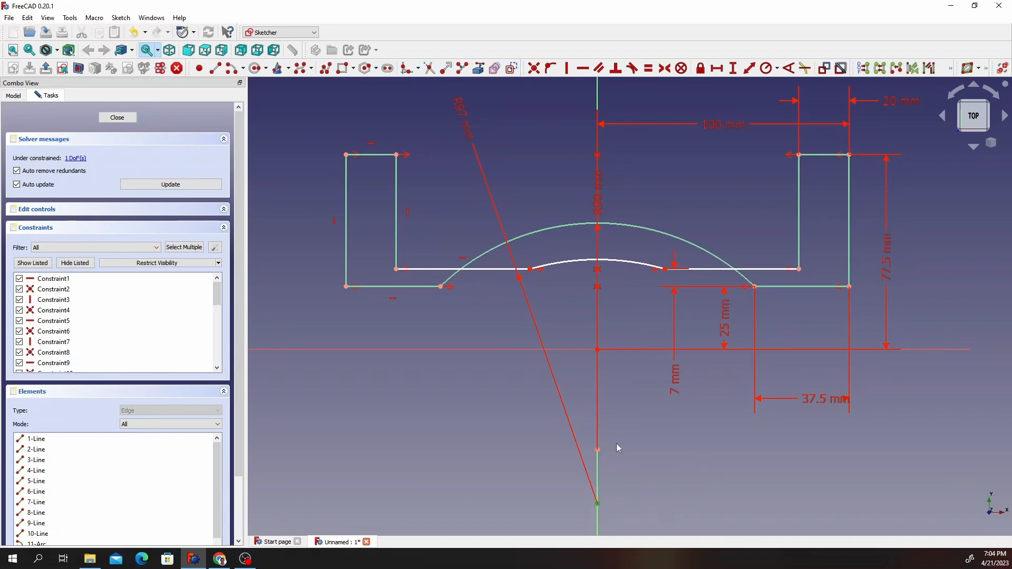
{"action": "left_click", "coordinate": [598, 451]}
{"action": "left_click", "coordinate": [534, 68]}
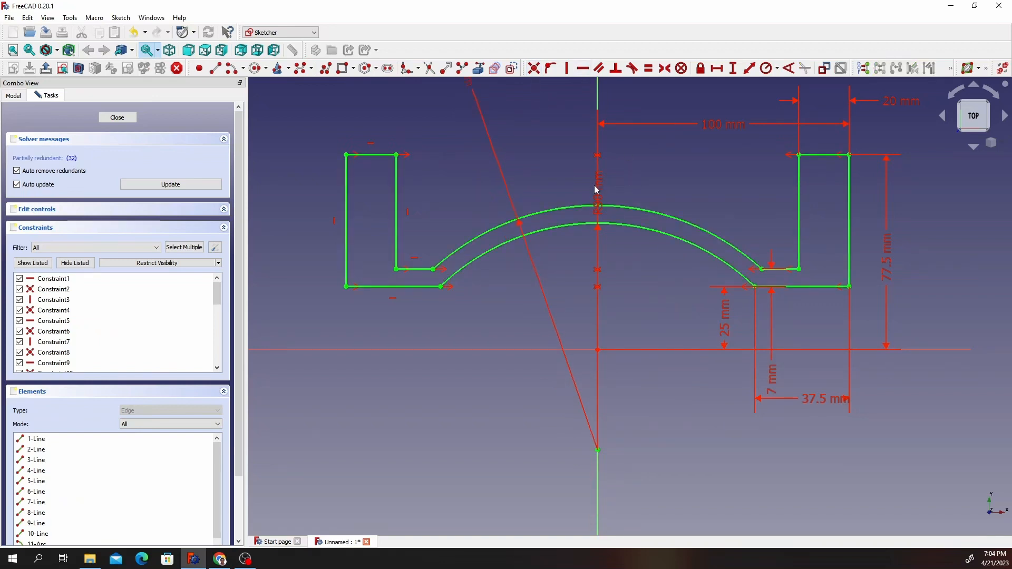
Rearrange the R90, R97, 37.5 mm and 25 mm dimension labels so they sit clear of the profile and each other.
{"action": "mouse_move", "coordinate": [601, 191]}
{"action": "left_mouse_down"}
{"action": "mouse_move", "coordinate": [539, 145]}
{"action": "mouse_move", "coordinate": [548, 132]}
{"action": "left_mouse_up"}
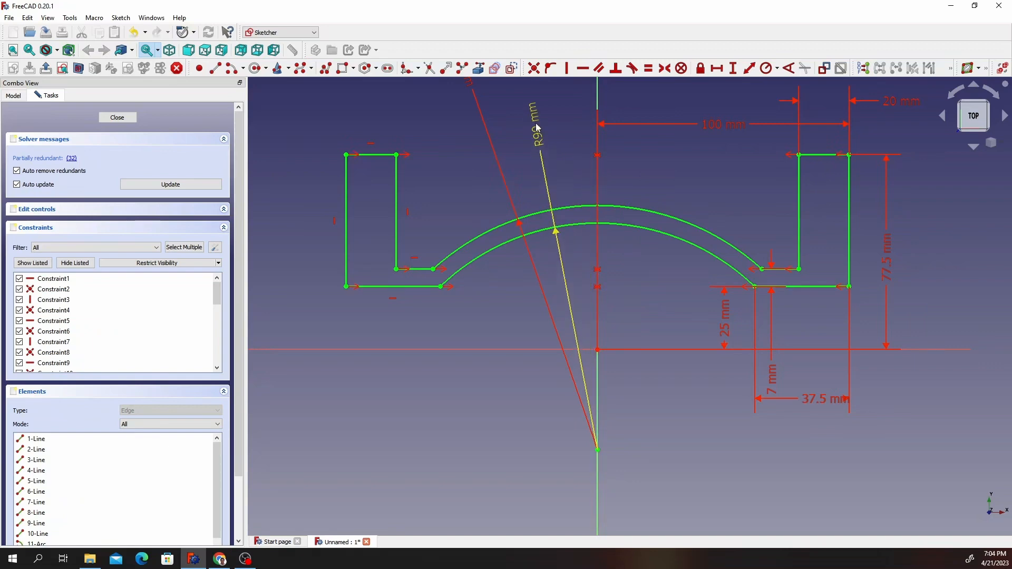
{"action": "scroll", "coordinate": [549, 129], "scroll_direction": "down", "scroll_amount": 3}
{"action": "left_click_drag", "start_coordinate": [492, 90], "coordinate": [501, 136]}
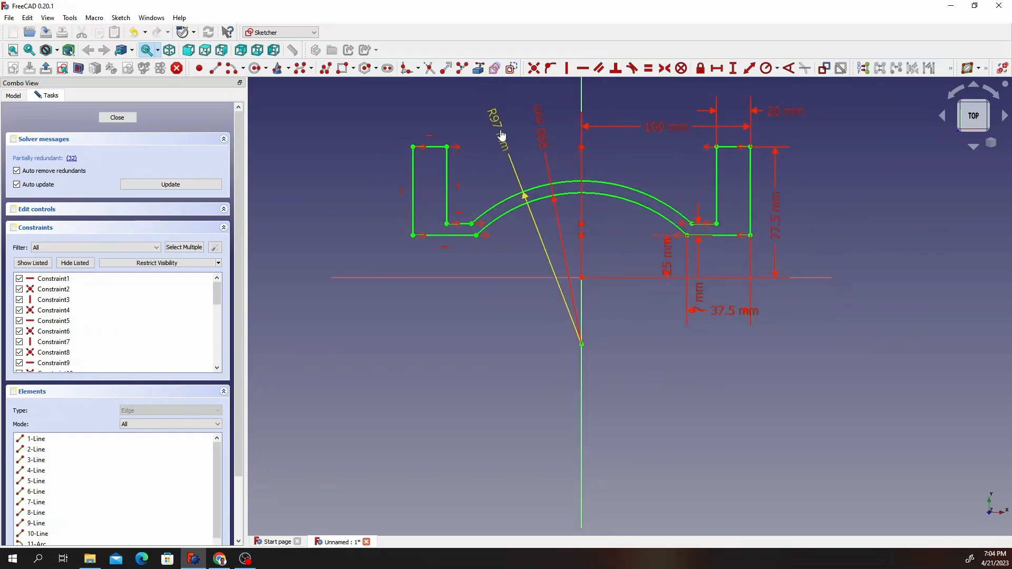
{"action": "scroll", "coordinate": [591, 91], "scroll_direction": "down", "scroll_amount": 1}
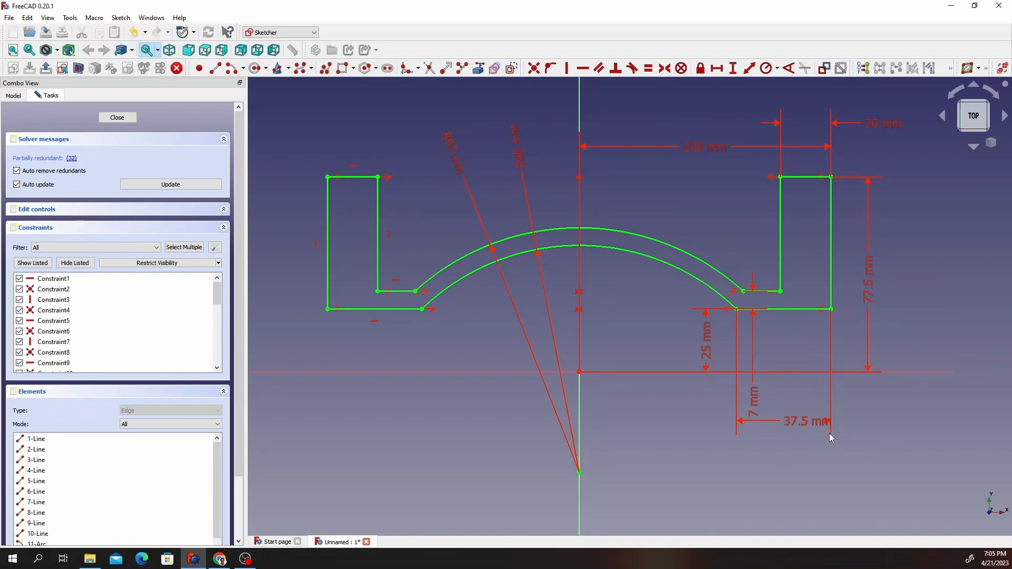
{"action": "left_click_drag", "start_coordinate": [829, 433], "coordinate": [918, 429]}
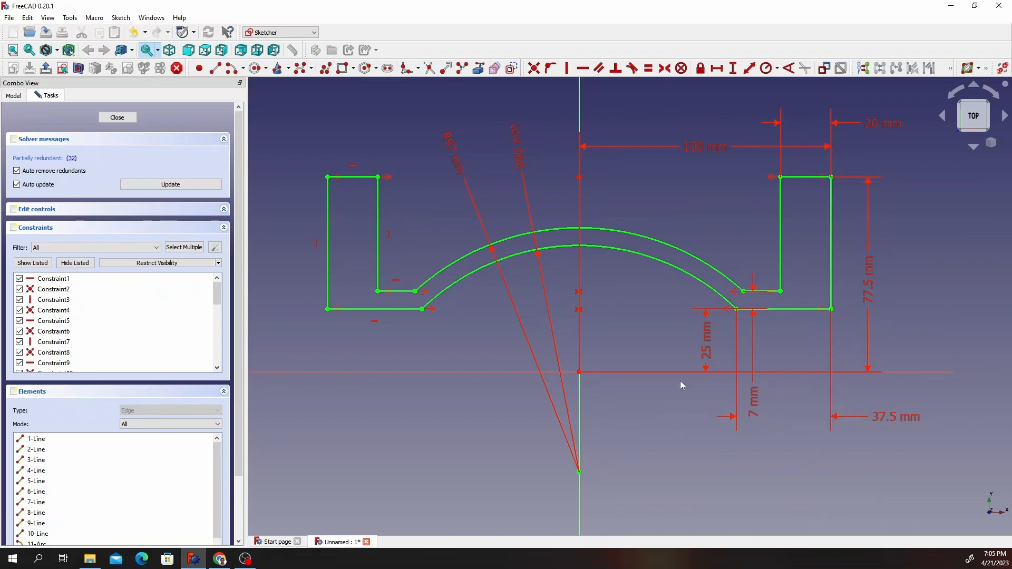
{"action": "left_click_drag", "start_coordinate": [706, 350], "coordinate": [672, 433]}
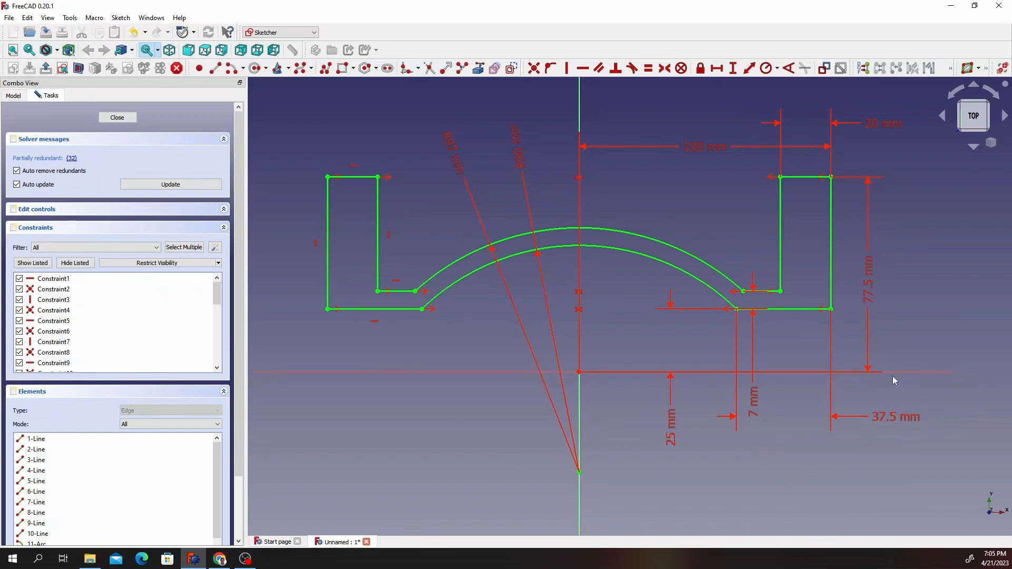
Finish editing the bracket profile sketch and switch to the Part workbench.
{"action": "left_click", "coordinate": [117, 118]}
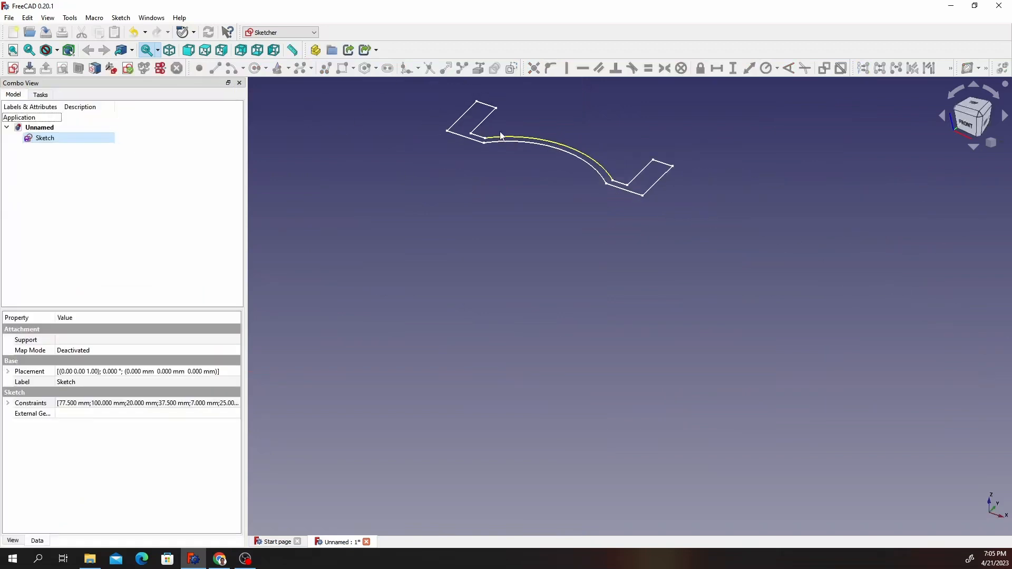
{"action": "scroll", "coordinate": [497, 103], "scroll_direction": "up", "scroll_amount": 5}
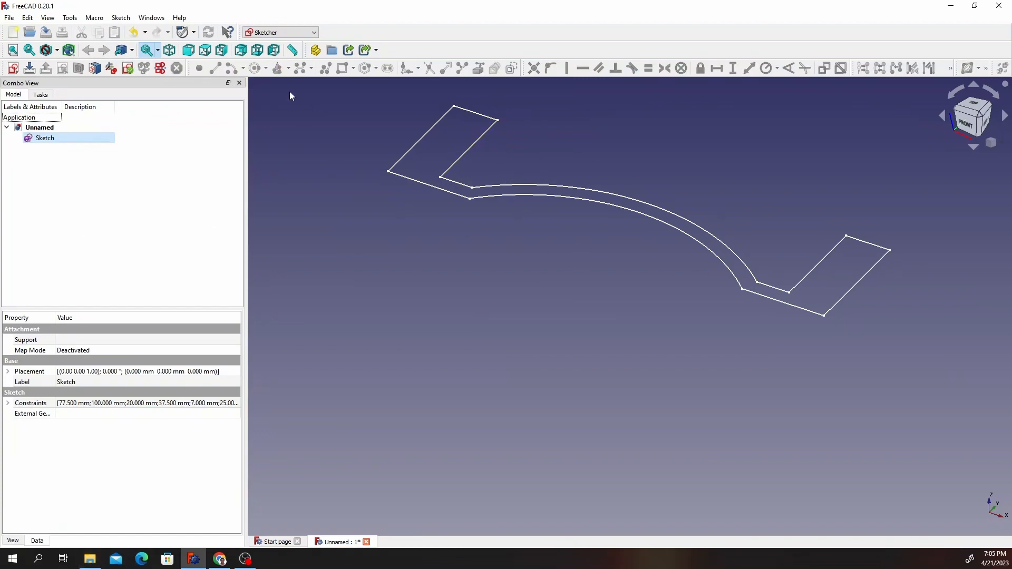
{"action": "left_click", "coordinate": [282, 34]}
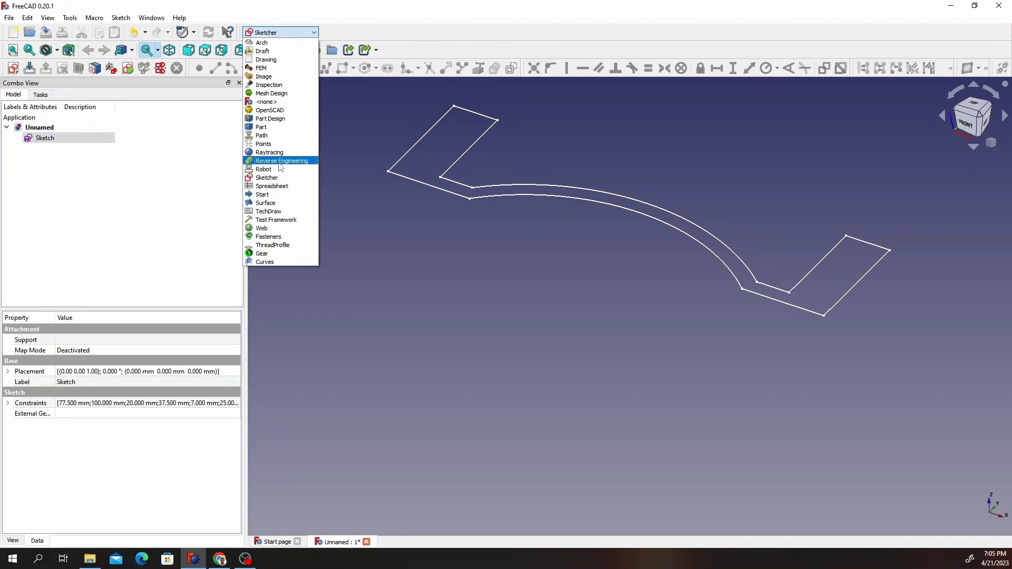
{"action": "left_click", "coordinate": [264, 128]}
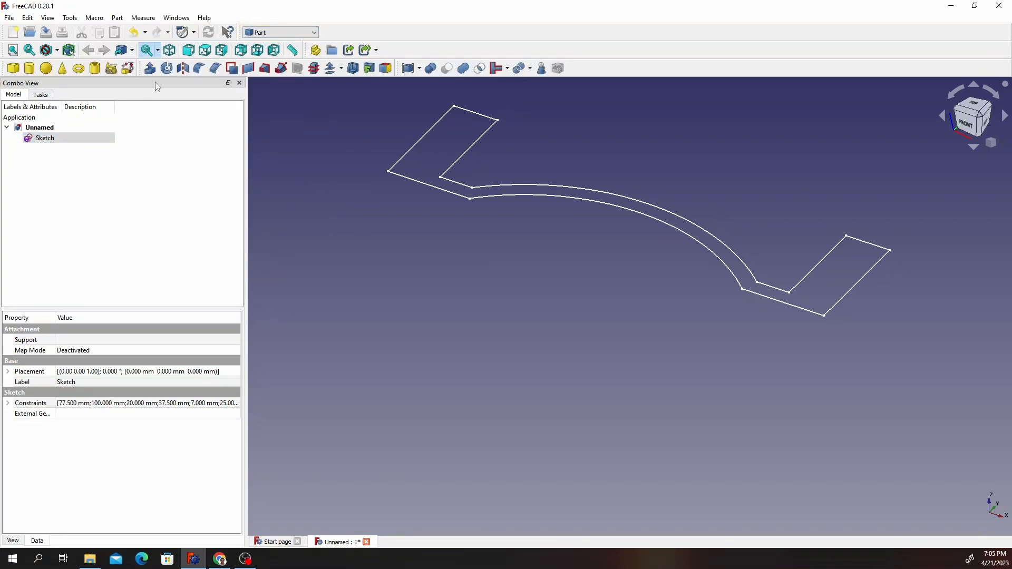
Revolve the sketch 360° into a solid about the X axis, with axis direction X 1, Y 0, Z 0.
{"action": "left_click", "coordinate": [167, 68]}
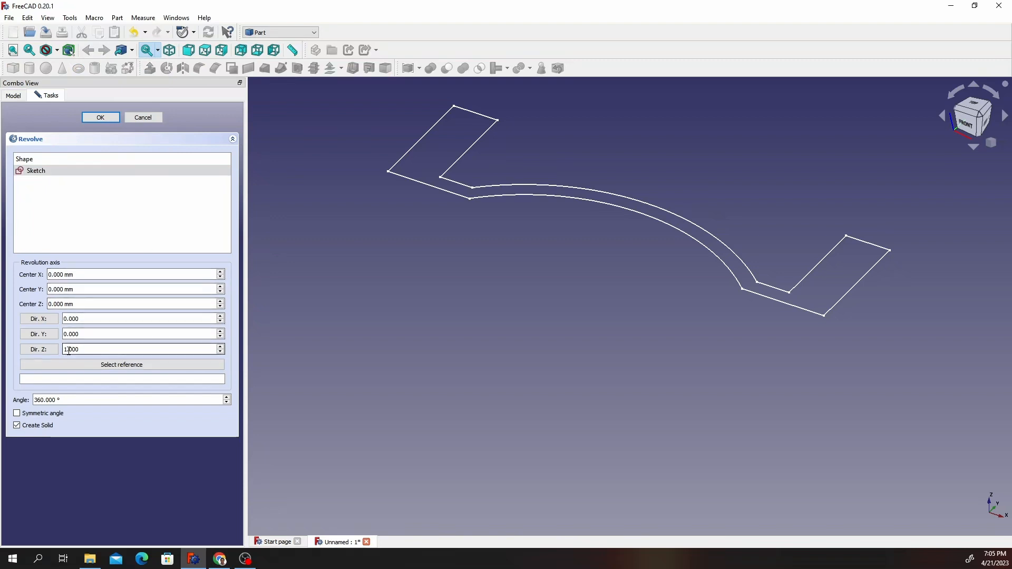
{"action": "left_click", "coordinate": [53, 351]}
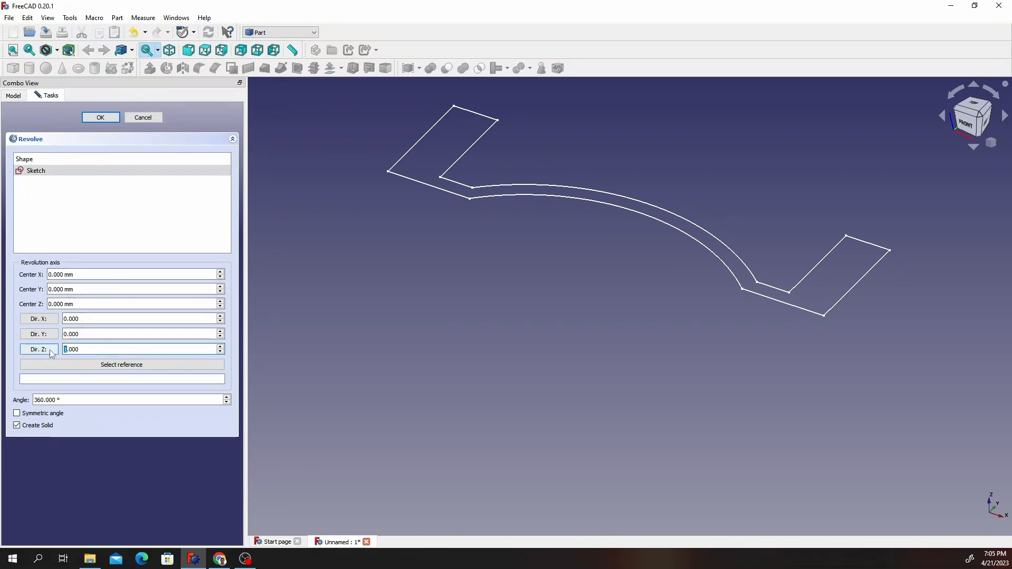
{"action": "type", "text": "0"}
{"action": "left_click", "coordinate": [67, 318]}
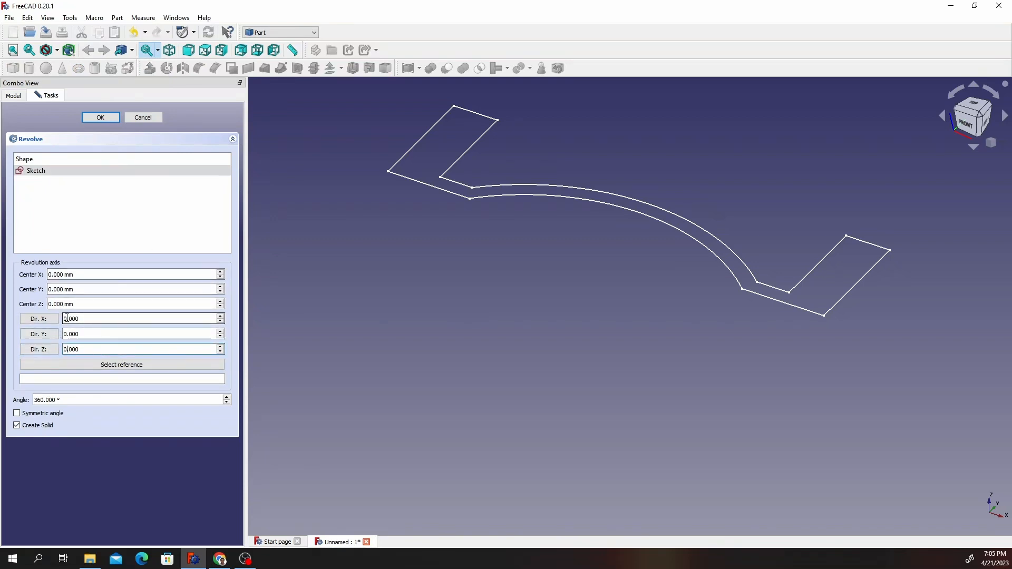
{"action": "left_click_drag", "start_coordinate": [67, 318], "coordinate": [53, 322]}
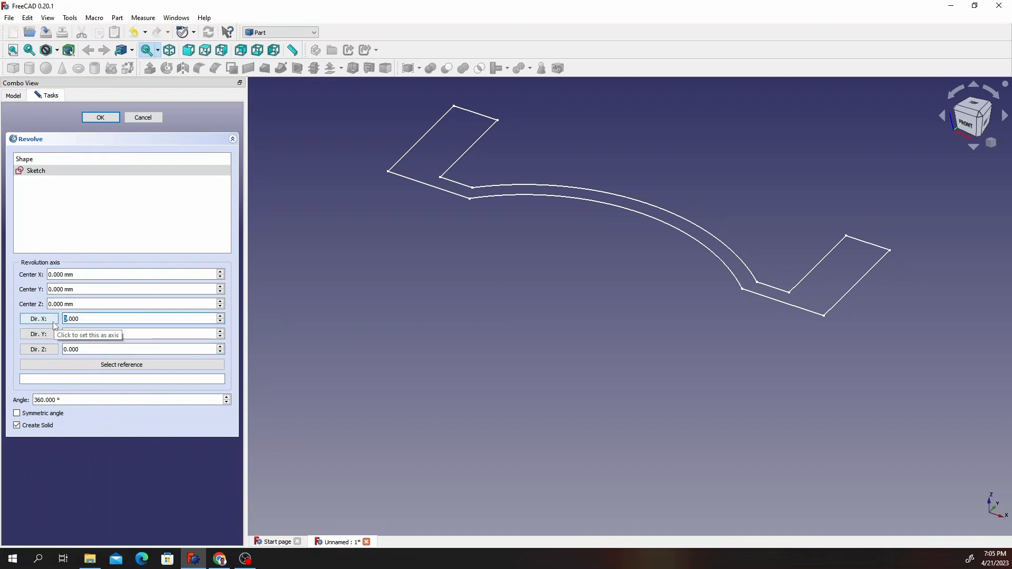
{"action": "type", "text": "1"}
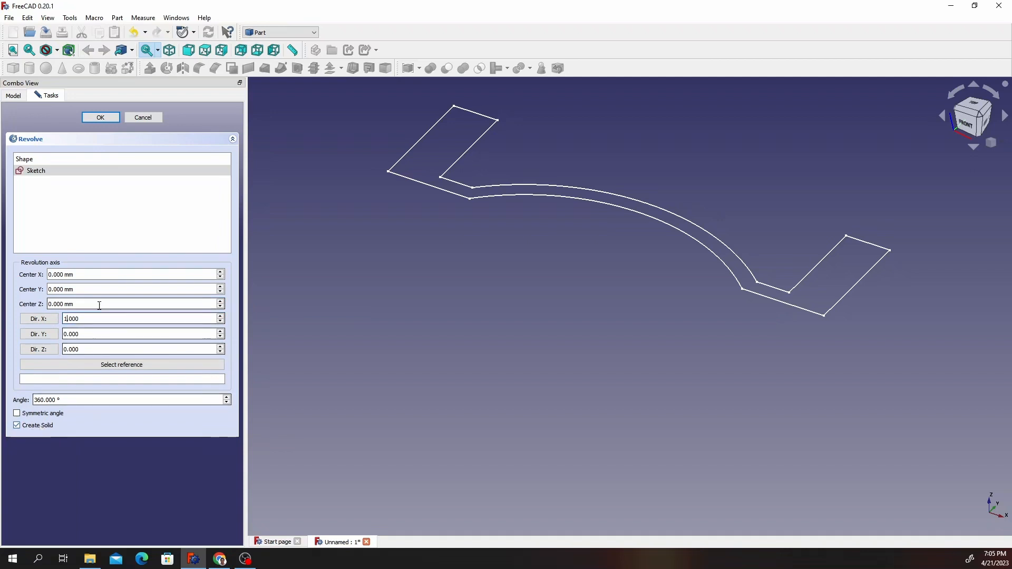
{"action": "left_click", "coordinate": [99, 170]}
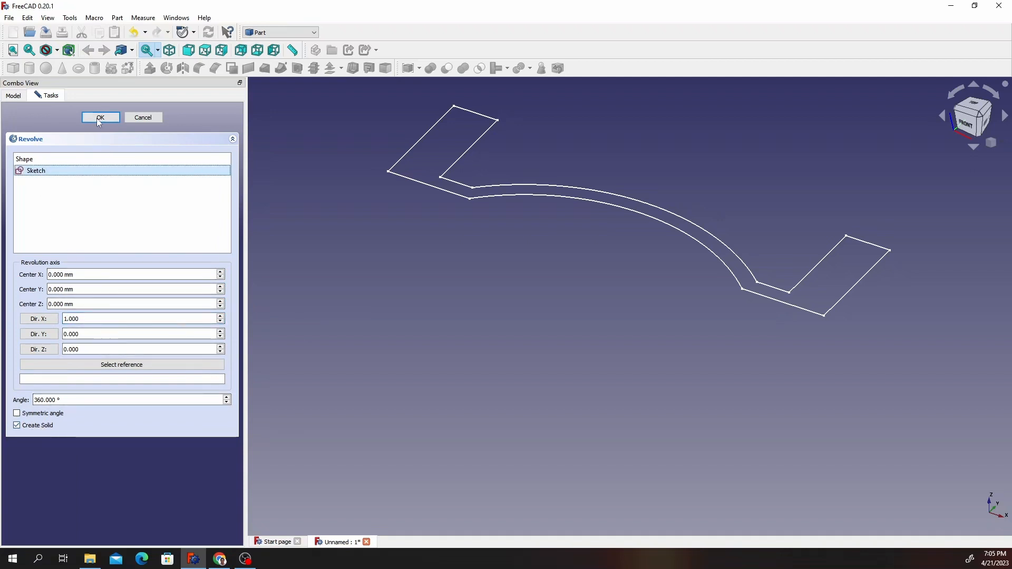
{"action": "left_click", "coordinate": [99, 118]}
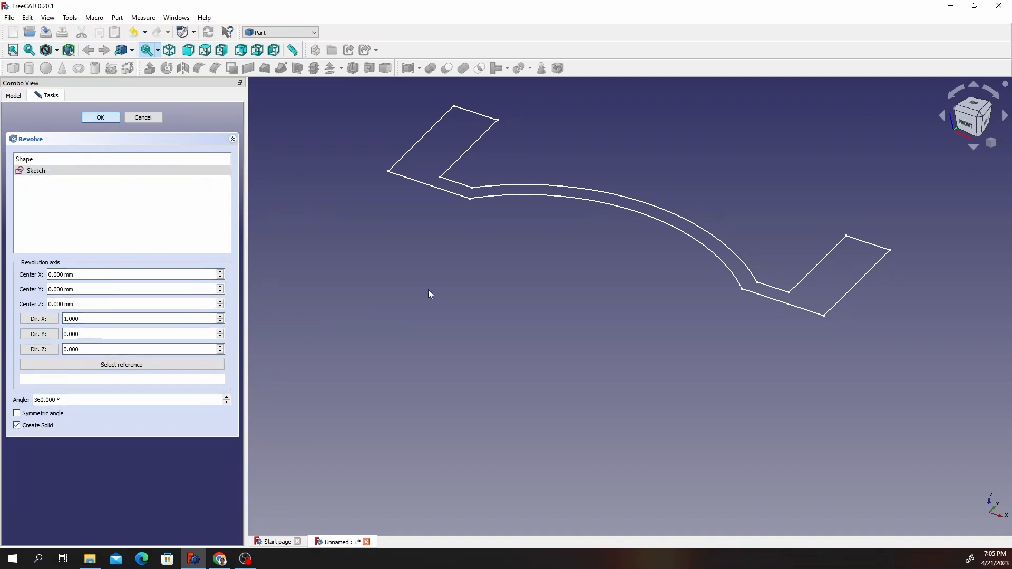
{"action": "scroll", "coordinate": [449, 254], "scroll_direction": "down", "scroll_amount": 6}
{"action": "scroll", "coordinate": [385, 204], "scroll_direction": "up", "scroll_amount": 4}
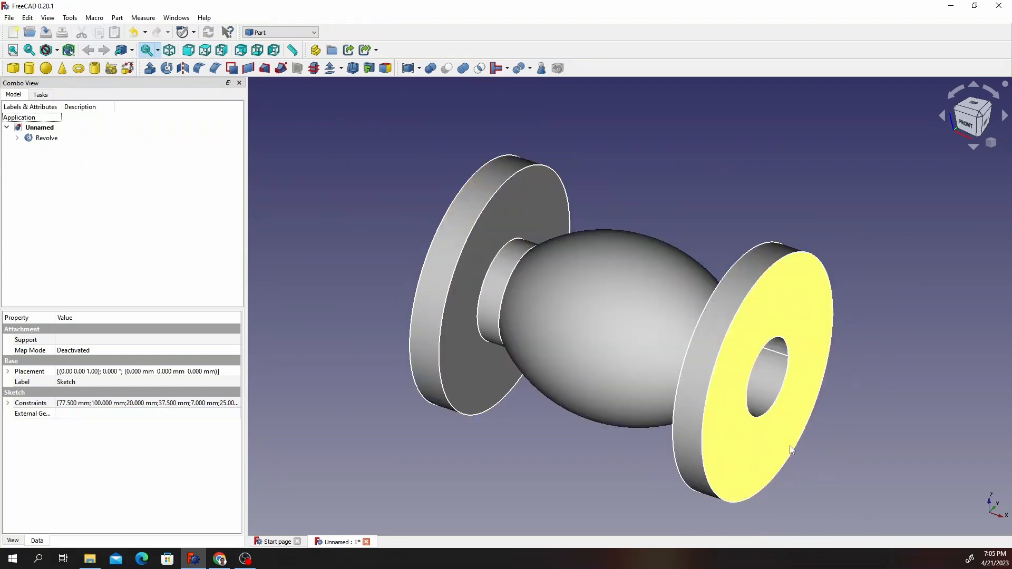
{"action": "scroll", "coordinate": [791, 449], "scroll_direction": "down", "scroll_amount": 3}
{"action": "scroll", "coordinate": [785, 458], "scroll_direction": "up", "scroll_amount": 3}
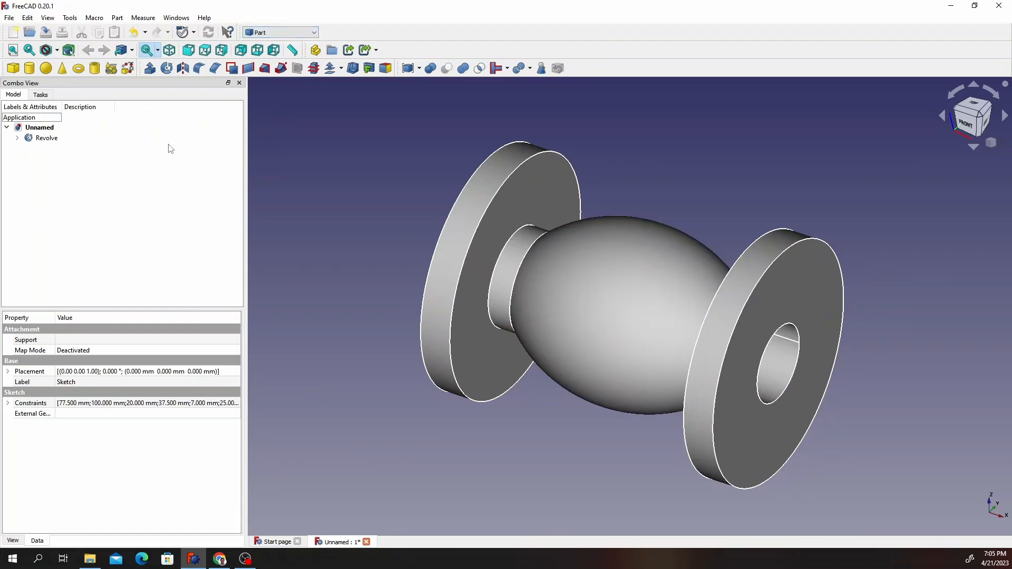
Switch to the Sketcher workbench and create a new sketch on the XY plane with zero offset.
{"action": "left_click", "coordinate": [280, 32]}
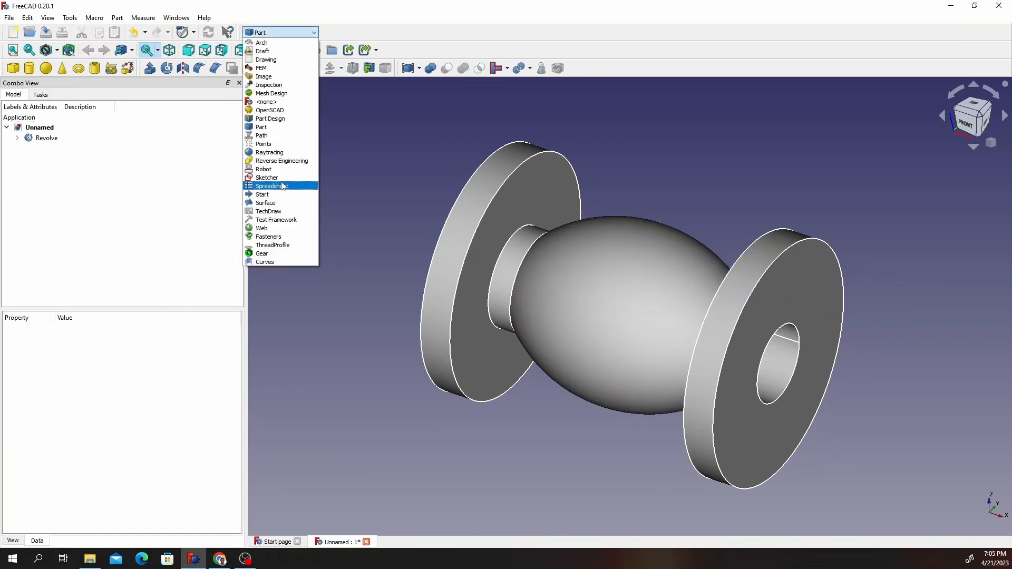
{"action": "left_click", "coordinate": [279, 179]}
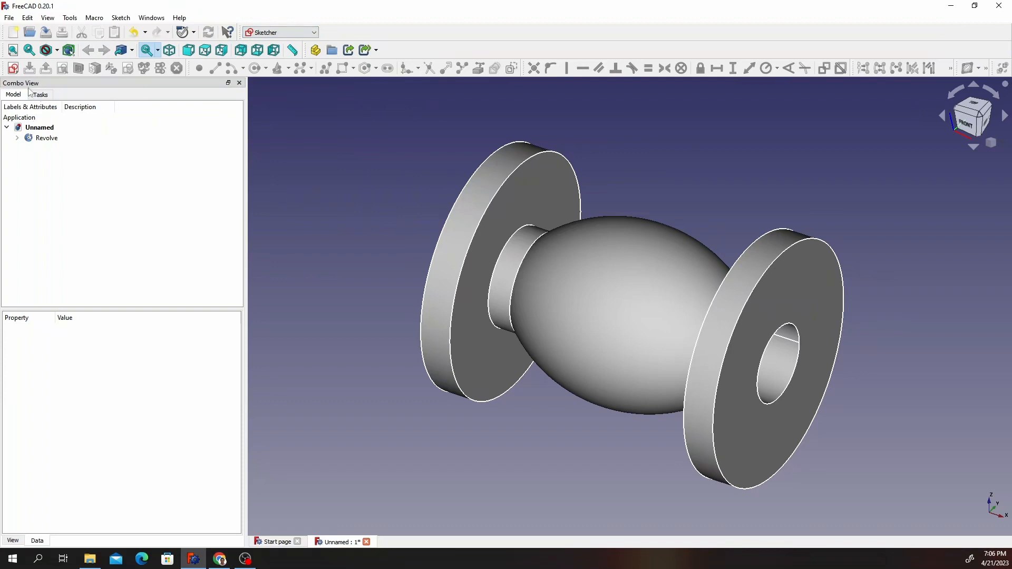
{"action": "left_click", "coordinate": [14, 68]}
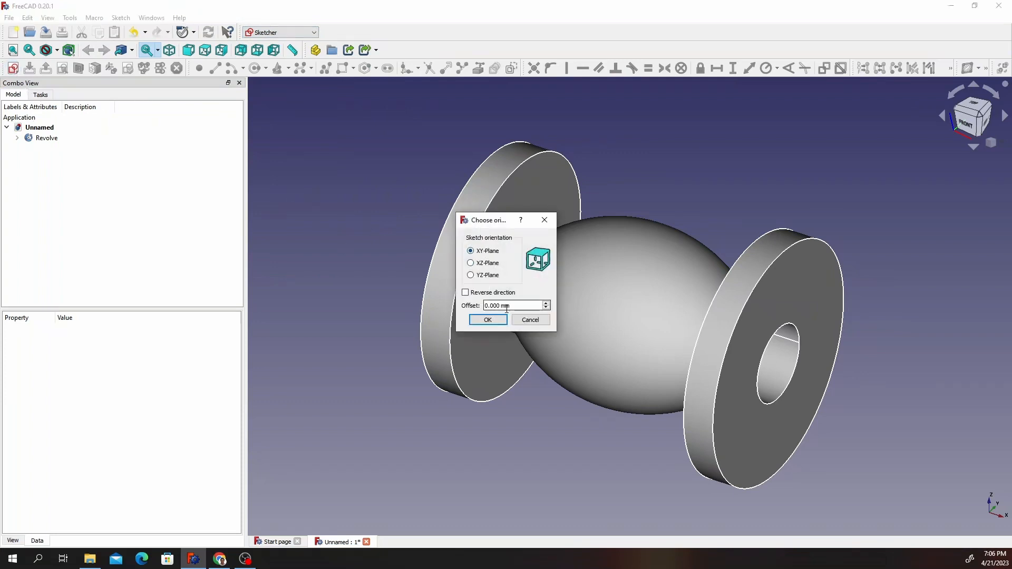
{"action": "left_click", "coordinate": [488, 320]}
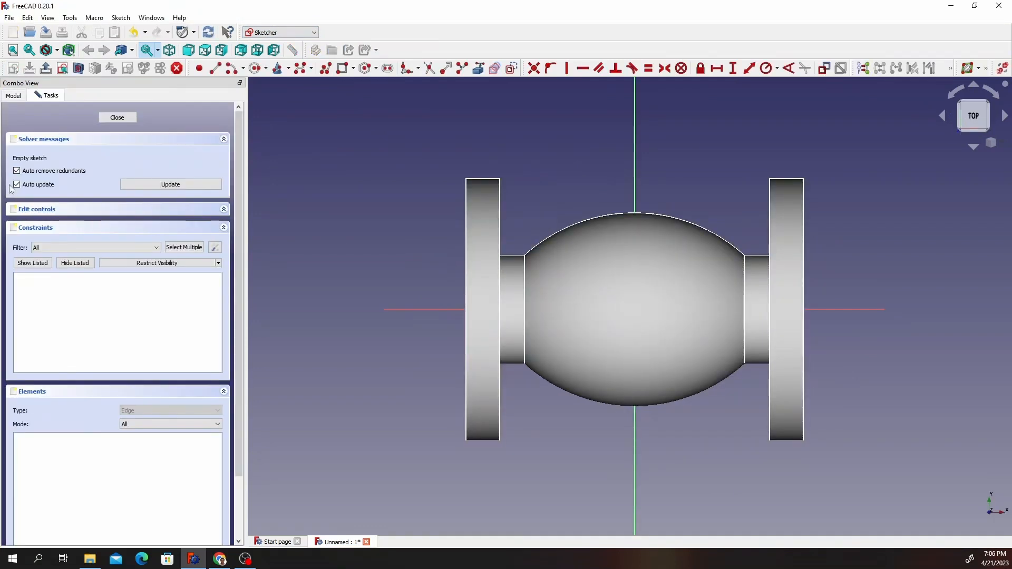
Hide the revolved body and select the new sketch in the model tree.
{"action": "left_click", "coordinate": [13, 96]}
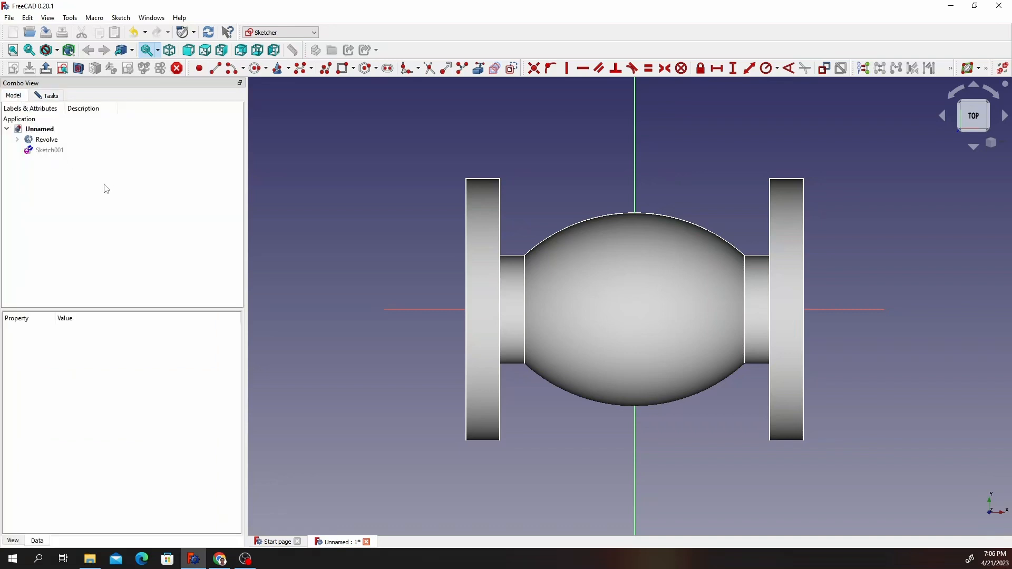
{"action": "left_click", "coordinate": [79, 150]}
{"action": "left_click", "coordinate": [106, 139]}
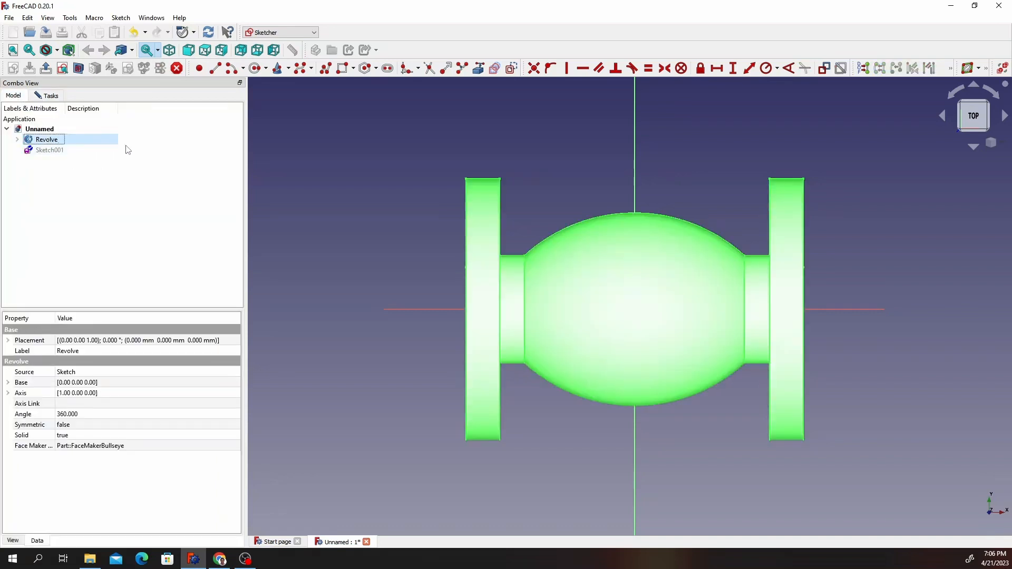
{"action": "key", "text": "space"}
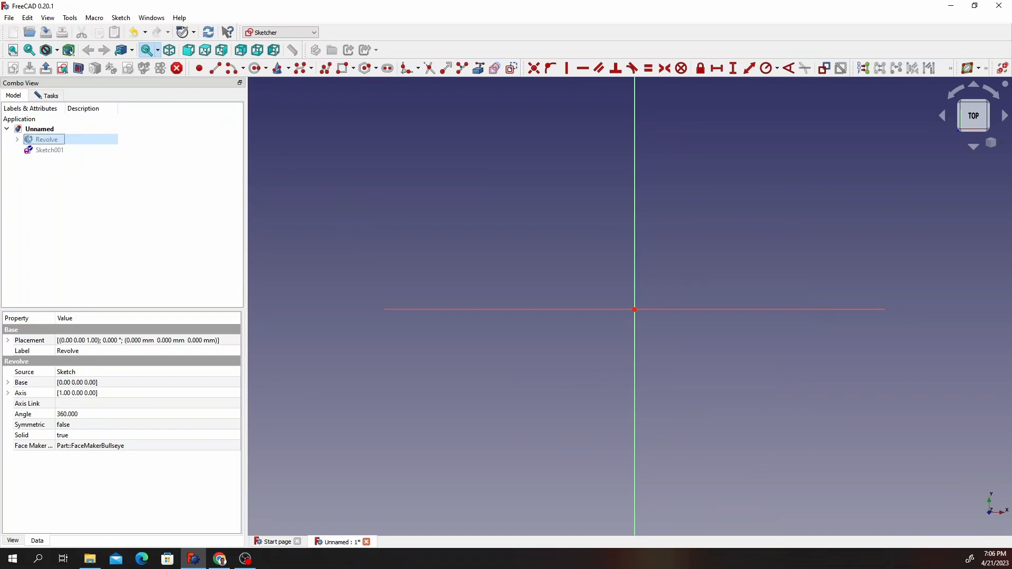
{"action": "left_click", "coordinate": [52, 150]}
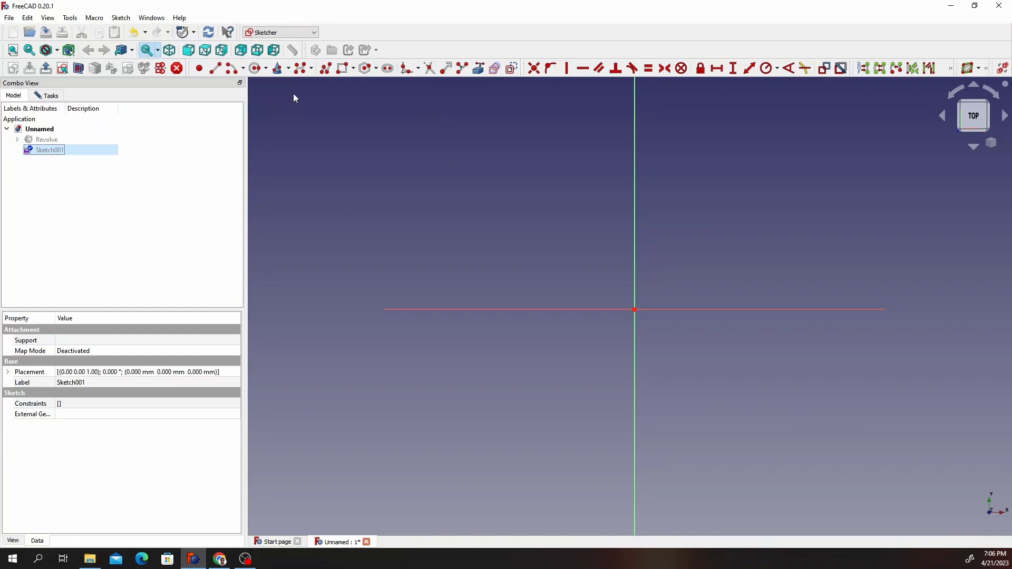
Draw a closed six-sided inverted-L polyline in the upper-right quadrant, with horizontal and vertical edges and a top edge about 50 mm long.
{"action": "left_click", "coordinate": [325, 70]}
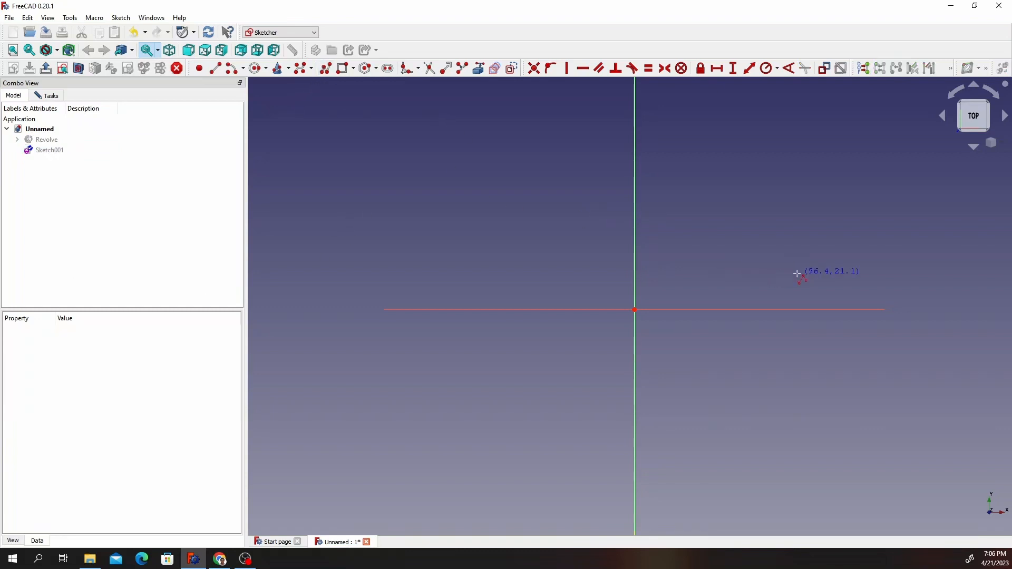
{"action": "left_click", "coordinate": [673, 283]}
{"action": "left_click", "coordinate": [673, 167]}
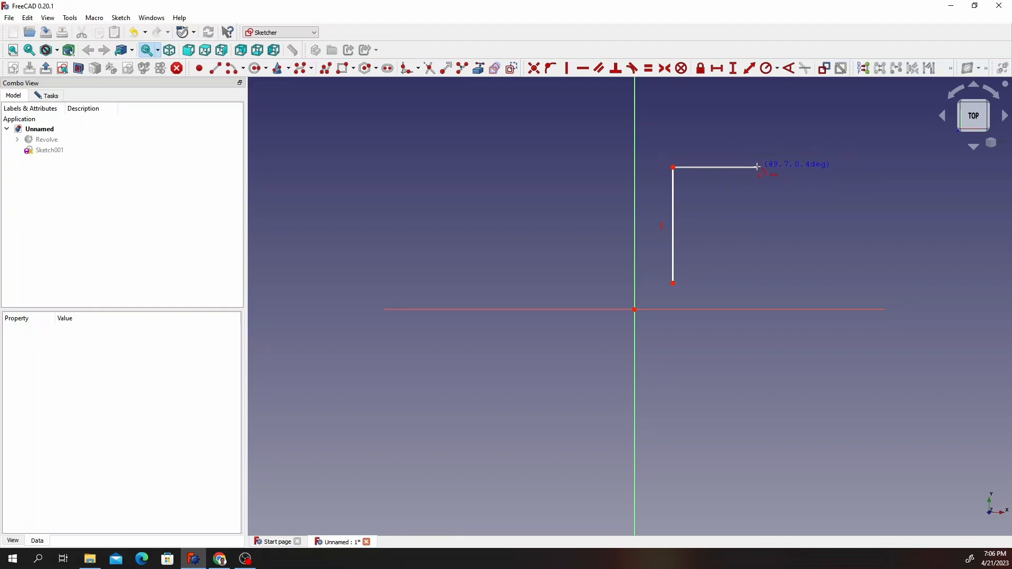
{"action": "left_click", "coordinate": [757, 167]}
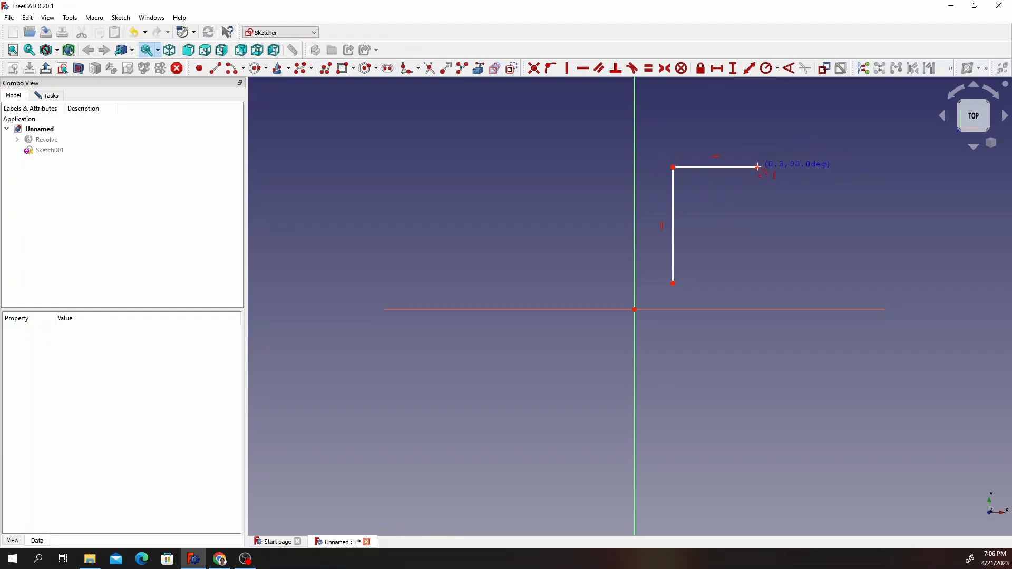
{"action": "left_click", "coordinate": [758, 221]}
{"action": "left_click", "coordinate": [704, 222]}
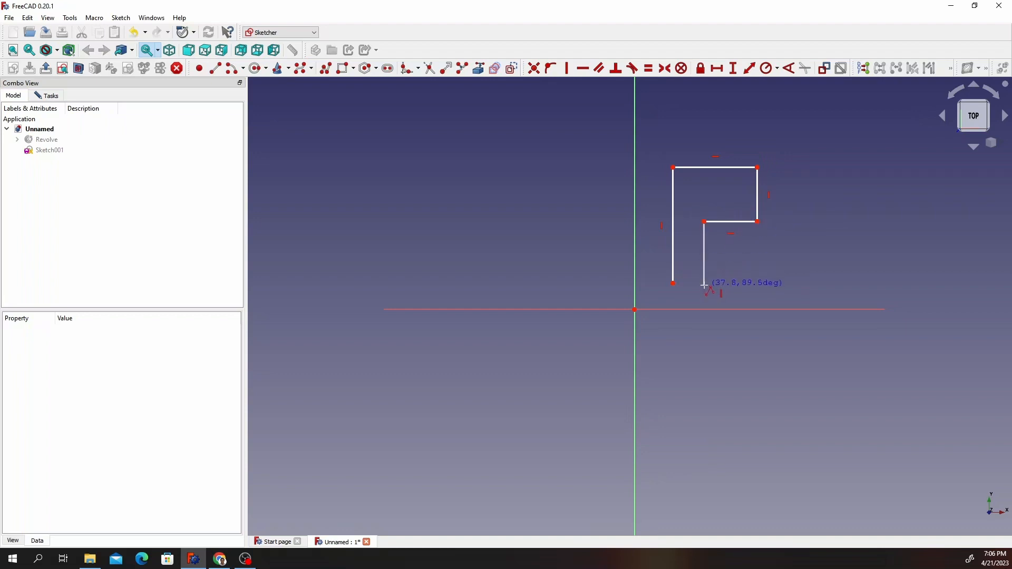
{"action": "left_click", "coordinate": [704, 284]}
{"action": "left_click", "coordinate": [672, 283]}
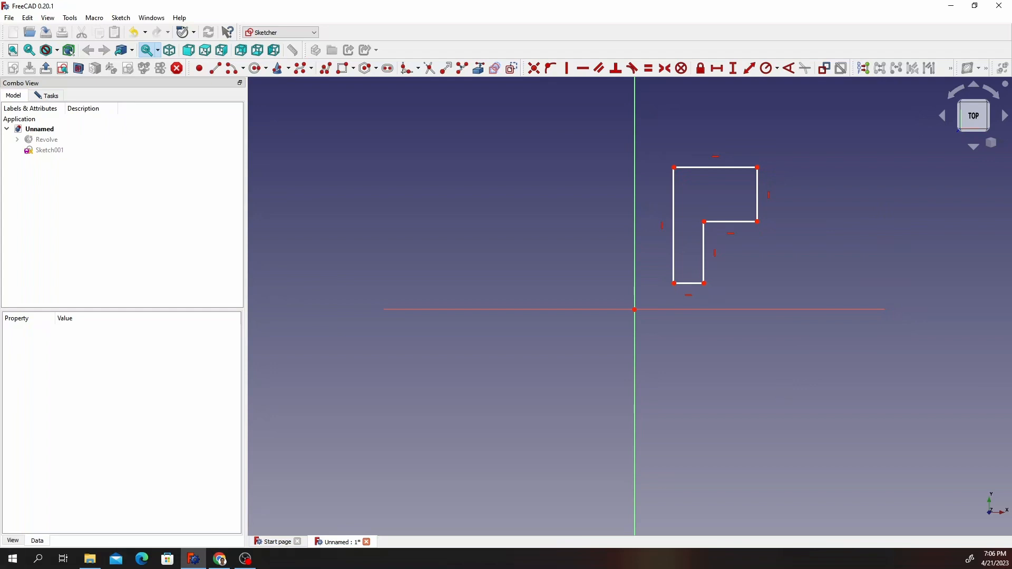
Constrain the horizontal distance from the origin to the profile's upper-right corner to 70 mm.
{"action": "left_click", "coordinate": [758, 167]}
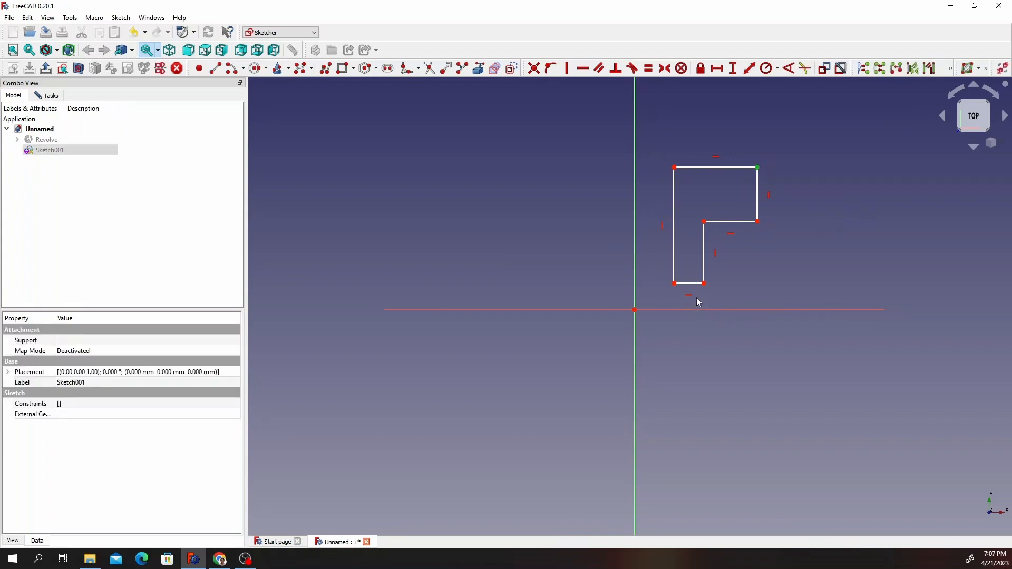
{"action": "left_click", "coordinate": [634, 310]}
{"action": "left_click", "coordinate": [717, 68]}
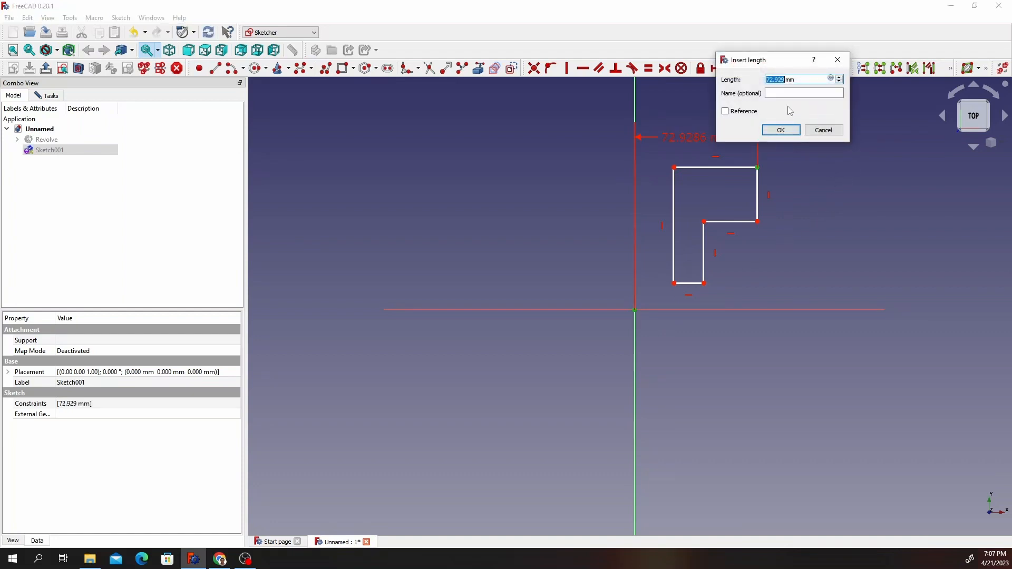
{"action": "type", "text": "70"}
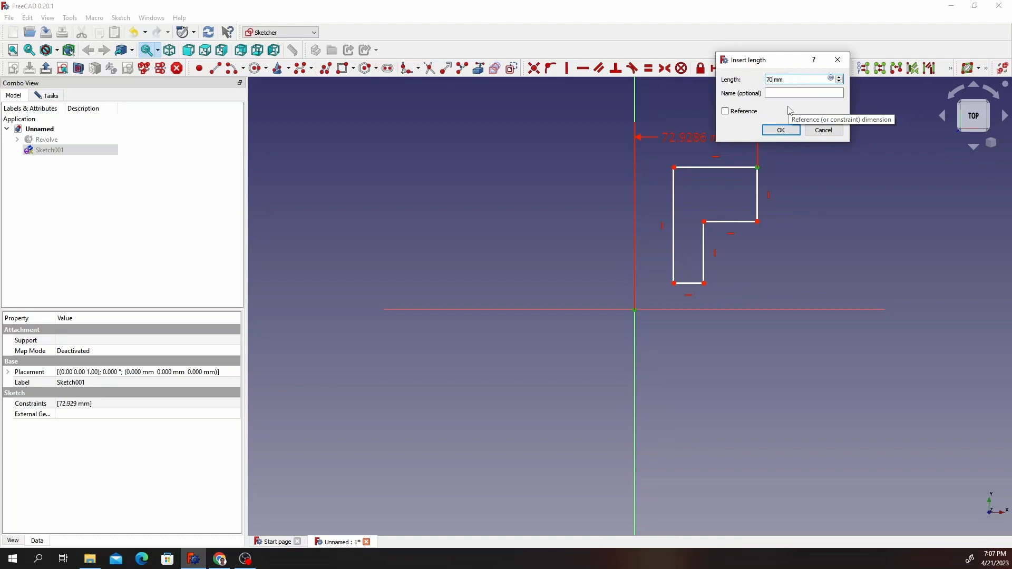
{"action": "key", "text": "Return"}
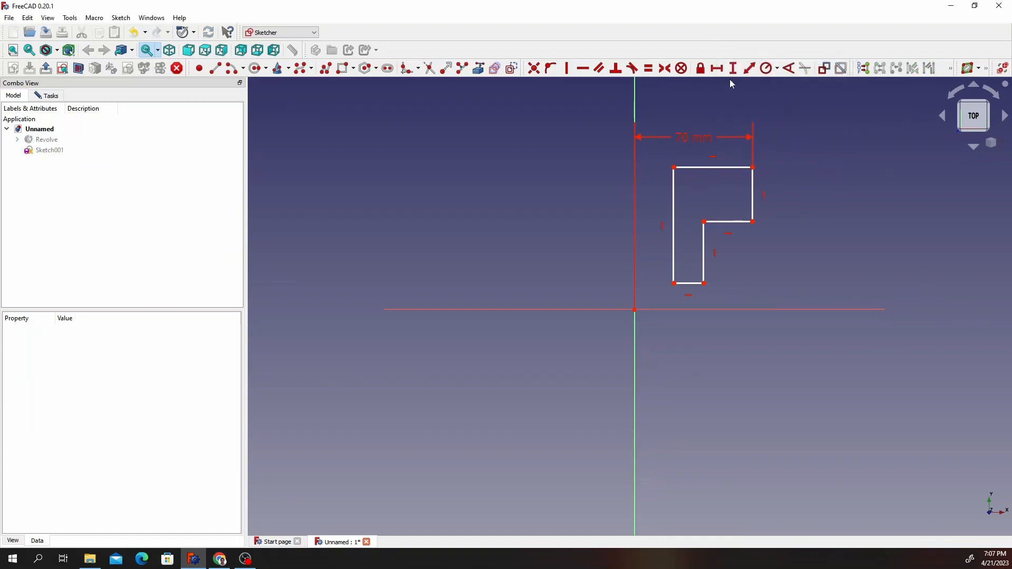
Constrain the vertical distance from the origin to the profile's upper-right corner to 80 mm and place its dimension right of the profile.
{"action": "left_click", "coordinate": [753, 167]}
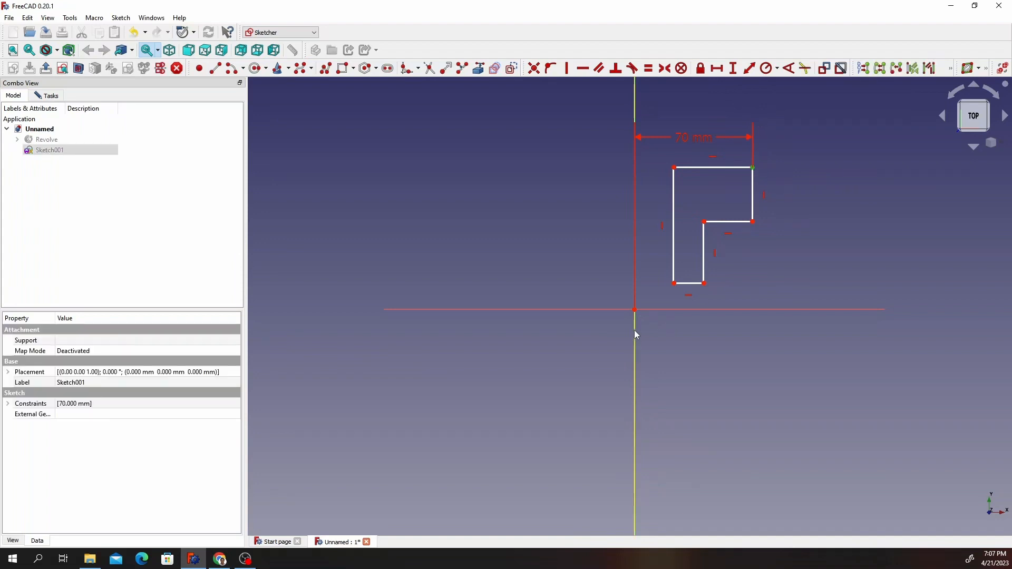
{"action": "left_click", "coordinate": [635, 310]}
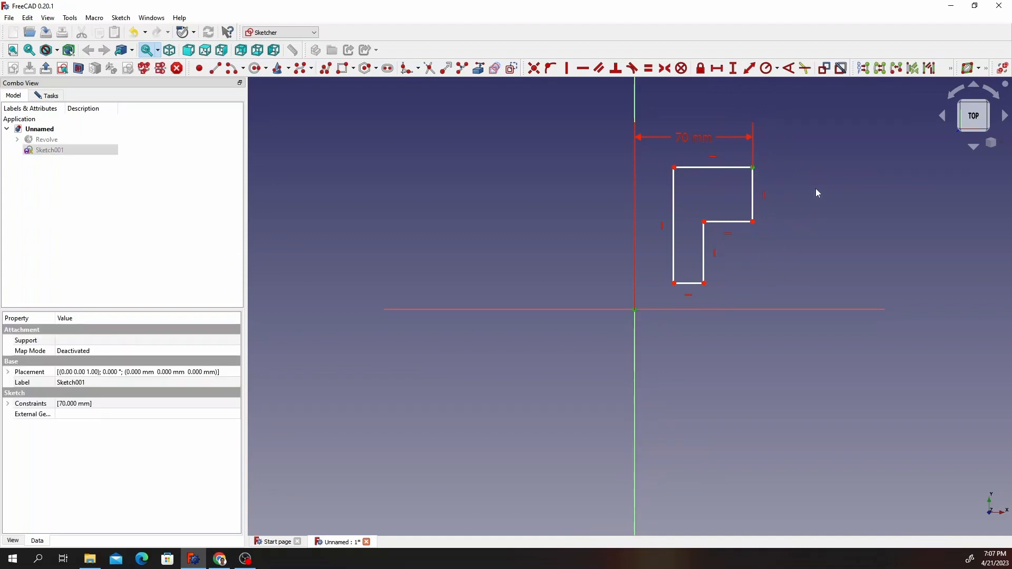
{"action": "left_click", "coordinate": [733, 69]}
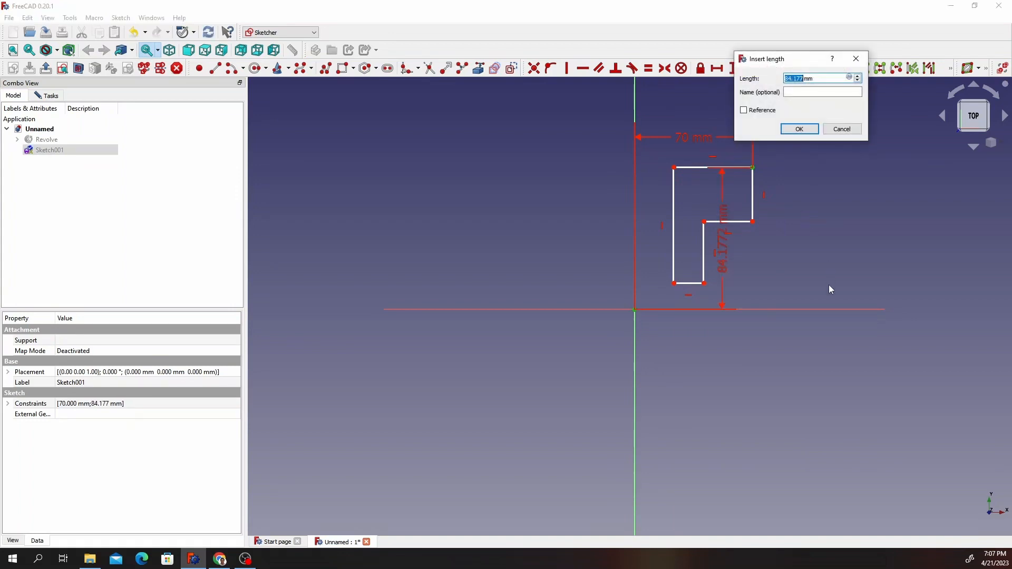
{"action": "type", "text": "80"}
{"action": "key", "text": "Return"}
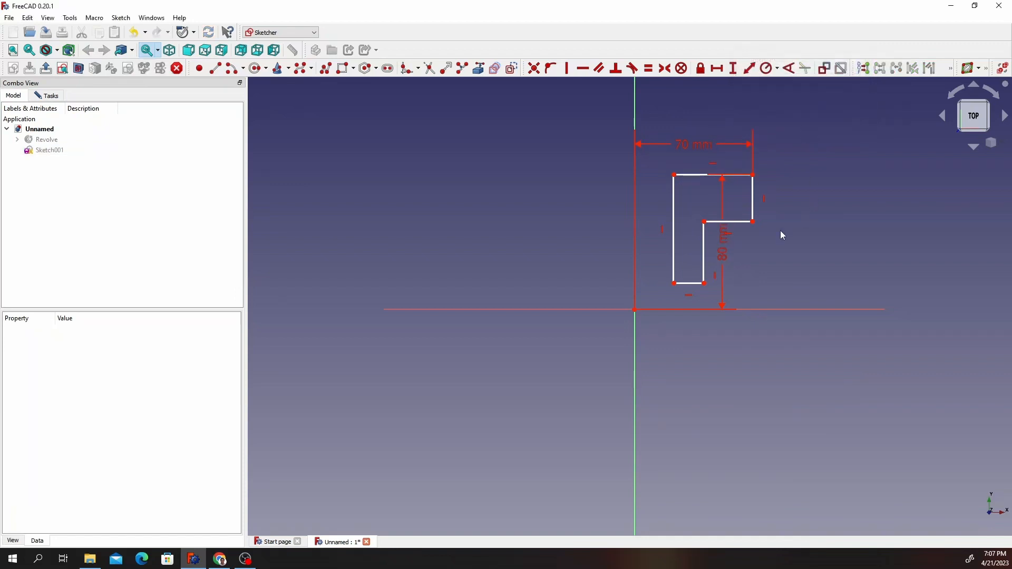
{"action": "left_click_drag", "start_coordinate": [736, 250], "coordinate": [865, 246]}
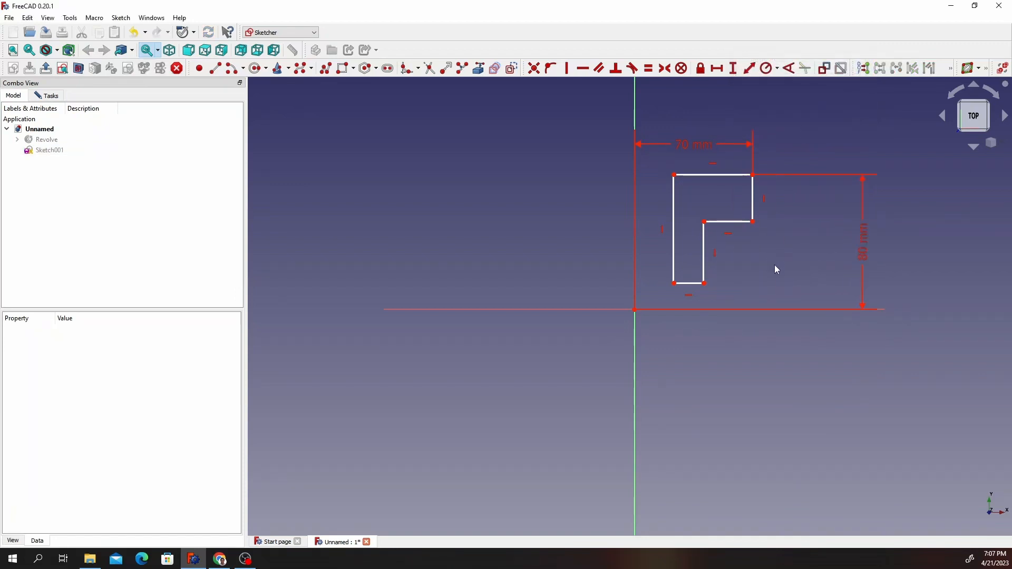
Constrain the profile's top edge to 35.5 mm and separate its dimension from the 70 mm one above the profile.
{"action": "left_click", "coordinate": [720, 176]}
{"action": "left_click", "coordinate": [719, 73]}
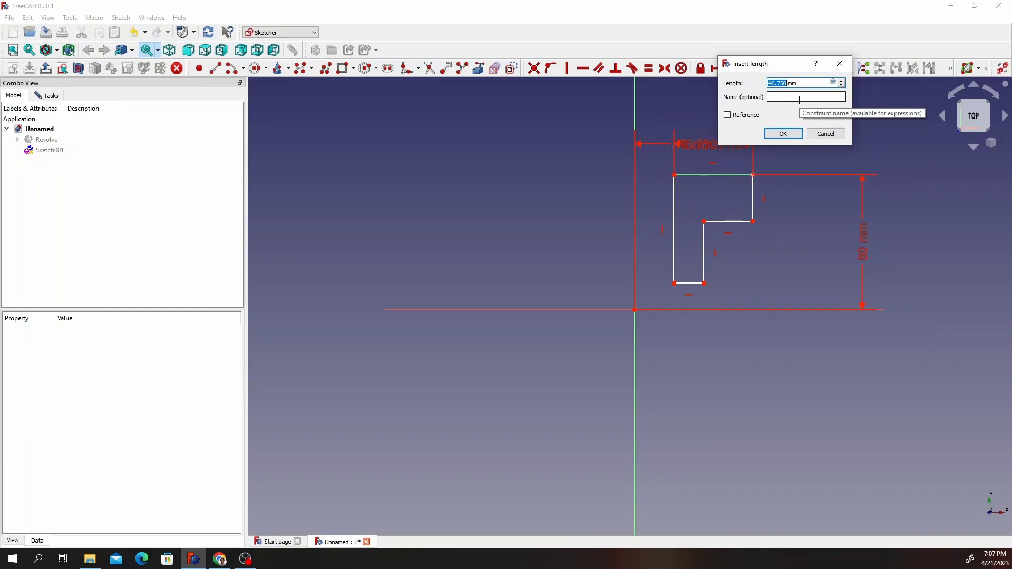
{"action": "type", "text": "35.5"}
{"action": "left_click", "coordinate": [790, 134]}
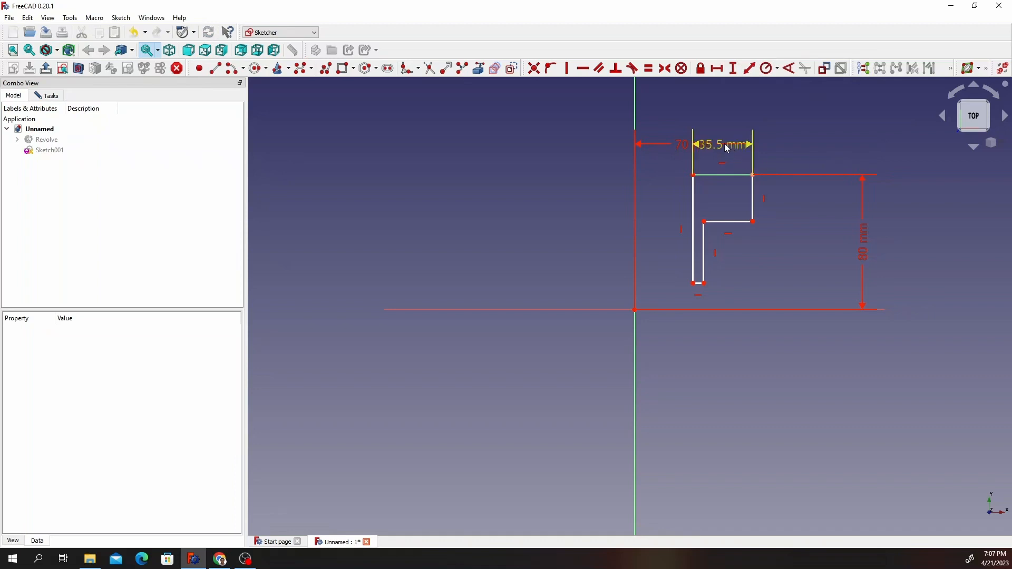
{"action": "left_click_drag", "start_coordinate": [724, 144], "coordinate": [881, 117]}
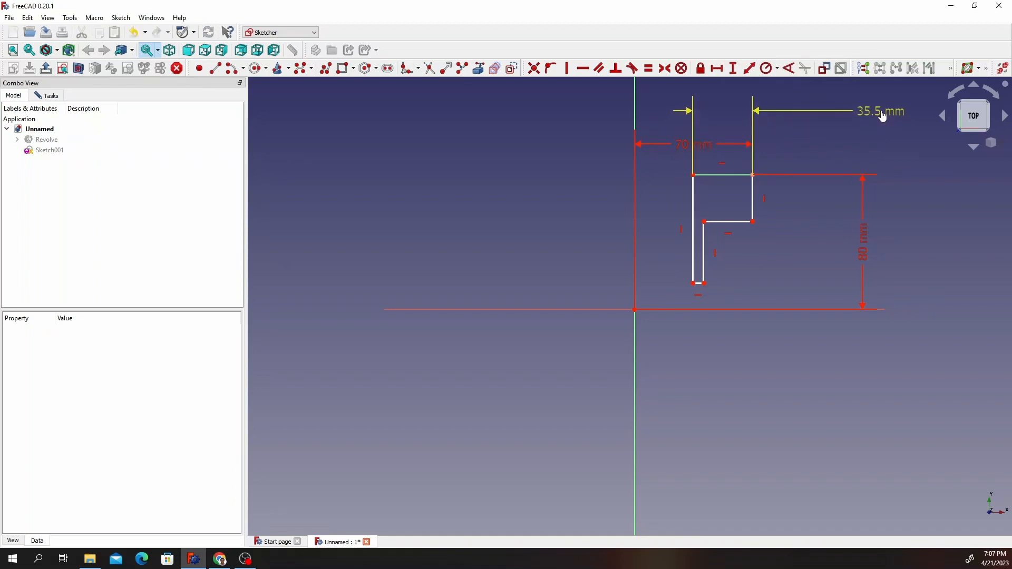
{"action": "left_click_drag", "start_coordinate": [678, 151], "coordinate": [669, 144]}
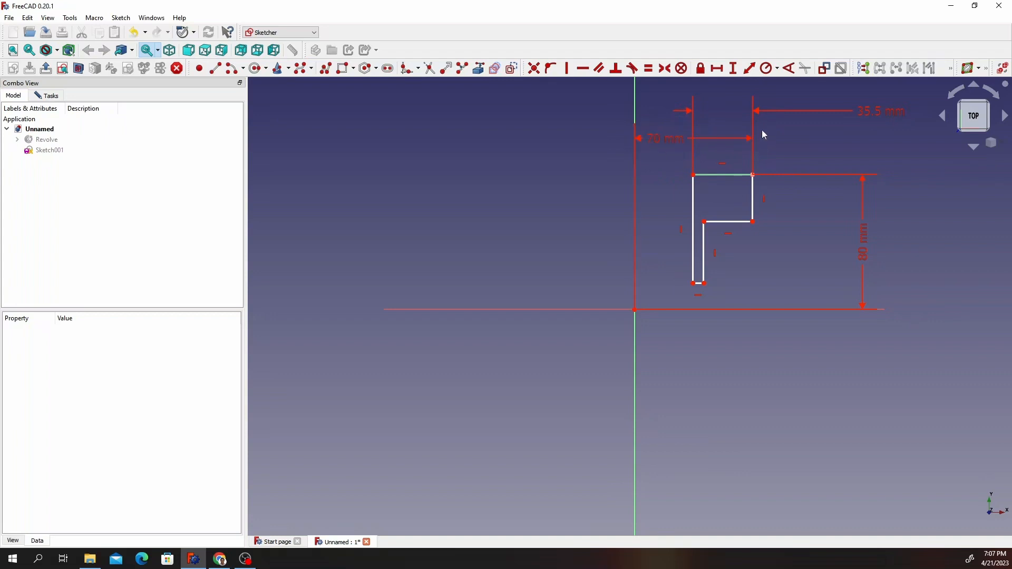
Constrain the profile's short outer vertical edge to 18 mm and move its dimension below the horizontal arm.
{"action": "scroll", "coordinate": [765, 117], "scroll_direction": "up", "scroll_amount": 2}
{"action": "scroll", "coordinate": [790, 132], "scroll_direction": "down", "scroll_amount": 1}
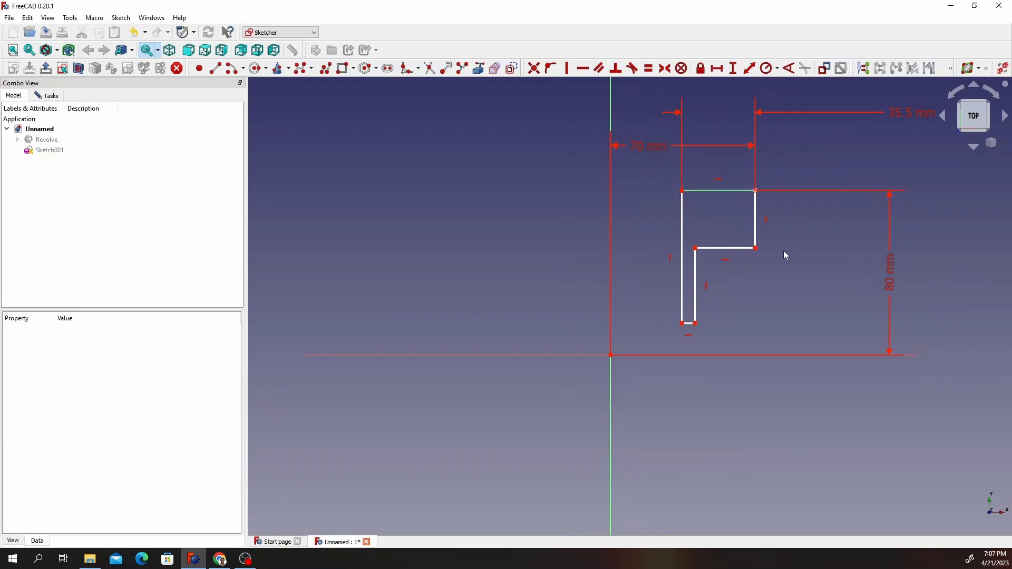
{"action": "left_click", "coordinate": [756, 227]}
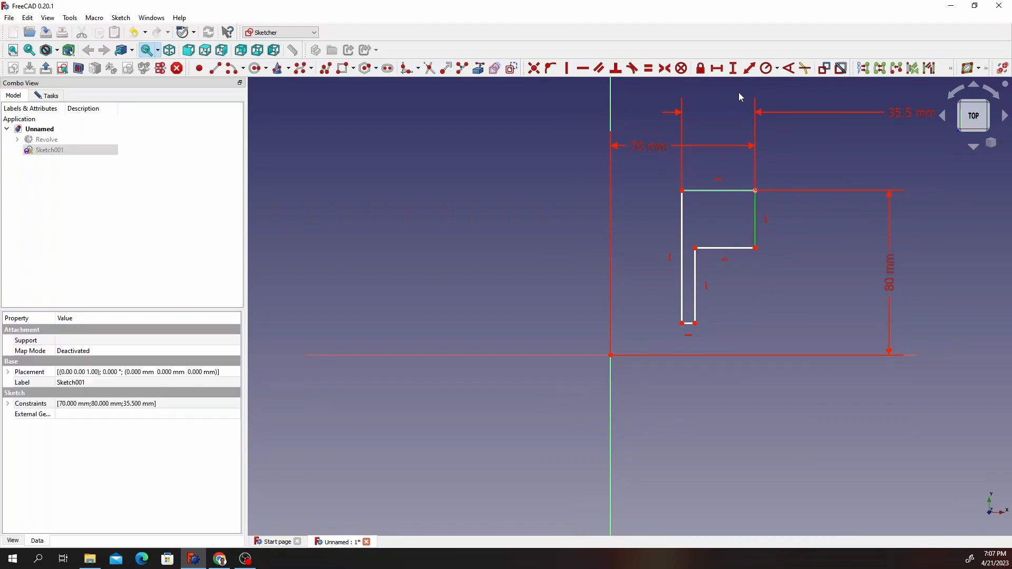
{"action": "left_click", "coordinate": [733, 68]}
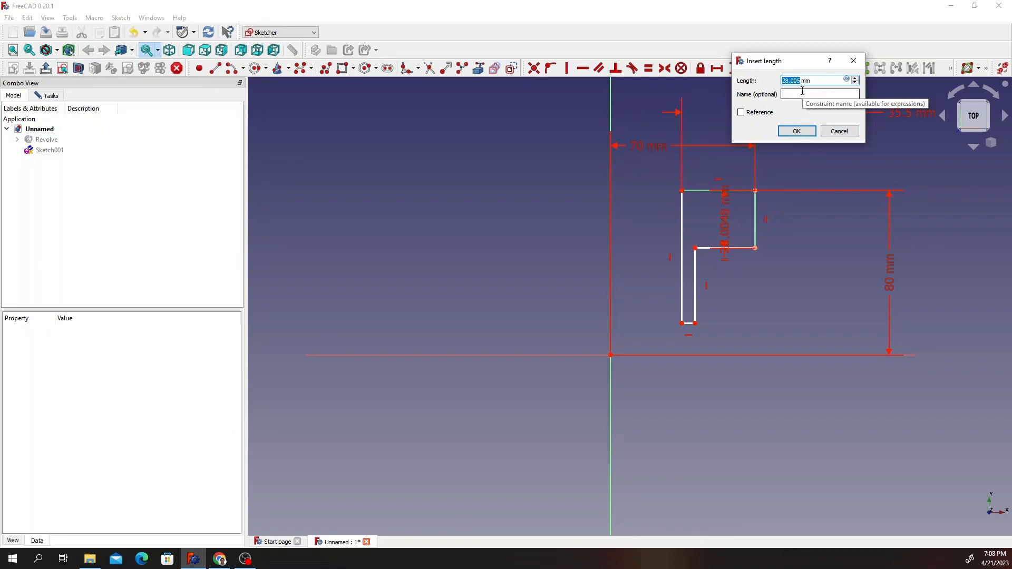
{"action": "type", "text": "18"}
{"action": "left_click", "coordinate": [793, 132]}
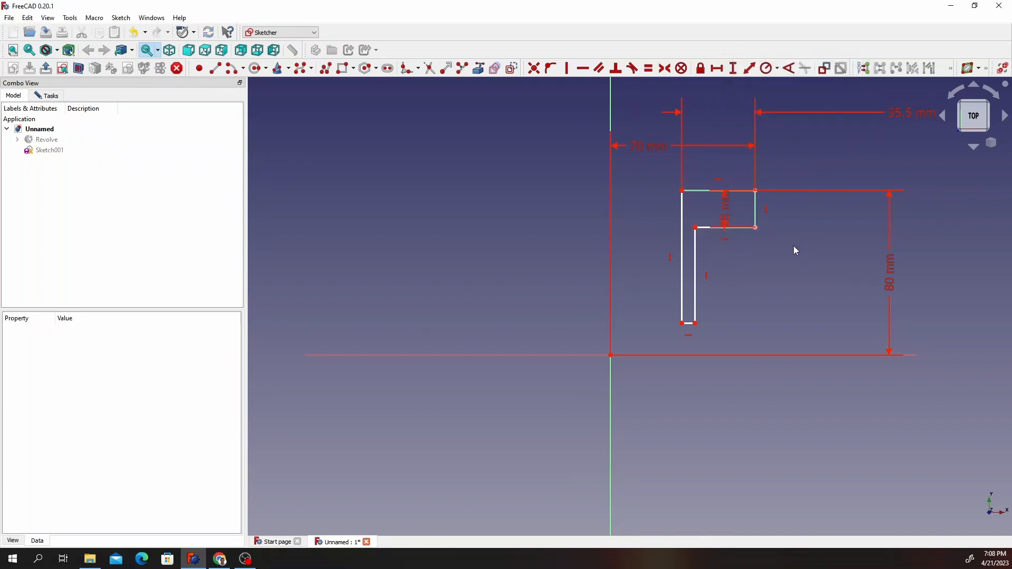
{"action": "left_click_drag", "start_coordinate": [735, 215], "coordinate": [729, 298]}
Constrain the profile's short bottom edge to 7 mm and place its dimension below and right of the profile.
{"action": "left_click", "coordinate": [688, 324]}
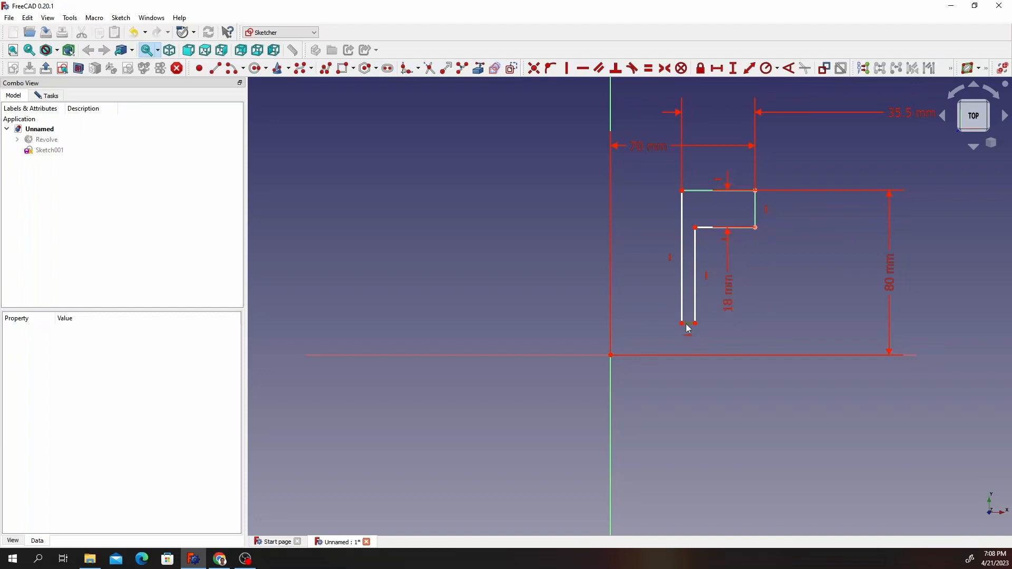
{"action": "left_click", "coordinate": [716, 67]}
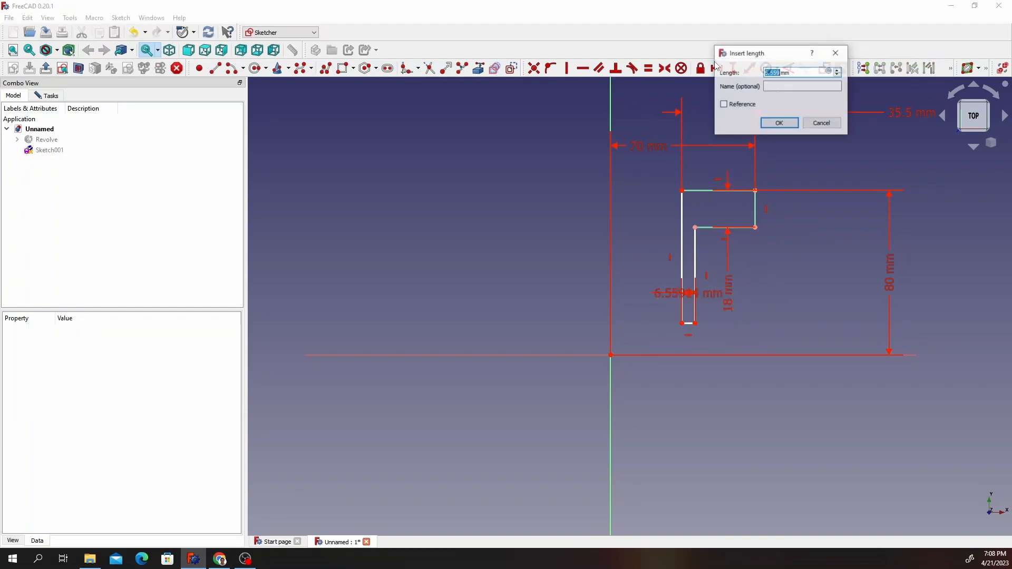
{"action": "left_click", "coordinate": [778, 123]}
{"action": "left_click_drag", "start_coordinate": [692, 300], "coordinate": [820, 339]}
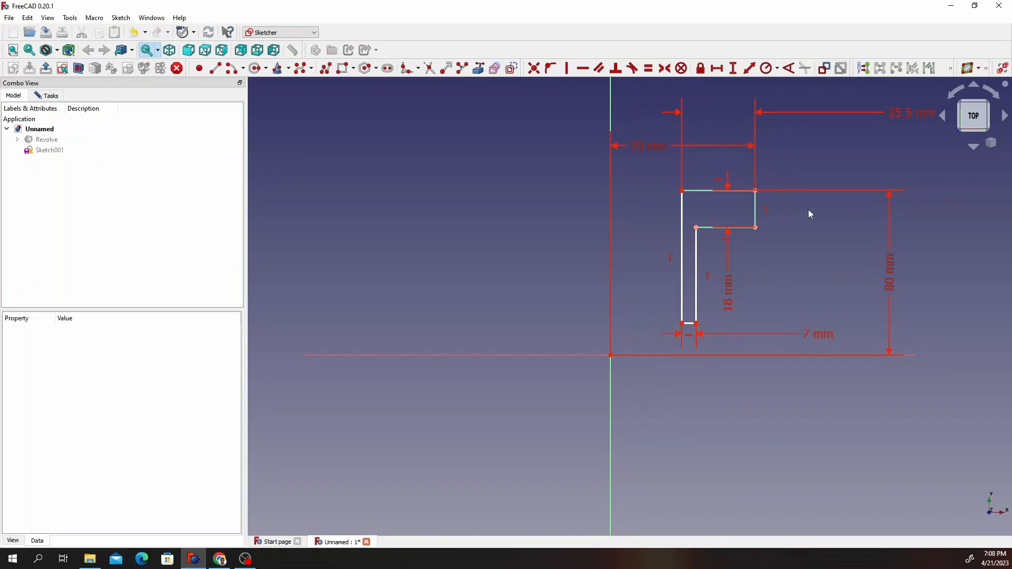
Constrain the profile's long left vertical edge to 45 mm and move its dimension text below the edge.
{"action": "left_click", "coordinate": [683, 276]}
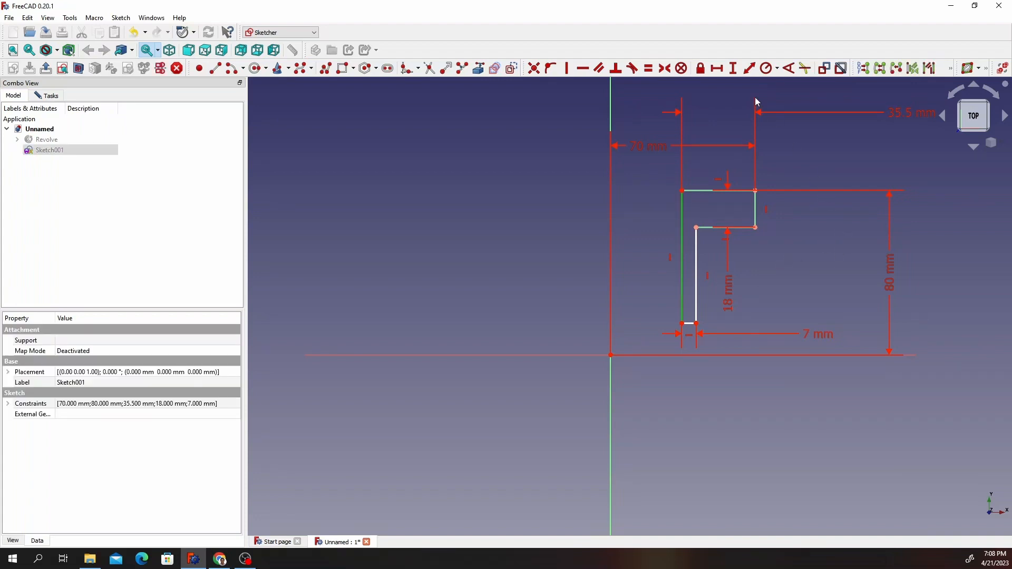
{"action": "left_click", "coordinate": [738, 71]}
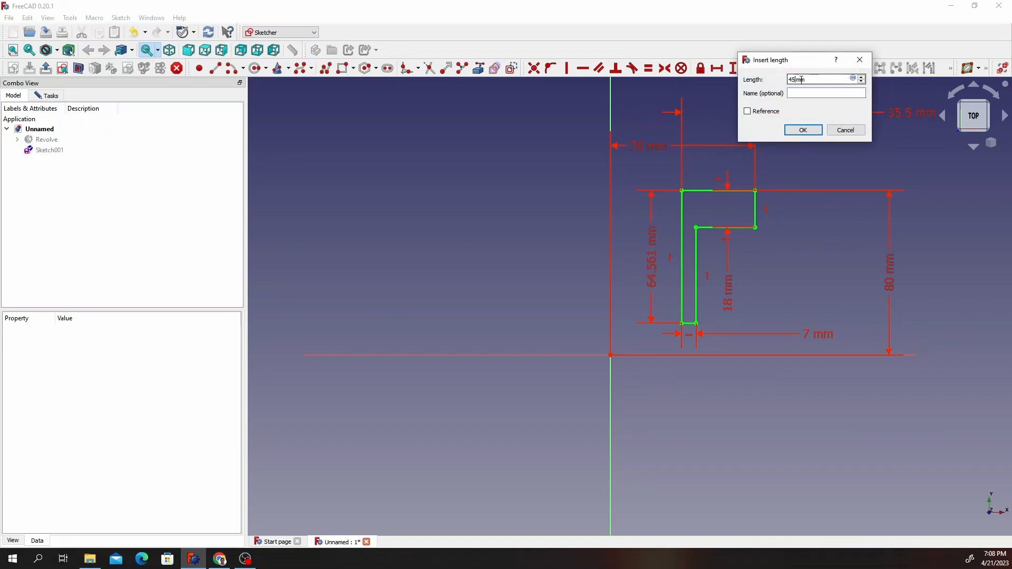
{"action": "left_click", "coordinate": [803, 130]}
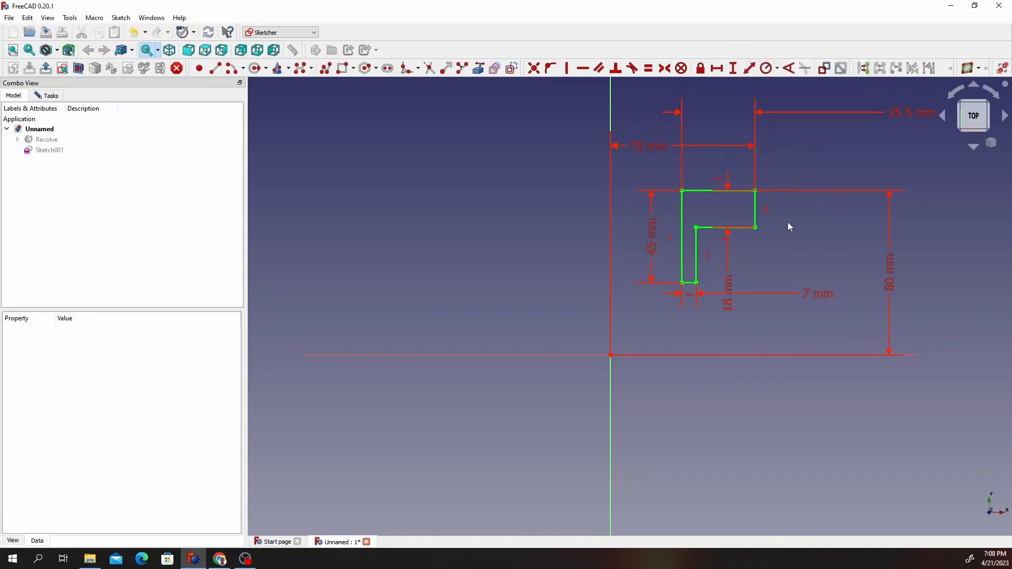
{"action": "left_click_drag", "start_coordinate": [644, 246], "coordinate": [642, 328]}
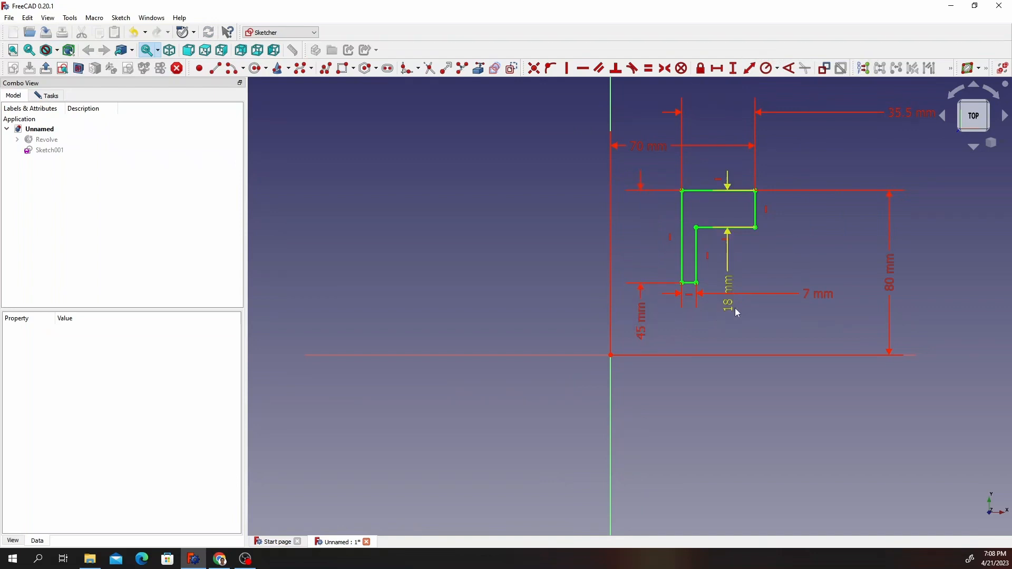
Move the 7 mm dimension lower and the 18 mm dimension right of the profile, and close the sketch.
{"action": "left_click_drag", "start_coordinate": [807, 294], "coordinate": [805, 332]}
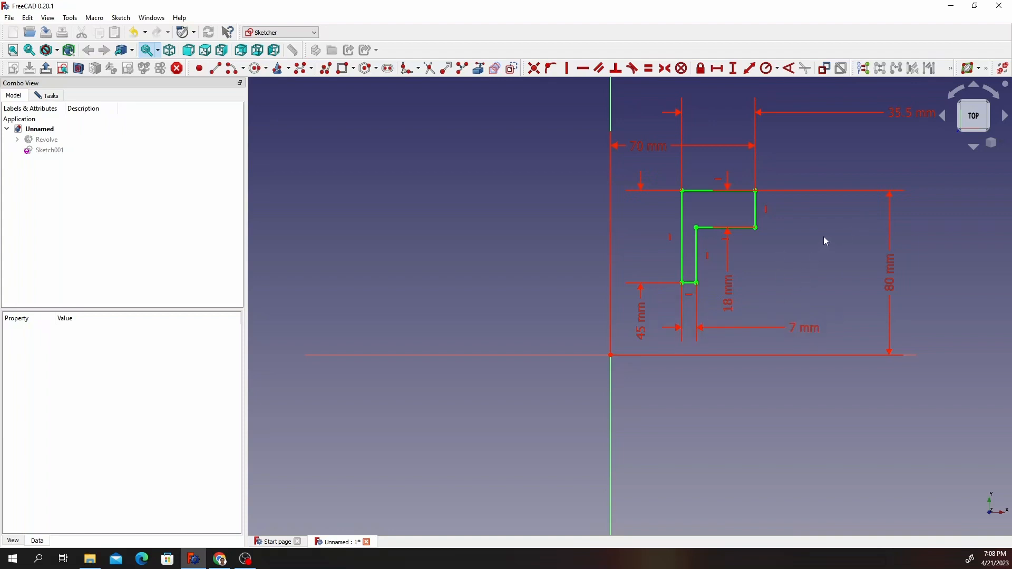
{"action": "left_click_drag", "start_coordinate": [734, 293], "coordinate": [804, 285]}
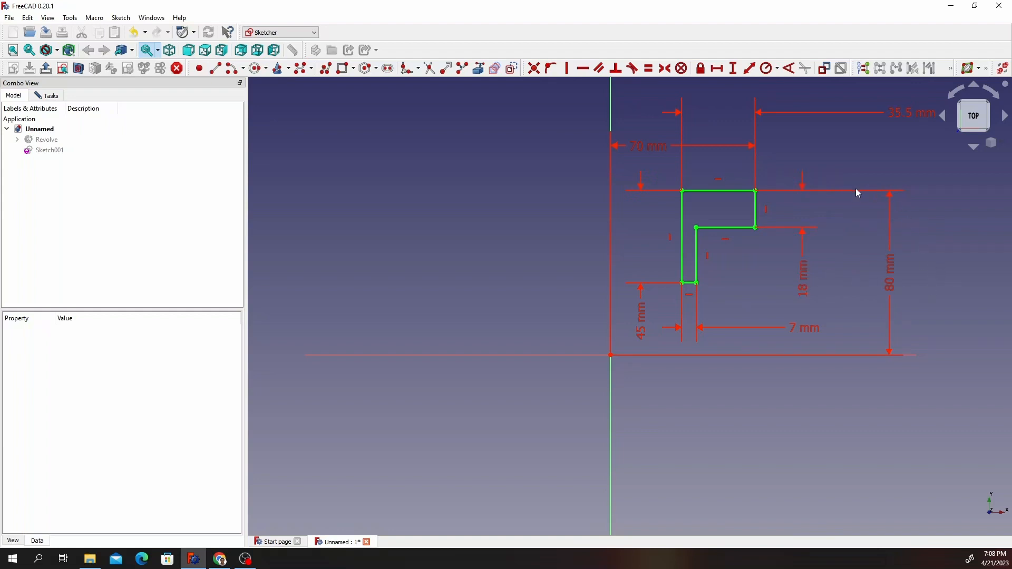
{"action": "scroll", "coordinate": [858, 194], "scroll_direction": "up", "scroll_amount": 2}
{"action": "scroll", "coordinate": [885, 139], "scroll_direction": "down", "scroll_amount": 1}
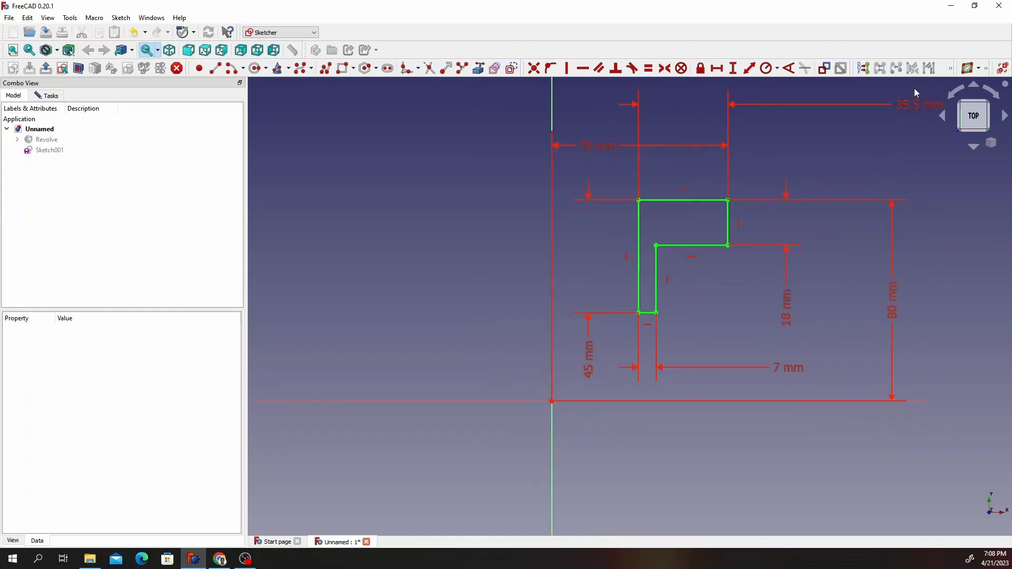
{"action": "scroll", "coordinate": [917, 94], "scroll_direction": "up", "scroll_amount": 3}
{"action": "scroll", "coordinate": [918, 92], "scroll_direction": "down", "scroll_amount": 2}
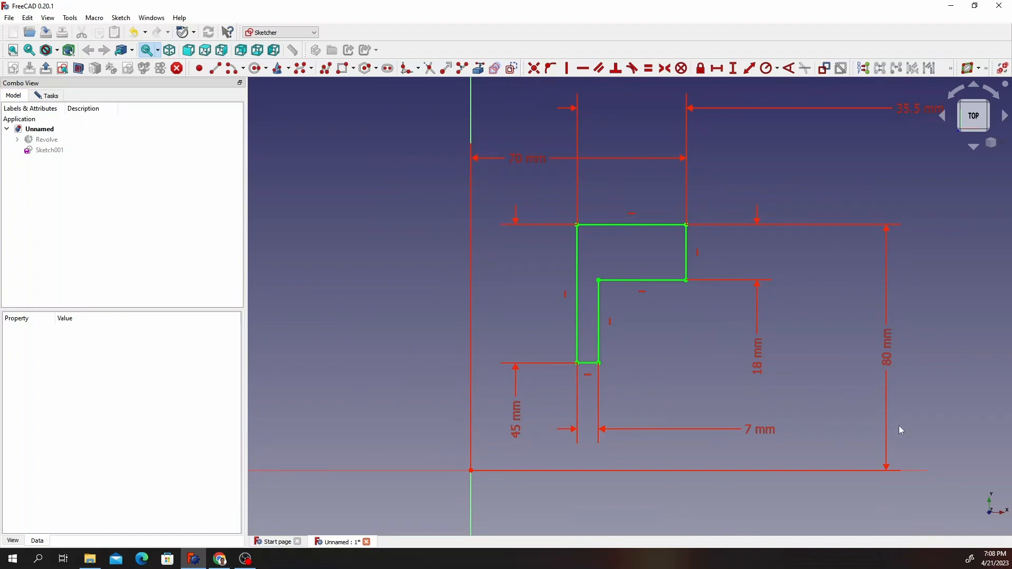
{"action": "left_click", "coordinate": [57, 97]}
{"action": "left_click", "coordinate": [122, 114]}
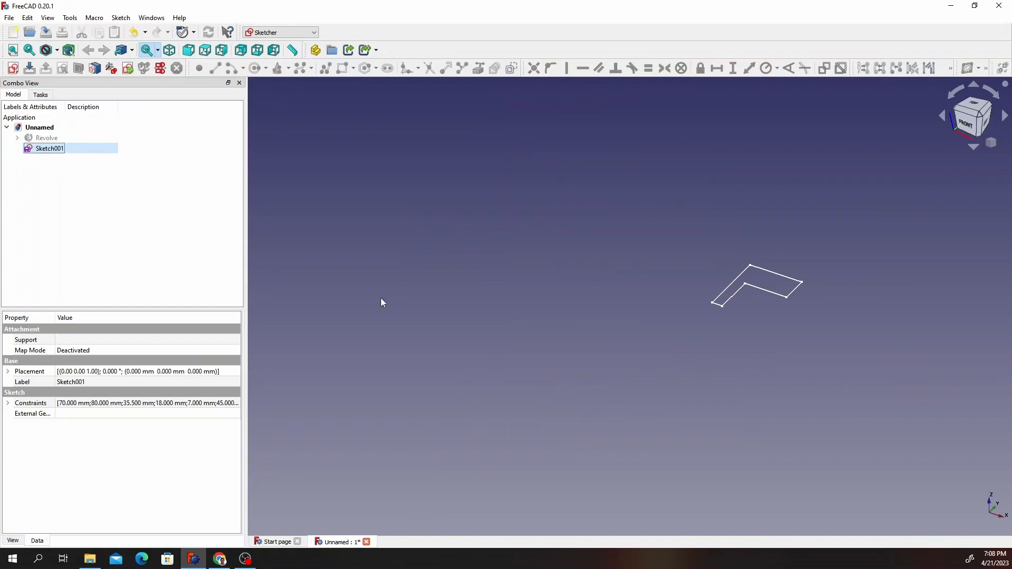
In the Part workbench, revolve the L-shaped sketch 360° as a solid with axis direction Y set to 1.
{"action": "left_click", "coordinate": [274, 32]}
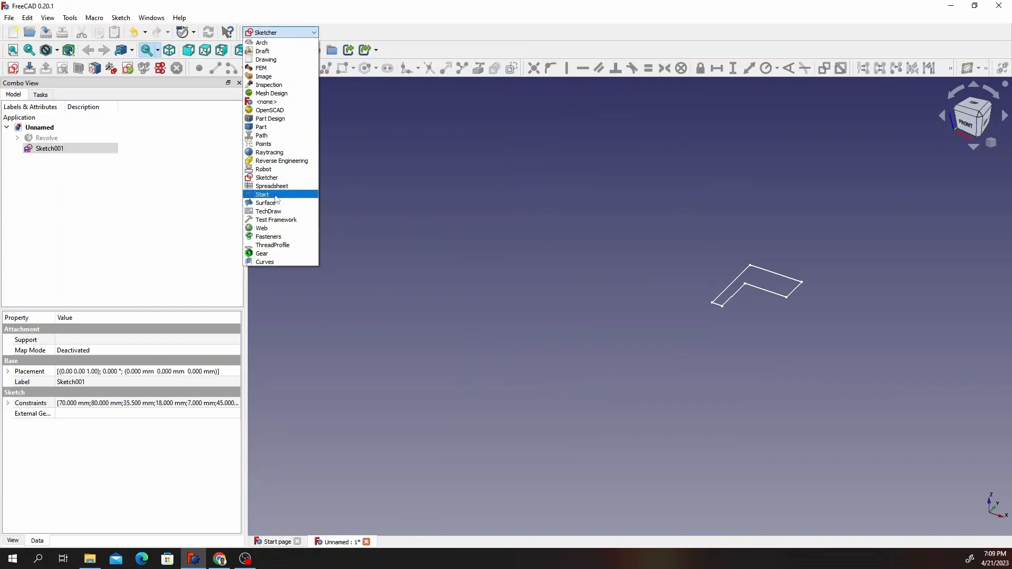
{"action": "left_click", "coordinate": [262, 127]}
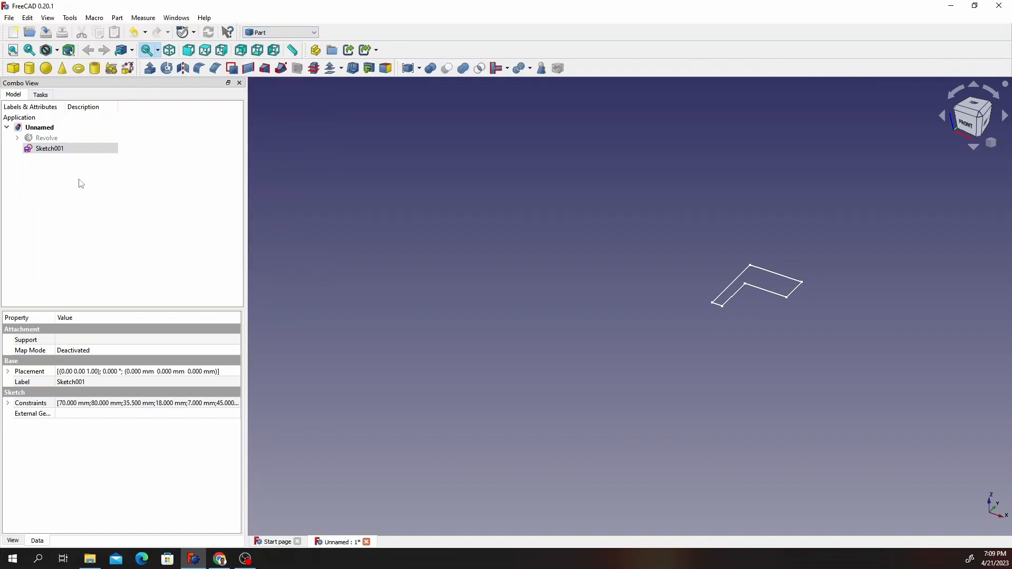
{"action": "left_click", "coordinate": [166, 68]}
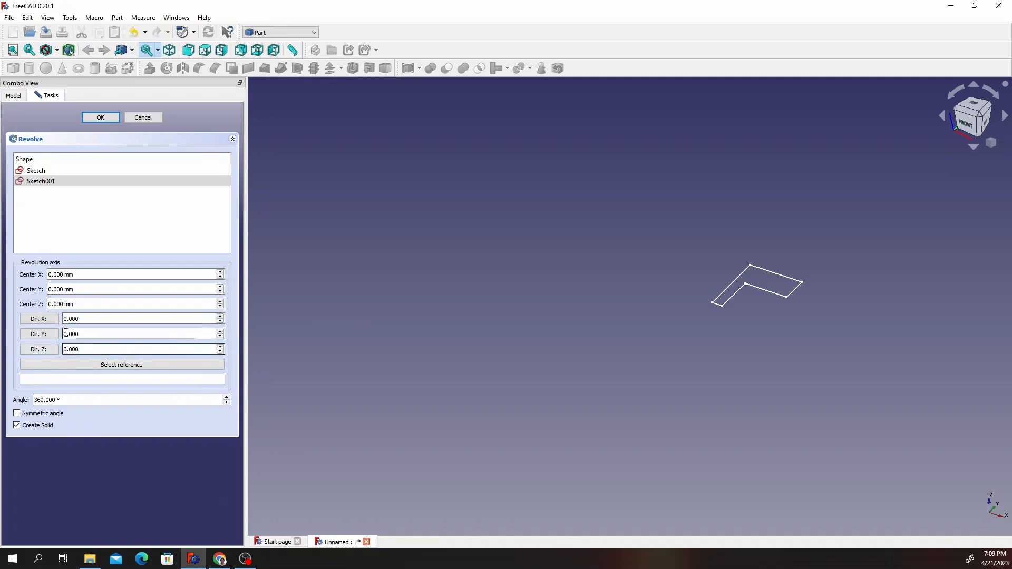
{"action": "left_click_drag", "start_coordinate": [70, 334], "coordinate": [54, 337]}
{"action": "type", "text": "1"}
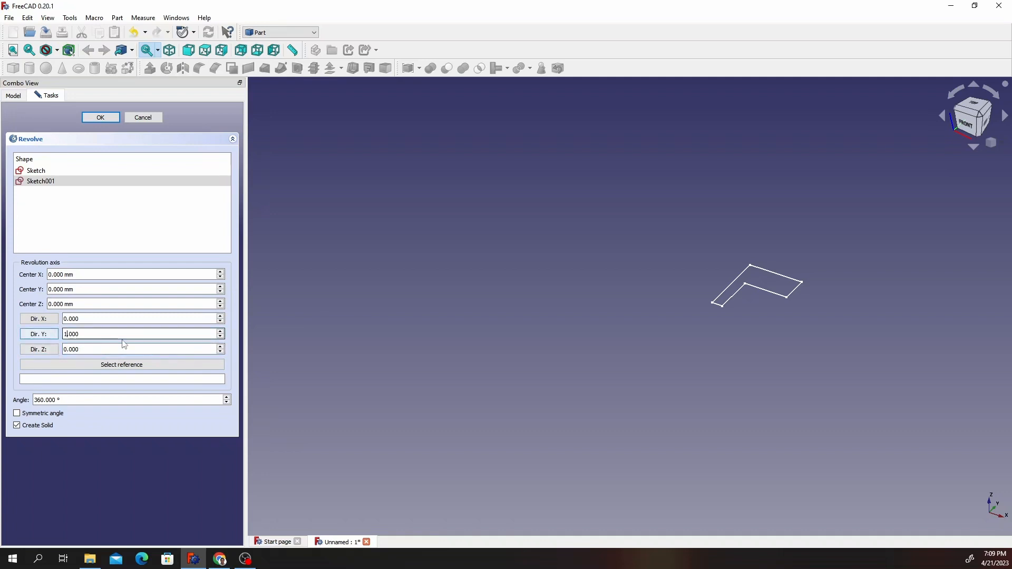
{"action": "left_click", "coordinate": [105, 118]}
{"action": "scroll", "coordinate": [700, 197], "scroll_direction": "down", "scroll_amount": 3}
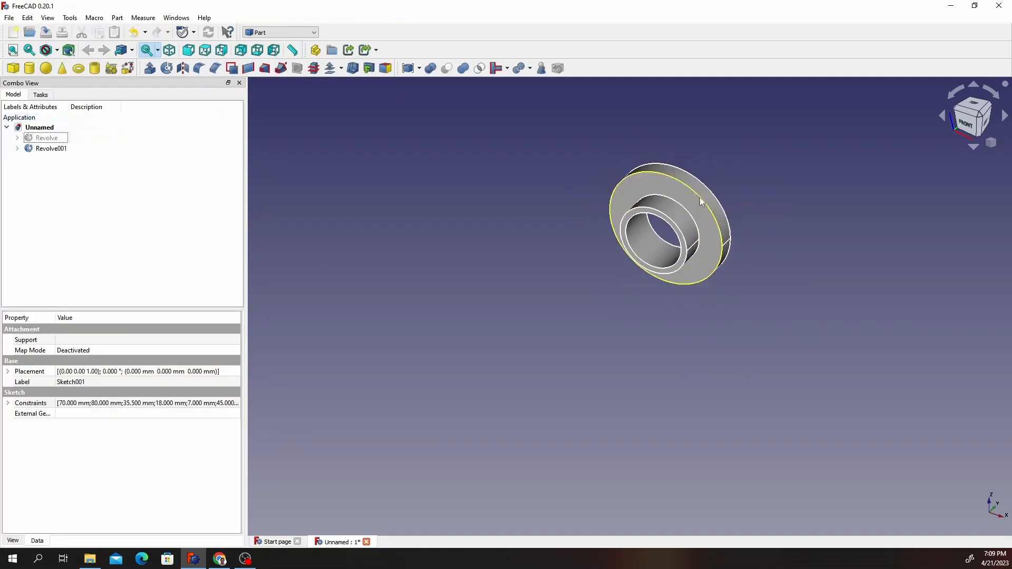
{"action": "scroll", "coordinate": [678, 205], "scroll_direction": "up", "scroll_amount": 5}
{"action": "middle_click_drag", "start_coordinate": [670, 198], "coordinate": [586, 203]}
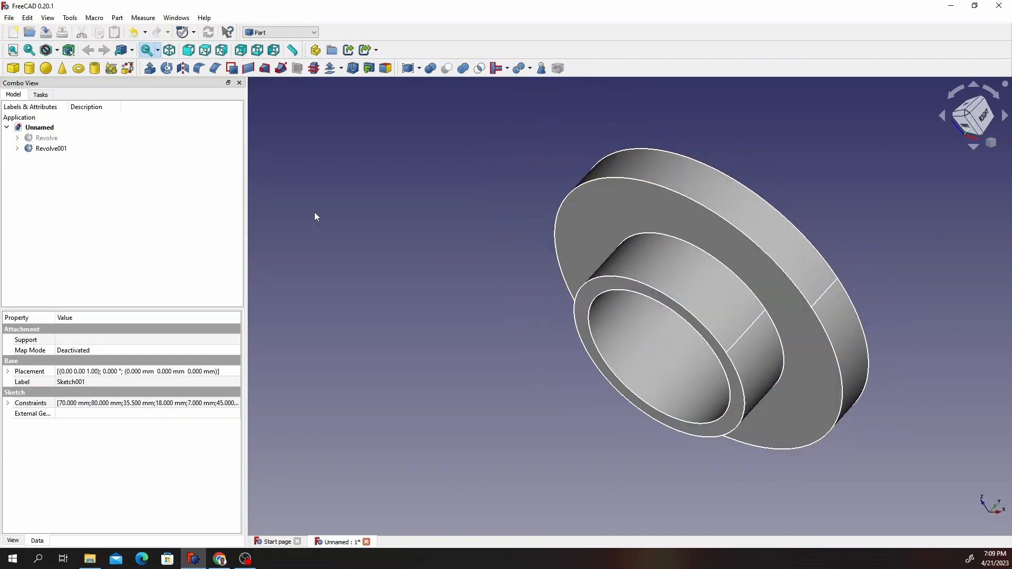
Show the hidden first revolved body and view it together with the new flange from several angles.
{"action": "left_click", "coordinate": [48, 139]}
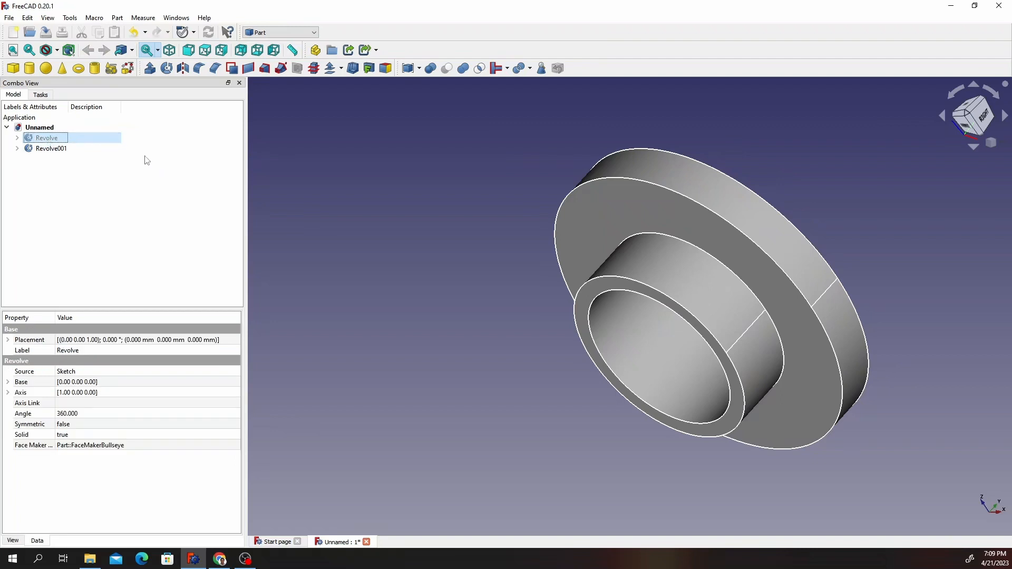
{"action": "key", "text": "space"}
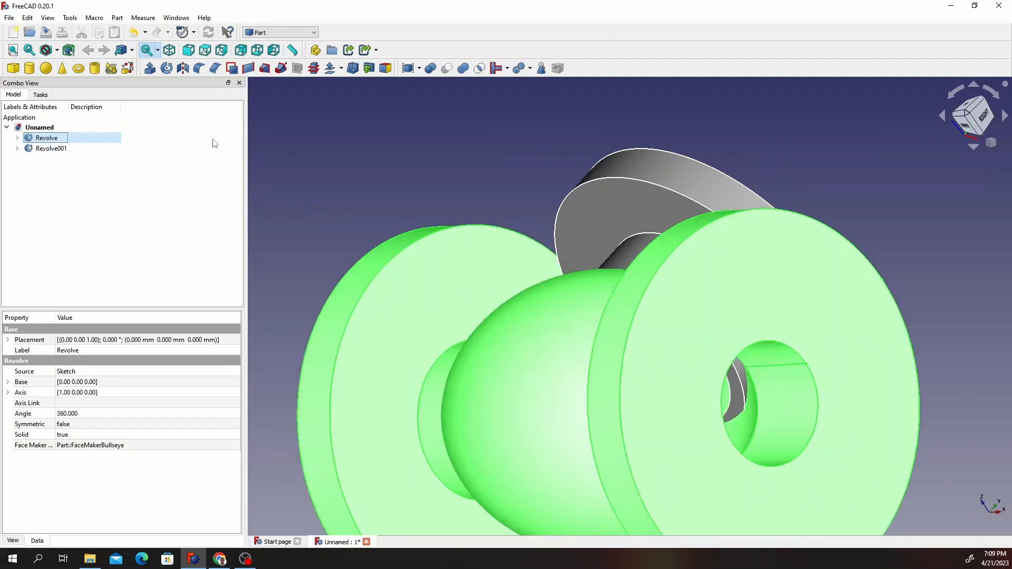
{"action": "scroll", "coordinate": [463, 226], "scroll_direction": "down", "scroll_amount": 5}
{"action": "left_click", "coordinate": [371, 149]}
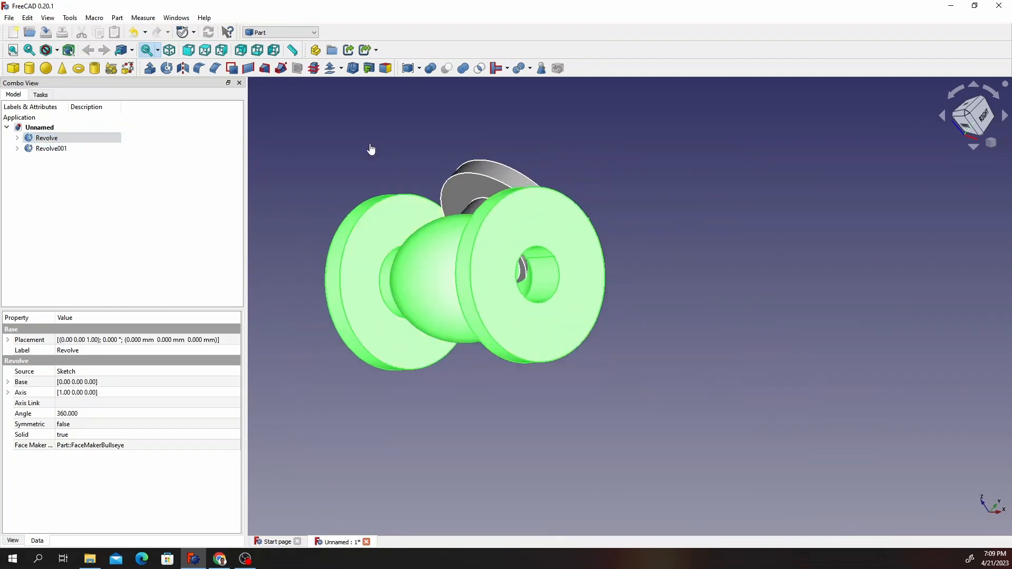
{"action": "middle_click_drag", "start_coordinate": [347, 161], "coordinate": [318, 196]}
{"action": "scroll", "coordinate": [318, 191], "scroll_direction": "up", "scroll_amount": 4}
{"action": "scroll", "coordinate": [446, 243], "scroll_direction": "down", "scroll_amount": 3}
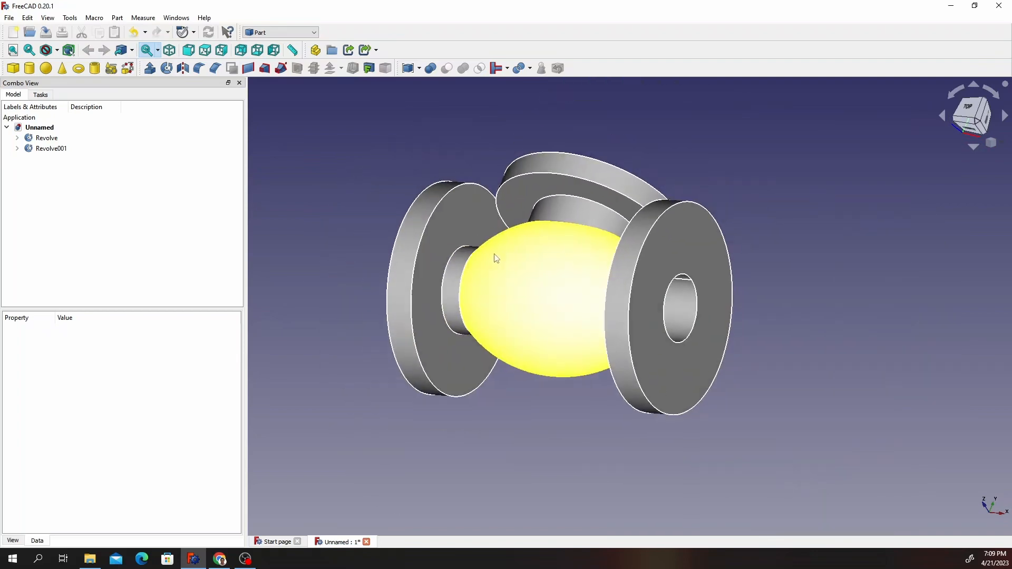
{"action": "middle_click_drag", "start_coordinate": [494, 255], "coordinate": [458, 277]}
{"action": "scroll", "coordinate": [404, 257], "scroll_direction": "down", "scroll_amount": 1}
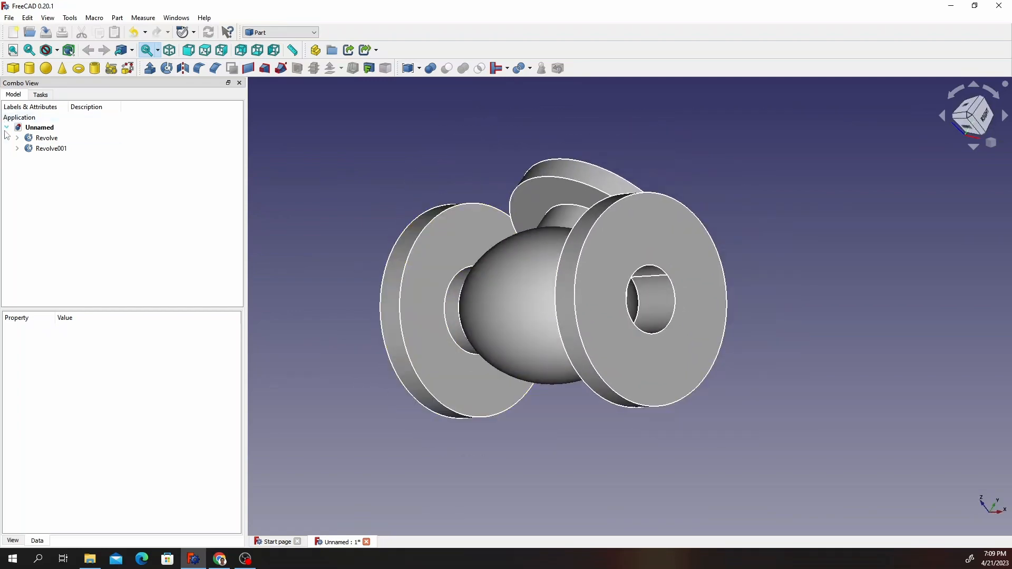
Join the first revolved body and the revolved flange into one object with the Connect operation.
{"action": "left_click", "coordinate": [47, 138]}
{"action": "left_click", "coordinate": [52, 148], "text": "ctrl"}
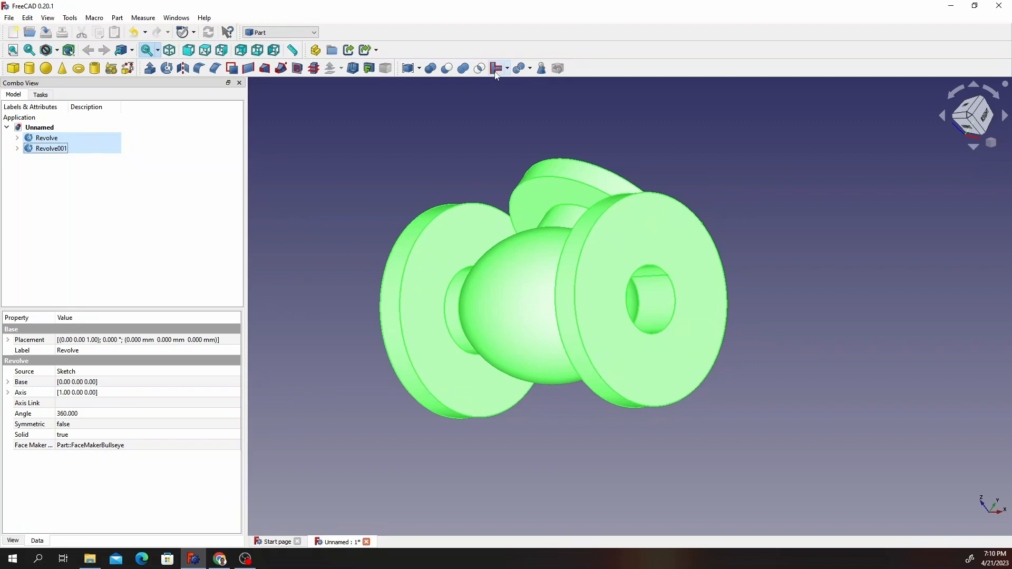
{"action": "left_click", "coordinate": [494, 69]}
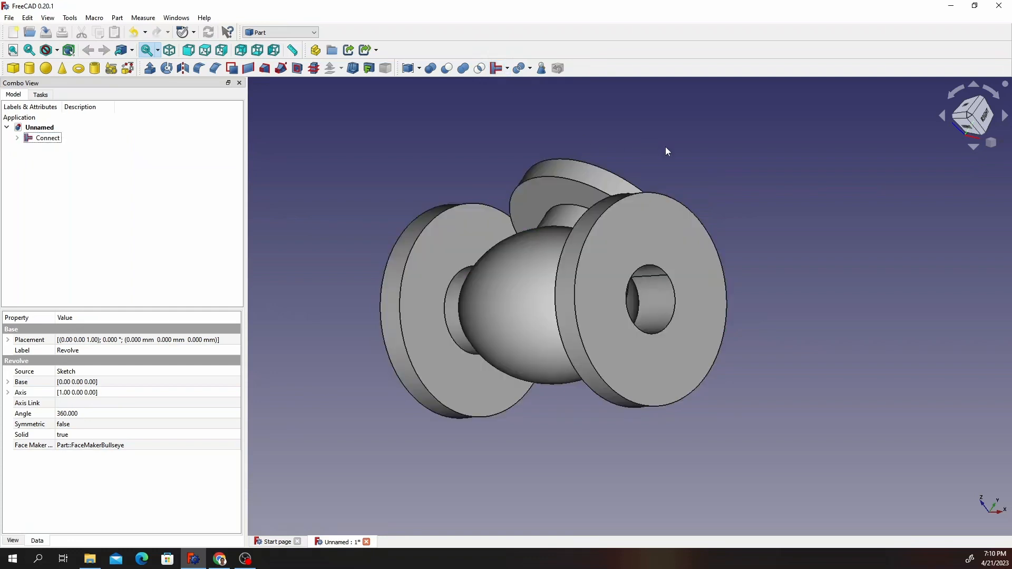
{"action": "scroll", "coordinate": [475, 181], "scroll_direction": "up", "scroll_amount": 1}
{"action": "scroll", "coordinate": [515, 185], "scroll_direction": "down", "scroll_amount": 3}
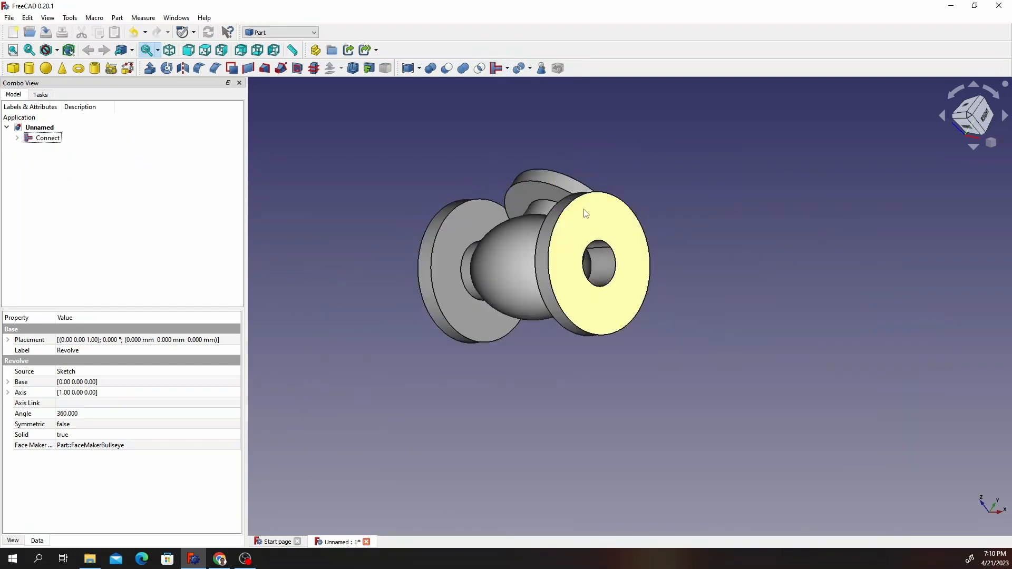
{"action": "scroll", "coordinate": [462, 213], "scroll_direction": "up", "scroll_amount": 4}
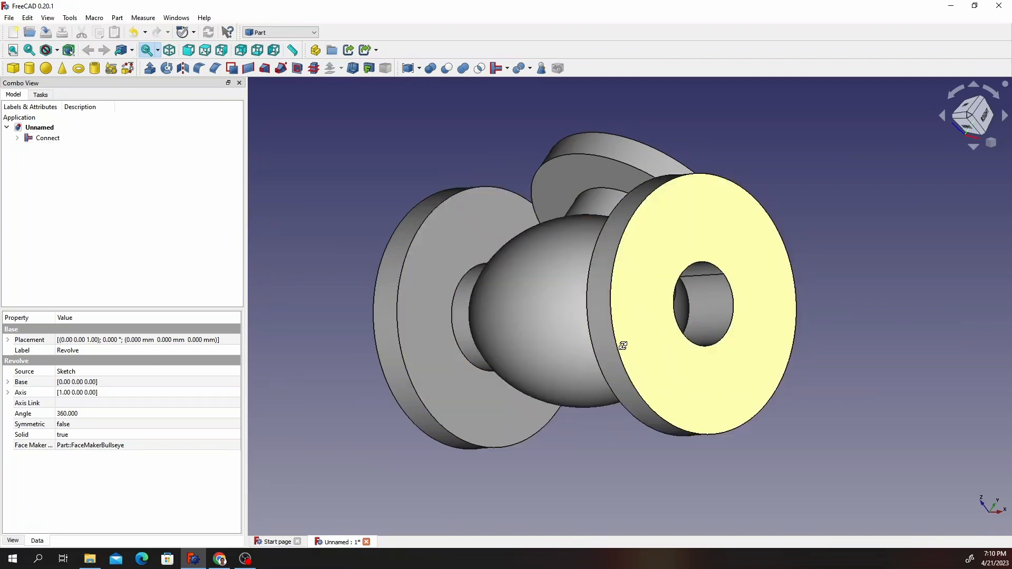
Examine the connected valve body from several angles, including the top flange opening, inner cavity and side flange bores.
{"action": "middle_click_drag", "start_coordinate": [617, 344], "coordinate": [608, 305]}
{"action": "middle_click_drag", "start_coordinate": [726, 318], "coordinate": [789, 344]}
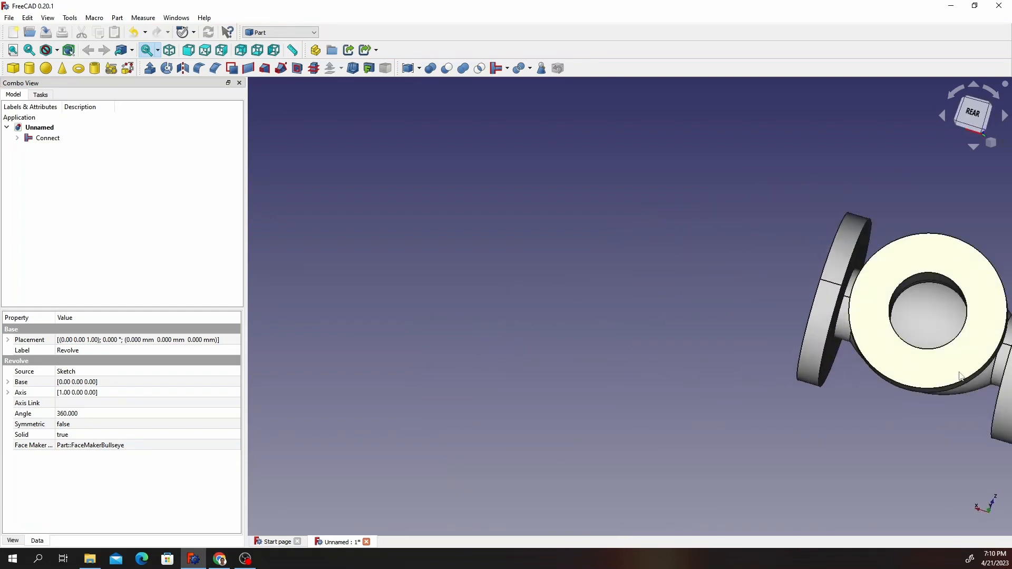
{"action": "scroll", "coordinate": [919, 338], "scroll_direction": "up", "scroll_amount": 6}
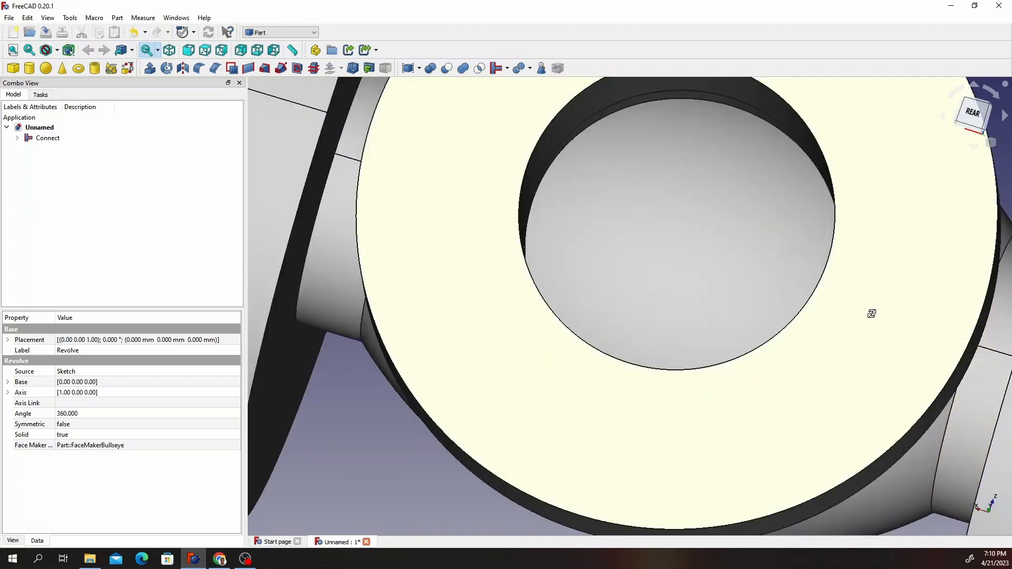
{"action": "middle_click_drag", "start_coordinate": [871, 313], "coordinate": [1000, 339]}
{"action": "scroll", "coordinate": [873, 303], "scroll_direction": "down", "scroll_amount": 8}
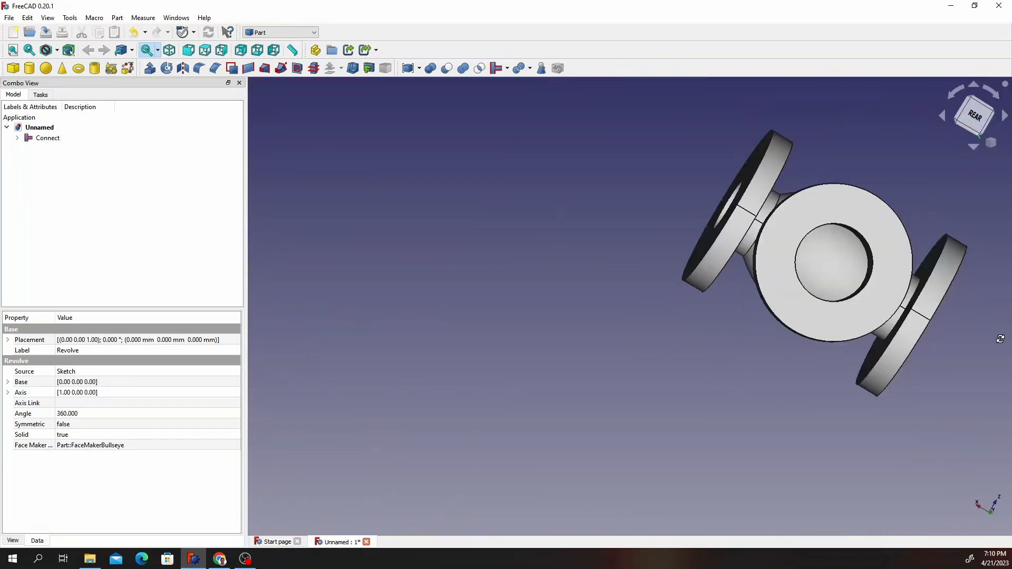
{"action": "scroll", "coordinate": [1000, 339], "scroll_direction": "up", "scroll_amount": 5}
{"action": "scroll", "coordinate": [995, 273], "scroll_direction": "down", "scroll_amount": 5}
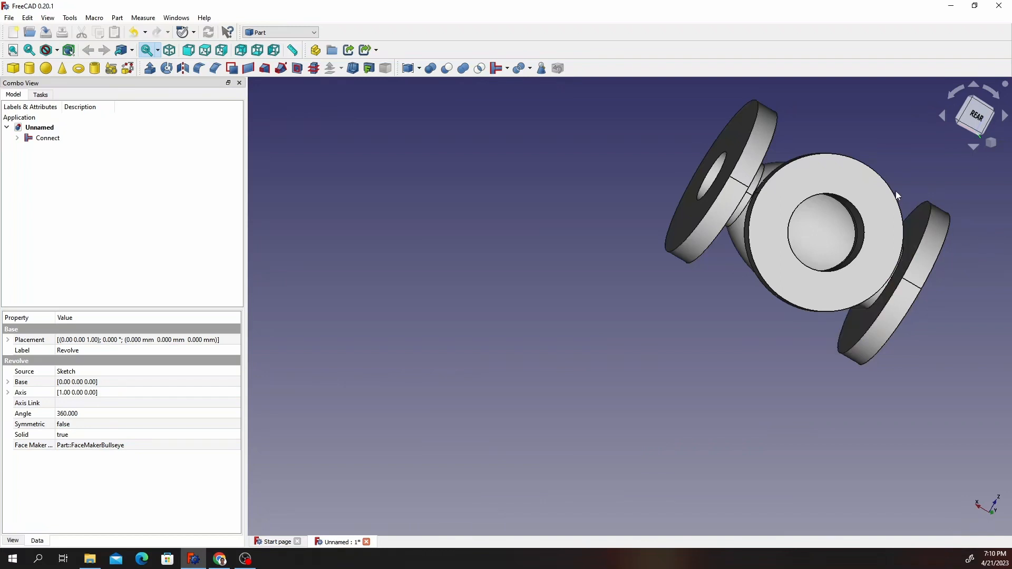
{"action": "middle_click_drag", "start_coordinate": [879, 211], "coordinate": [905, 152]}
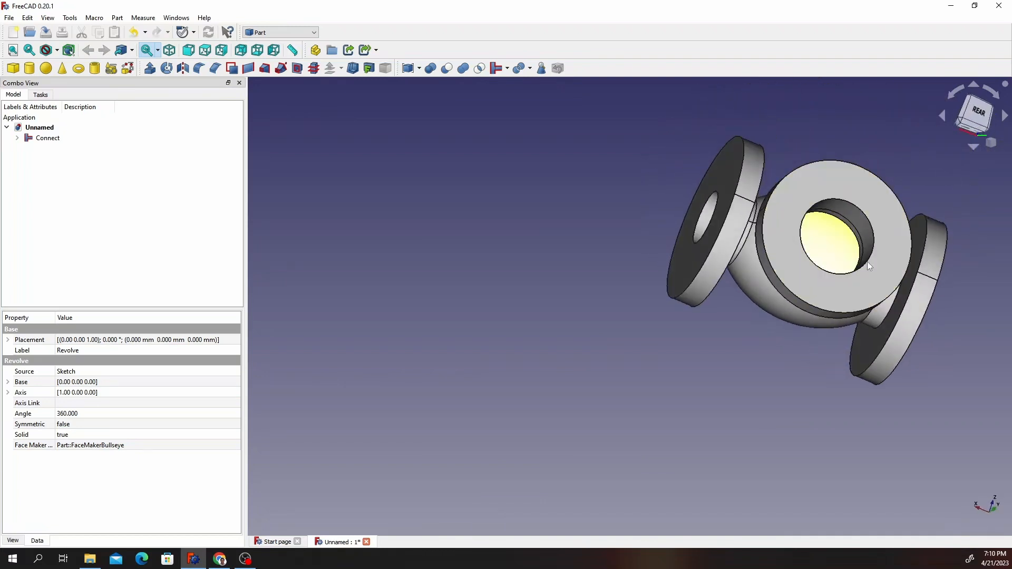
{"action": "middle_click_drag", "start_coordinate": [882, 268], "coordinate": [801, 362]}
{"action": "scroll", "coordinate": [698, 292], "scroll_direction": "up", "scroll_amount": 1}
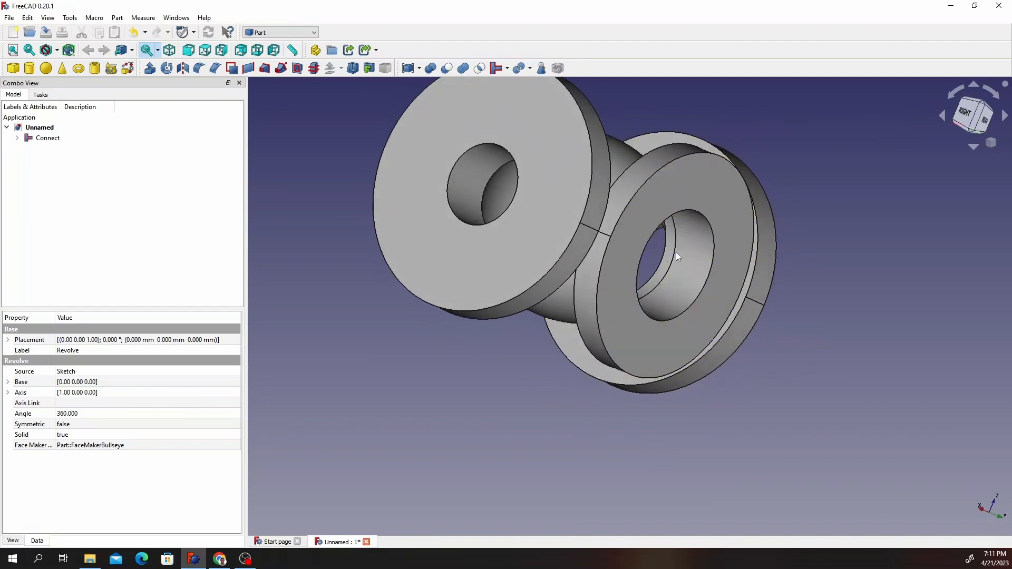
{"action": "scroll", "coordinate": [664, 298], "scroll_direction": "down", "scroll_amount": 2}
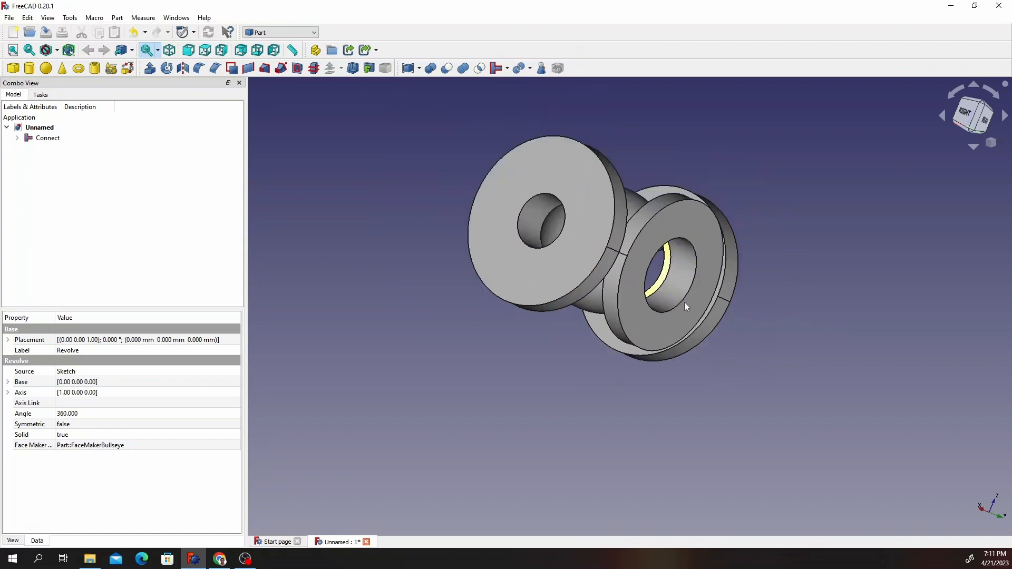
{"action": "middle_click_drag", "start_coordinate": [562, 264], "coordinate": [463, 194]}
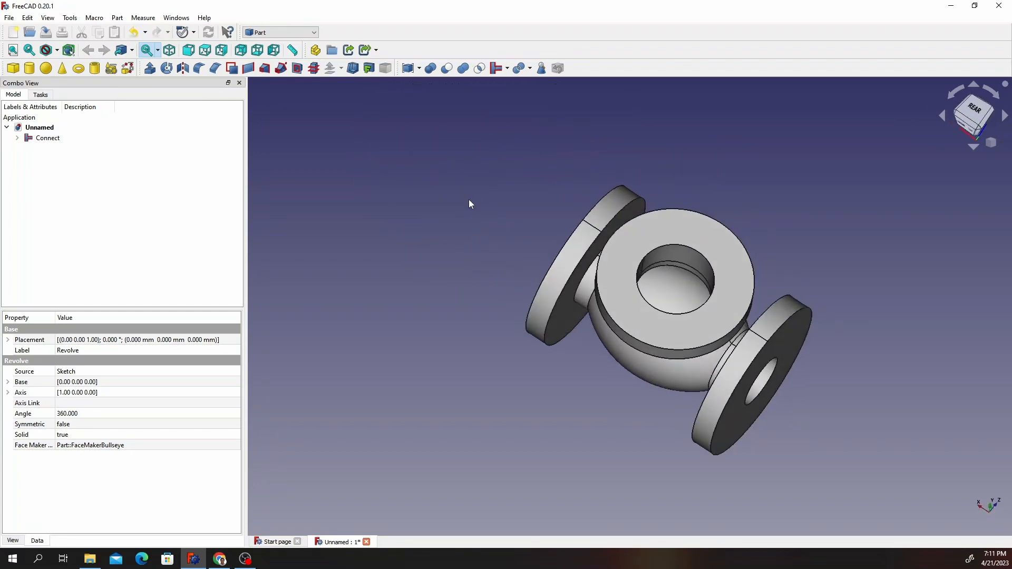
{"action": "scroll", "coordinate": [469, 199], "scroll_direction": "up", "scroll_amount": 2}
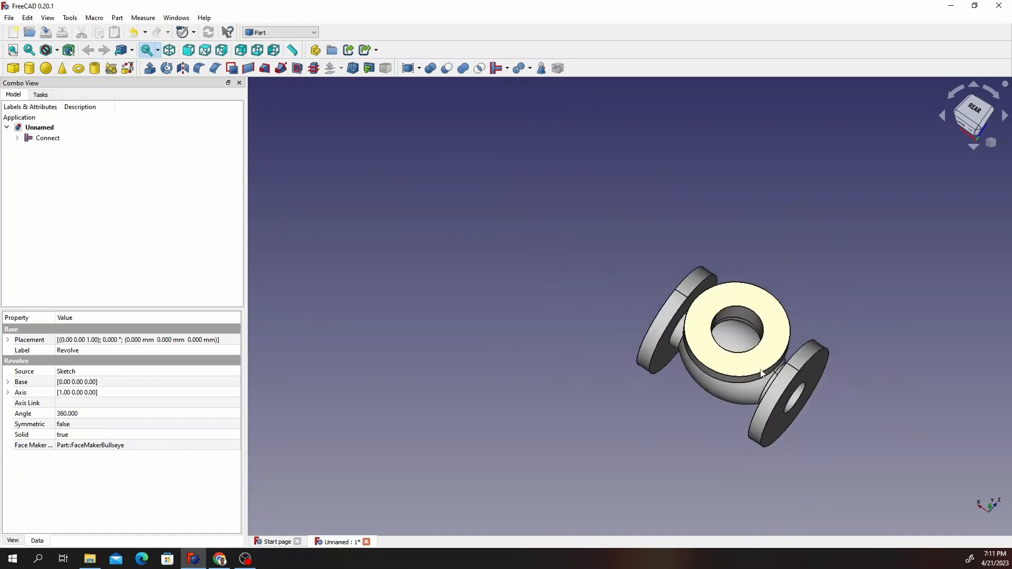
{"action": "scroll", "coordinate": [738, 364], "scroll_direction": "down", "scroll_amount": 3}
{"action": "scroll", "coordinate": [829, 417], "scroll_direction": "up", "scroll_amount": 3}
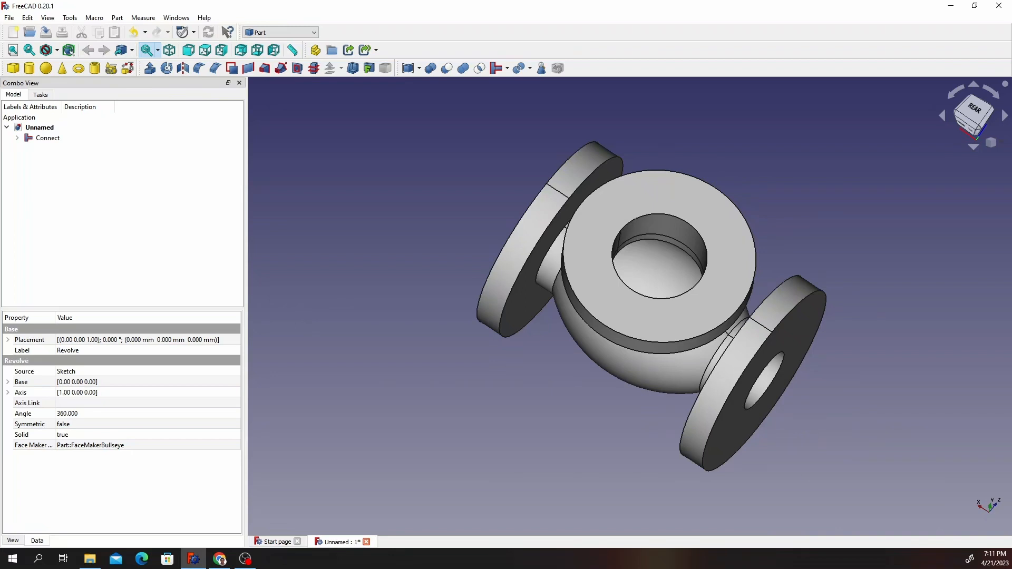
{"action": "key", "text": "alt+Tab"}
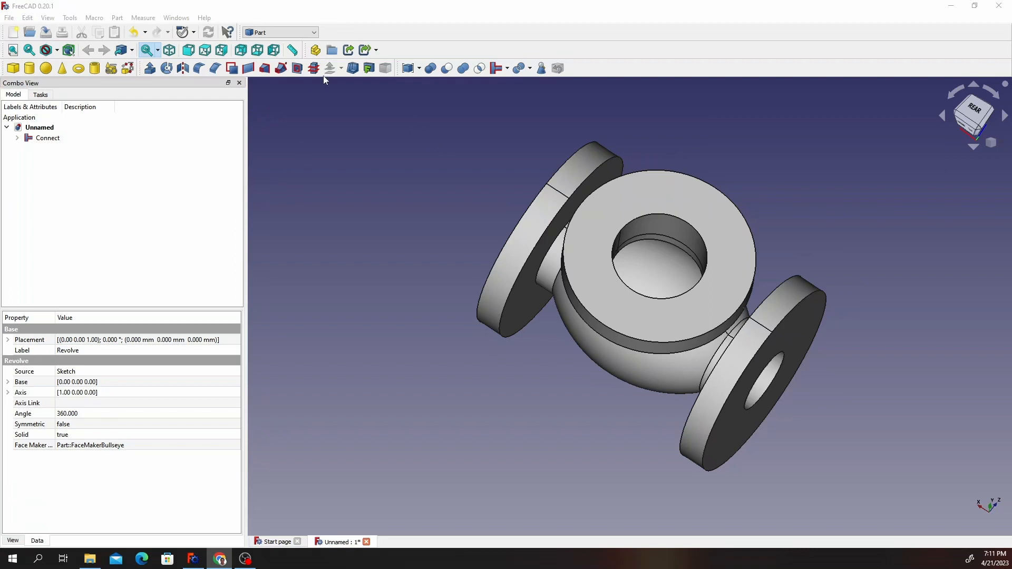
Switch to the Sketcher workbench and create a new sketch on the XY plane with 0 mm offset.
{"action": "left_click", "coordinate": [273, 32]}
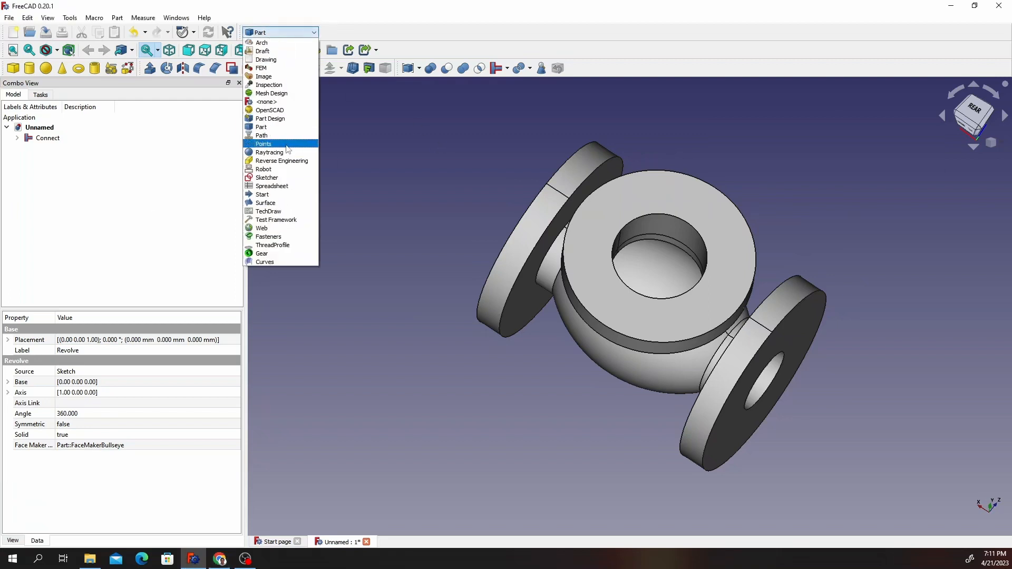
{"action": "left_click", "coordinate": [276, 179]}
{"action": "left_click", "coordinate": [121, 180]}
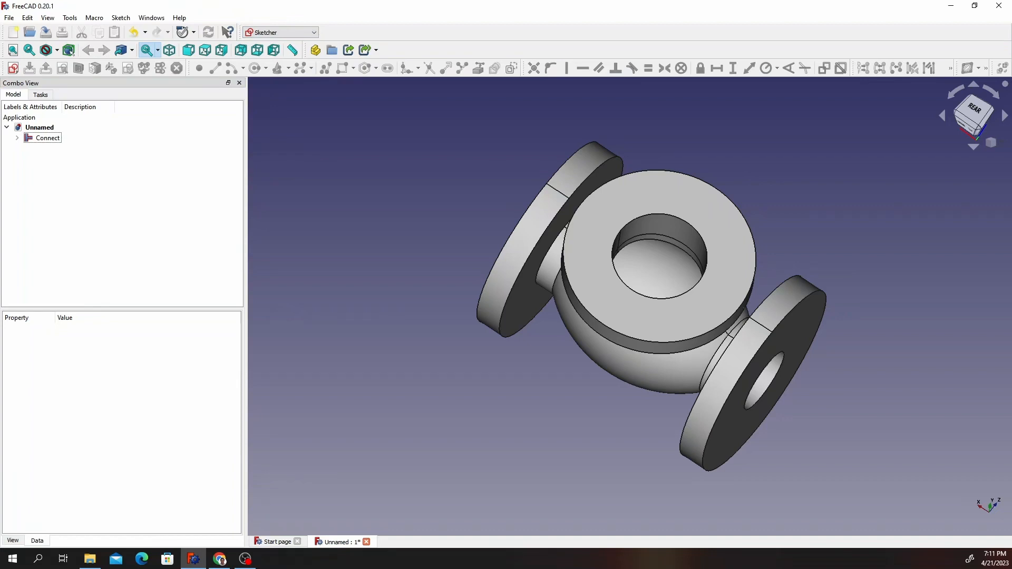
{"action": "left_click", "coordinate": [13, 68]}
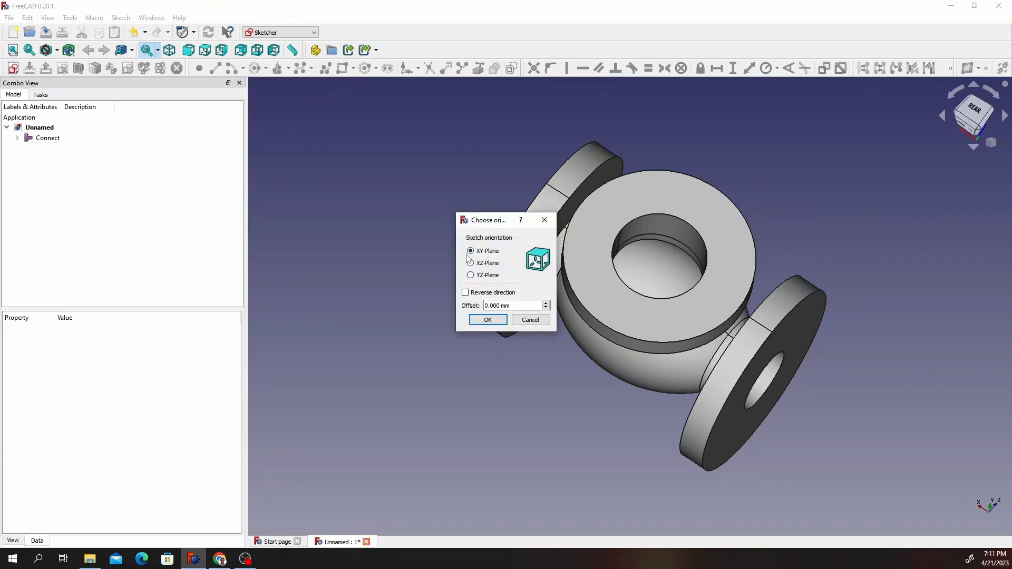
{"action": "left_click", "coordinate": [488, 320]}
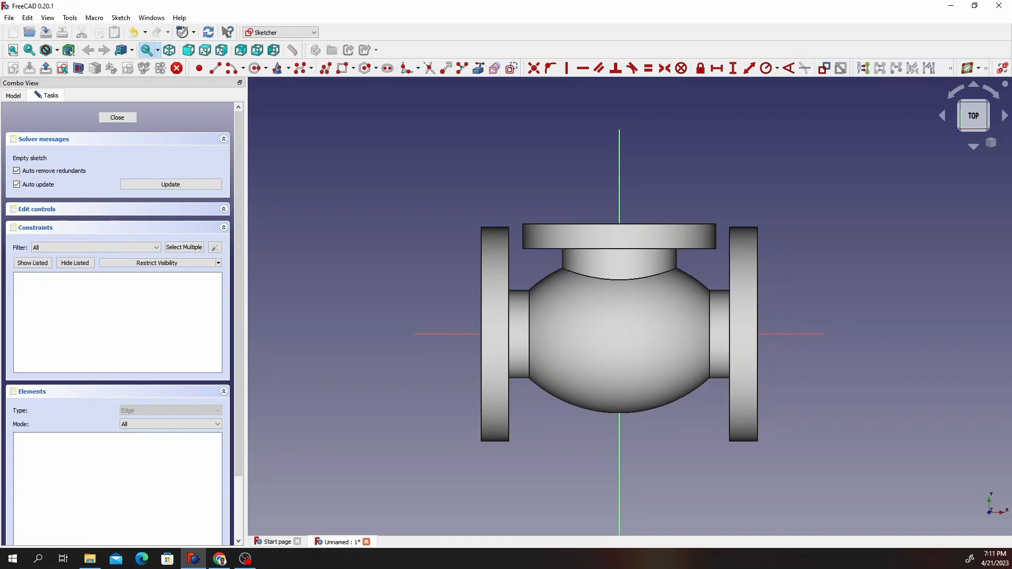
Hide the Connect body so the sketch area is clear, and return to the sketch's editing tasks.
{"action": "left_click", "coordinate": [18, 96]}
{"action": "left_click", "coordinate": [59, 140]}
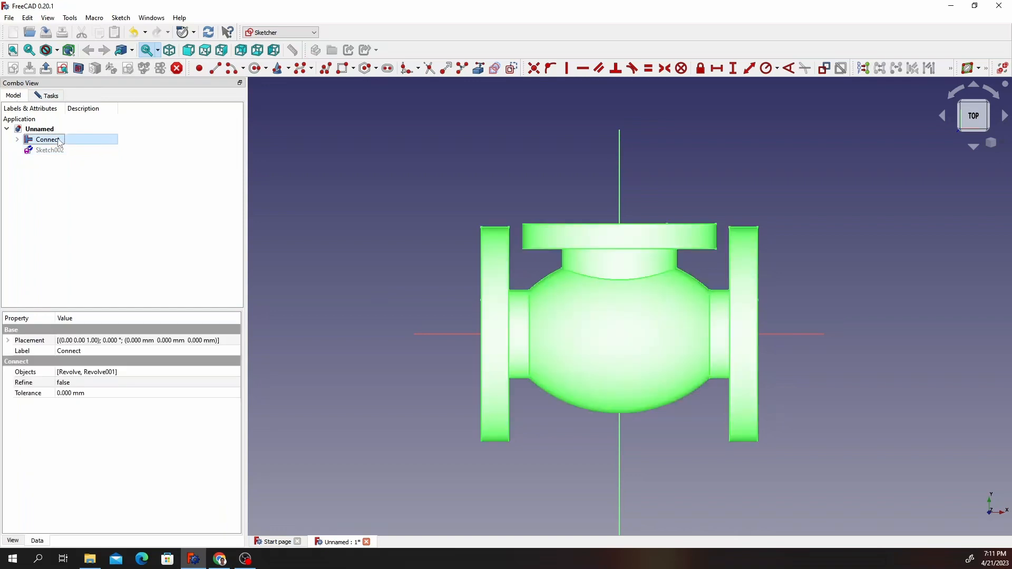
{"action": "key", "text": "space"}
{"action": "left_click", "coordinate": [46, 96]}
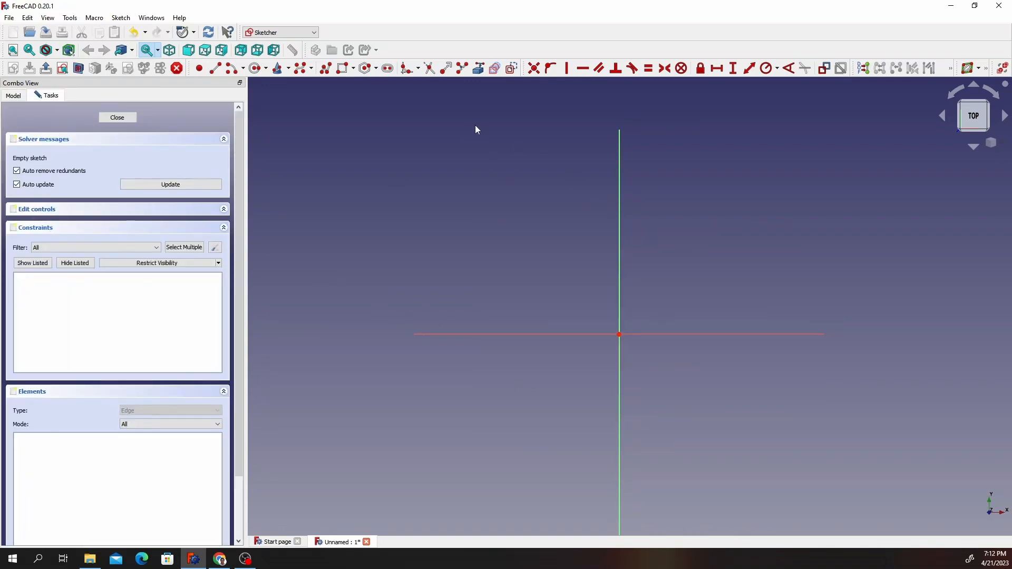
Draw a closed eight-segment Z-shaped polyline around the origin, with a lower horizontal edge about 102 mm and an upper one about 117 mm long.
{"action": "left_click", "coordinate": [326, 68]}
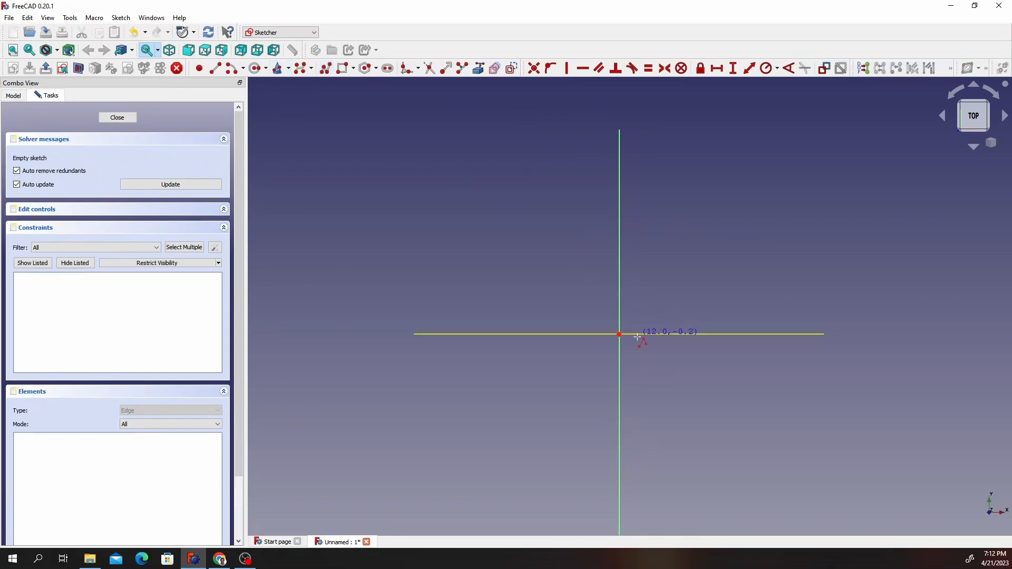
{"action": "scroll", "coordinate": [627, 337], "scroll_direction": "up", "scroll_amount": 4}
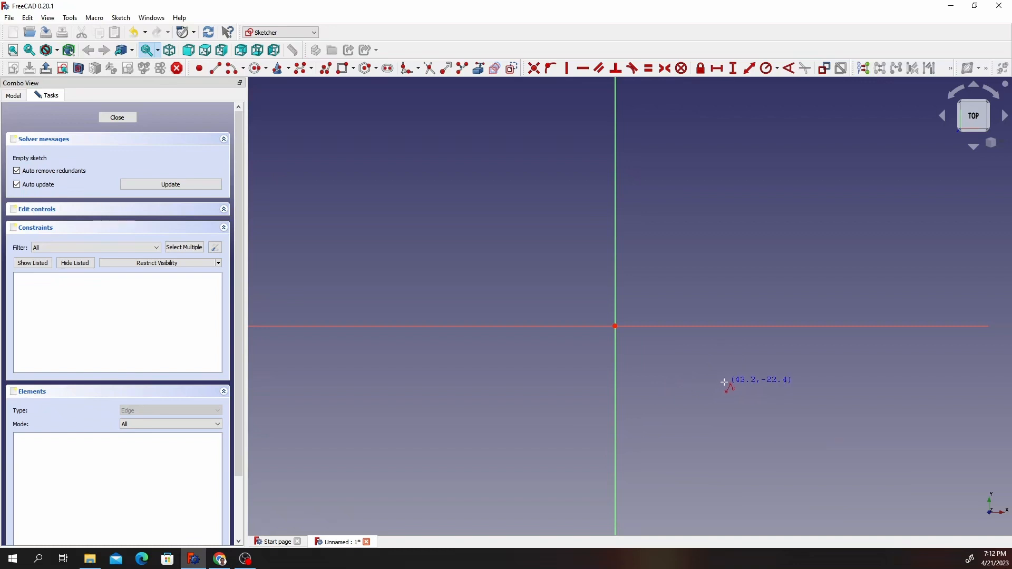
{"action": "left_click", "coordinate": [748, 376]}
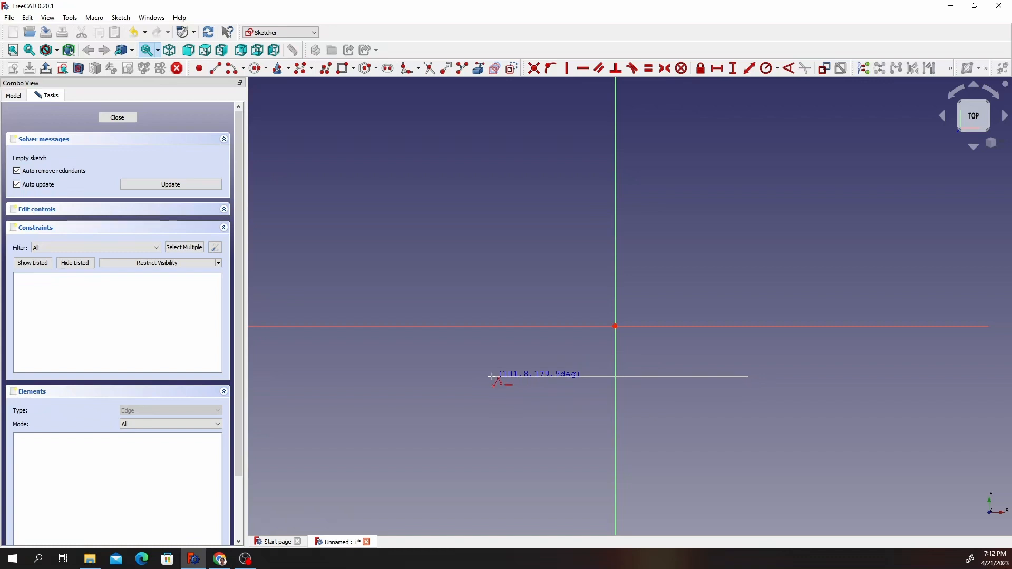
{"action": "left_click", "coordinate": [492, 375]}
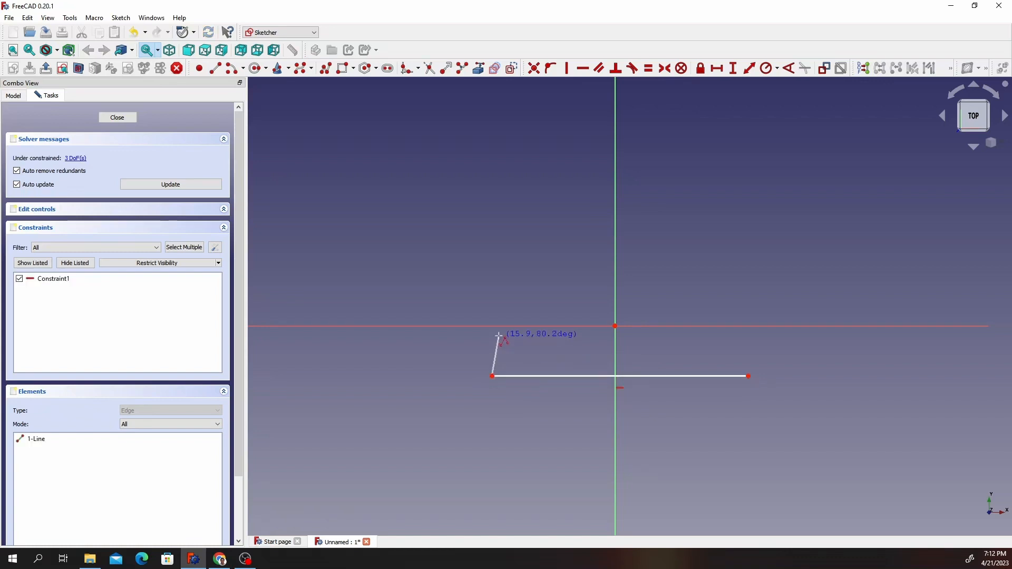
{"action": "left_click", "coordinate": [357, 285]}
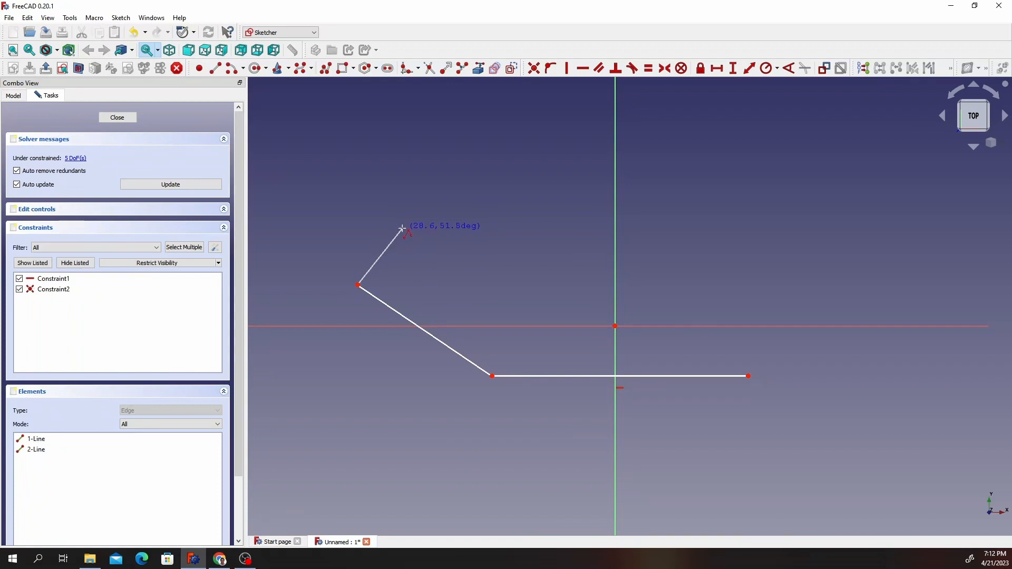
{"action": "left_click", "coordinate": [380, 254]}
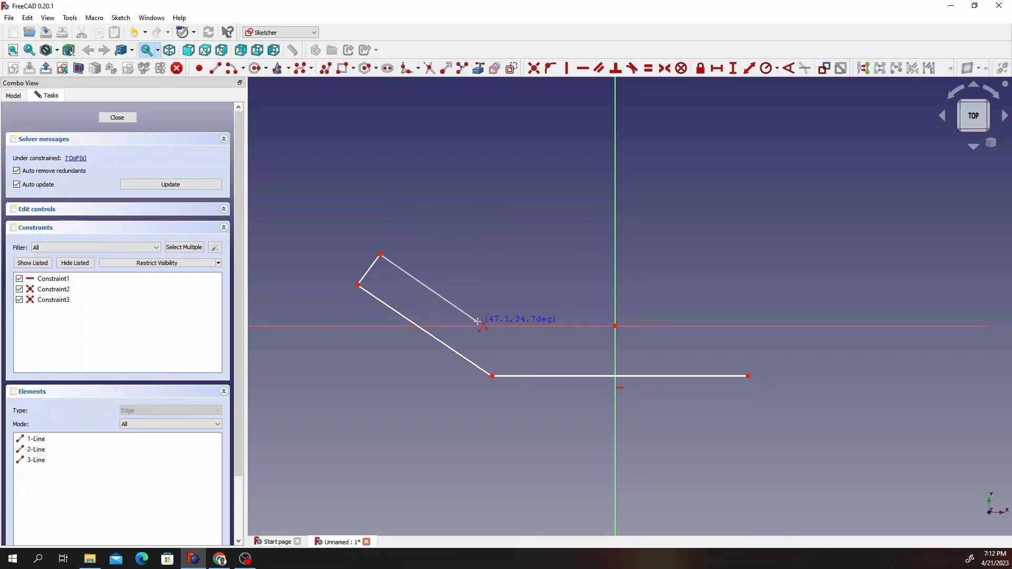
{"action": "left_click", "coordinate": [450, 305]}
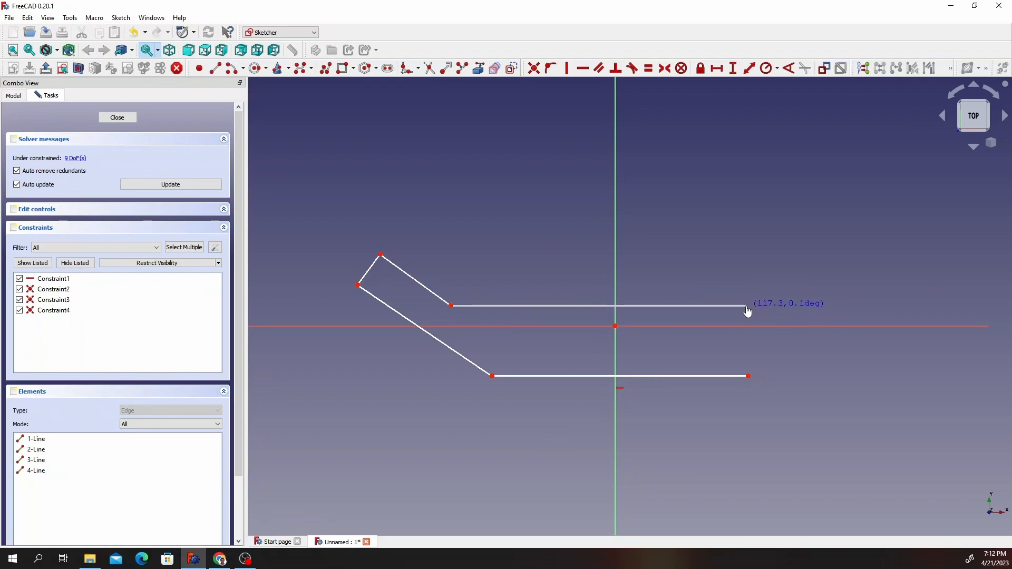
{"action": "left_click", "coordinate": [746, 305]}
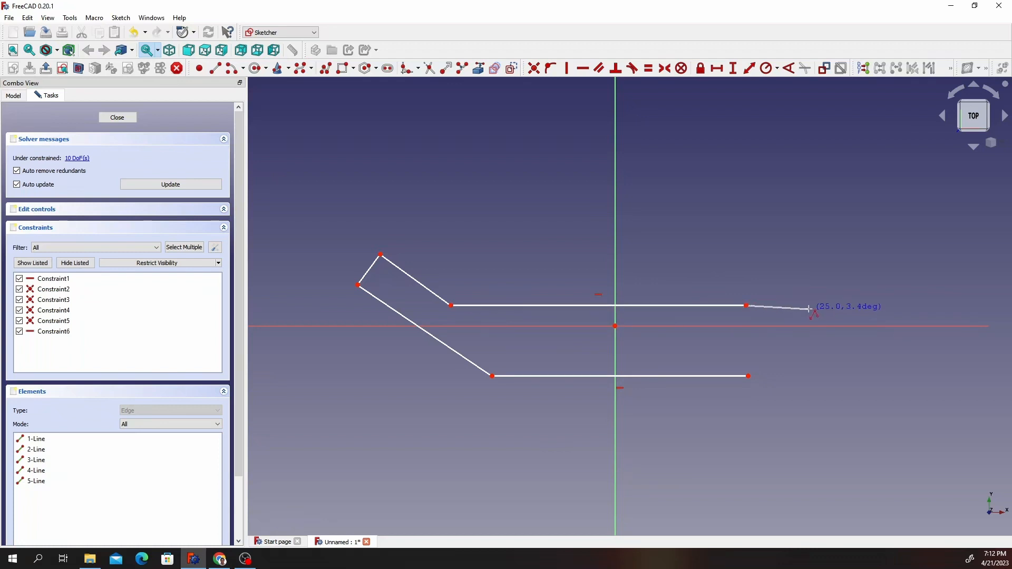
{"action": "left_click", "coordinate": [920, 411]}
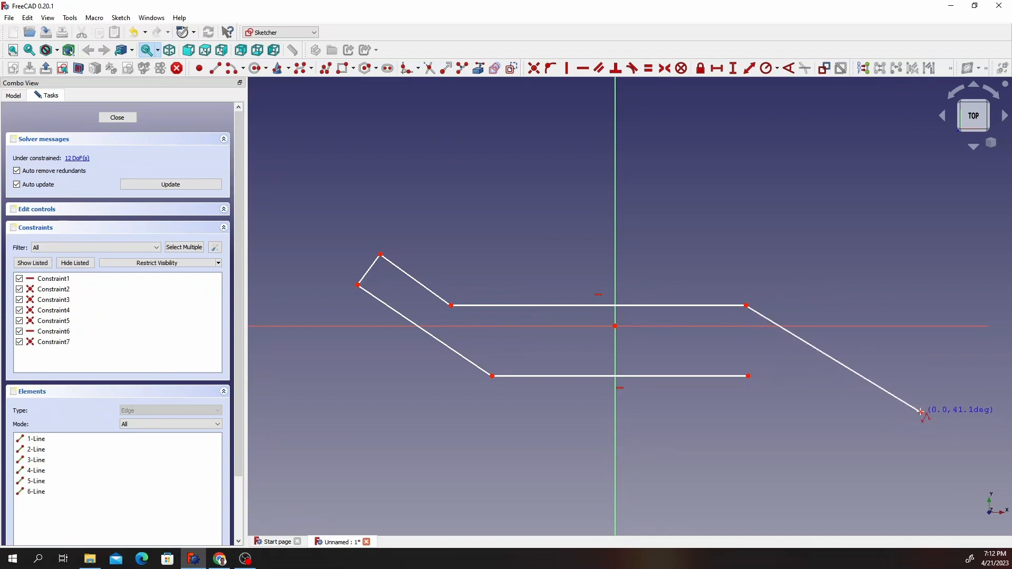
{"action": "left_click", "coordinate": [885, 454]}
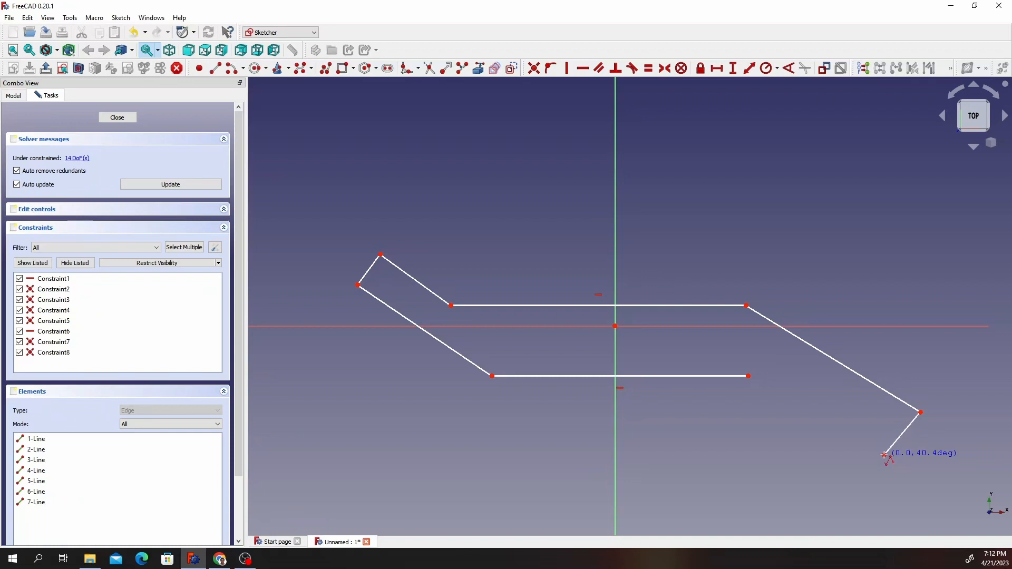
{"action": "left_click", "coordinate": [748, 376]}
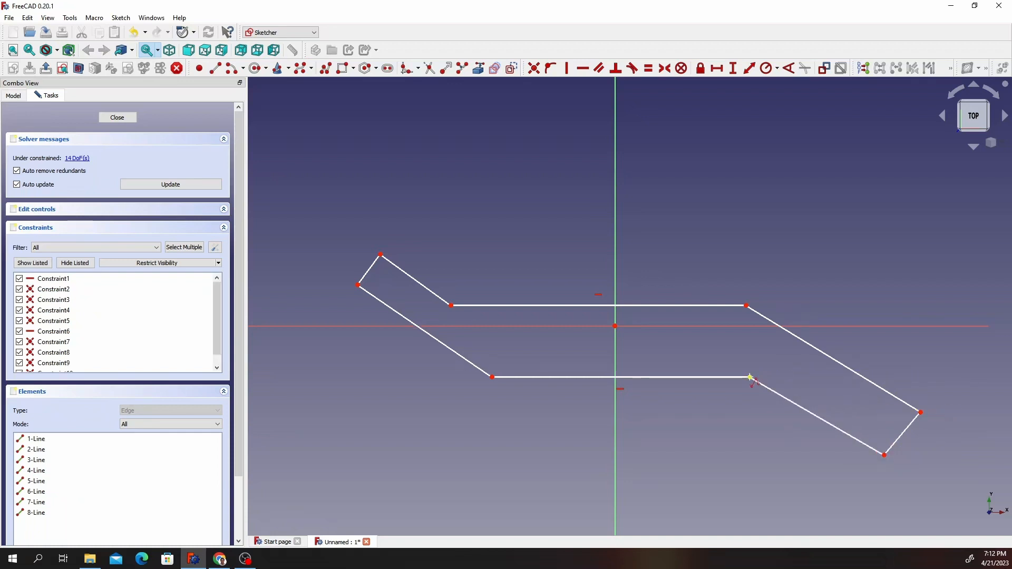
{"action": "right_click", "coordinate": [742, 339]}
Constrain the end edge of the profile's lower-right arm perpendicular to both of its adjoining slanted edges.
{"action": "left_click", "coordinate": [856, 375]}
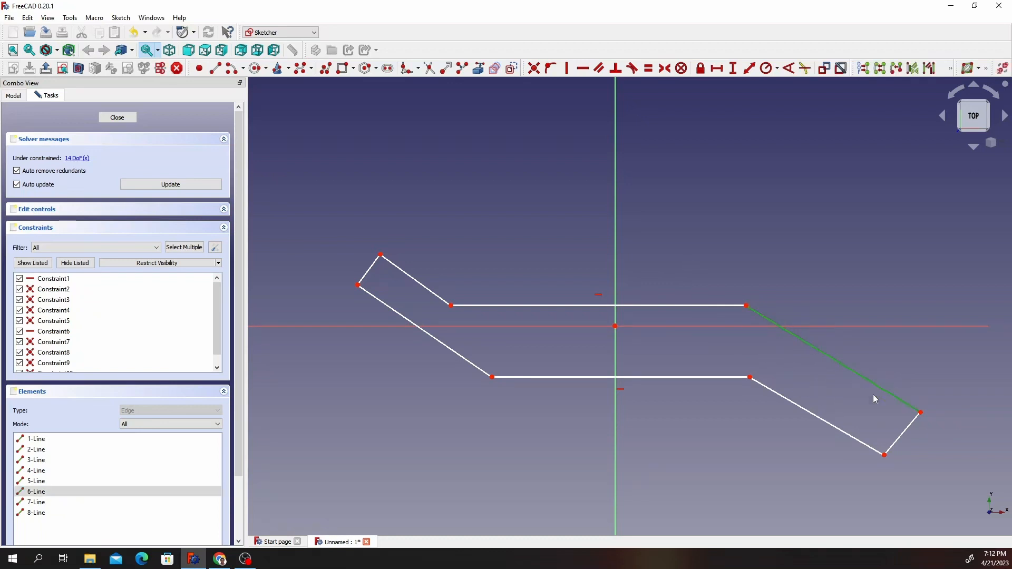
{"action": "left_click", "coordinate": [909, 426]}
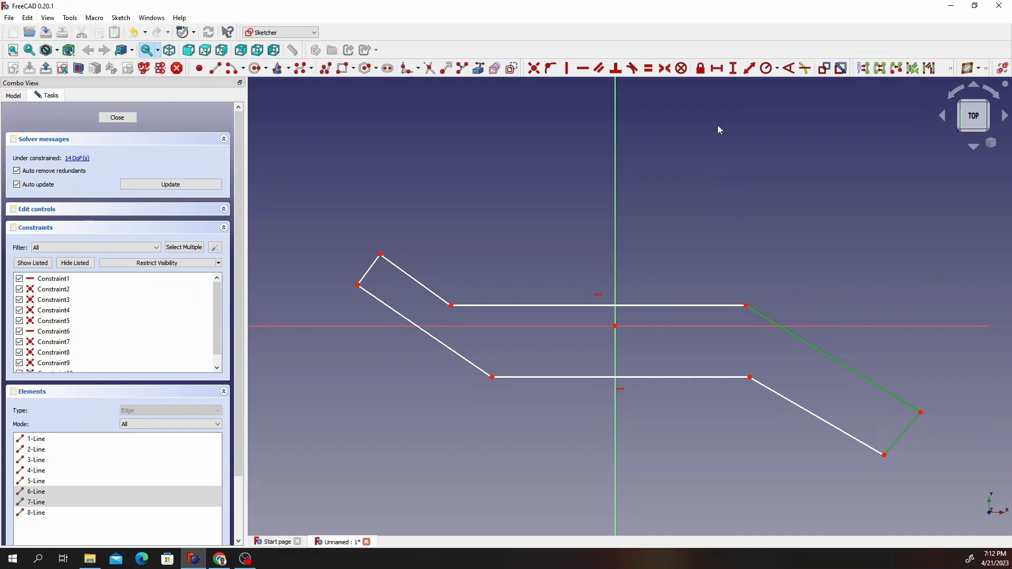
{"action": "left_click", "coordinate": [615, 68]}
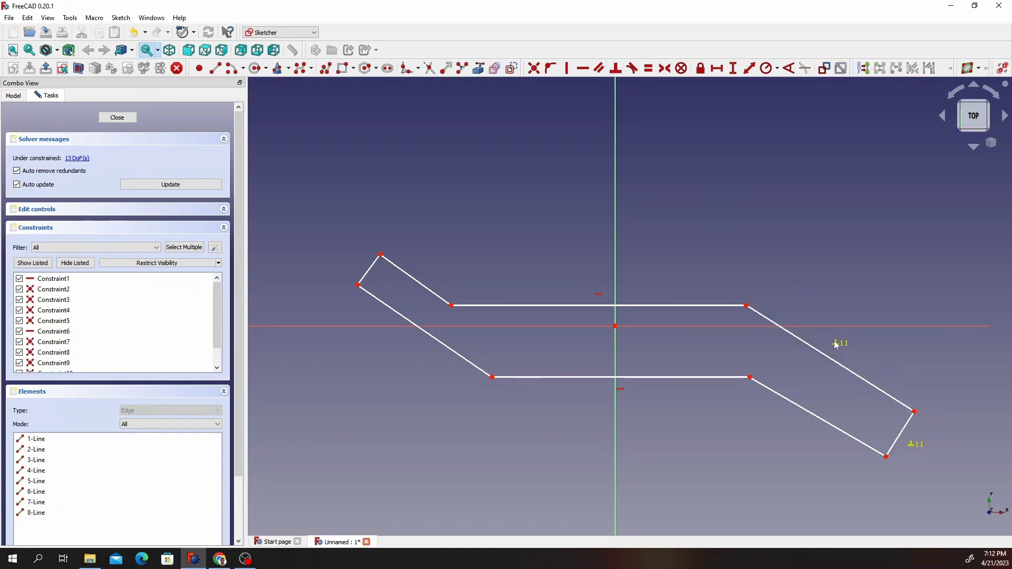
{"action": "left_click", "coordinate": [817, 417]}
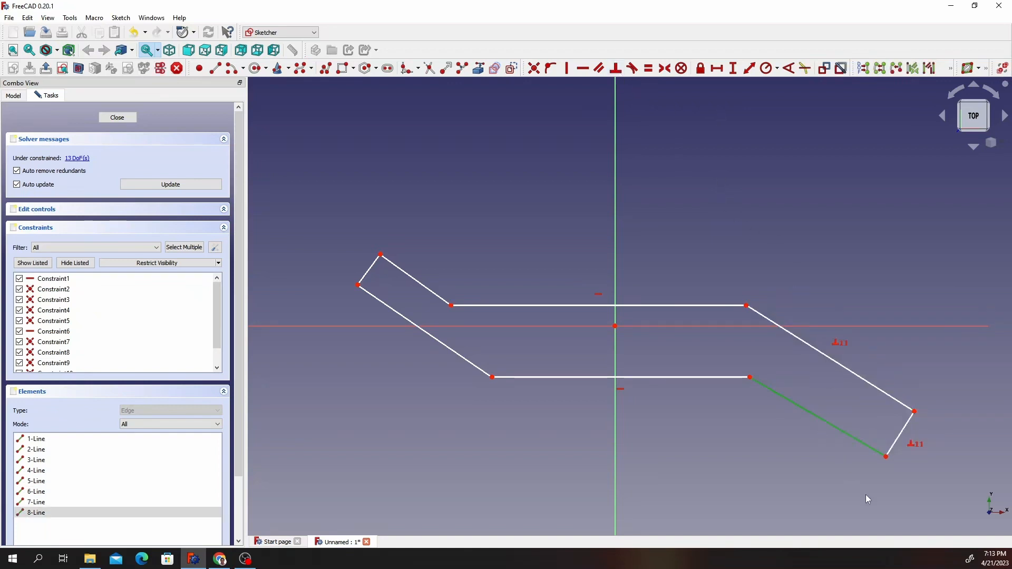
{"action": "left_click", "coordinate": [902, 438]}
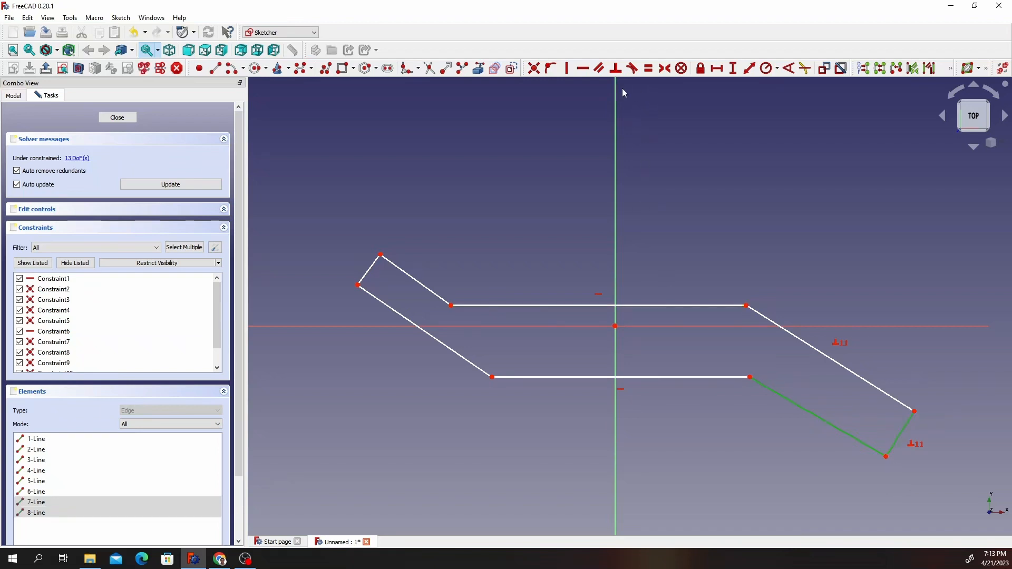
{"action": "left_click", "coordinate": [620, 72]}
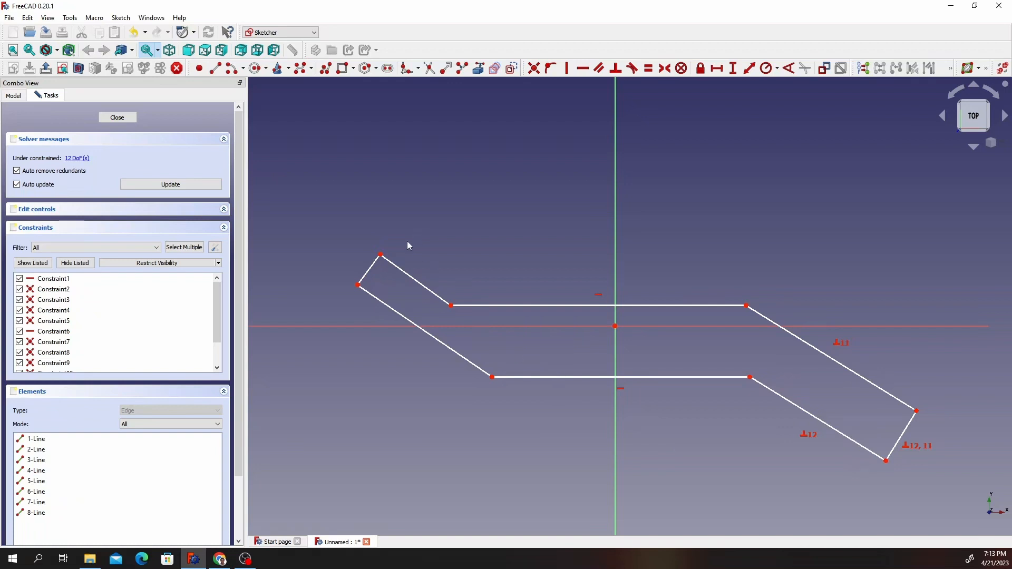
Make both pairs of diagonally opposite arm-end corners symmetric about the origin, shifting the upper horizontal edge upward between the two constraints.
{"action": "left_click", "coordinate": [381, 255]}
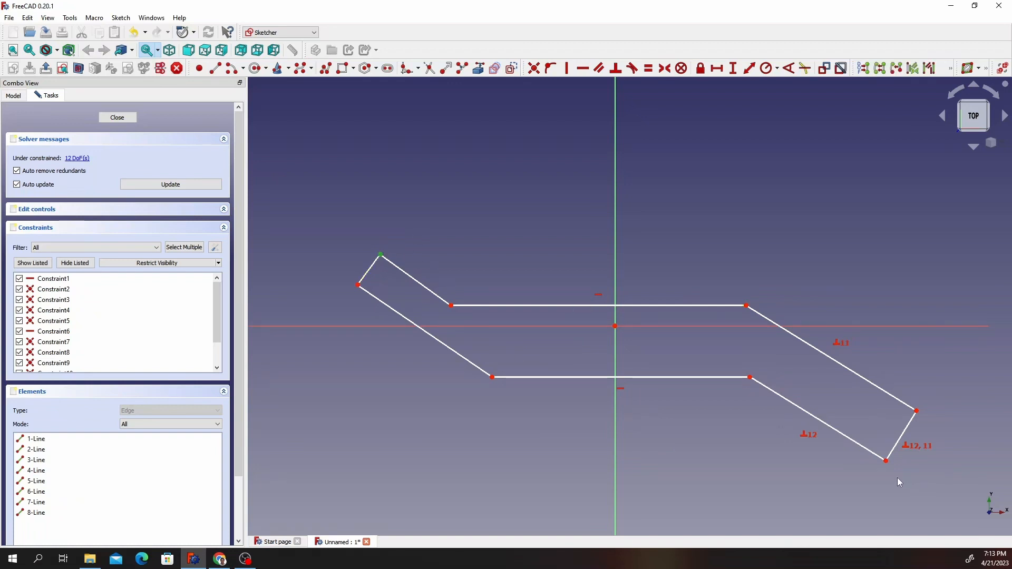
{"action": "left_click", "coordinate": [886, 461]}
{"action": "left_click", "coordinate": [665, 68]}
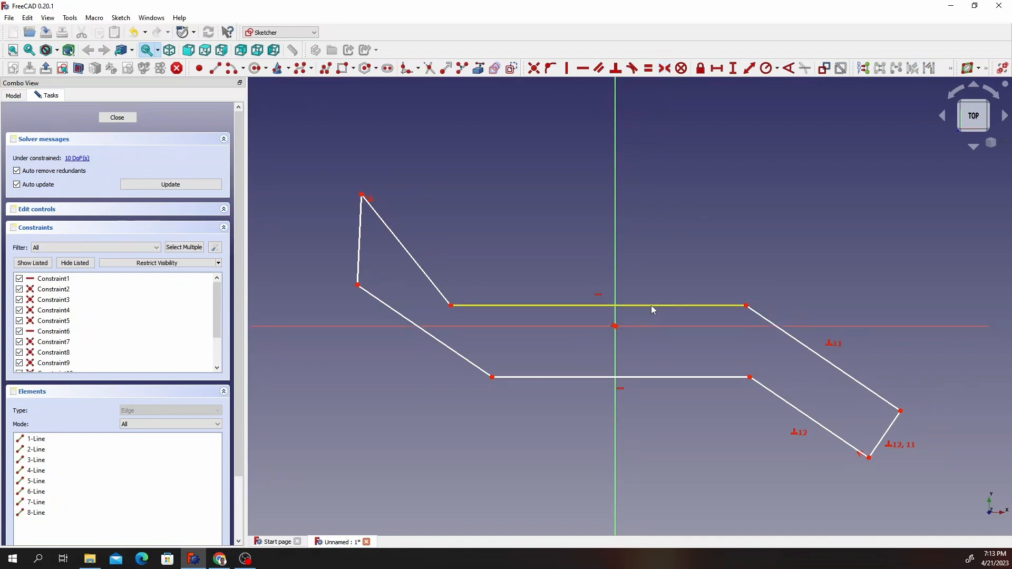
{"action": "mouse_move", "coordinate": [651, 305]}
{"action": "left_mouse_down"}
{"action": "mouse_move", "coordinate": [662, 253]}
{"action": "mouse_move", "coordinate": [651, 246]}
{"action": "left_mouse_up"}
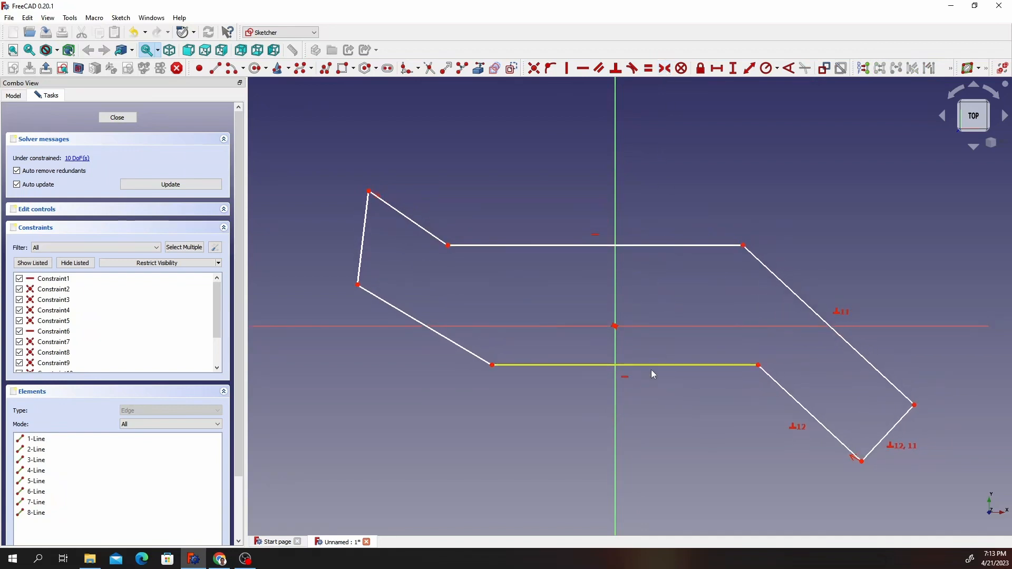
{"action": "left_click", "coordinate": [358, 287]}
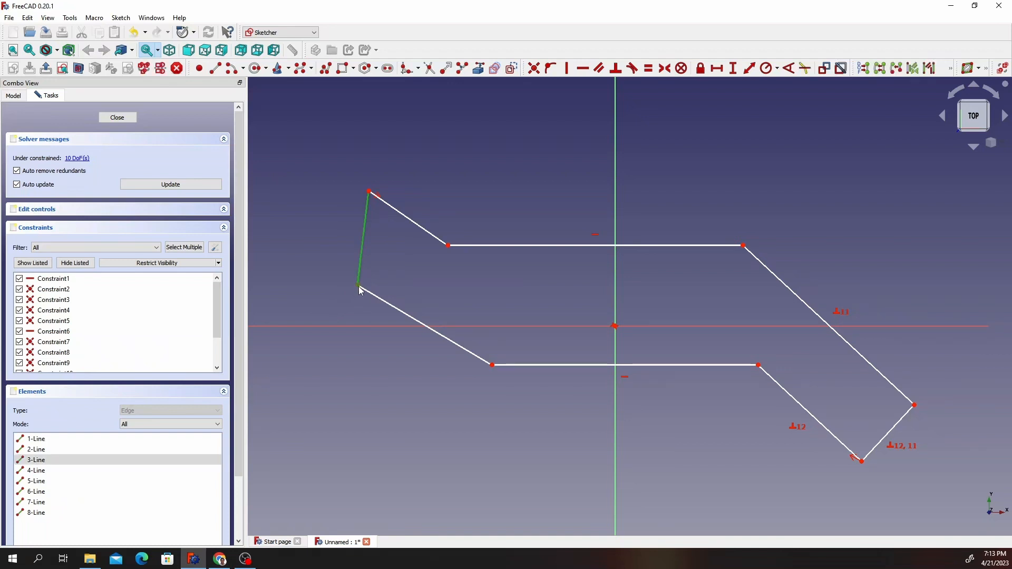
{"action": "left_click", "coordinate": [422, 286]}
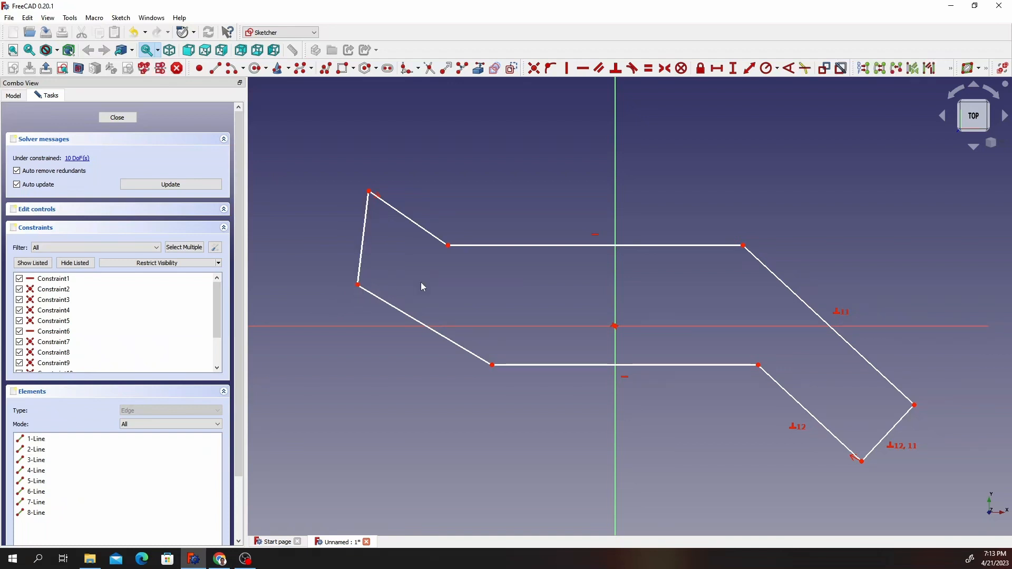
{"action": "left_click", "coordinate": [359, 285]}
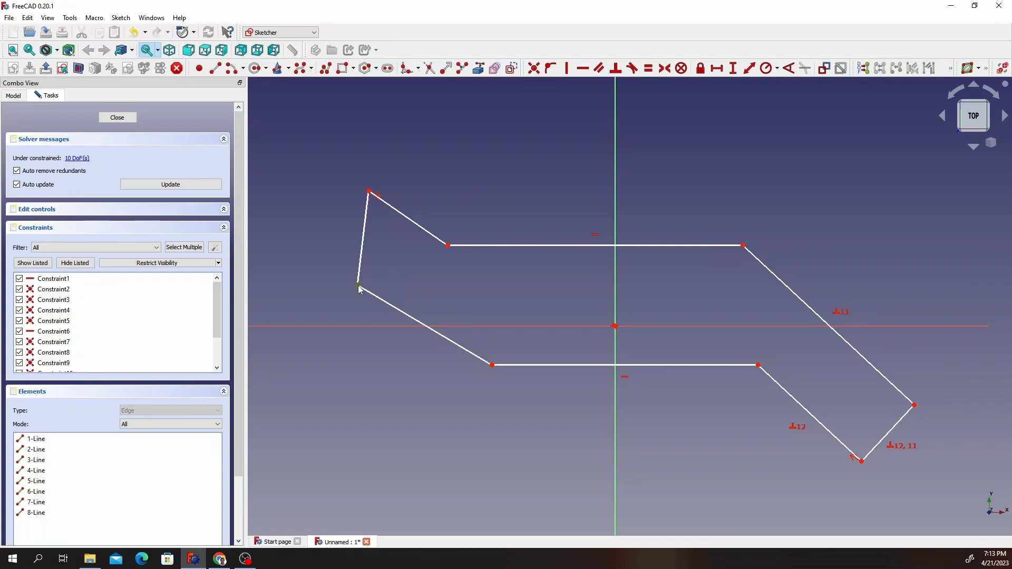
{"action": "left_click", "coordinate": [915, 406]}
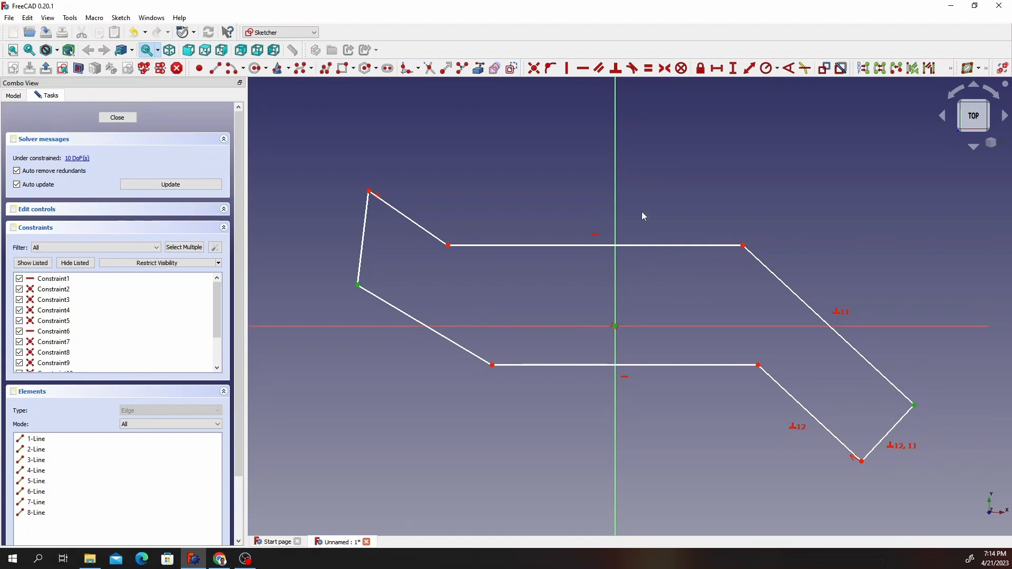
{"action": "left_click", "coordinate": [664, 69]}
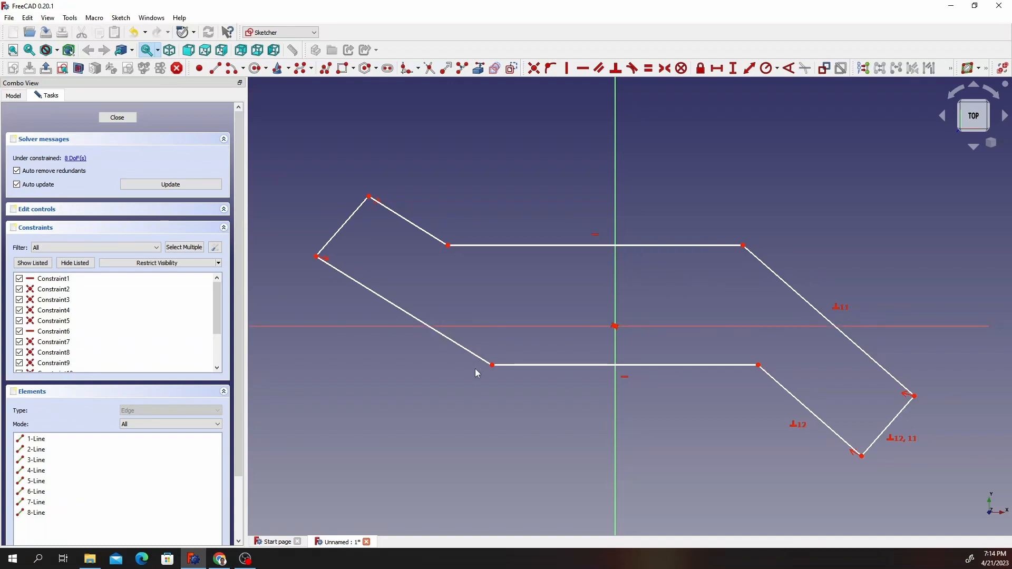
Make both pairs of opposite bend corners symmetric about the origin, and pull the lower edge's right corner inward to shorten the middle section.
{"action": "left_click", "coordinate": [492, 364]}
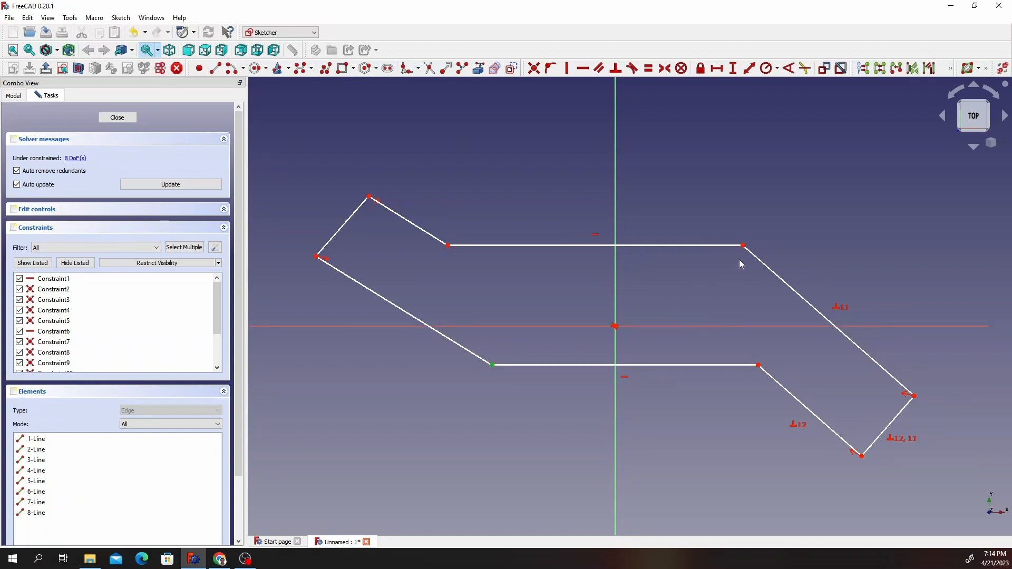
{"action": "left_click", "coordinate": [743, 246]}
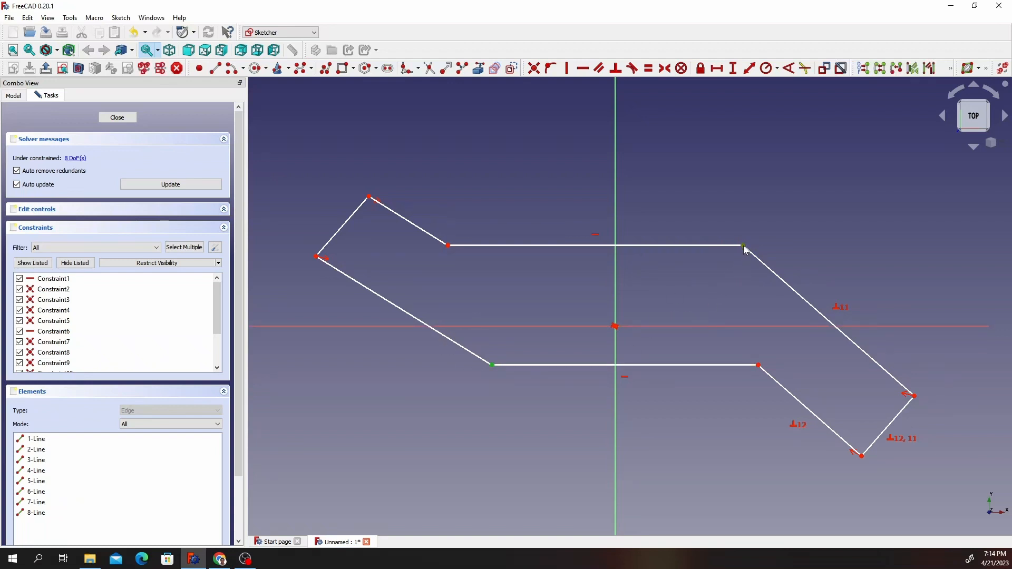
{"action": "left_click", "coordinate": [616, 327]}
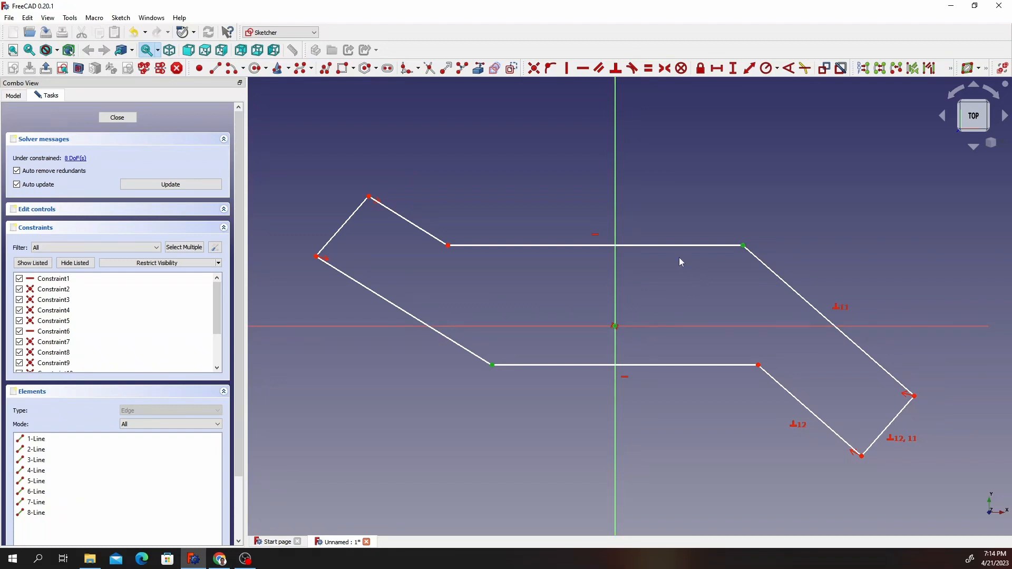
{"action": "left_click", "coordinate": [668, 72]}
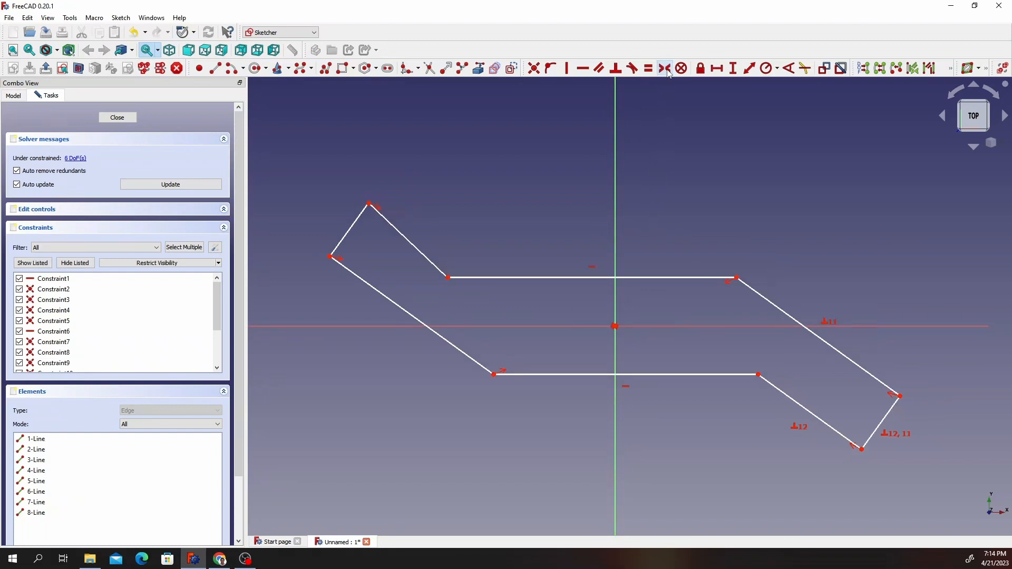
{"action": "left_click", "coordinate": [449, 278]}
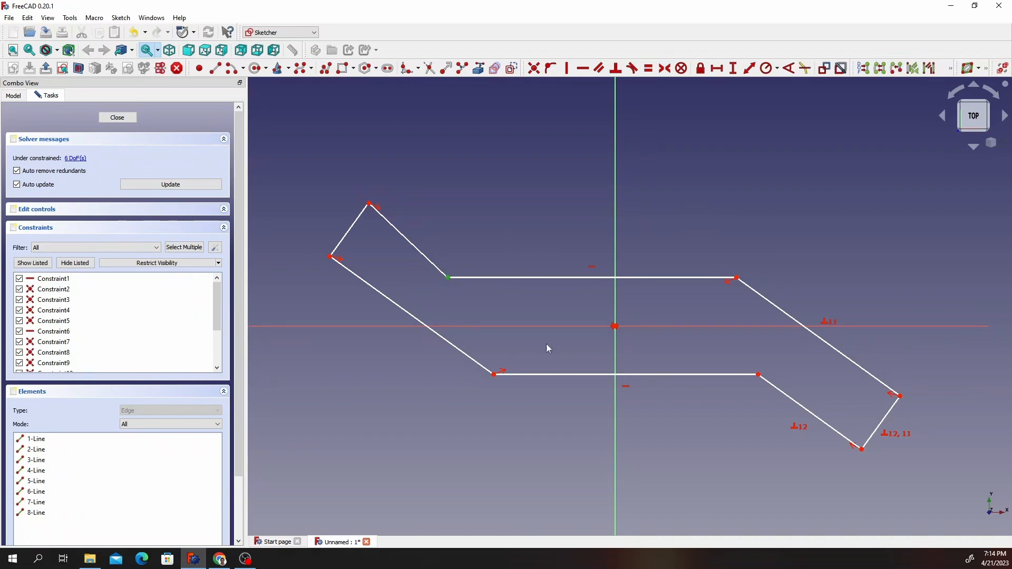
{"action": "left_click", "coordinate": [759, 375]}
{"action": "left_click", "coordinate": [664, 69]}
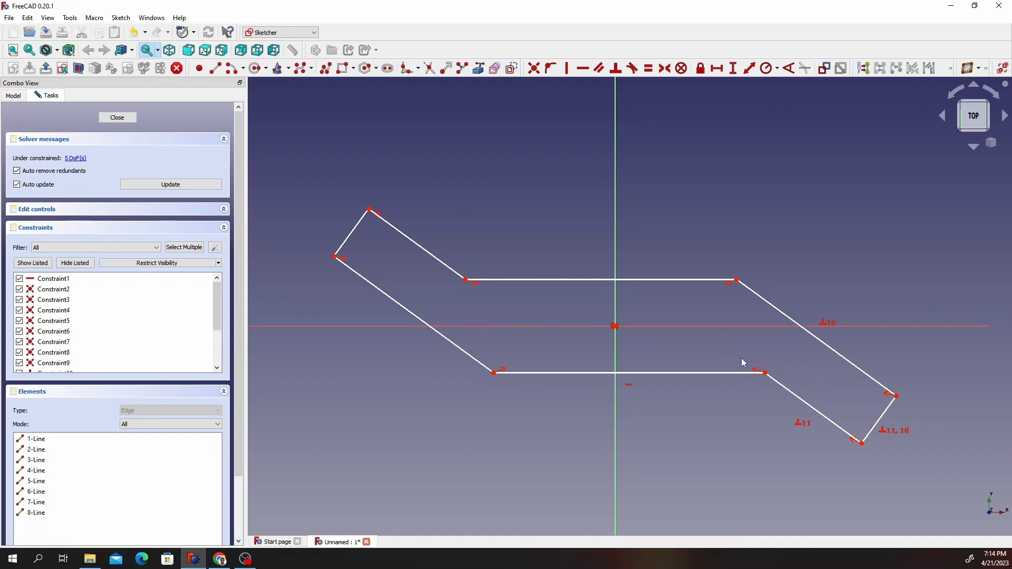
{"action": "mouse_move", "coordinate": [767, 374]}
{"action": "left_mouse_down"}
{"action": "mouse_move", "coordinate": [726, 358]}
{"action": "mouse_move", "coordinate": [723, 368]}
{"action": "left_mouse_up"}
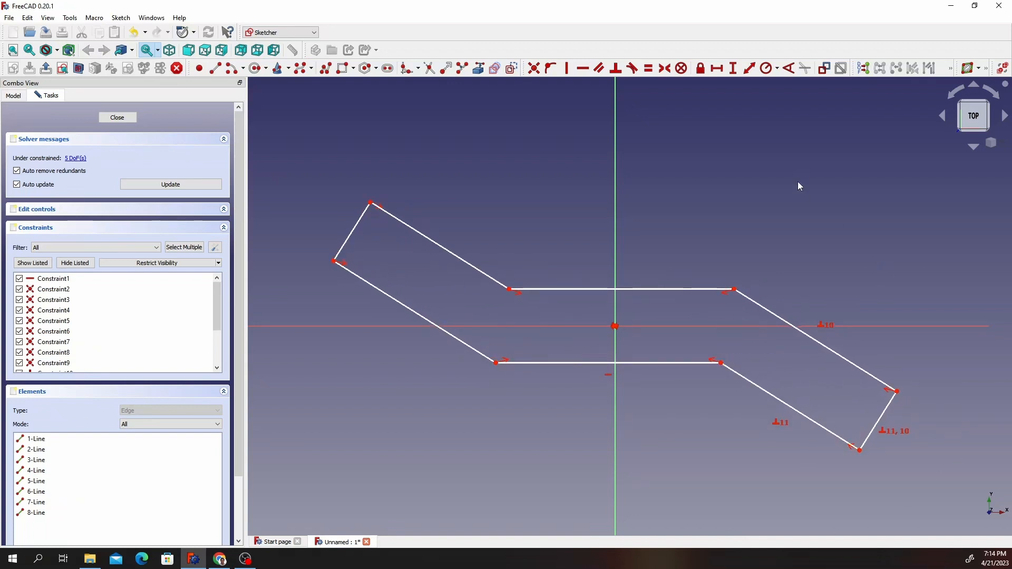
Constrain the lower slanted edge of the lower-right arm to a length of 40 mm.
{"action": "left_click", "coordinate": [769, 395]}
{"action": "left_click", "coordinate": [751, 71]}
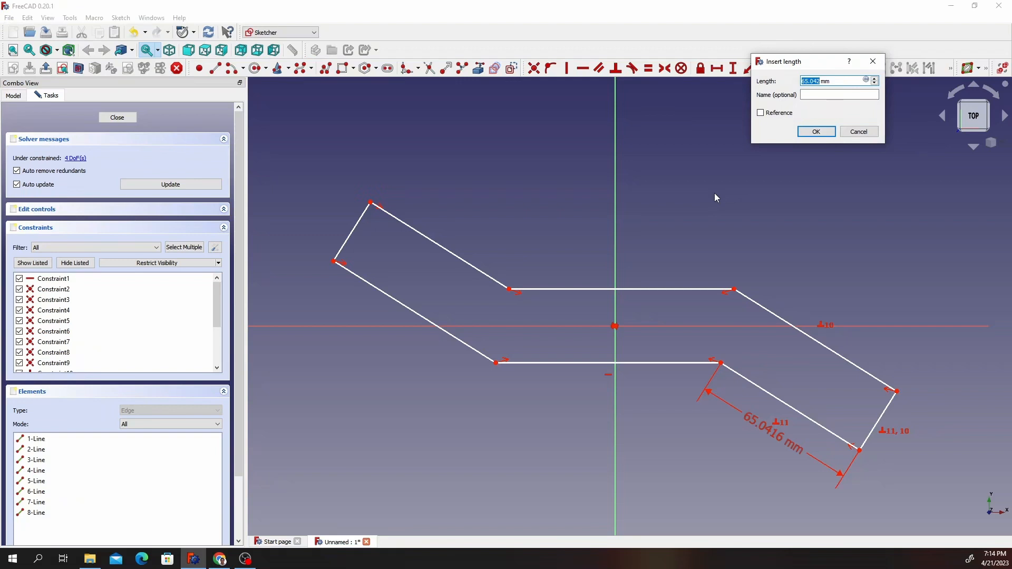
{"action": "type", "text": "40"}
{"action": "left_click", "coordinate": [816, 131]}
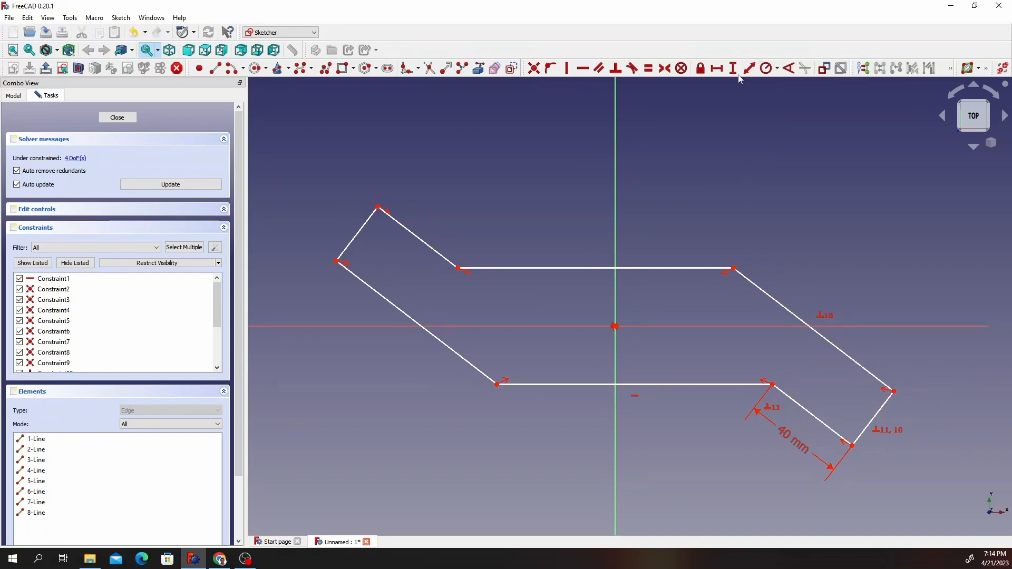
Constrain the end edge of the lower-right arm to 7 mm and place its dimension clear of the profile.
{"action": "left_click", "coordinate": [872, 421]}
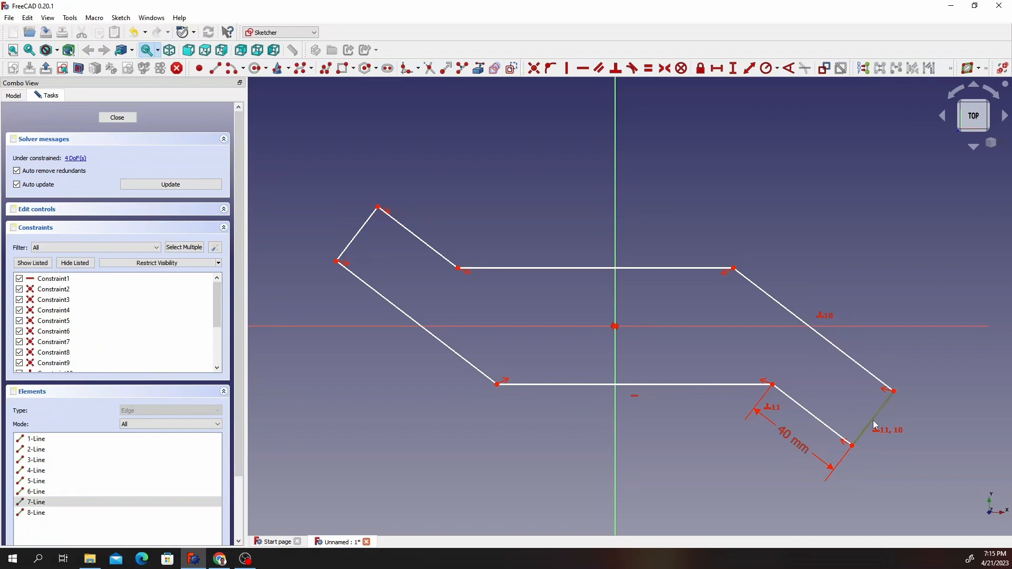
{"action": "left_click", "coordinate": [749, 68]}
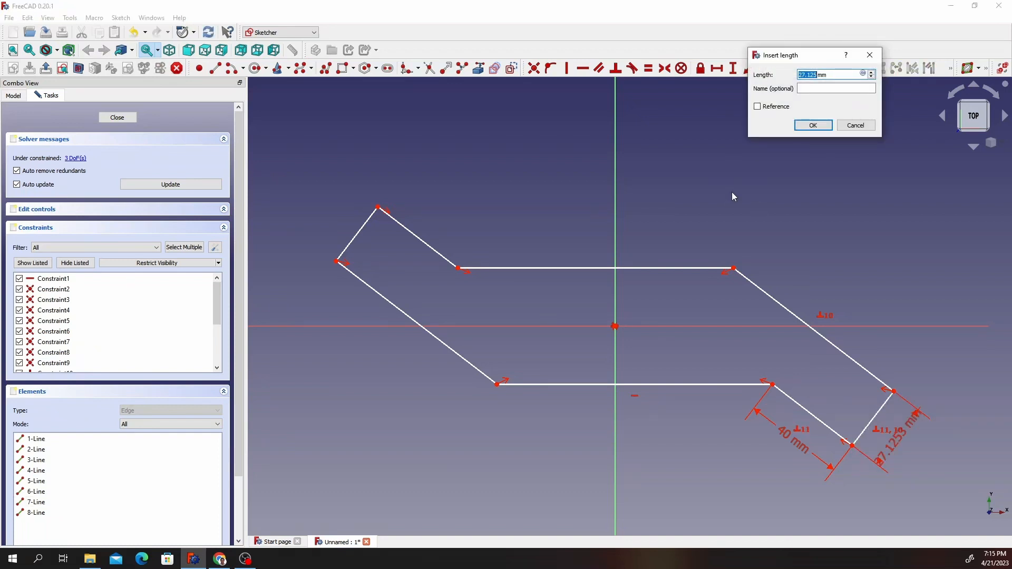
{"action": "type", "text": "7"}
{"action": "key", "text": "Return"}
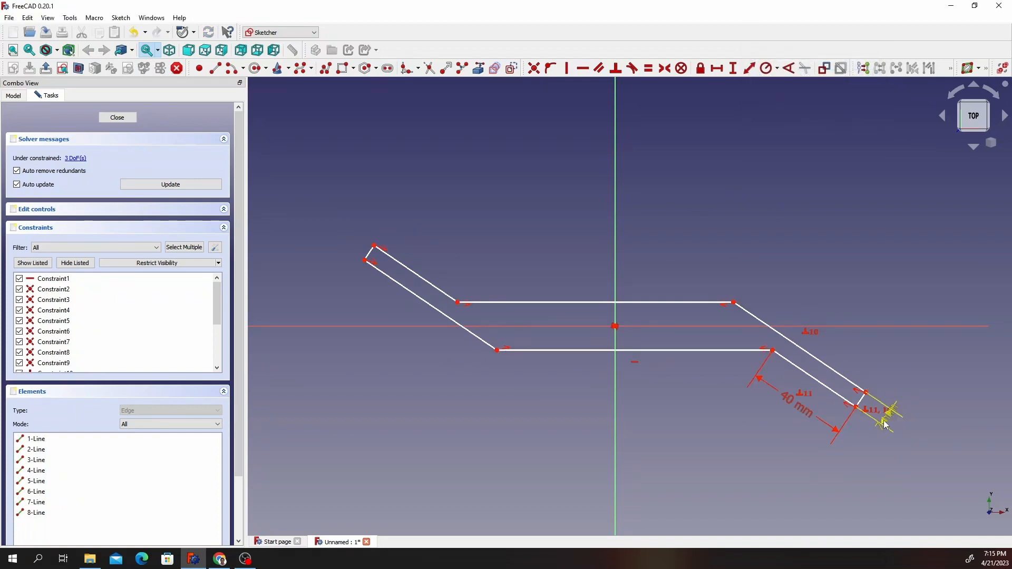
{"action": "left_click_drag", "start_coordinate": [887, 415], "coordinate": [967, 343]}
Set the vertical distance between the two right-hand bend corners to 16 mm and place the dimension above the profile.
{"action": "left_click", "coordinate": [773, 351]}
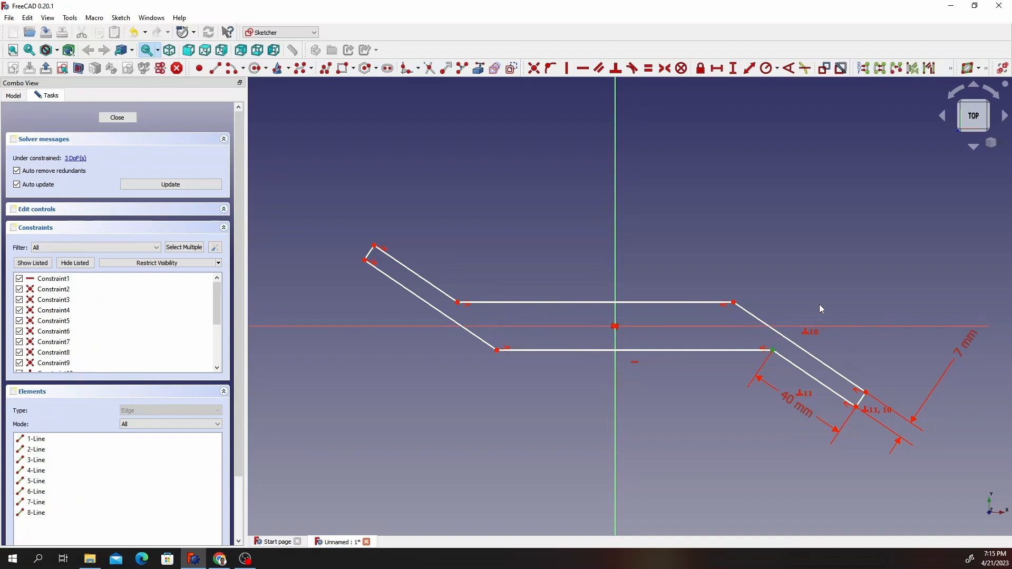
{"action": "left_click", "coordinate": [734, 303]}
{"action": "left_click", "coordinate": [734, 69]}
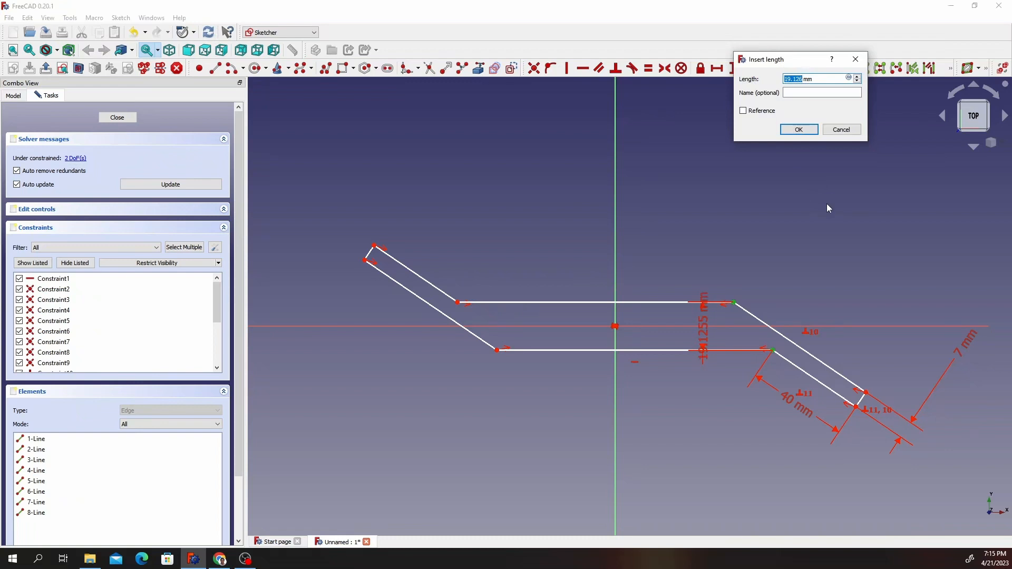
{"action": "type", "text": "16"}
{"action": "key", "text": "Return"}
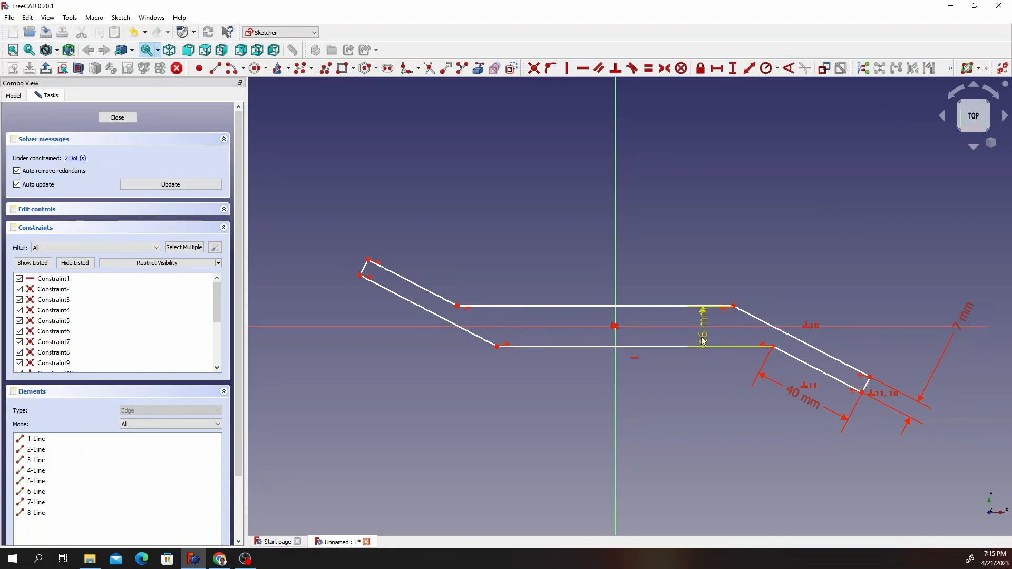
{"action": "left_click_drag", "start_coordinate": [704, 334], "coordinate": [794, 206]}
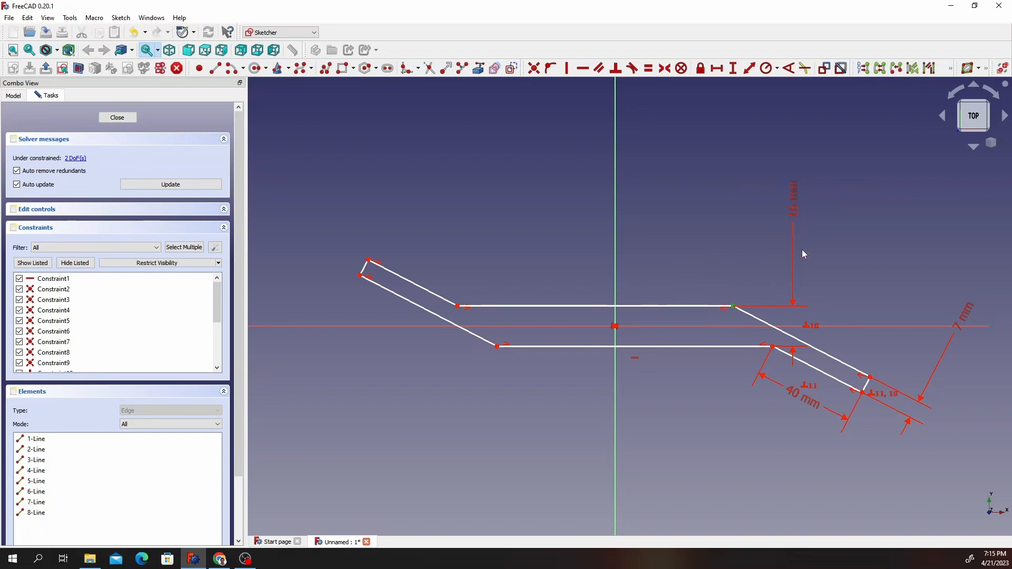
Set the horizontal distance from the origin to the upper edge's right corner to 39 mm.
{"action": "left_click", "coordinate": [615, 327]}
{"action": "left_click", "coordinate": [716, 67]}
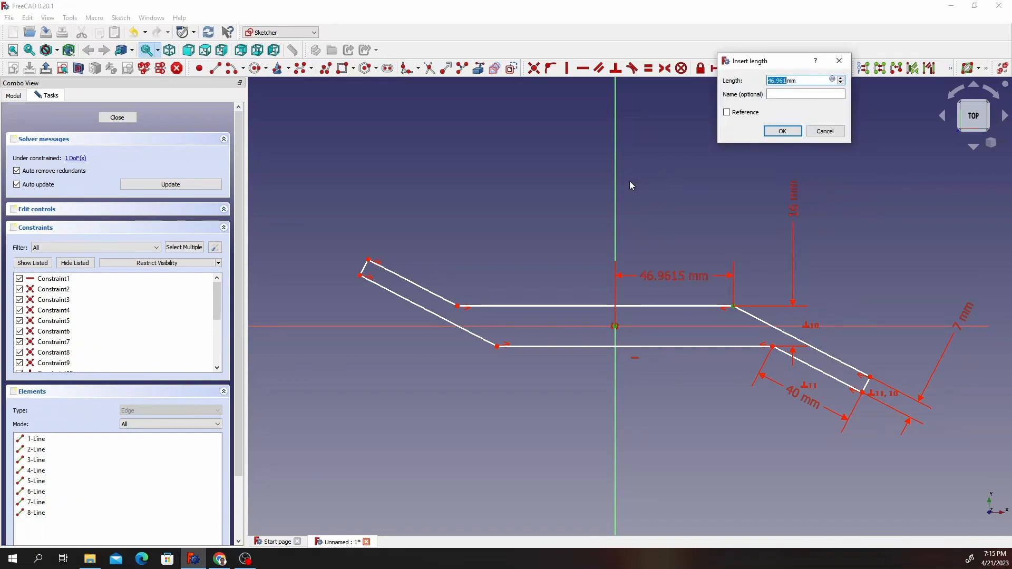
{"action": "type", "text": "39"}
{"action": "left_click", "coordinate": [789, 131]}
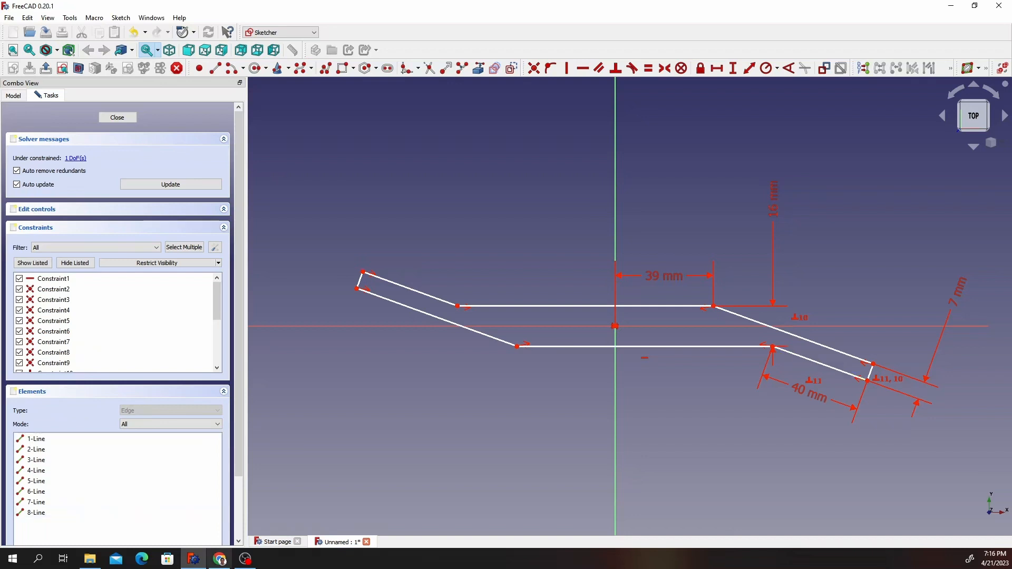
Set the angle between the lower horizontal edge and the adjoining slanted edge to 130°, and move the 40 mm dimension outside the profile.
{"action": "left_click", "coordinate": [738, 347]}
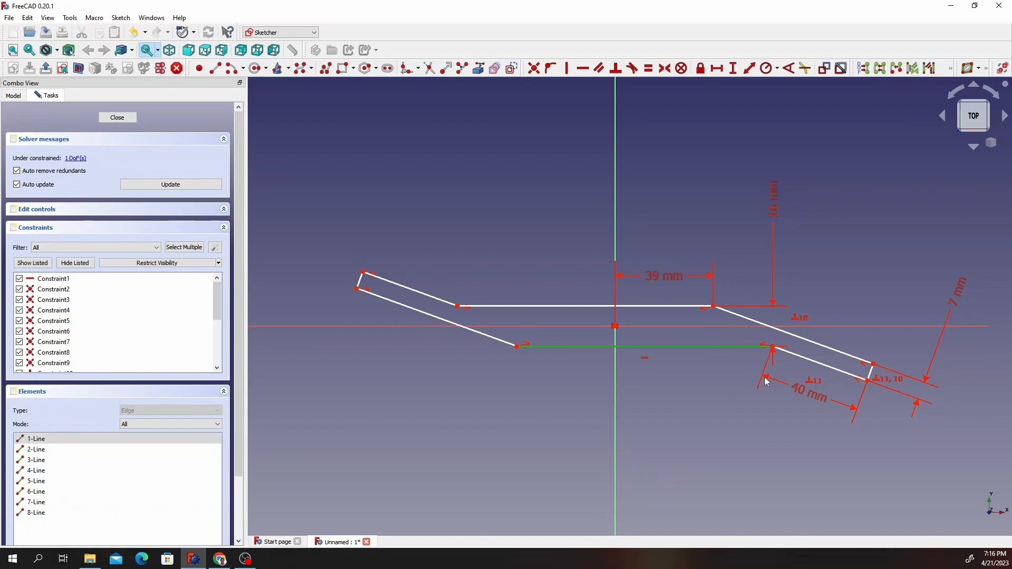
{"action": "left_click", "coordinate": [810, 359]}
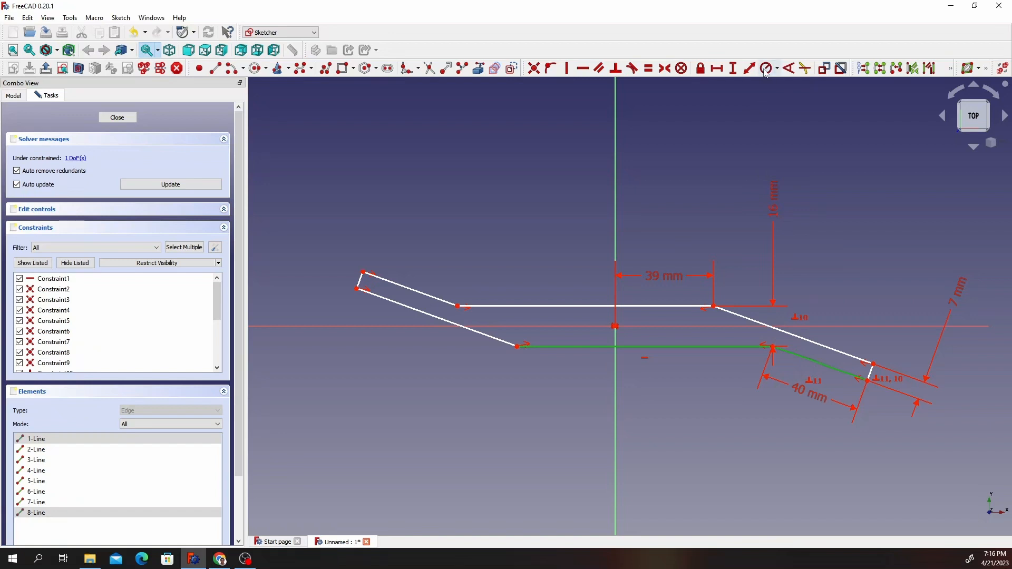
{"action": "left_click", "coordinate": [788, 68]}
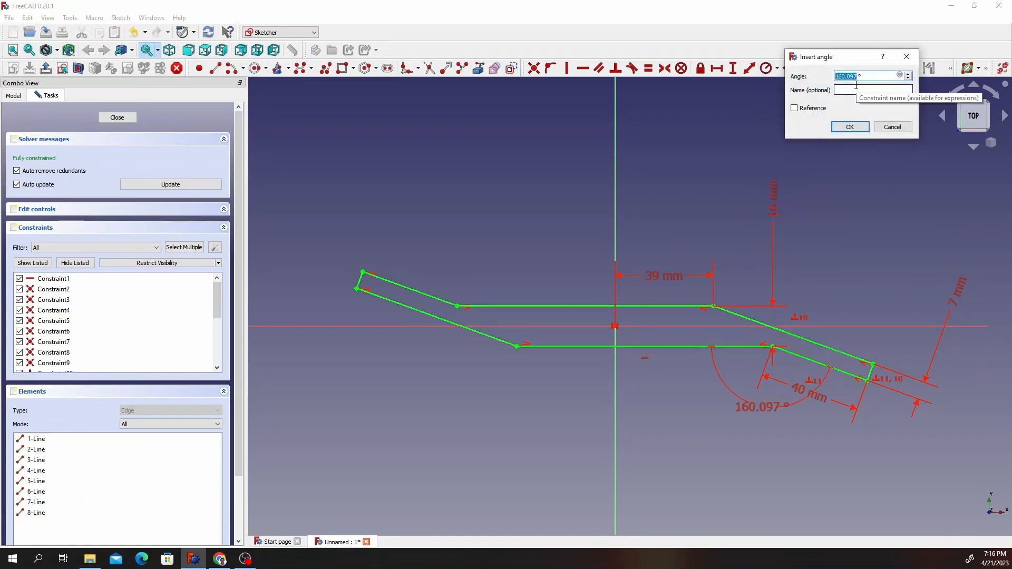
{"action": "type", "text": "130"}
{"action": "left_click", "coordinate": [857, 128]}
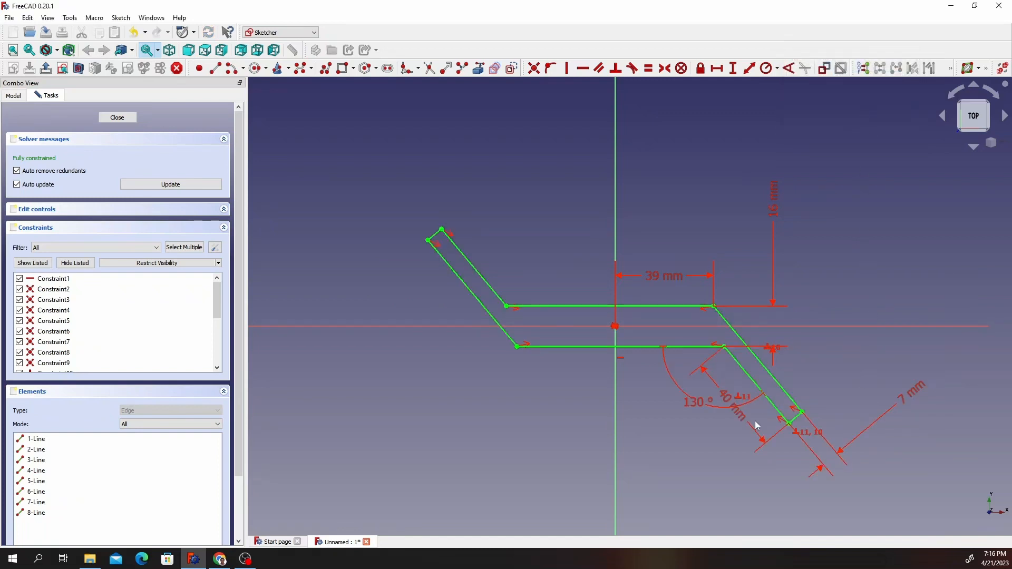
{"action": "left_click_drag", "start_coordinate": [742, 419], "coordinate": [871, 354]}
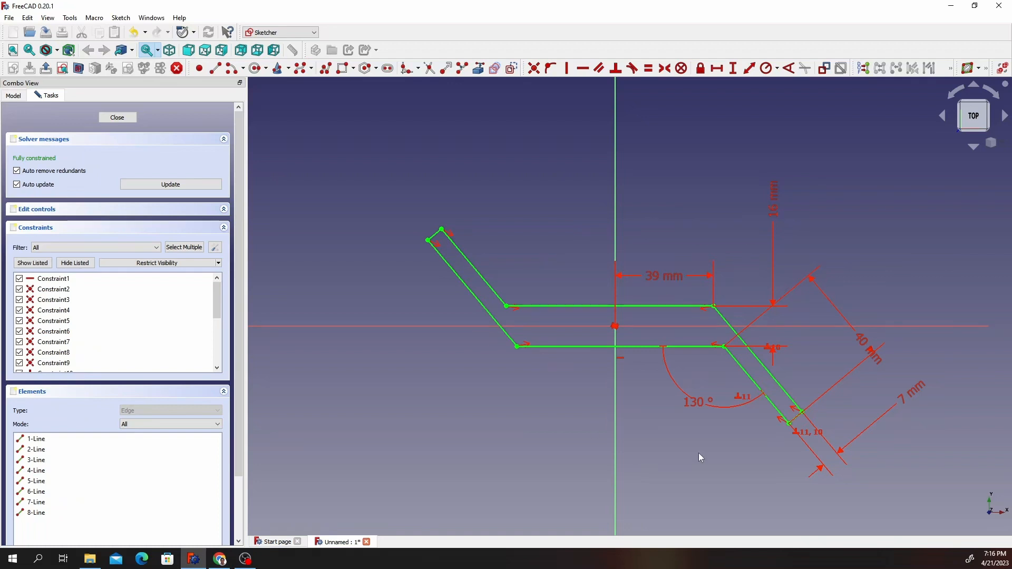
Finish the Z-shaped sketch and extrude it symmetrically along its normal as a 120 mm solid with the Part workbench.
{"action": "left_click", "coordinate": [117, 118]}
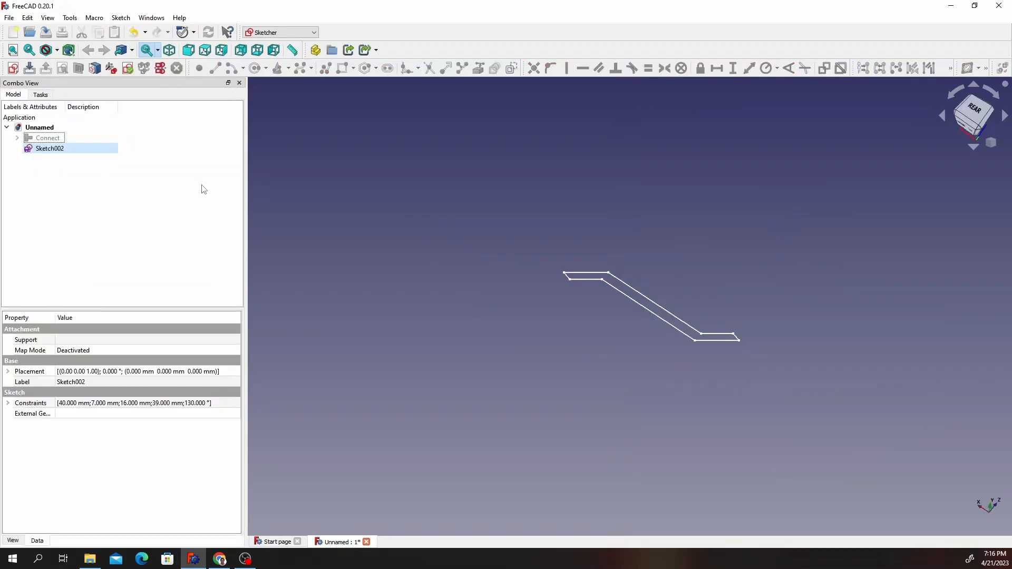
{"action": "left_click", "coordinate": [278, 32]}
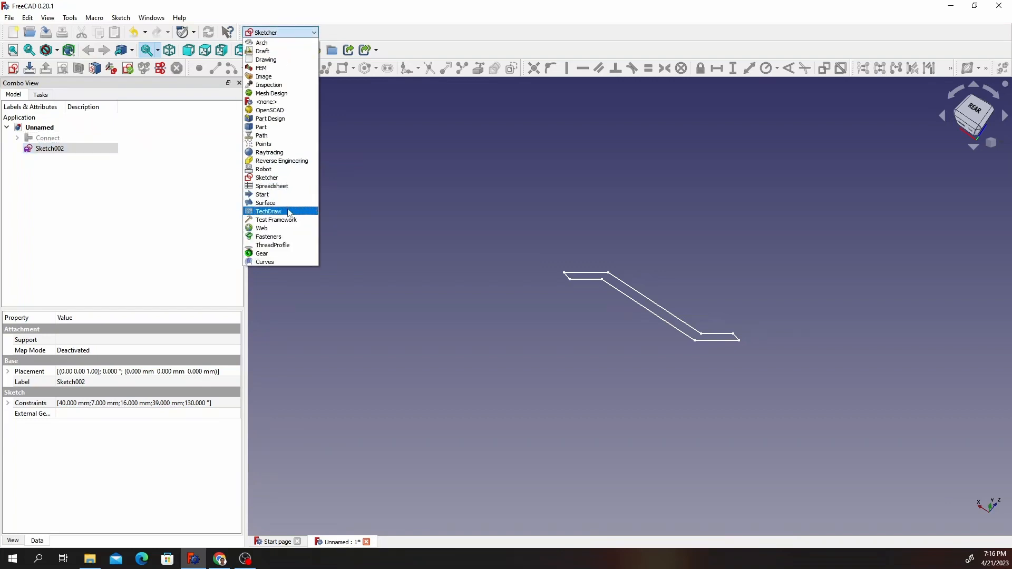
{"action": "left_click", "coordinate": [269, 128]}
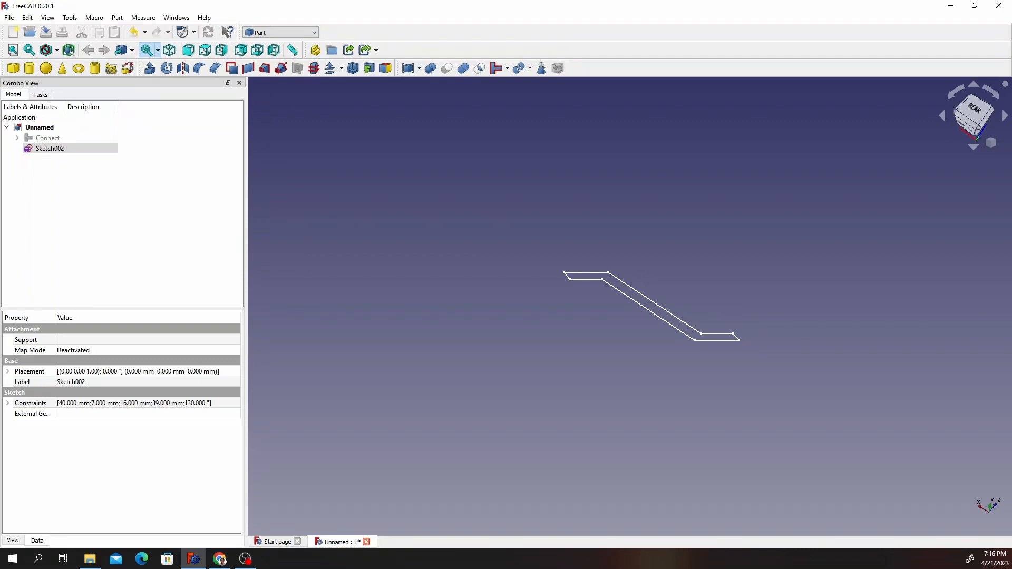
{"action": "left_click", "coordinate": [149, 68]}
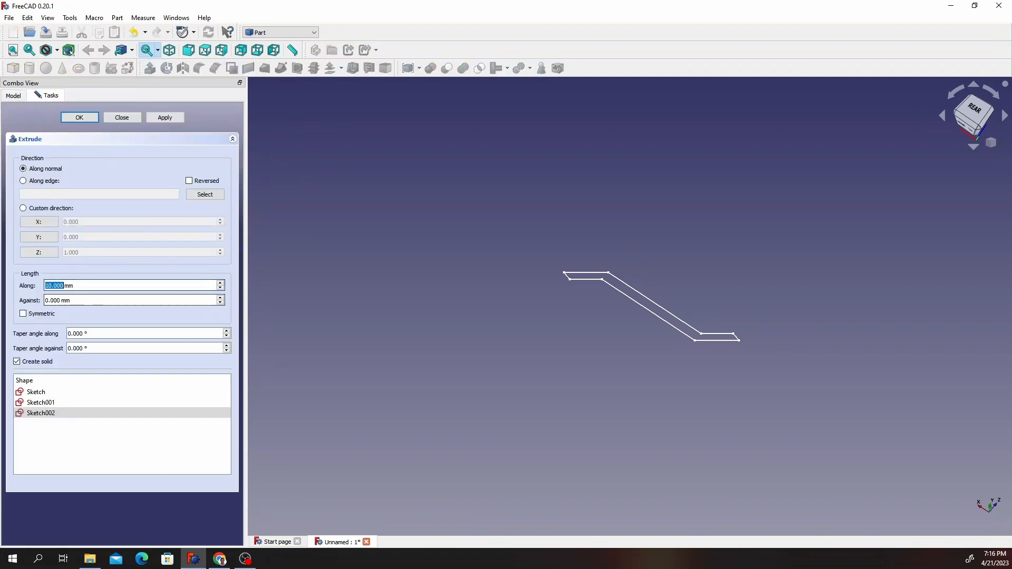
{"action": "left_click", "coordinate": [48, 286]}
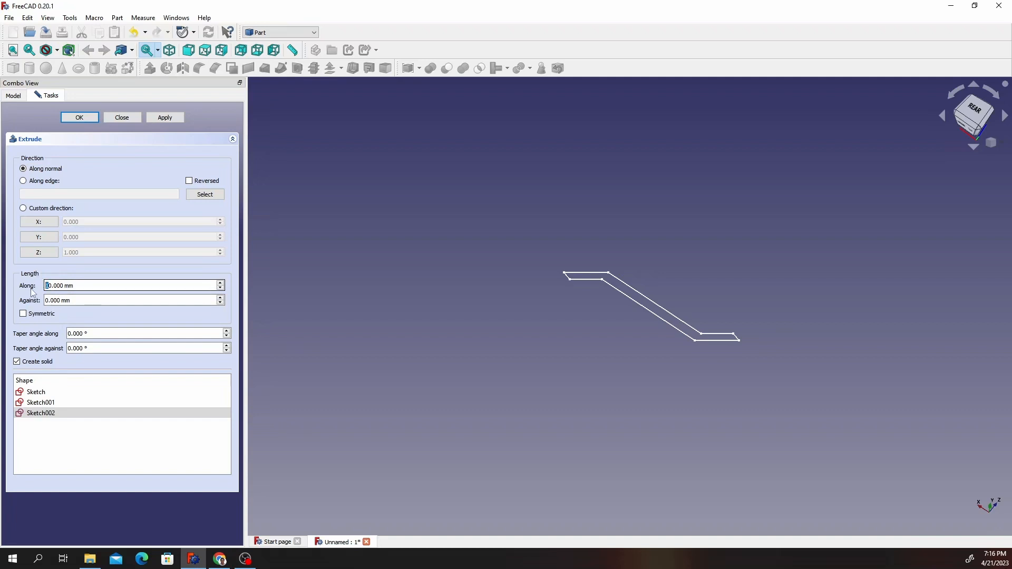
{"action": "type", "text": "120"}
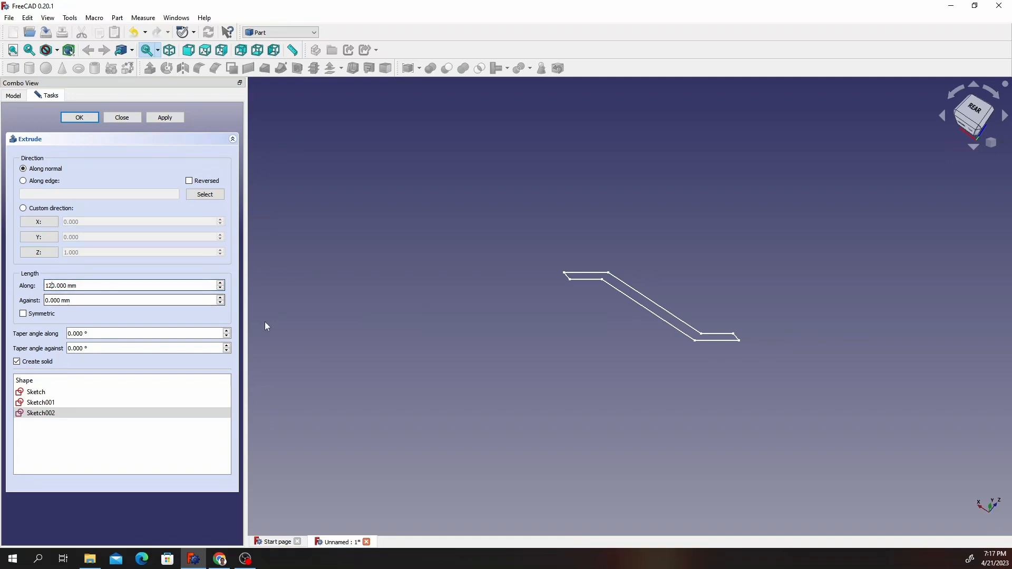
{"action": "left_click", "coordinate": [24, 315]}
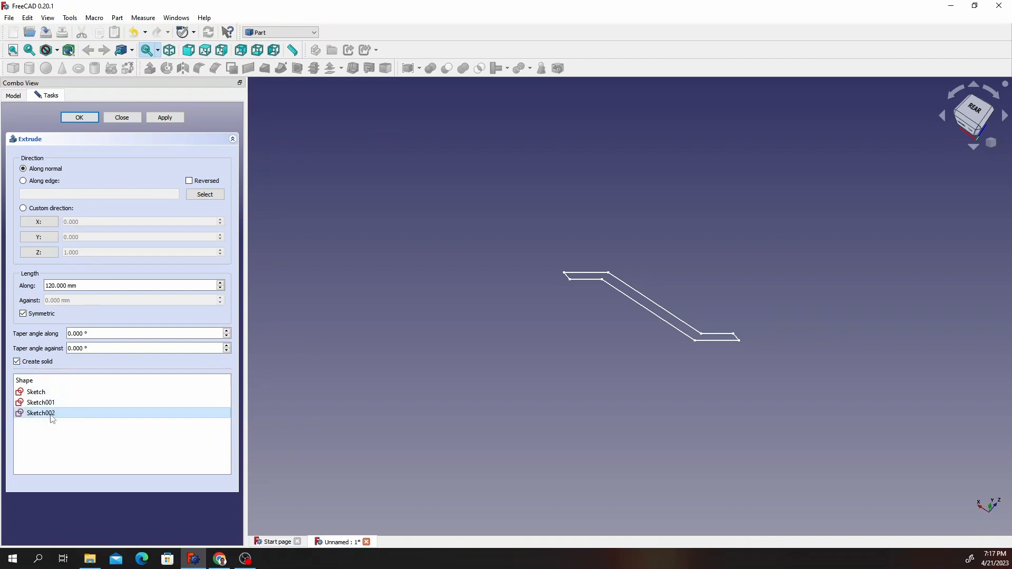
{"action": "left_click", "coordinate": [83, 120]}
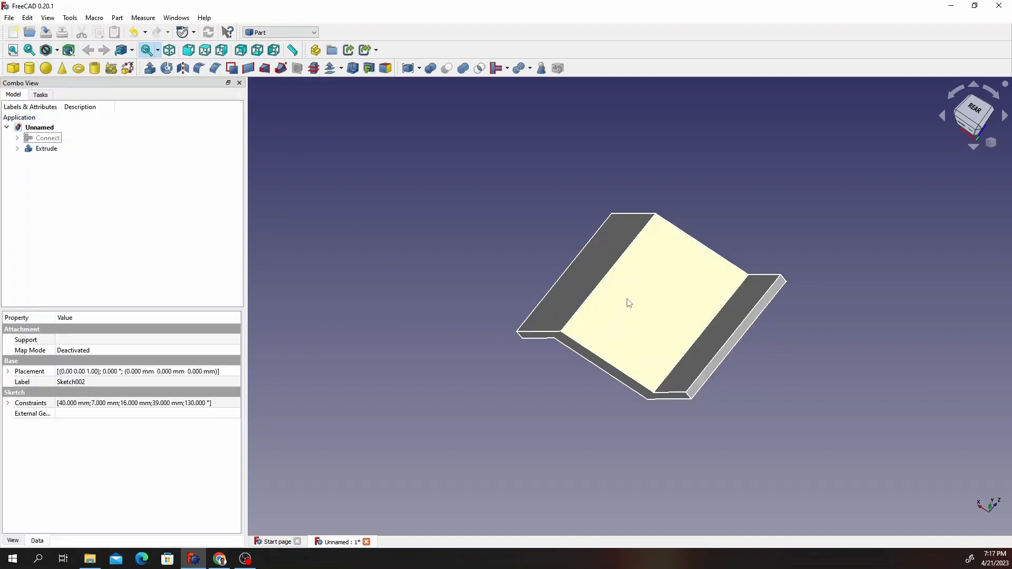
Switch to the Sketcher workbench and expand the Connect feature in the model tree to list its revolved bodies.
{"action": "middle_click_drag", "start_coordinate": [610, 320], "coordinate": [718, 276]}
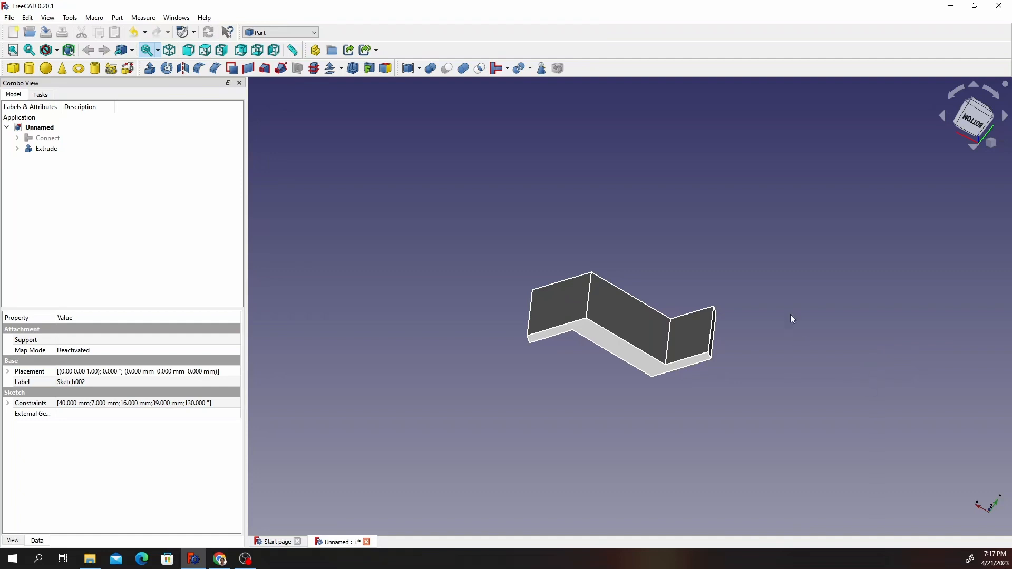
{"action": "scroll", "coordinate": [617, 369], "scroll_direction": "up", "scroll_amount": 3}
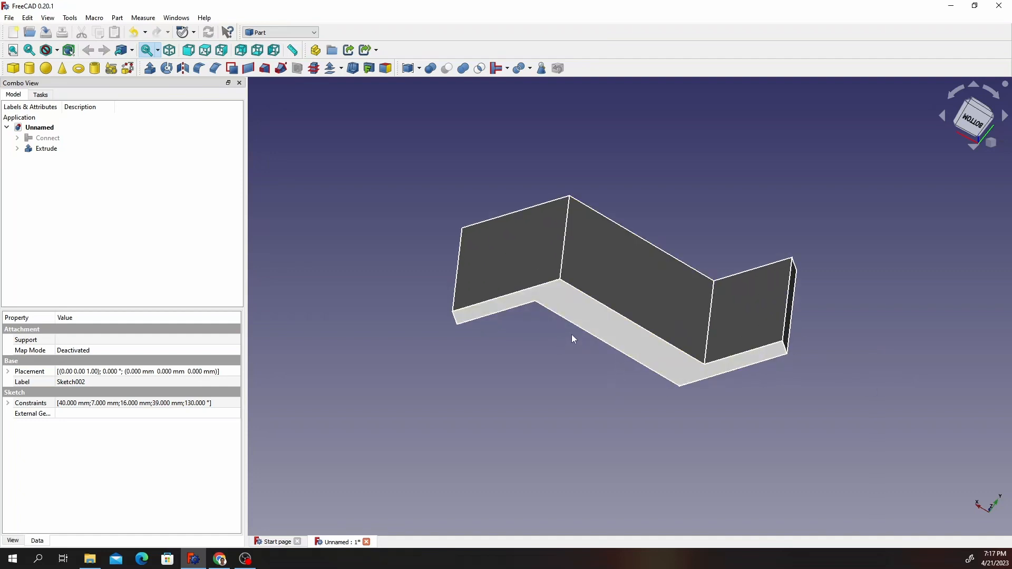
{"action": "middle_click_drag", "start_coordinate": [585, 324], "coordinate": [592, 300]}
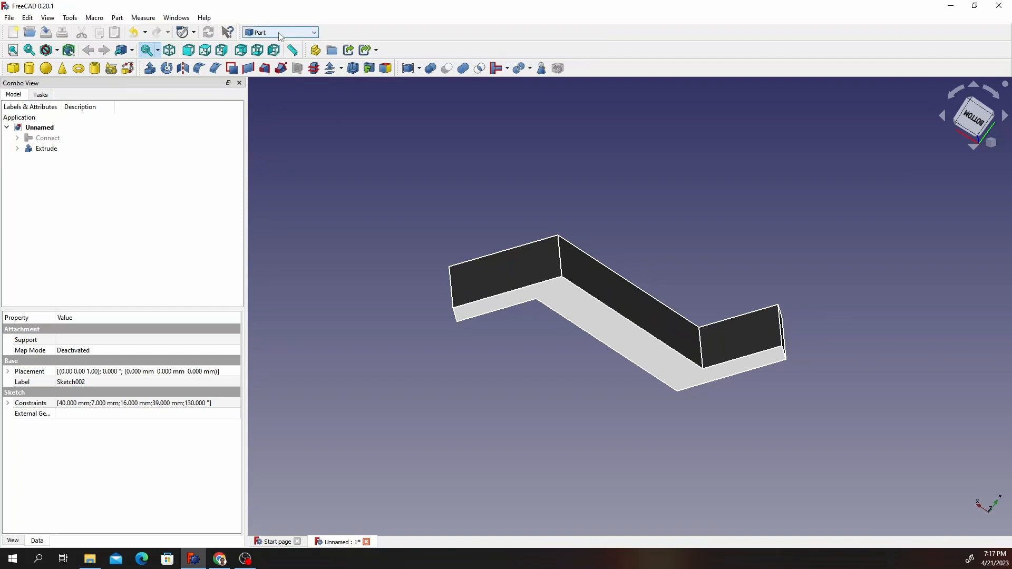
{"action": "left_click", "coordinate": [313, 32]}
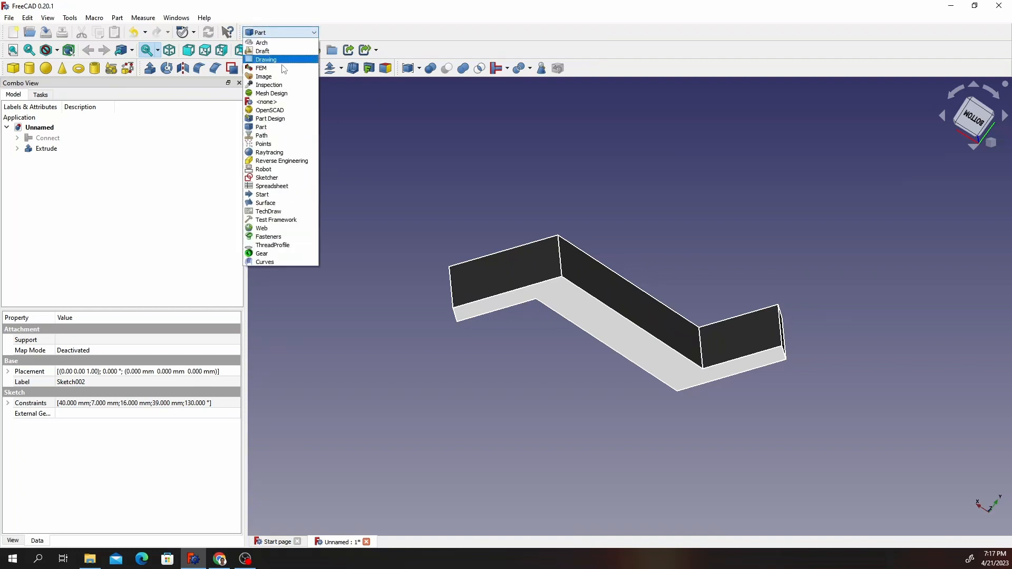
{"action": "left_click", "coordinate": [271, 178]}
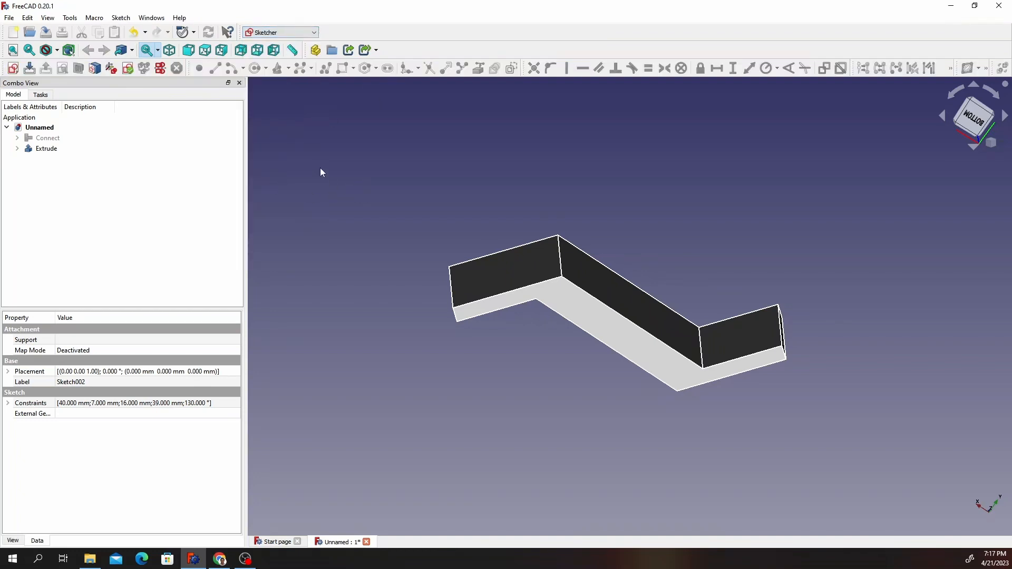
{"action": "left_click", "coordinate": [18, 138]}
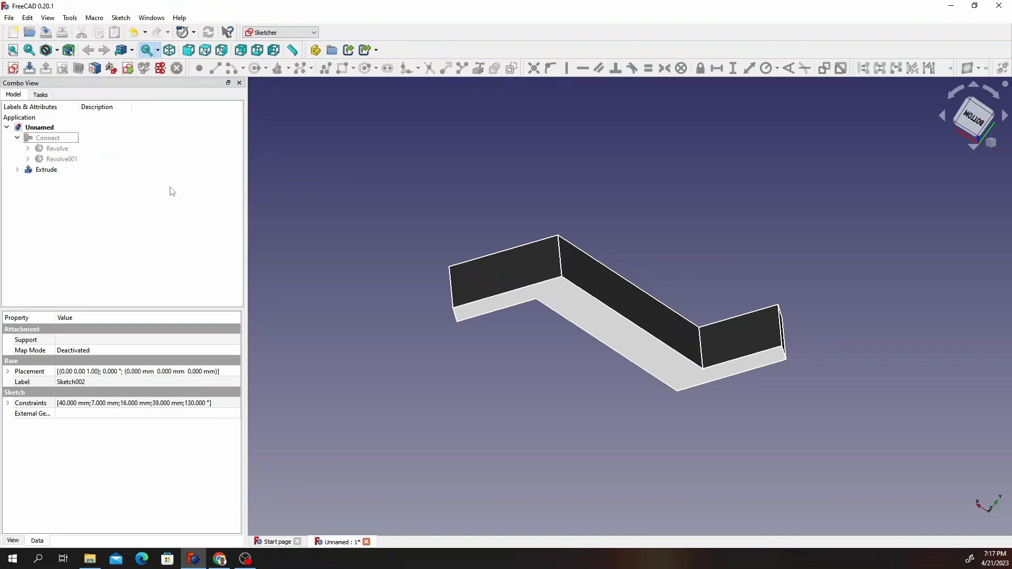
Duplicate the sketch inside the first Revolve by copying and pasting it into the document.
{"action": "left_click", "coordinate": [28, 148]}
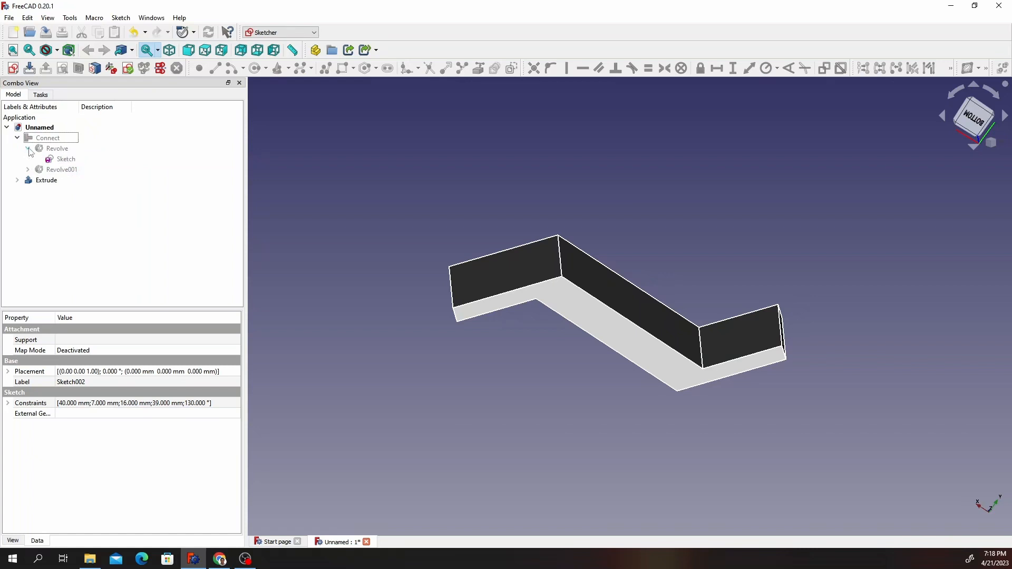
{"action": "left_click", "coordinate": [65, 161]}
{"action": "right_click", "coordinate": [66, 161]}
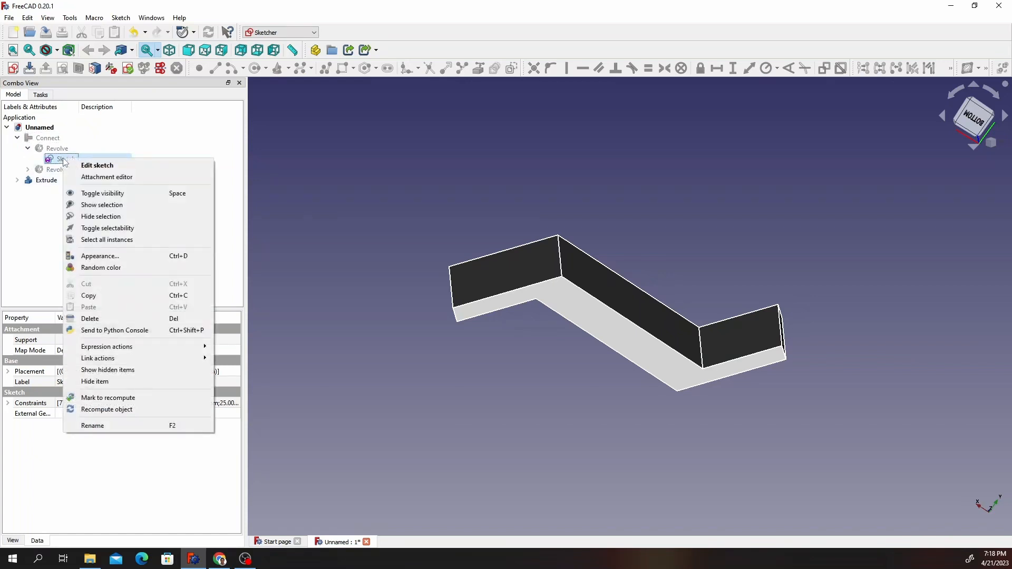
{"action": "left_click", "coordinate": [92, 297]}
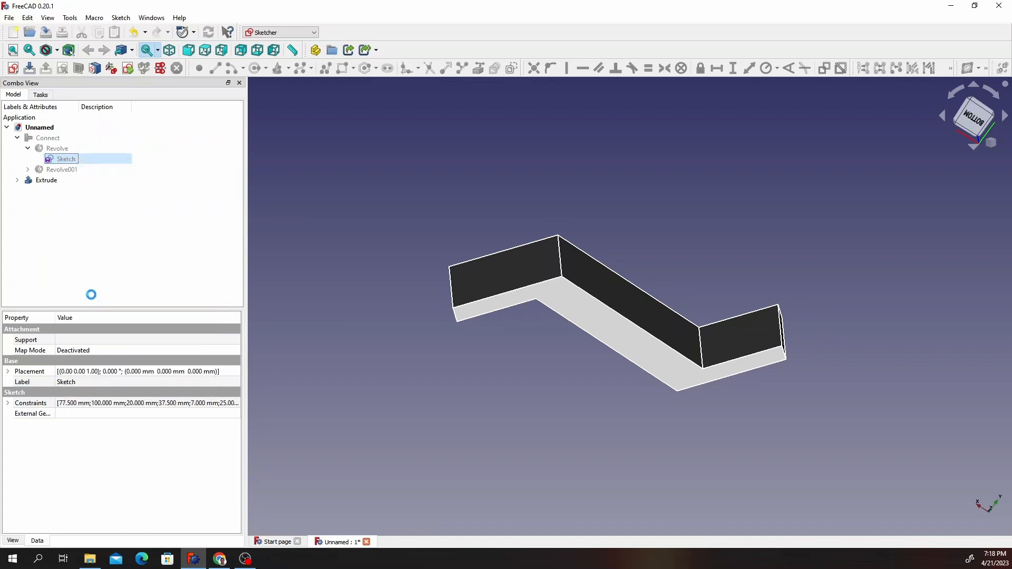
{"action": "left_click", "coordinate": [113, 228]}
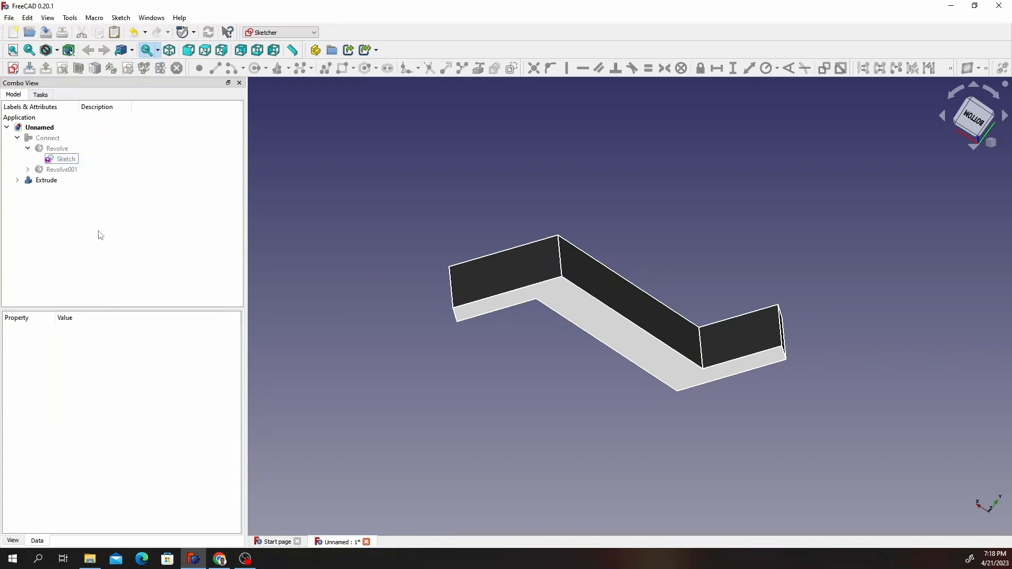
{"action": "left_click", "coordinate": [118, 35]}
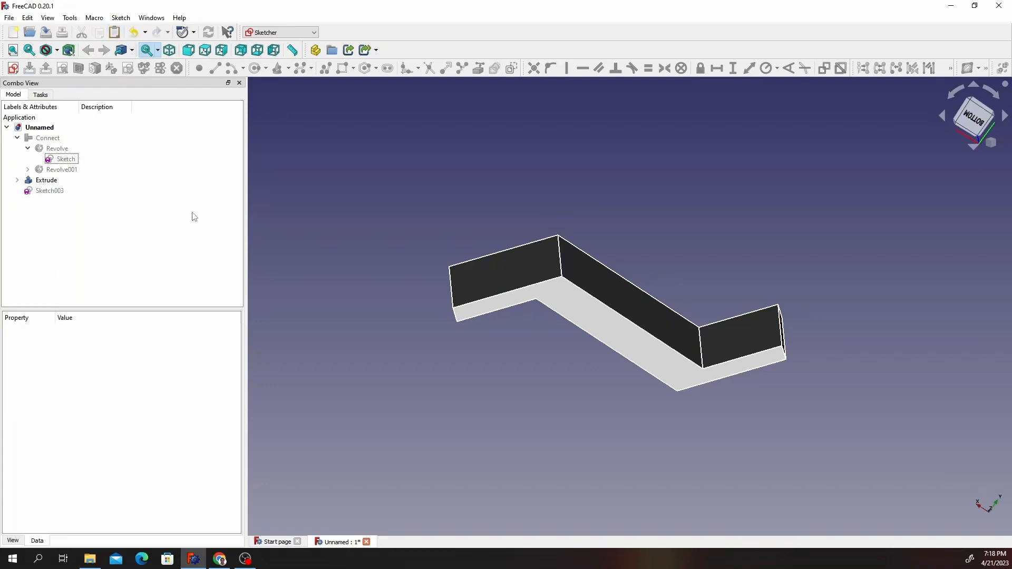
Hide the Extrude body so that no solid is displayed.
{"action": "left_click", "coordinate": [56, 191]}
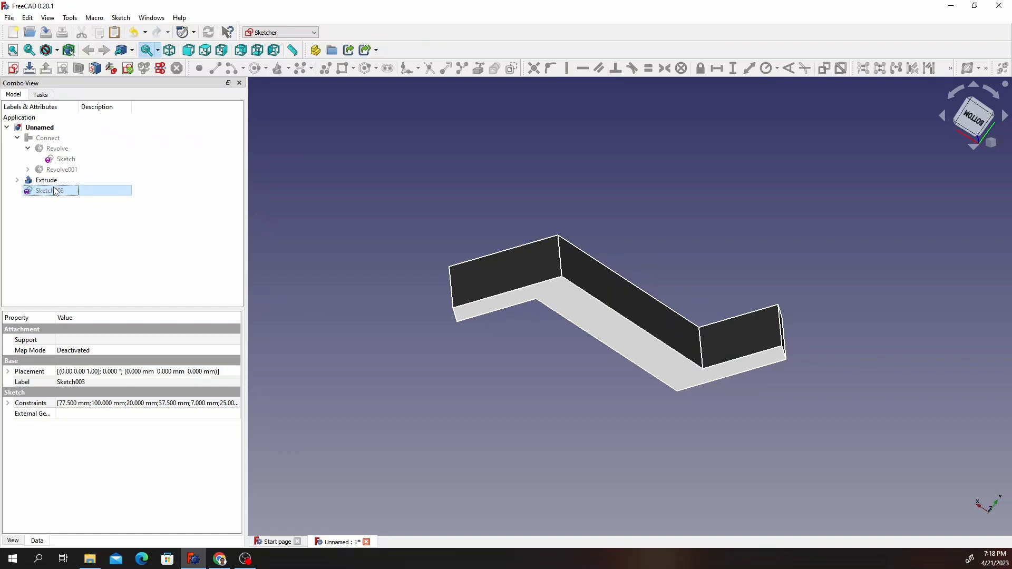
{"action": "left_click", "coordinate": [66, 170]}
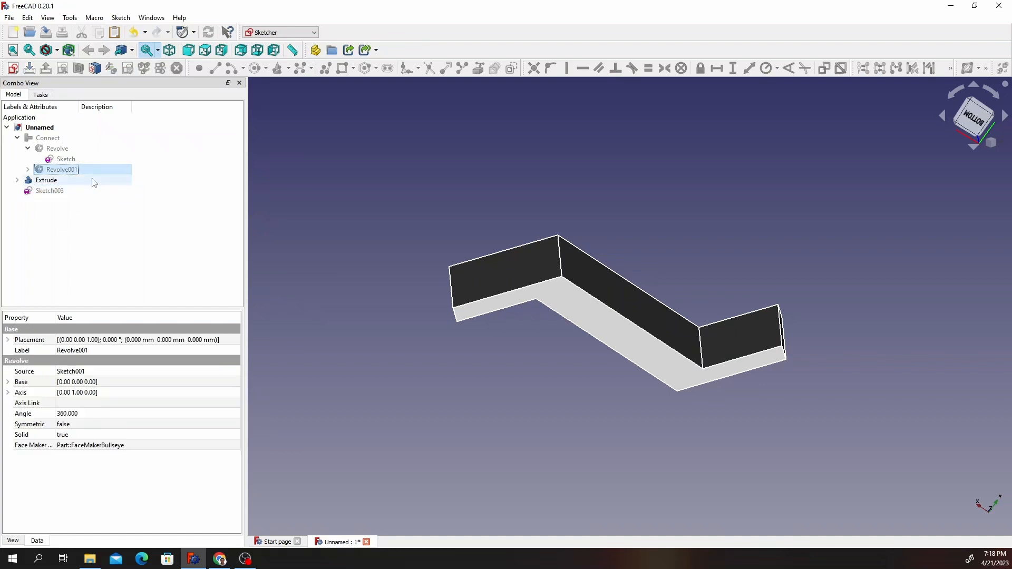
{"action": "key", "text": "space"}
{"action": "key", "text": "space"}
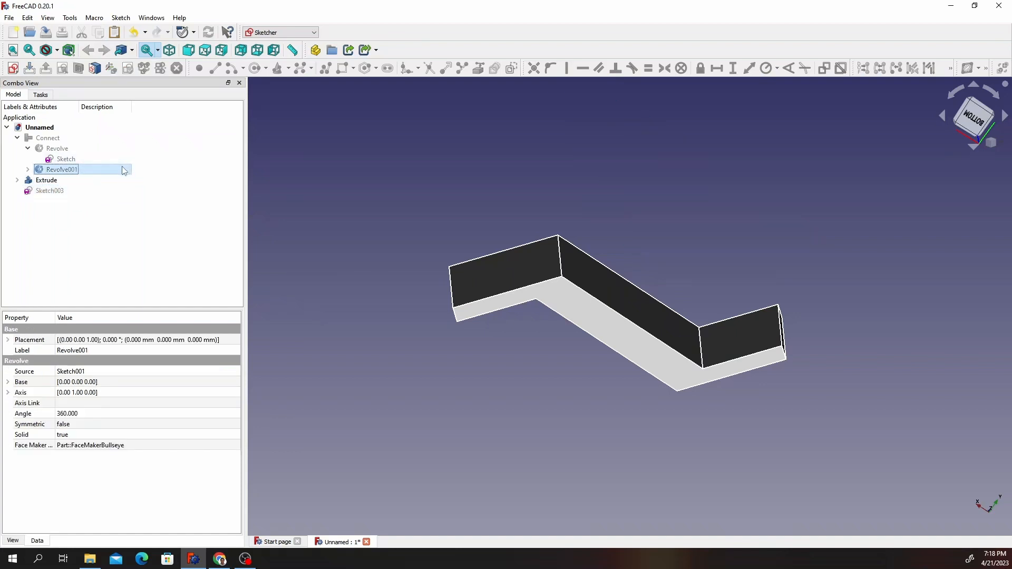
{"action": "left_click", "coordinate": [47, 181]}
{"action": "key", "text": "space"}
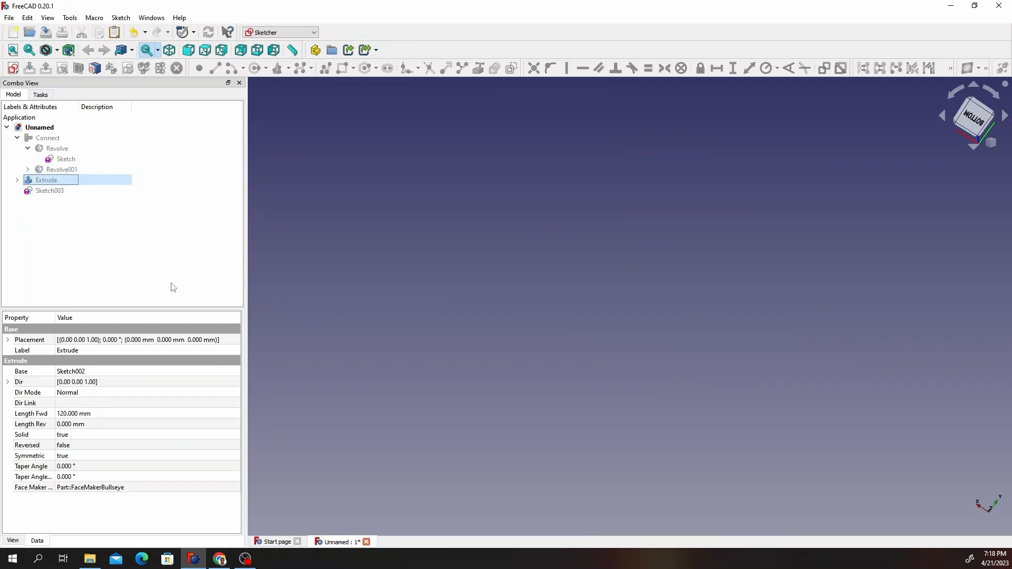
Open the copied sketch, Sketch003, for editing and convert all of its geometry to construction lines.
{"action": "left_click", "coordinate": [56, 193]}
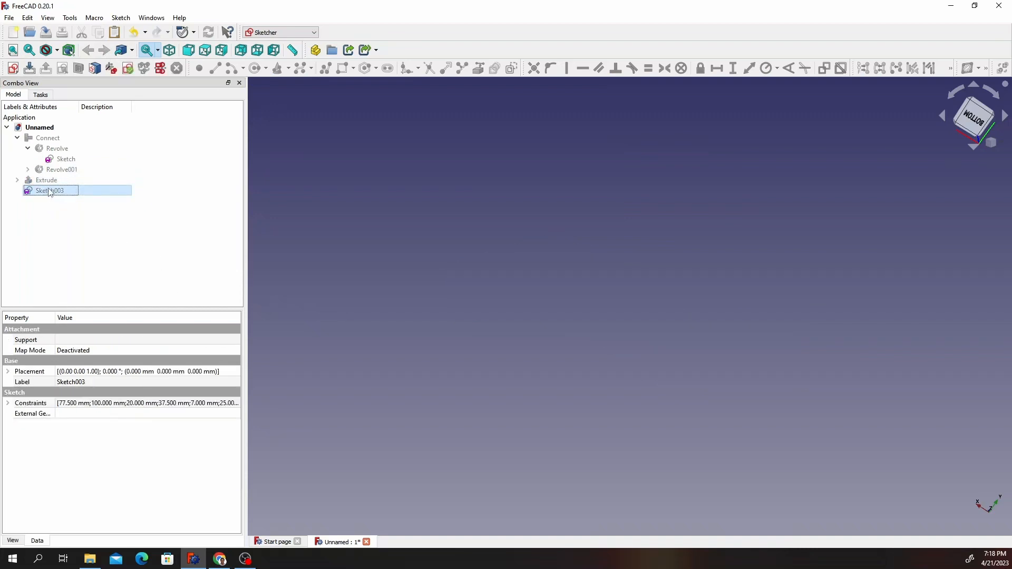
{"action": "double_click", "coordinate": [50, 191]}
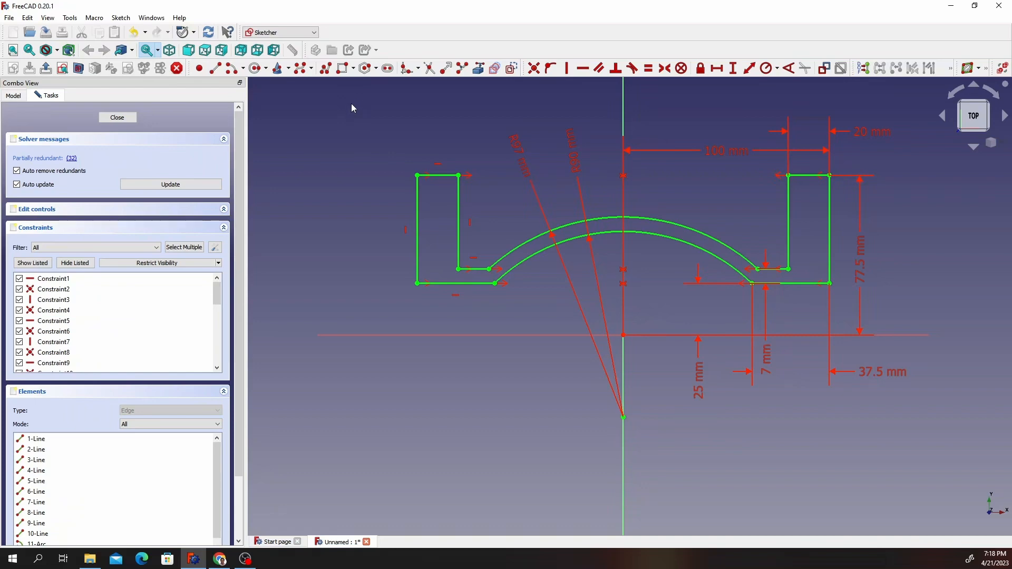
{"action": "mouse_move", "coordinate": [352, 104]}
{"action": "left_mouse_down"}
{"action": "mouse_move", "coordinate": [472, 193]}
{"action": "mouse_move", "coordinate": [926, 318]}
{"action": "mouse_move", "coordinate": [952, 439]}
{"action": "mouse_move", "coordinate": [944, 454]}
{"action": "mouse_move", "coordinate": [932, 451]}
{"action": "left_mouse_up"}
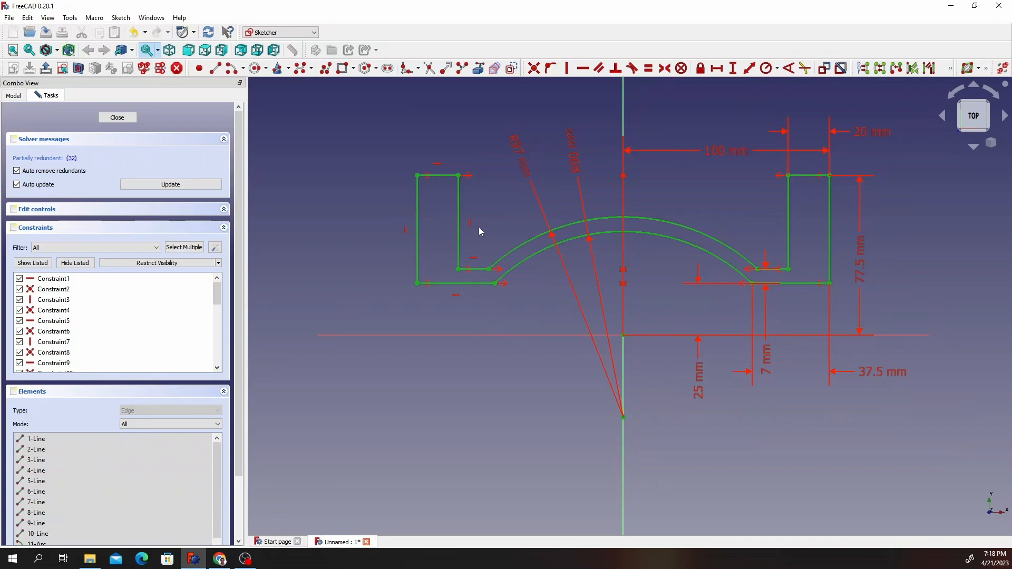
{"action": "left_click", "coordinate": [511, 68]}
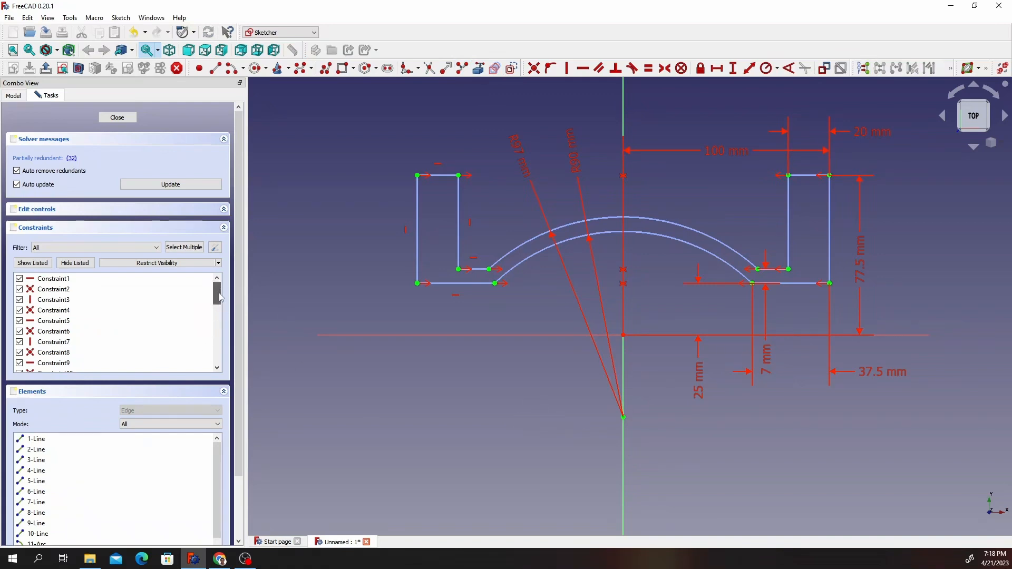
Hide the eight dimensional constraints, Constraint24 to Constraint31, in the copied sketch.
{"action": "left_click_drag", "start_coordinate": [221, 297], "coordinate": [221, 357]}
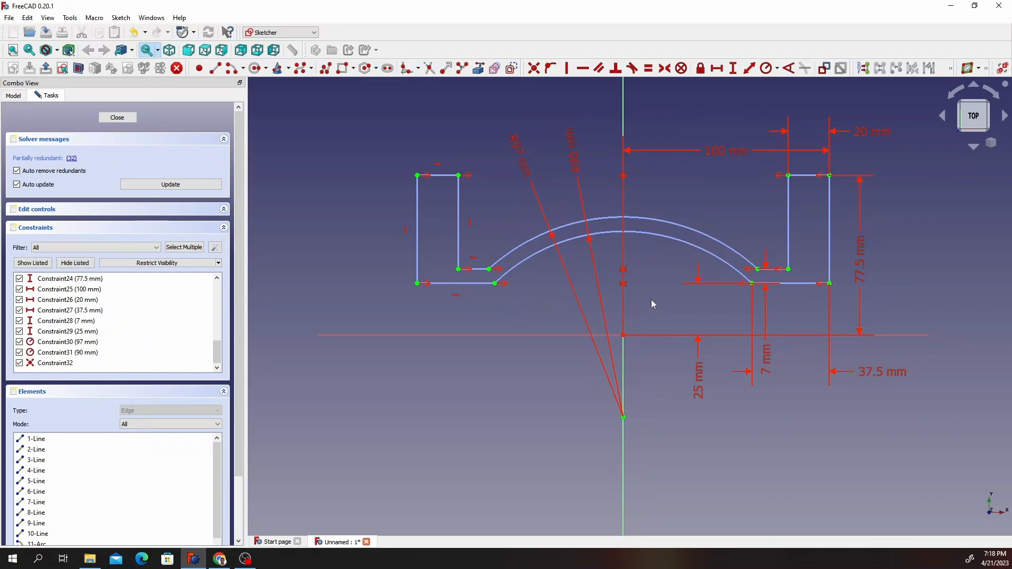
{"action": "left_click", "coordinate": [19, 353]}
{"action": "left_click", "coordinate": [20, 342]}
{"action": "left_click", "coordinate": [19, 331]}
{"action": "left_click", "coordinate": [19, 321]}
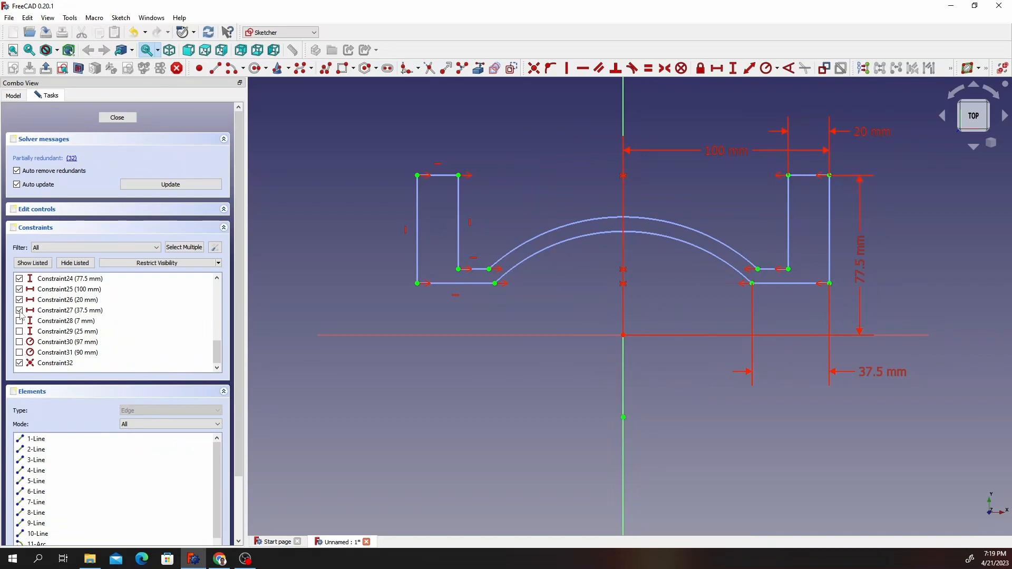
{"action": "left_click", "coordinate": [19, 310]}
{"action": "left_click", "coordinate": [19, 299]}
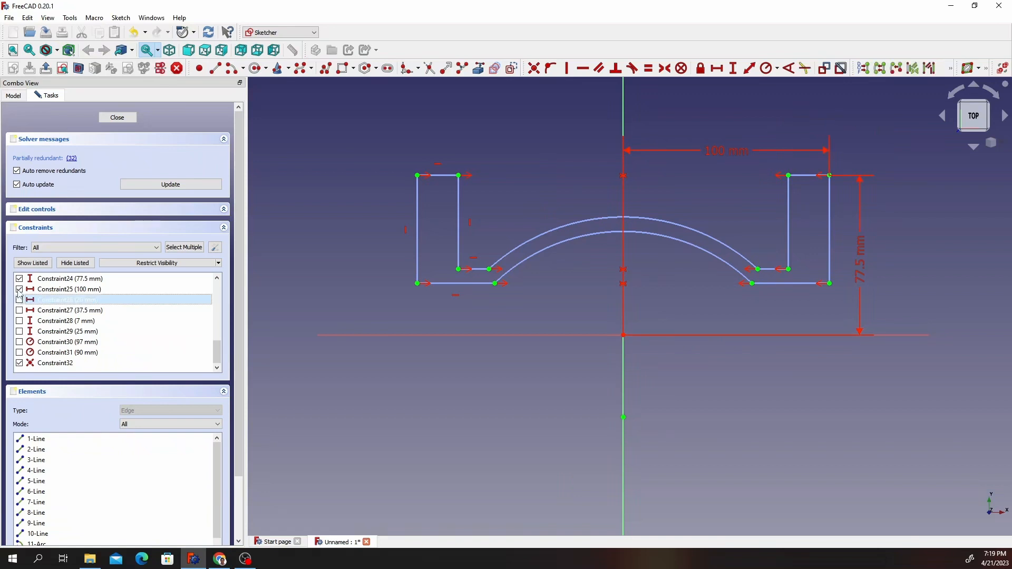
{"action": "left_click", "coordinate": [20, 289]}
{"action": "left_click", "coordinate": [19, 278]}
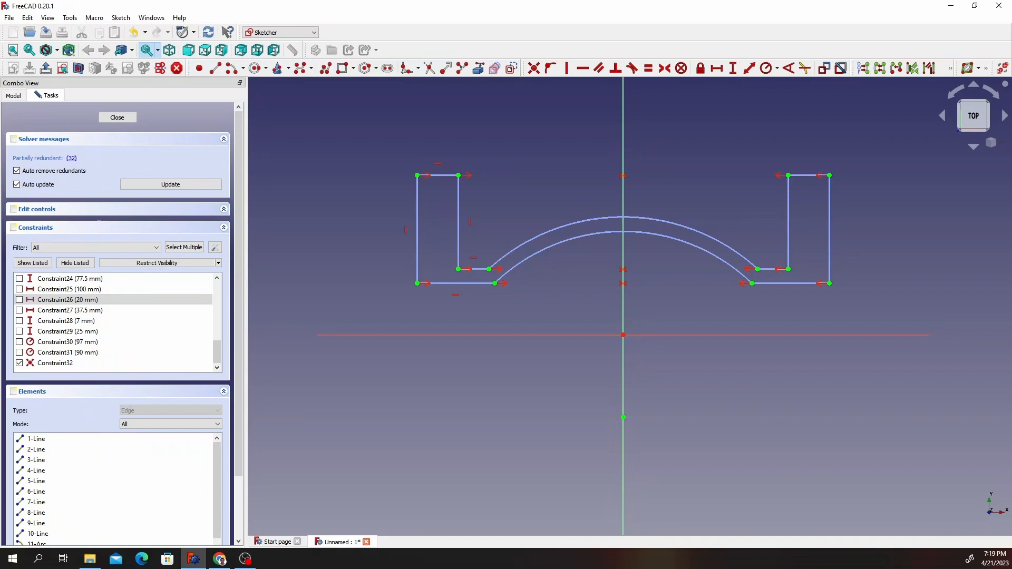
Draw an open rectangular polyline about 40 mm high below the construction profile, leaving a gap in the middle of its upper side.
{"action": "left_click", "coordinate": [326, 69]}
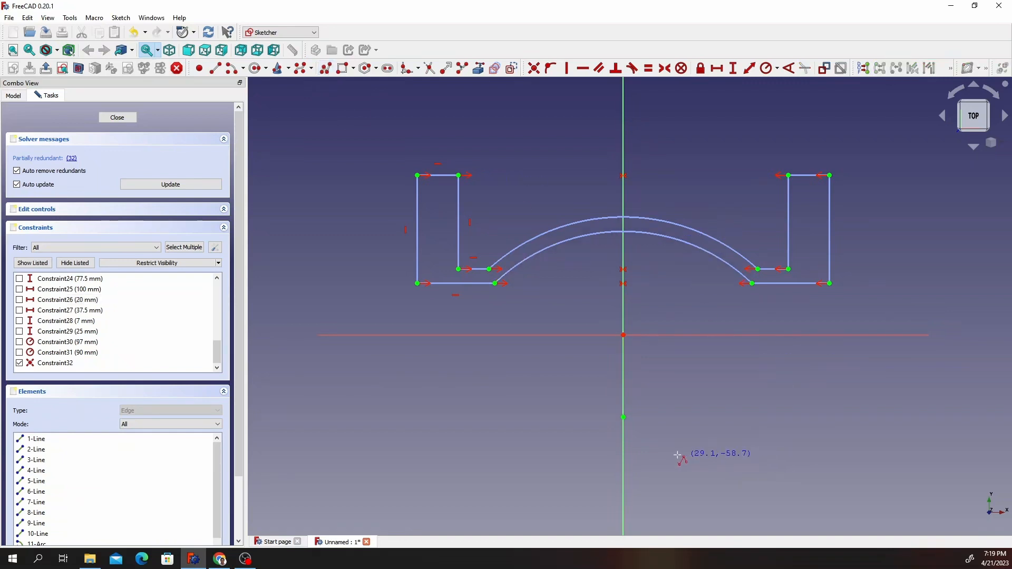
{"action": "left_click", "coordinate": [661, 314]}
{"action": "left_click", "coordinate": [784, 314]}
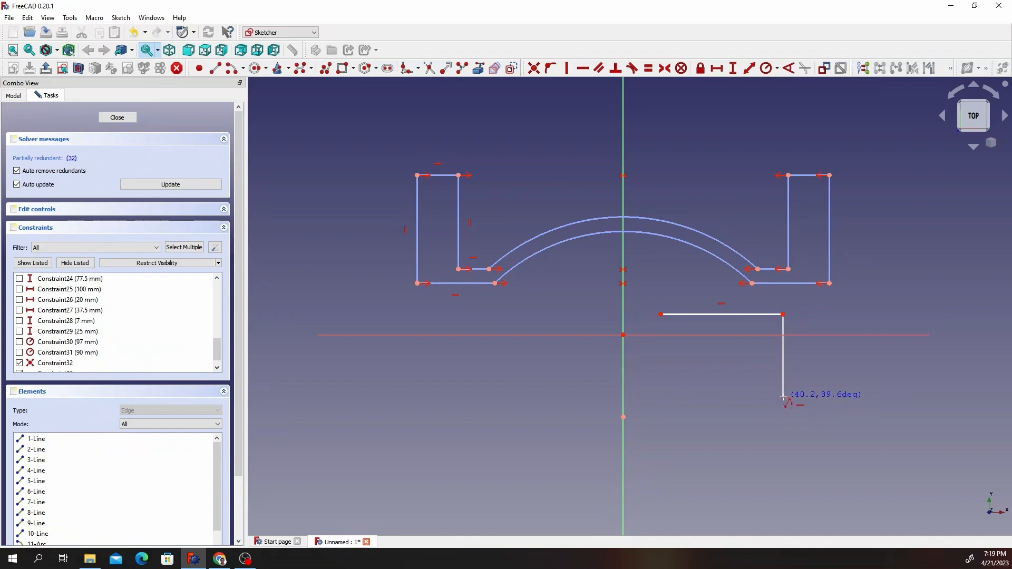
{"action": "left_click", "coordinate": [783, 397]}
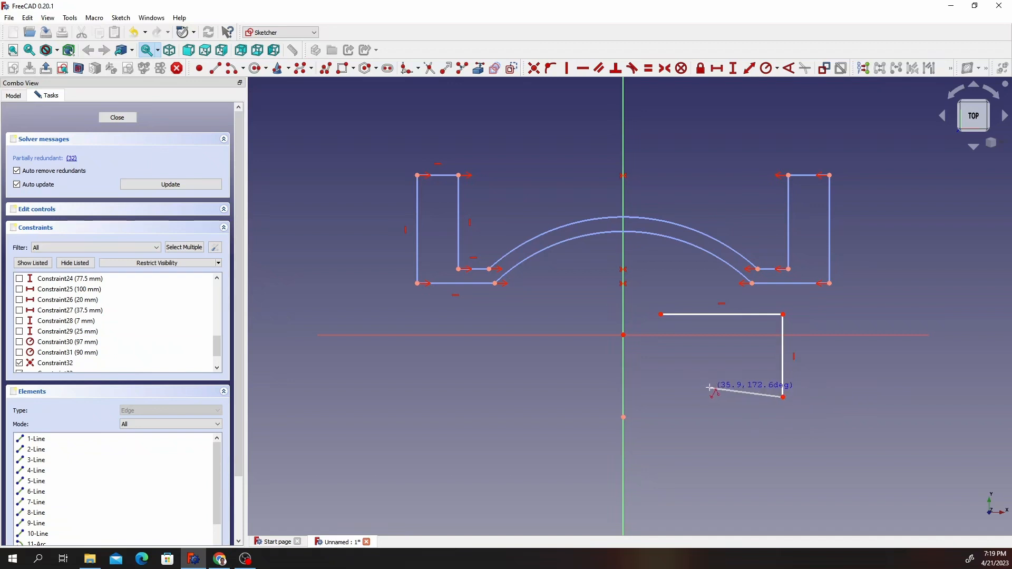
{"action": "left_click", "coordinate": [438, 397]}
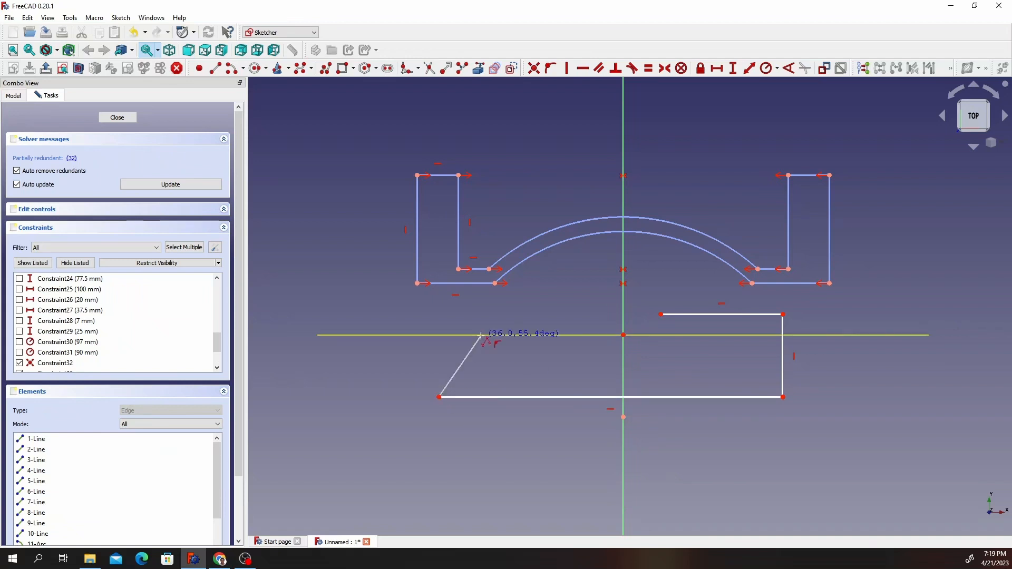
{"action": "left_click", "coordinate": [438, 314]}
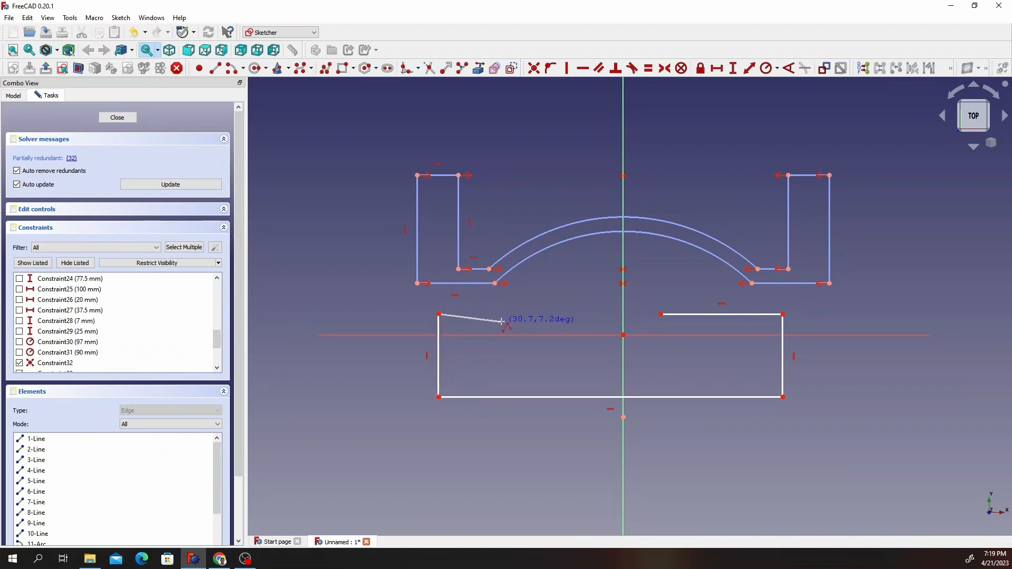
{"action": "left_click", "coordinate": [558, 315]}
{"action": "key", "text": "Escape"}
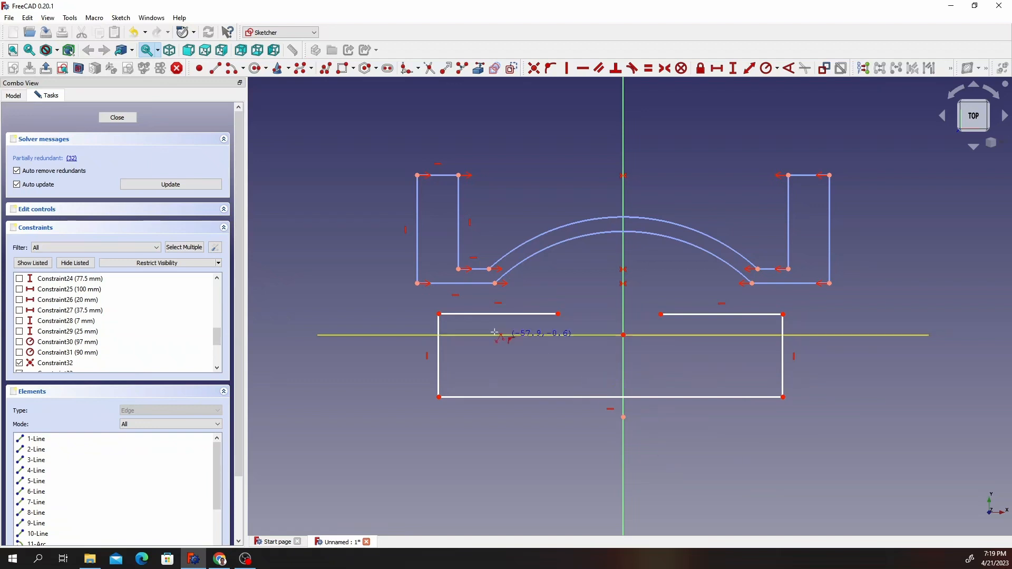
Draw an upward-bulging arc of about 38 mm radius over the gap in the polyline's upper side.
{"action": "left_click", "coordinate": [234, 69]}
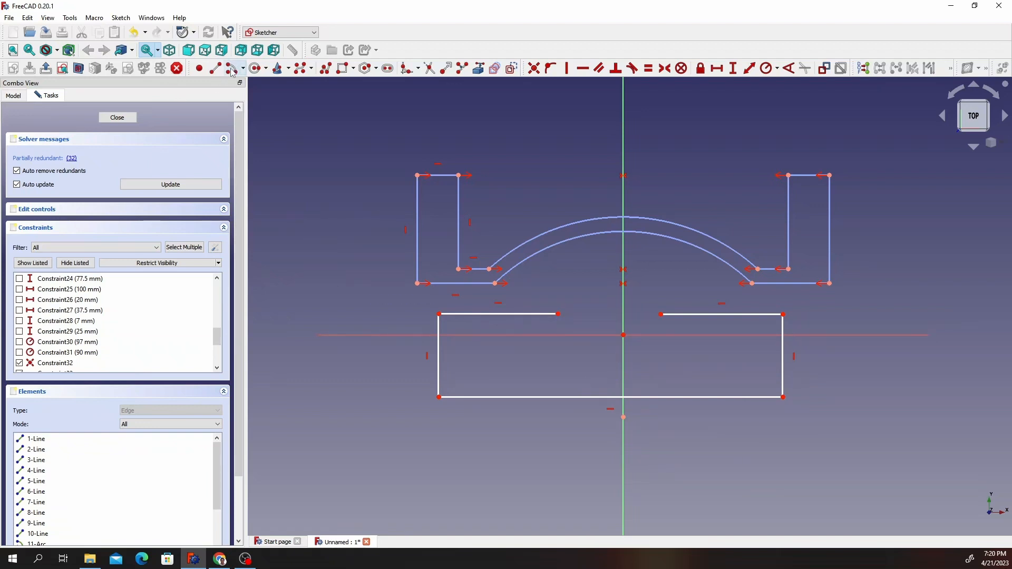
{"action": "left_click", "coordinate": [608, 359]}
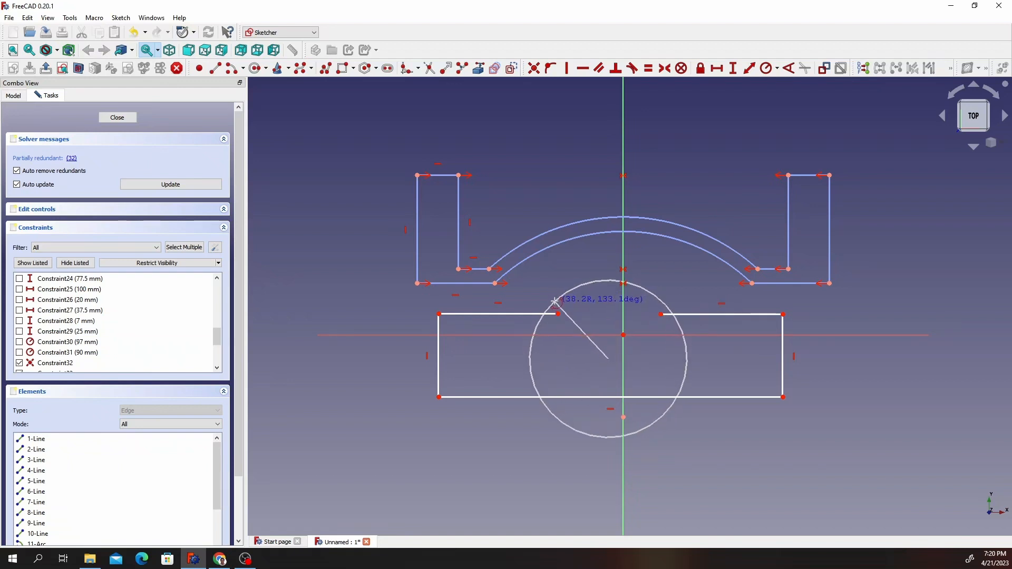
{"action": "left_click", "coordinate": [554, 301]}
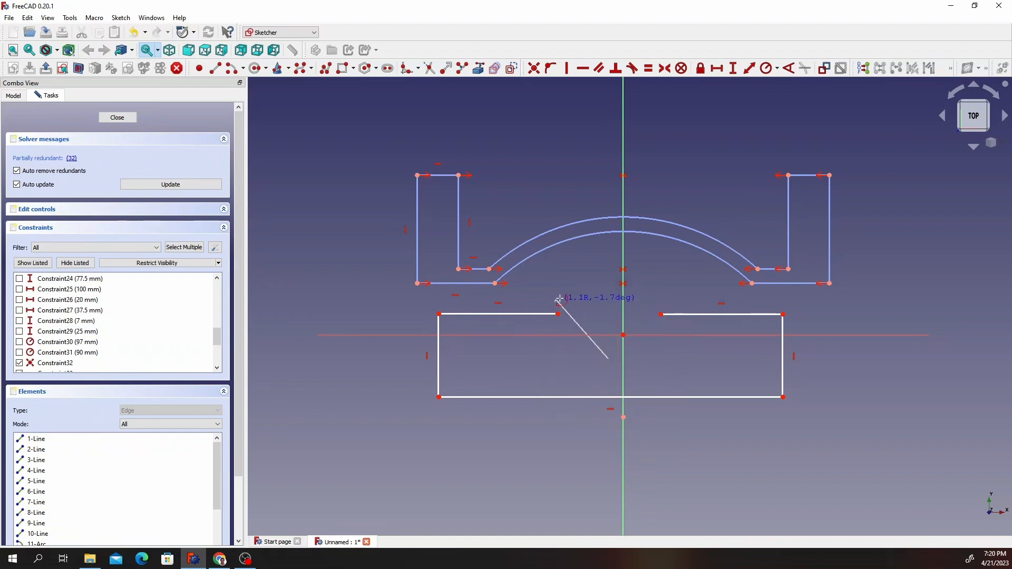
{"action": "left_click", "coordinate": [663, 303]}
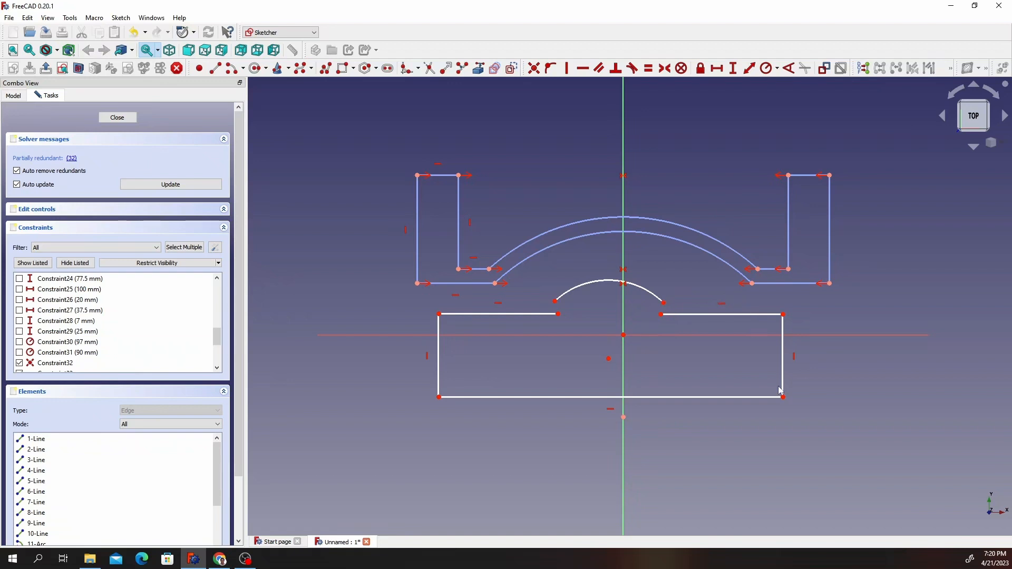
Join both arc ends to the neighbouring ends of the polyline with coincident constraints, closing the outline.
{"action": "left_click", "coordinate": [559, 315]}
{"action": "left_click", "coordinate": [556, 302]}
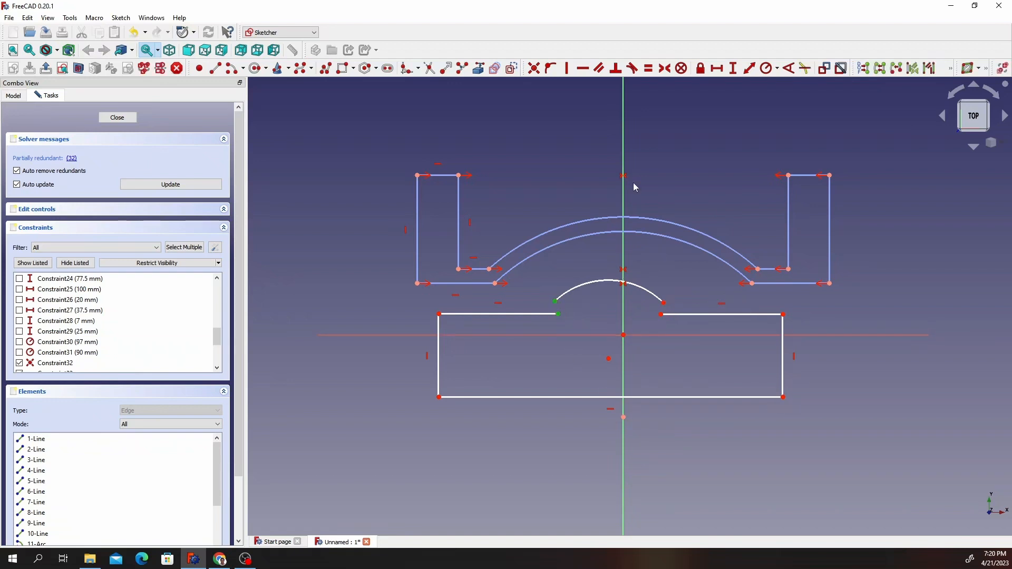
{"action": "left_click", "coordinate": [534, 68]}
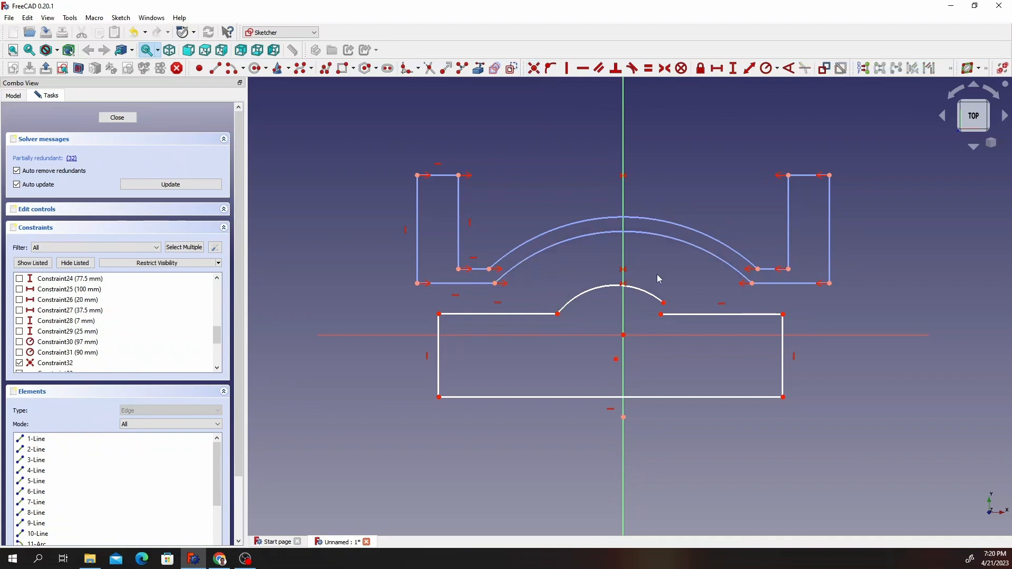
{"action": "left_click", "coordinate": [662, 315]}
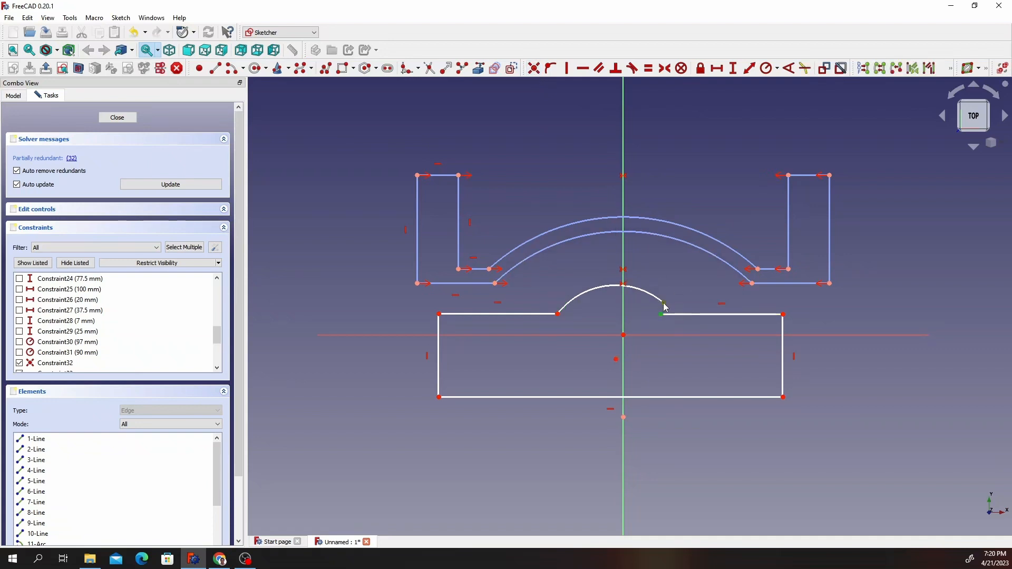
{"action": "left_click", "coordinate": [664, 302]}
{"action": "left_click", "coordinate": [534, 68]}
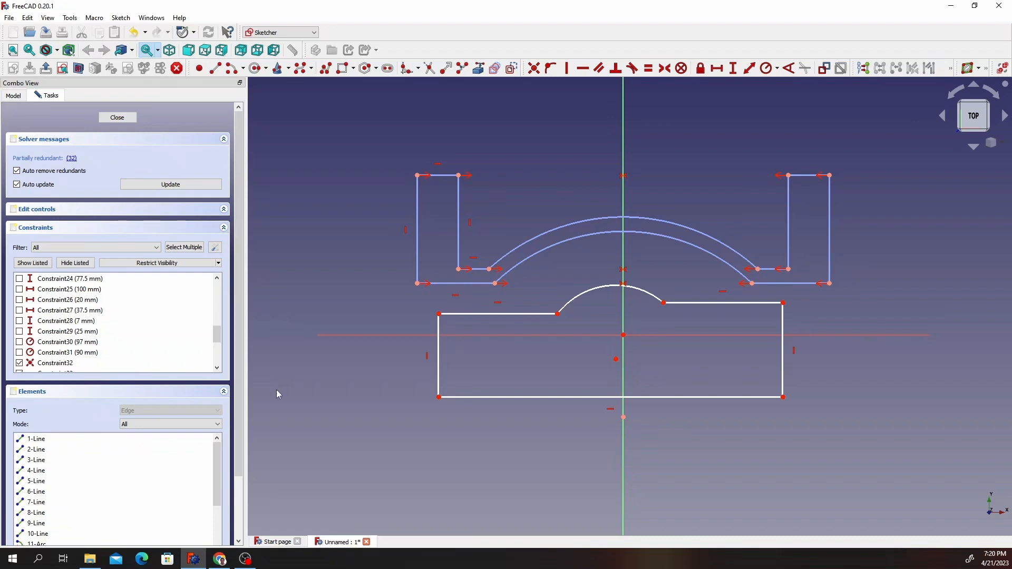
Try to centre the outline's upper-right corner on the construction profile's right outer edge with a symmetry constraint, and undo it.
{"action": "left_click", "coordinate": [783, 304]}
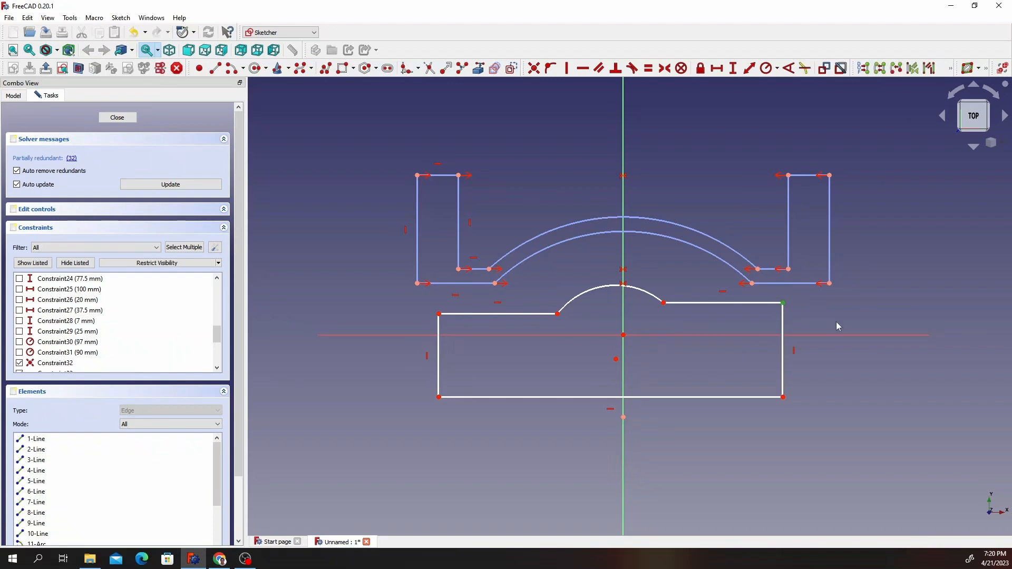
{"action": "left_click", "coordinate": [830, 246]}
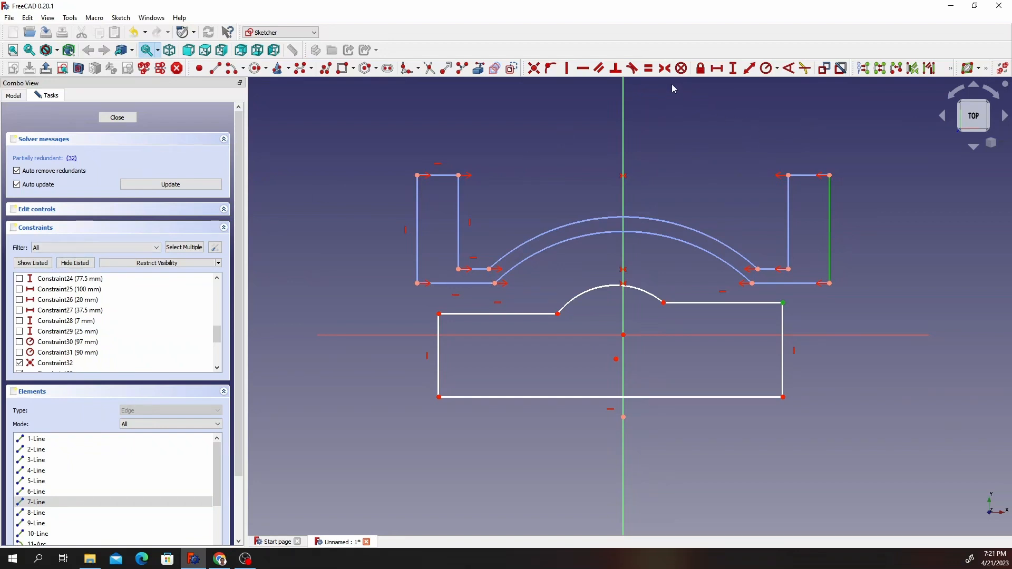
{"action": "left_click", "coordinate": [665, 69]}
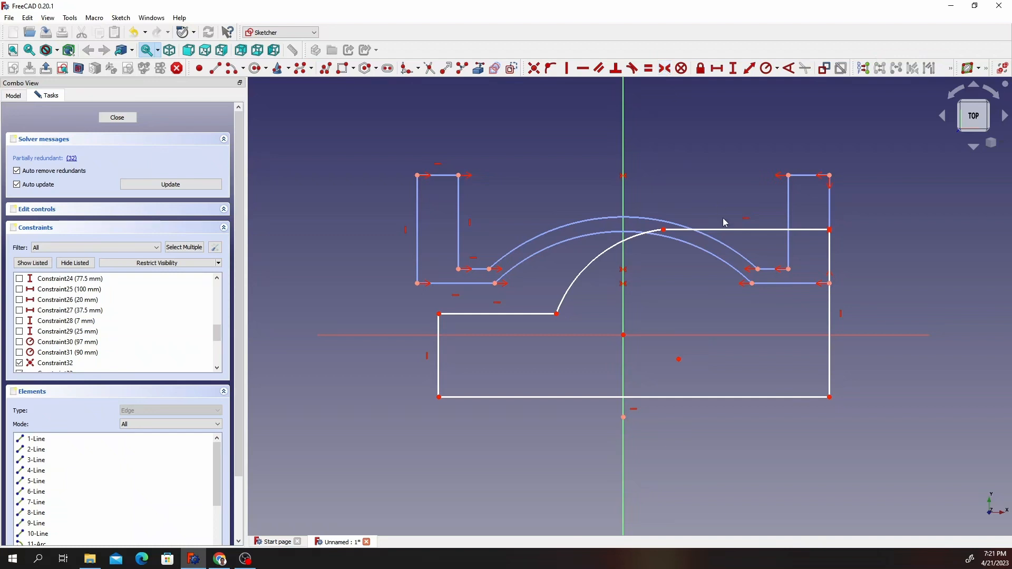
{"action": "left_click_drag", "start_coordinate": [663, 231], "coordinate": [688, 254]}
{"action": "key", "text": "ctrl+z"}
{"action": "key", "text": "ctrl+z"}
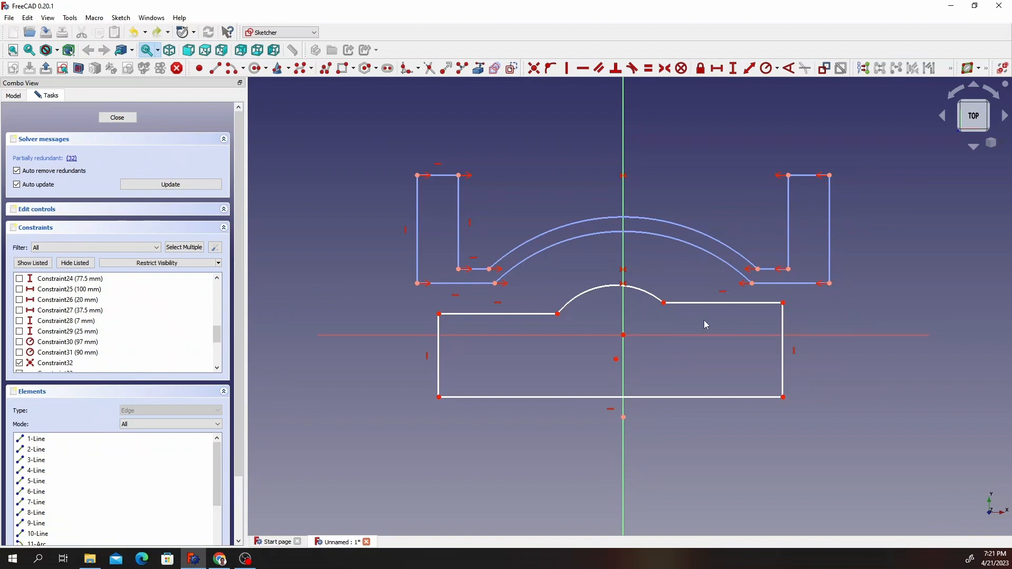
Shift the arc's right end down and the outline's lower-right corner up and outward, roughly levelling the two upper segments.
{"action": "mouse_move", "coordinate": [663, 304]}
{"action": "left_mouse_down"}
{"action": "mouse_move", "coordinate": [665, 329]}
{"action": "mouse_move", "coordinate": [655, 322]}
{"action": "left_mouse_up"}
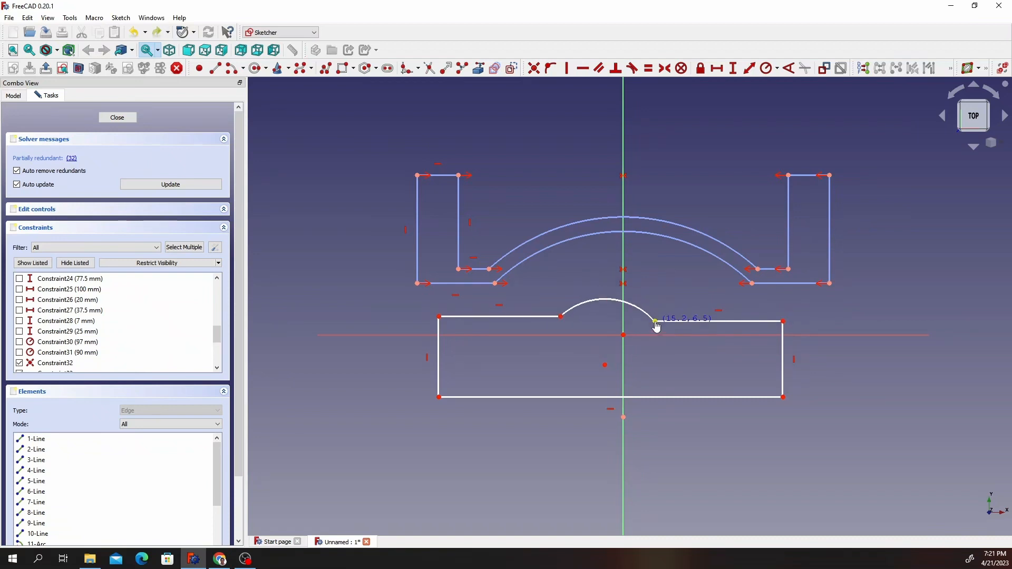
{"action": "left_click_drag", "start_coordinate": [783, 397], "coordinate": [821, 376]}
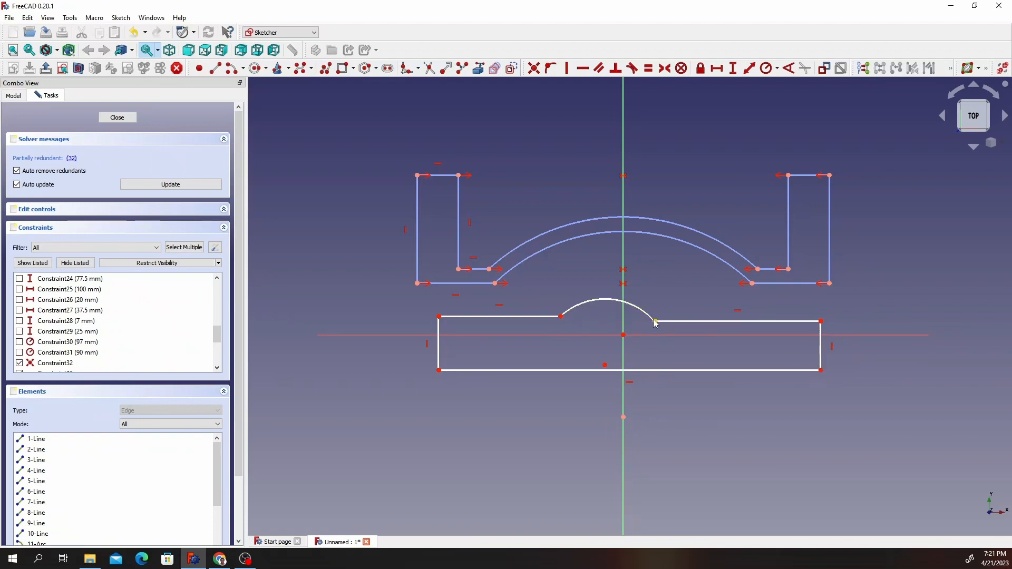
{"action": "left_click_drag", "start_coordinate": [655, 321], "coordinate": [666, 319]}
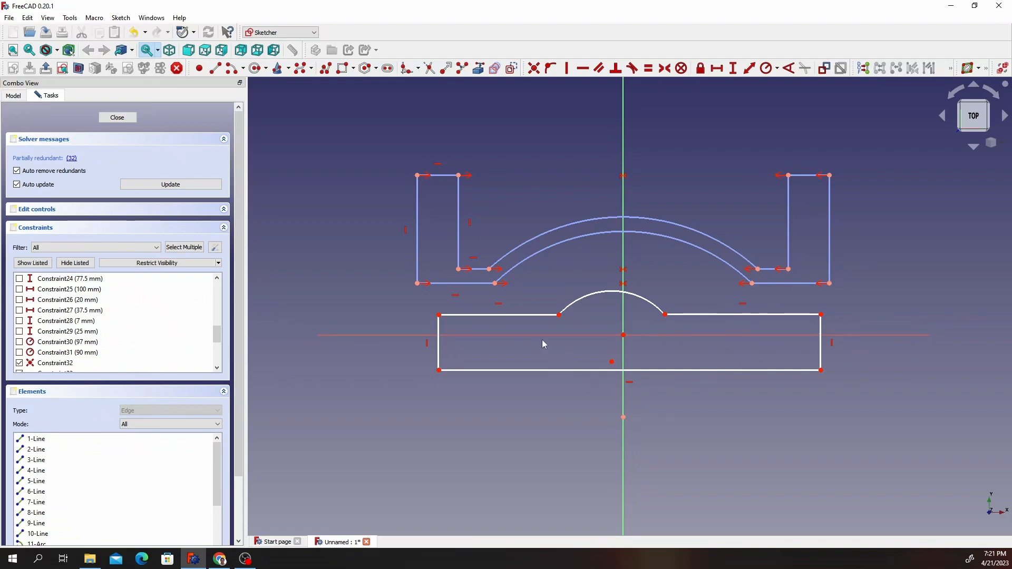
Make the arc's two end points symmetric about the sketch's vertical axis.
{"action": "left_click", "coordinate": [560, 315]}
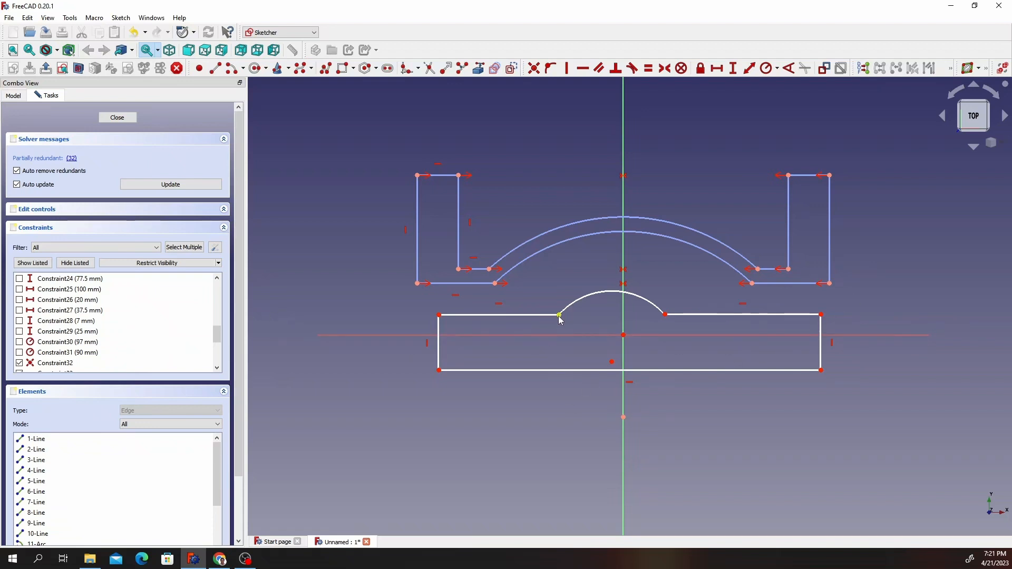
{"action": "left_click", "coordinate": [665, 315]}
{"action": "left_click", "coordinate": [665, 67]}
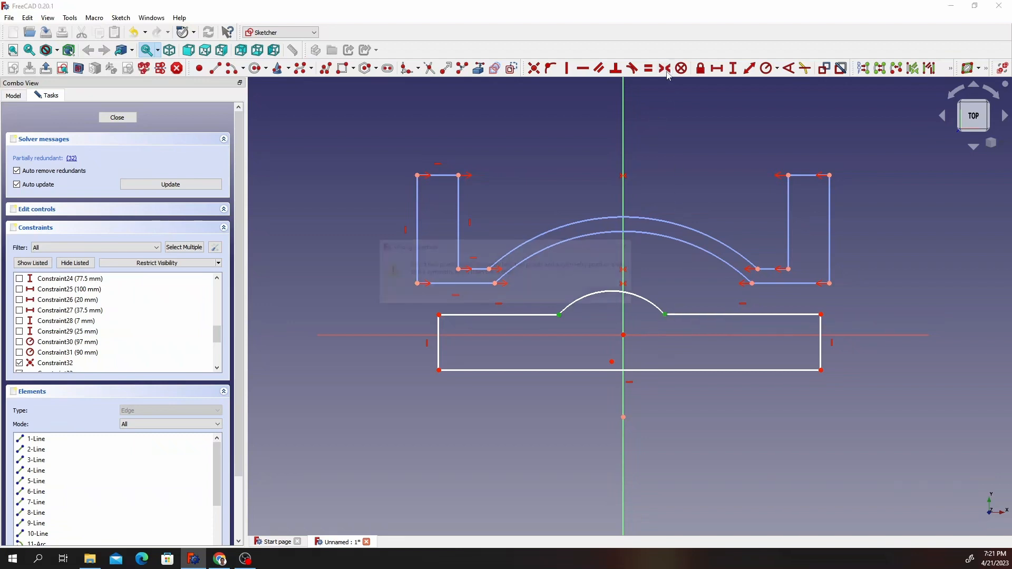
{"action": "left_click", "coordinate": [610, 292]}
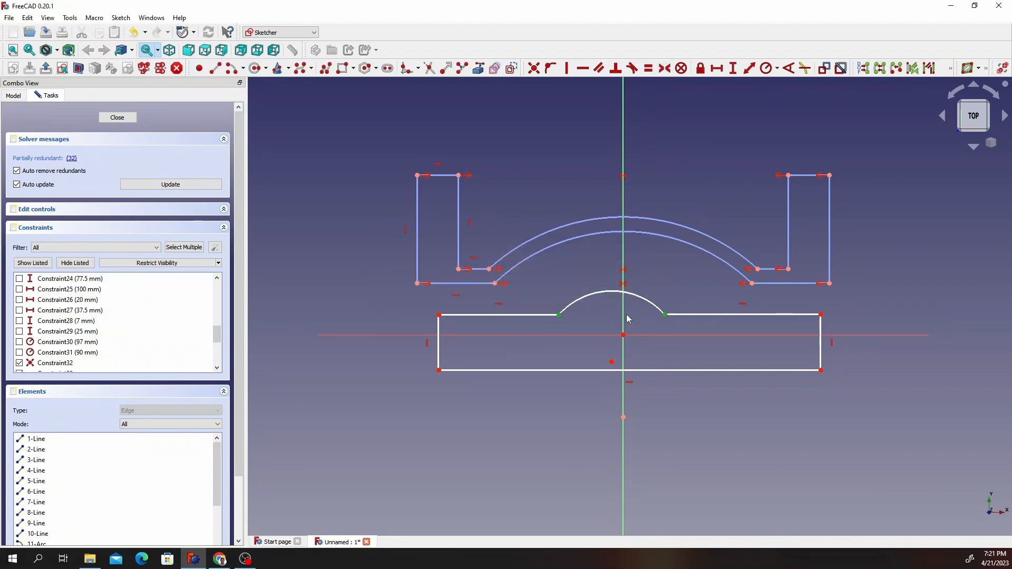
{"action": "left_click", "coordinate": [666, 68]}
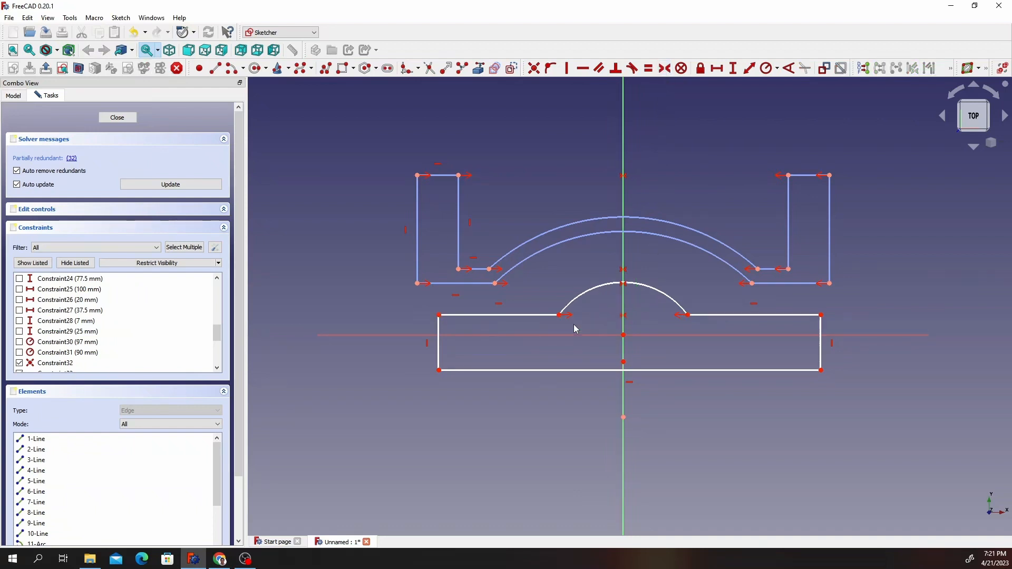
Make the outline's two upper outer corners symmetric about the vertical axis.
{"action": "left_click", "coordinate": [439, 316]}
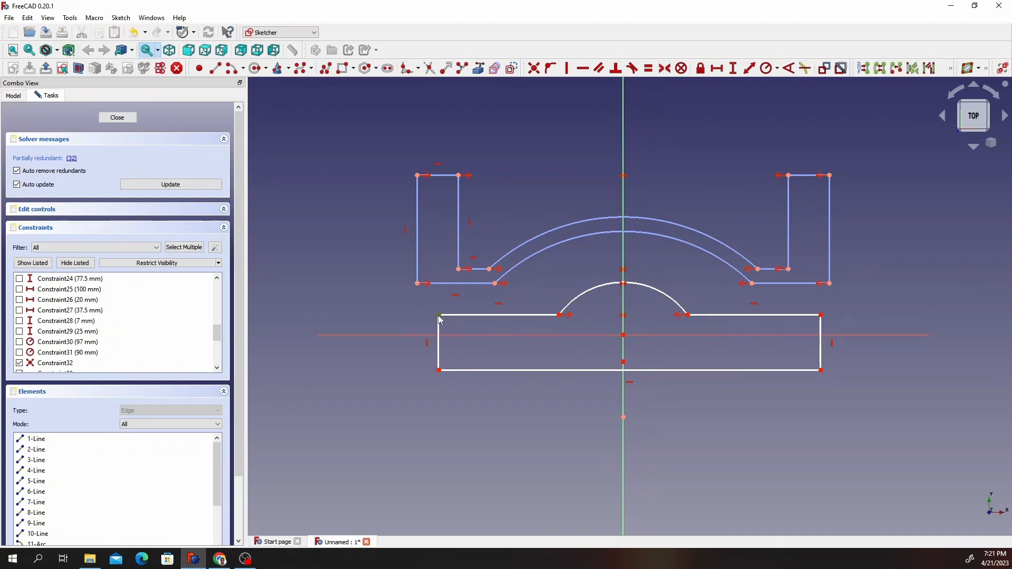
{"action": "left_click", "coordinate": [820, 315]}
{"action": "left_click", "coordinate": [665, 68]}
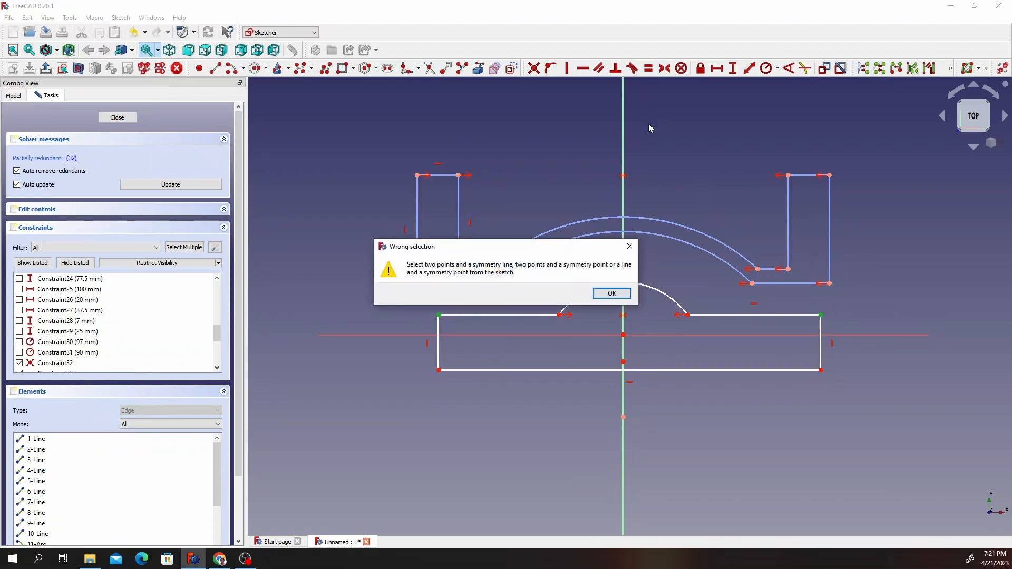
{"action": "left_click", "coordinate": [612, 293]}
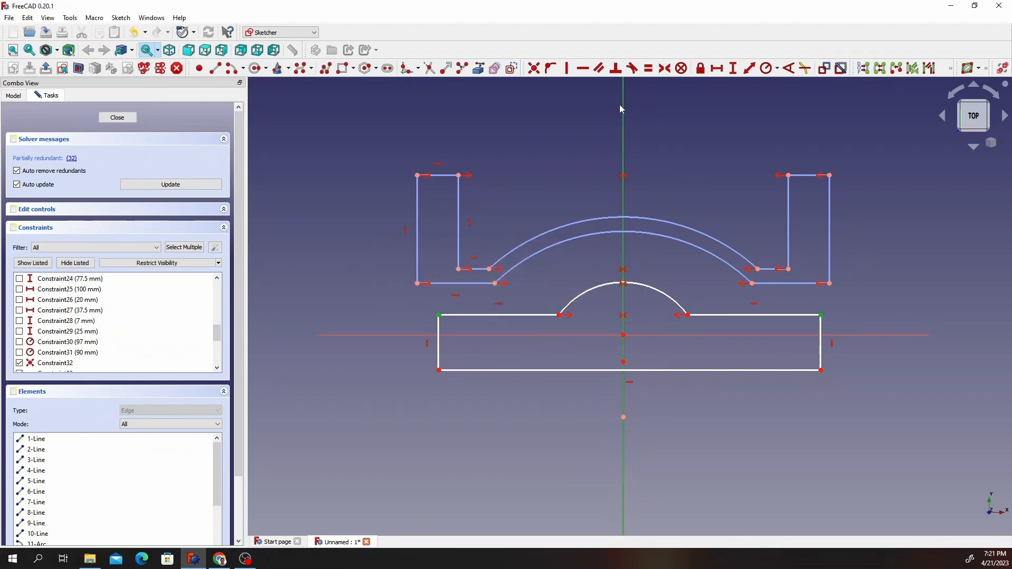
{"action": "left_click", "coordinate": [665, 68]}
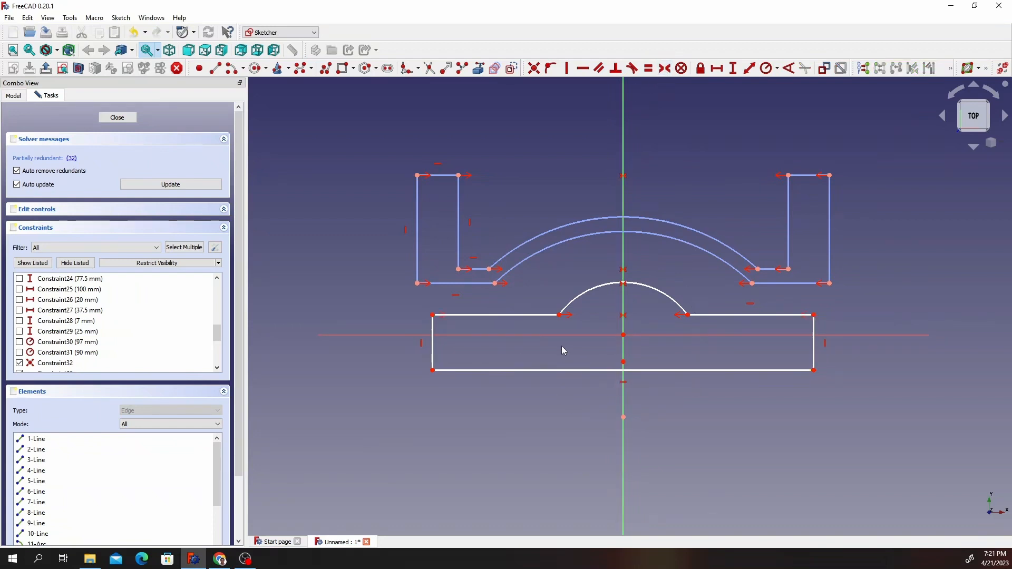
Pull the outline's lower-left corner slightly inward and make both lower corners symmetric about the vertical axis.
{"action": "left_click_drag", "start_coordinate": [433, 370], "coordinate": [437, 371]}
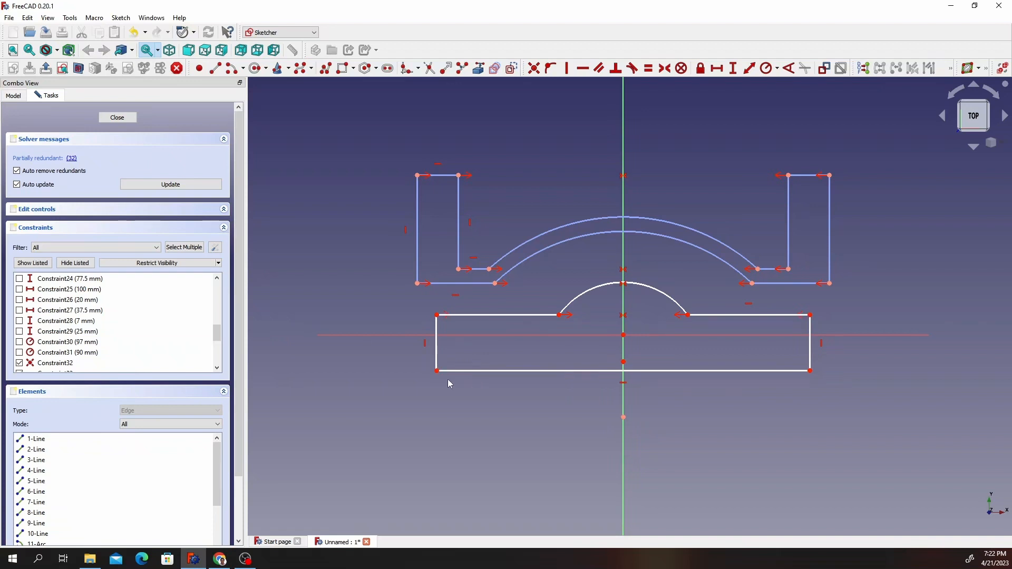
{"action": "left_click", "coordinate": [436, 371]}
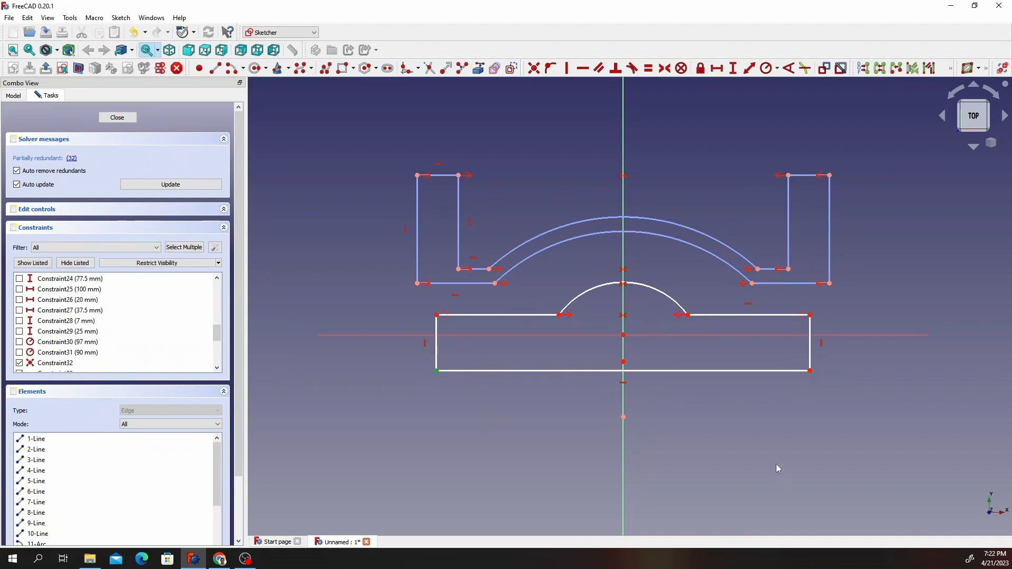
{"action": "left_click", "coordinate": [810, 371]}
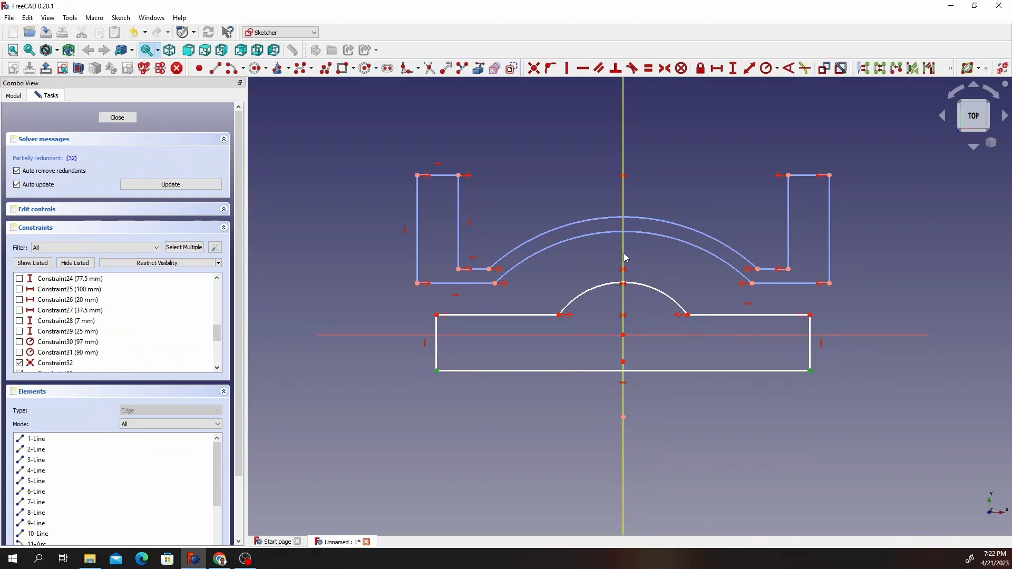
{"action": "left_click", "coordinate": [665, 68]}
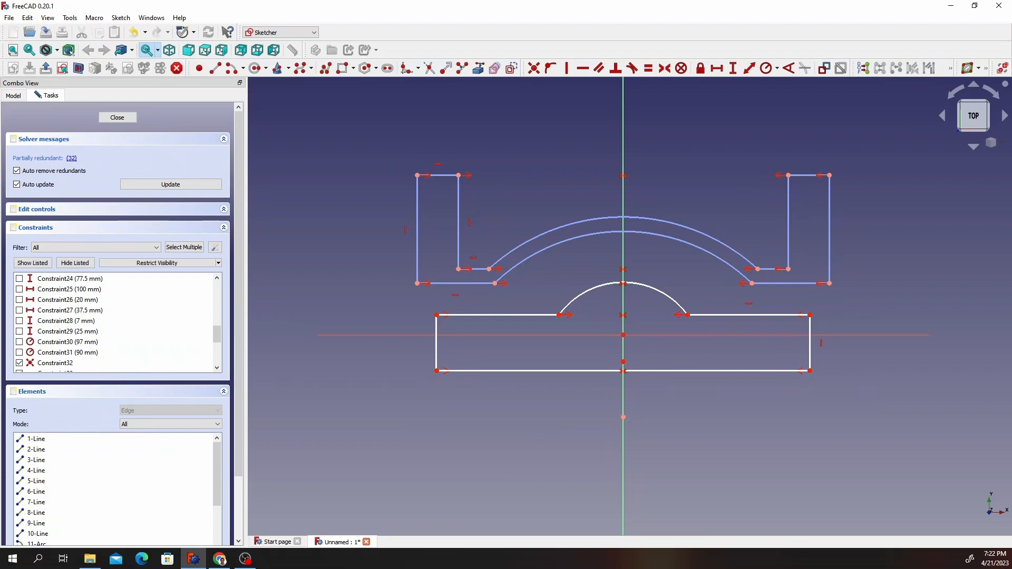
Constrain the outline's upper-right corner onto the construction profile's right outer edge and its lower-right corner onto the horizontal axis.
{"action": "left_click", "coordinate": [810, 316]}
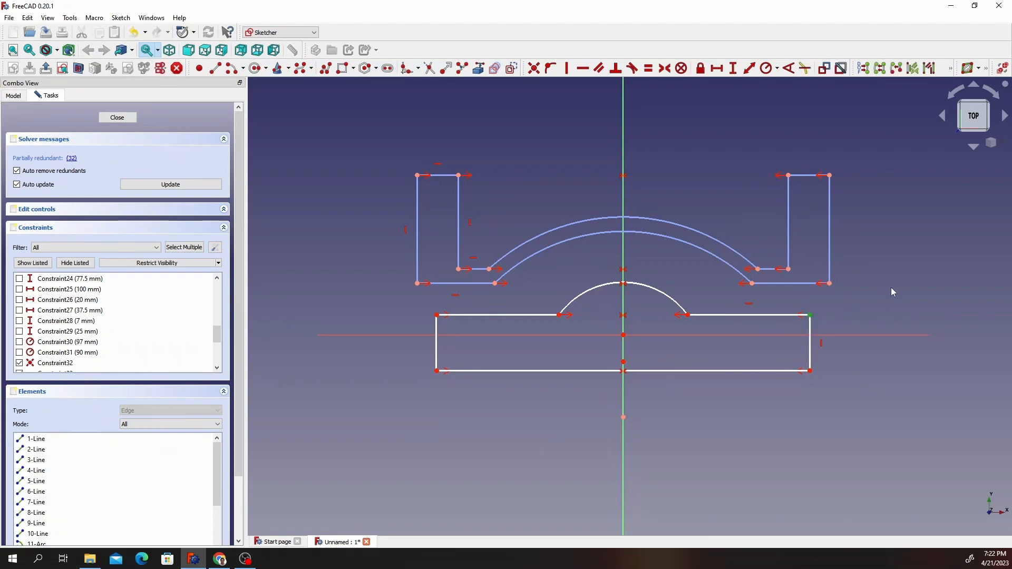
{"action": "left_click", "coordinate": [830, 243]}
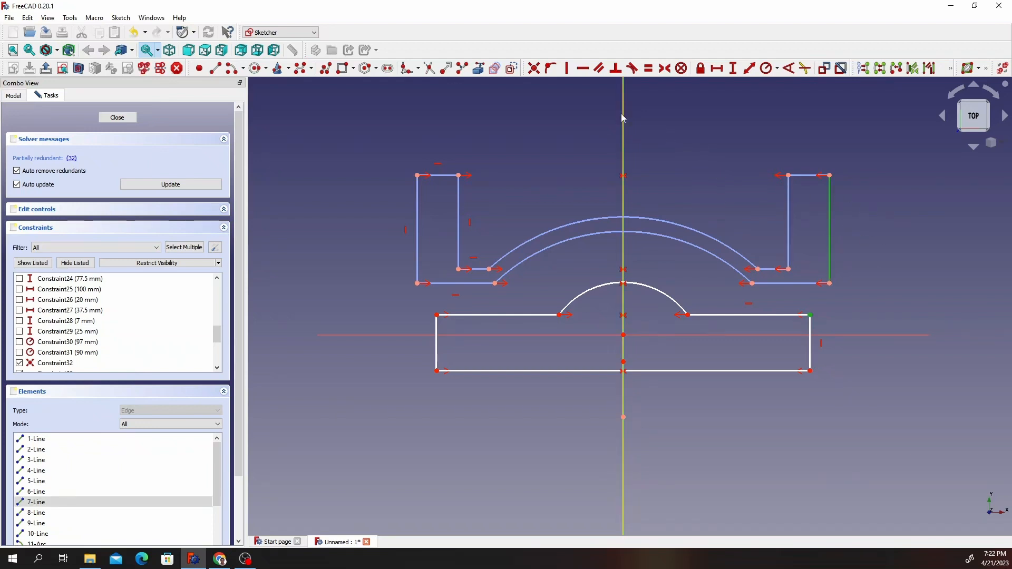
{"action": "left_click", "coordinate": [550, 68]}
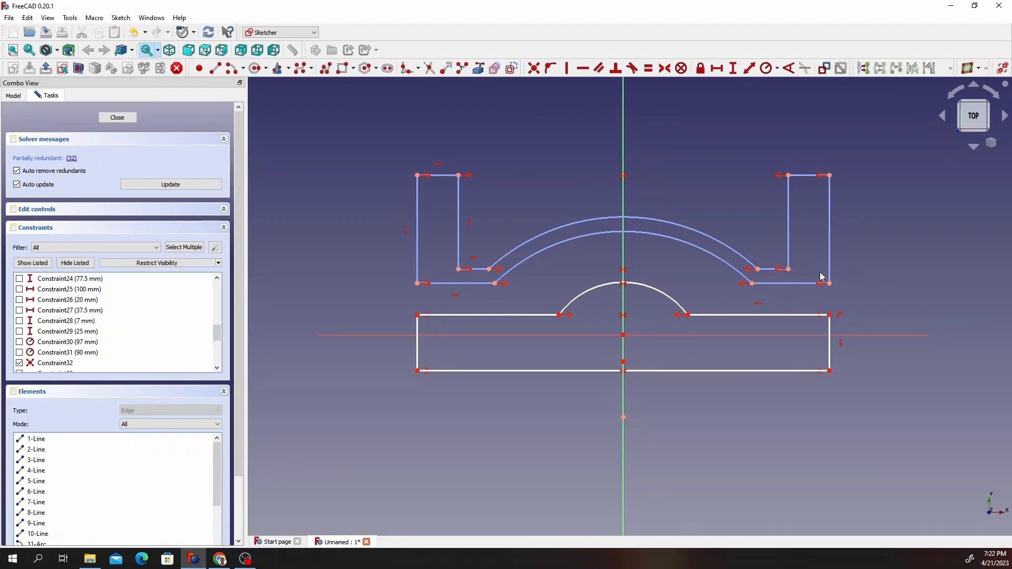
{"action": "left_click", "coordinate": [831, 372]}
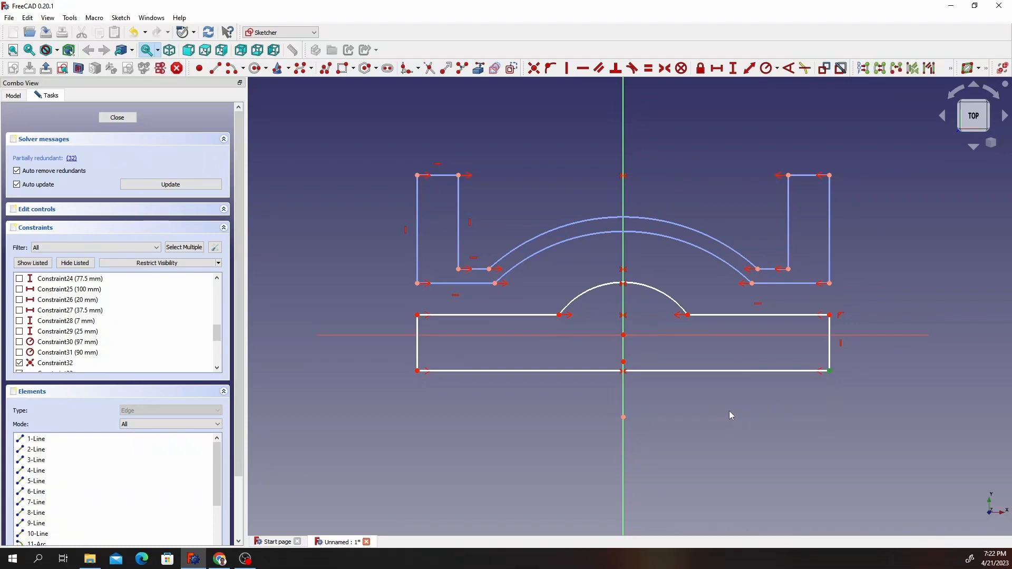
{"action": "left_click", "coordinate": [665, 335]}
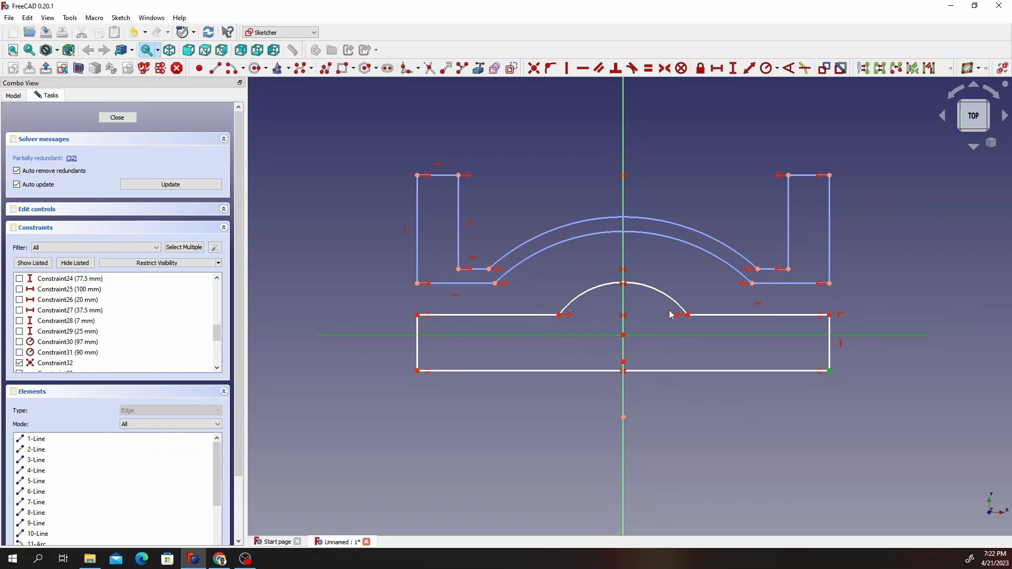
{"action": "left_click", "coordinate": [553, 69]}
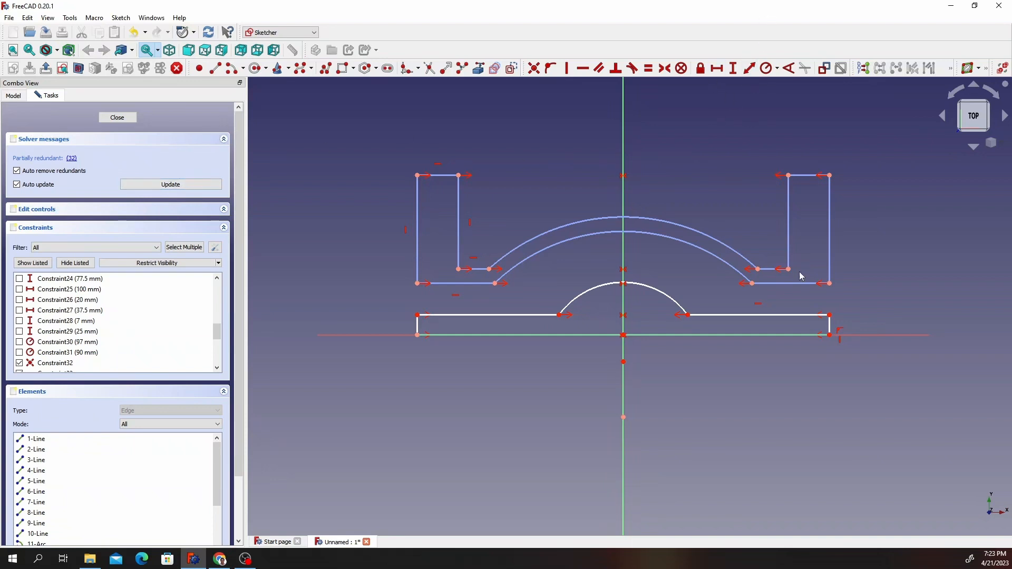
Set the vertical distance between the outline's upper-right corner and the origin to 28.5 mm.
{"action": "left_click", "coordinate": [829, 316]}
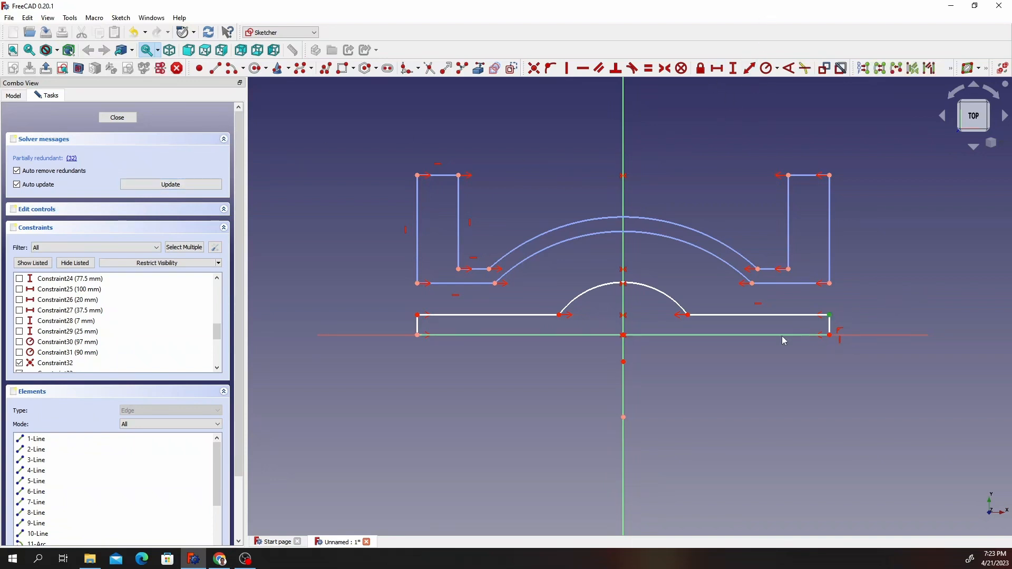
{"action": "left_click", "coordinate": [623, 337]}
{"action": "left_click", "coordinate": [732, 71]}
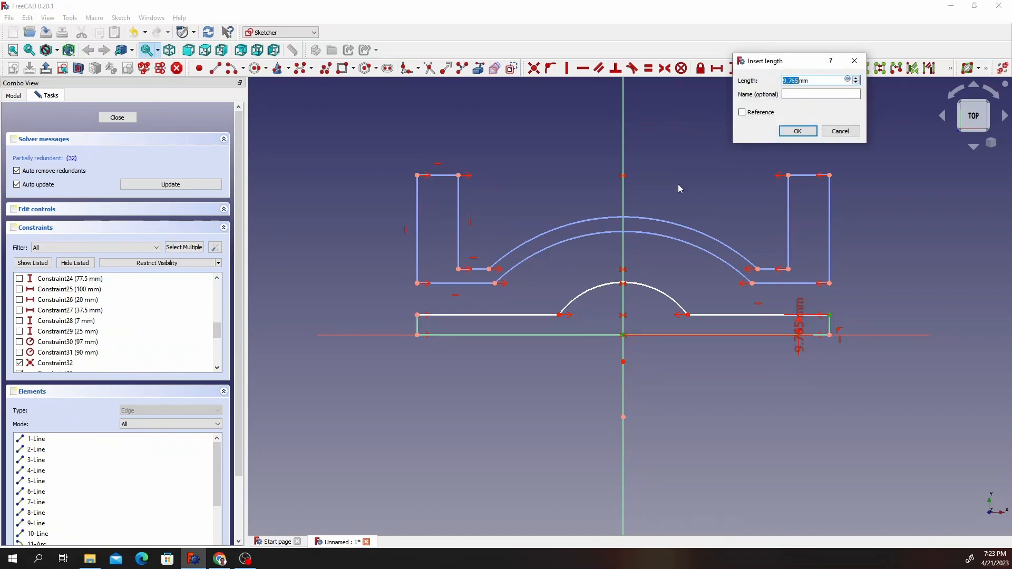
{"action": "type", "text": "28.5"}
{"action": "key", "text": "Return"}
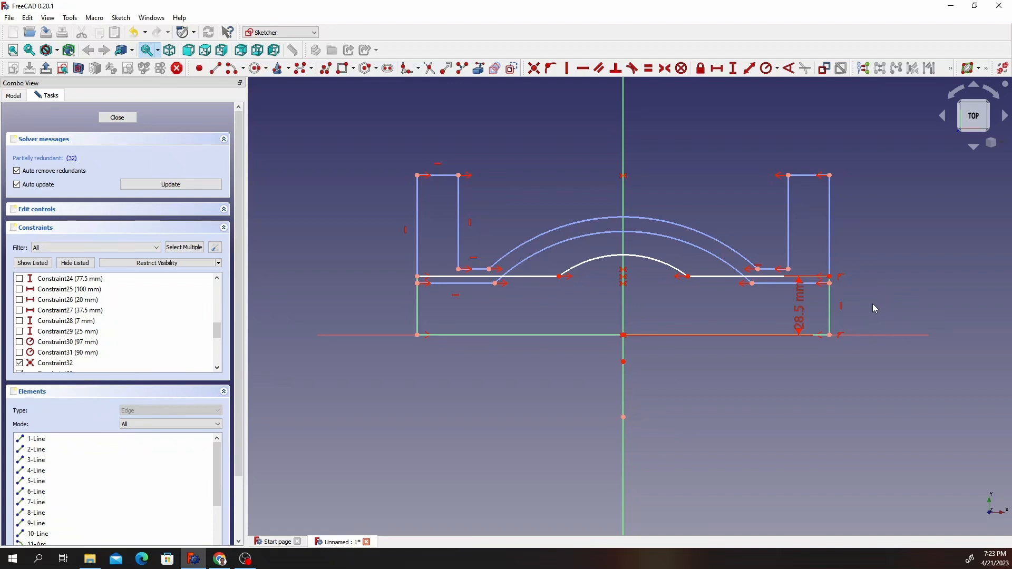
Set the outline's upper-right horizontal segment to 36.75 mm long and move both dimension labels clear of the profile.
{"action": "left_click", "coordinate": [734, 280]}
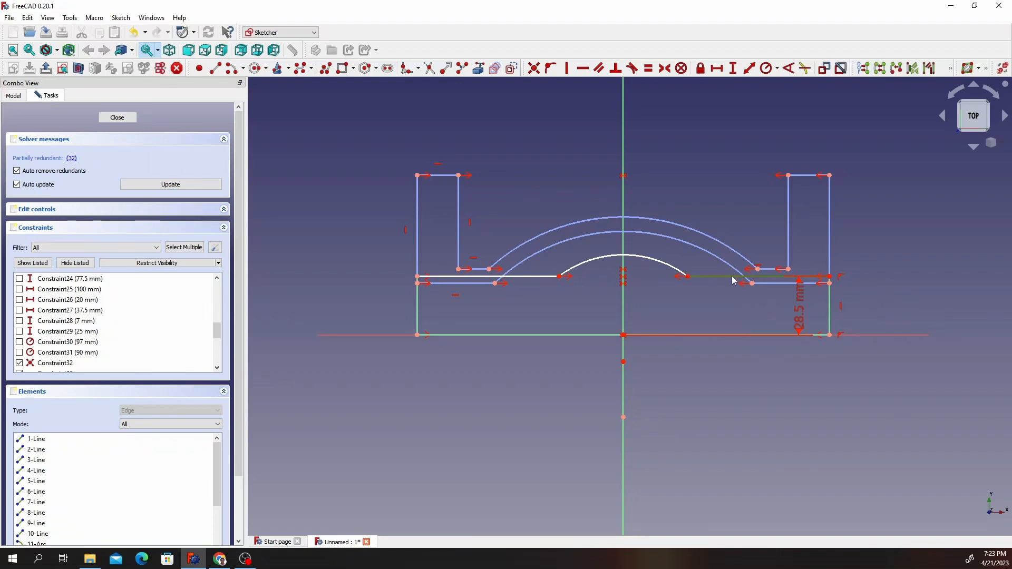
{"action": "left_click", "coordinate": [718, 69]}
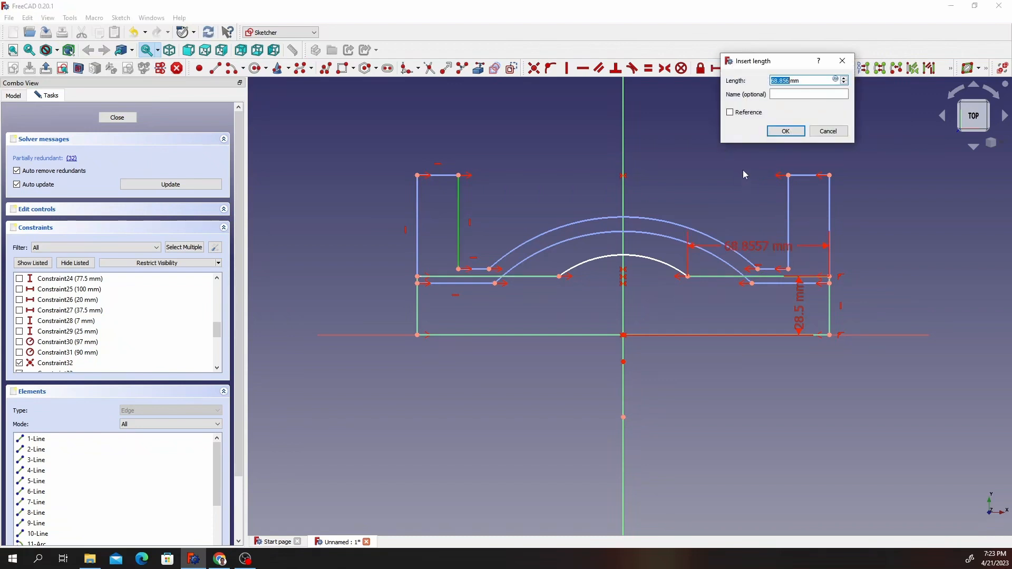
{"action": "type", "text": "36.75"}
{"action": "left_click", "coordinate": [785, 131]}
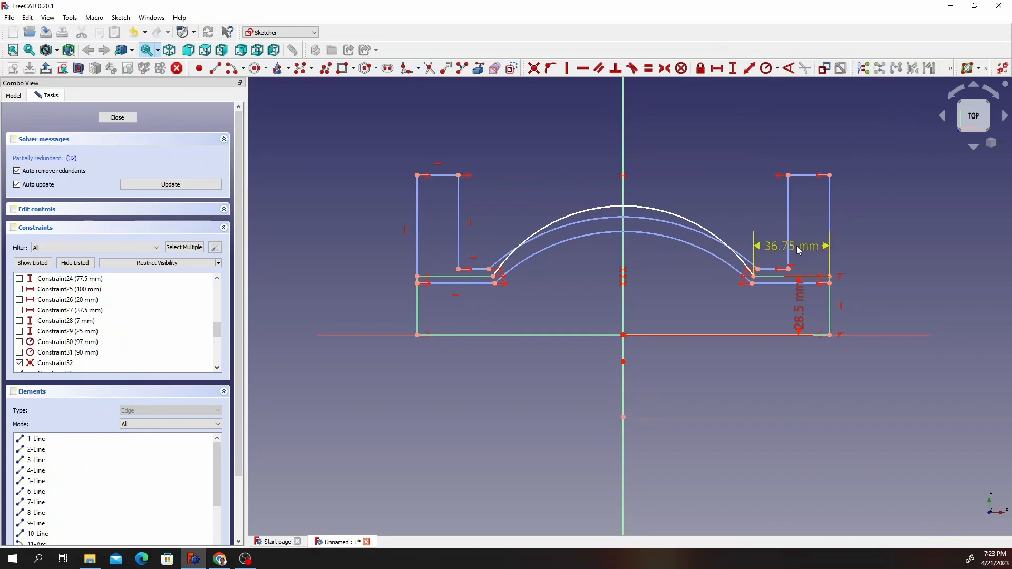
{"action": "left_click_drag", "start_coordinate": [799, 250], "coordinate": [935, 213]}
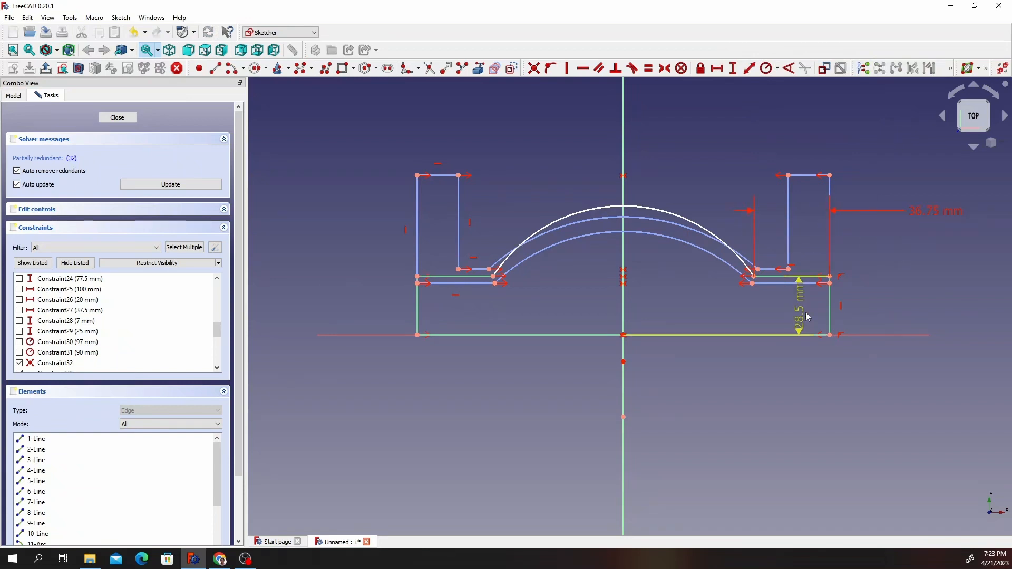
{"action": "left_click_drag", "start_coordinate": [804, 319], "coordinate": [952, 382]}
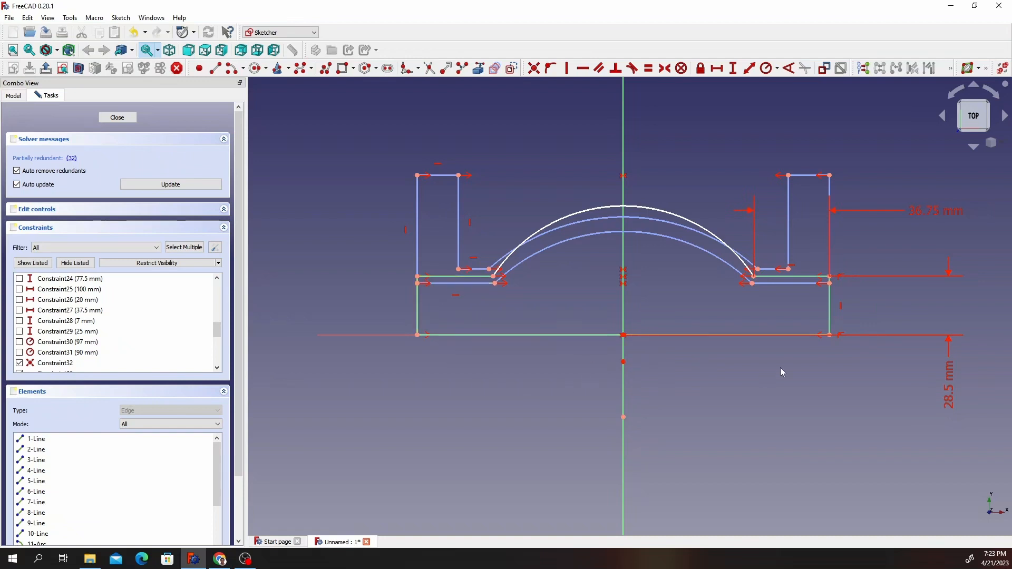
Set the outline's arc radius to 93.5 mm and place its dimension label above the arc.
{"action": "left_click", "coordinate": [659, 210]}
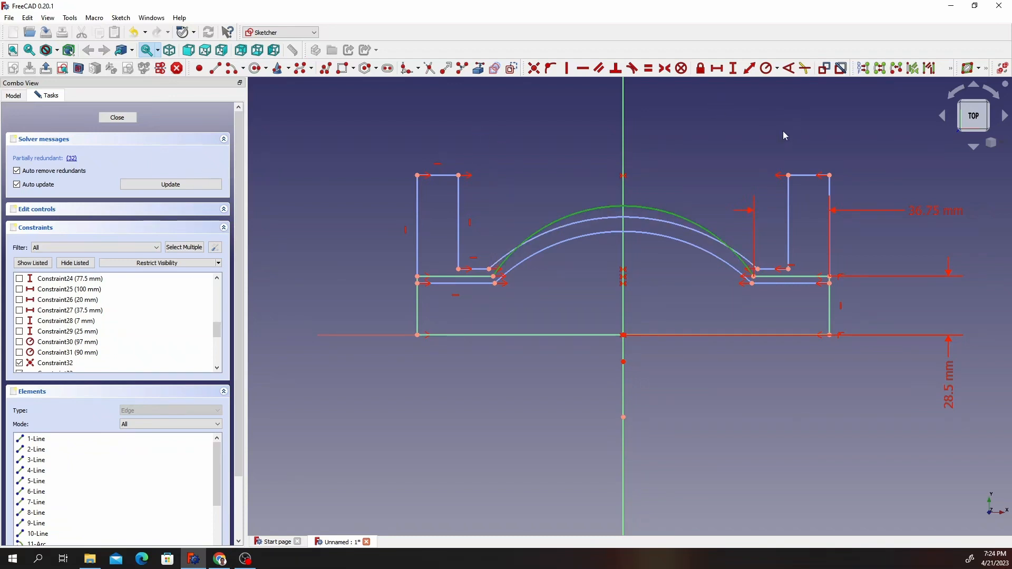
{"action": "left_click", "coordinate": [767, 68]}
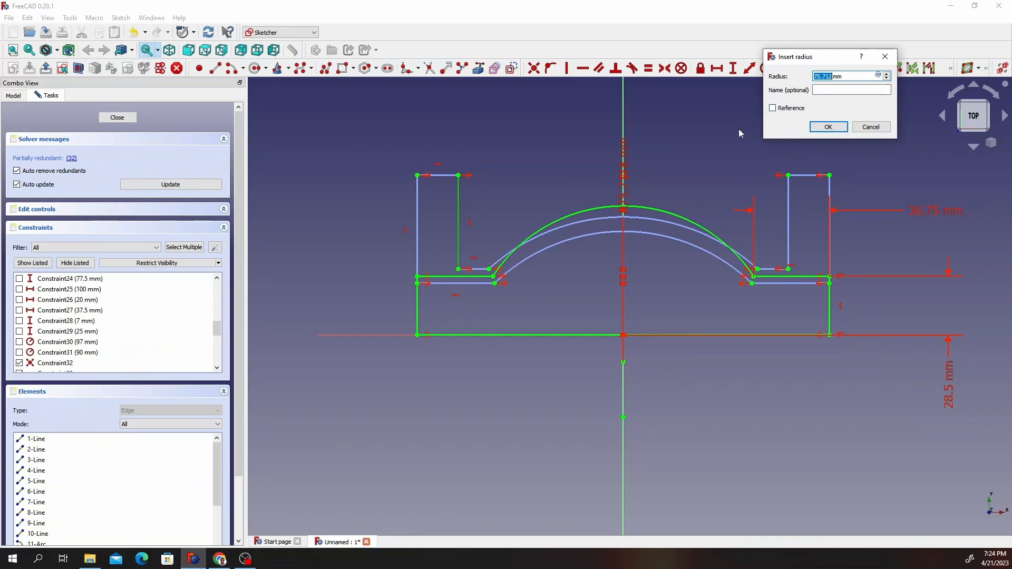
{"action": "left_click", "coordinate": [832, 76]}
{"action": "double_click", "coordinate": [833, 75]}
{"action": "type", "text": "93.5"}
{"action": "left_click", "coordinate": [840, 128]}
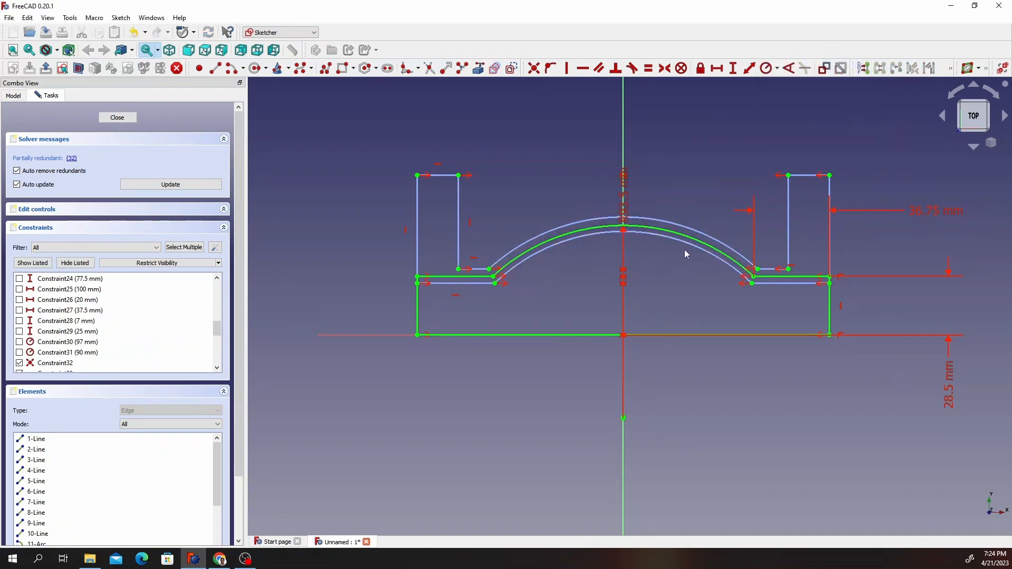
{"action": "left_click_drag", "start_coordinate": [628, 185], "coordinate": [691, 128]}
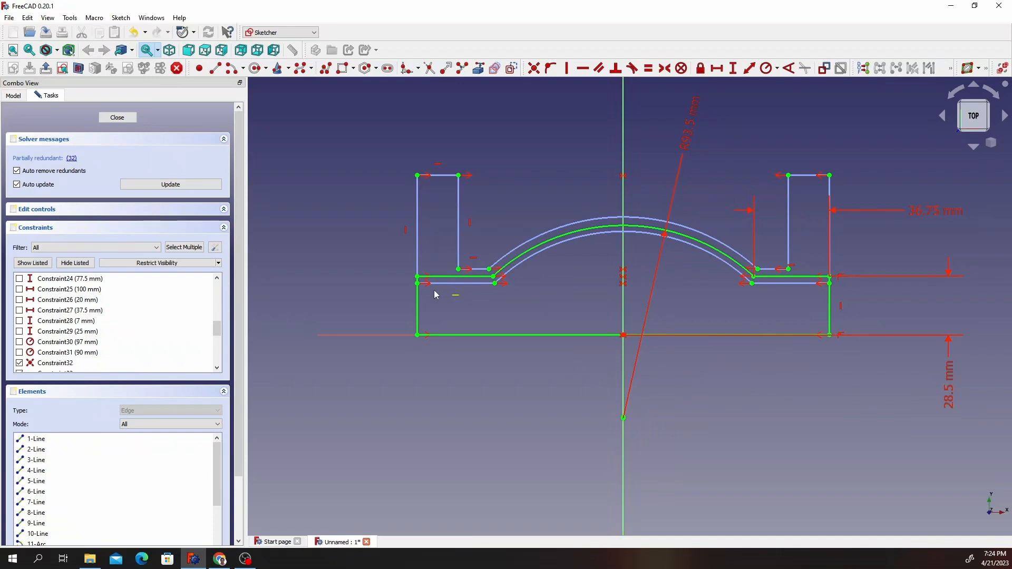
Close the finished profile sketch and switch to the Part workbench.
{"action": "left_click", "coordinate": [123, 118]}
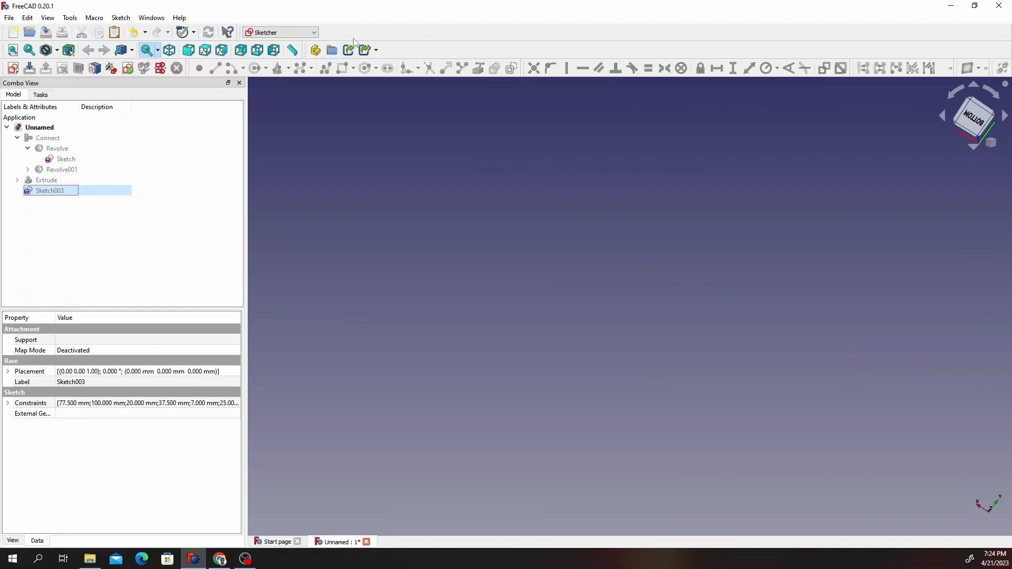
{"action": "left_click", "coordinate": [295, 33]}
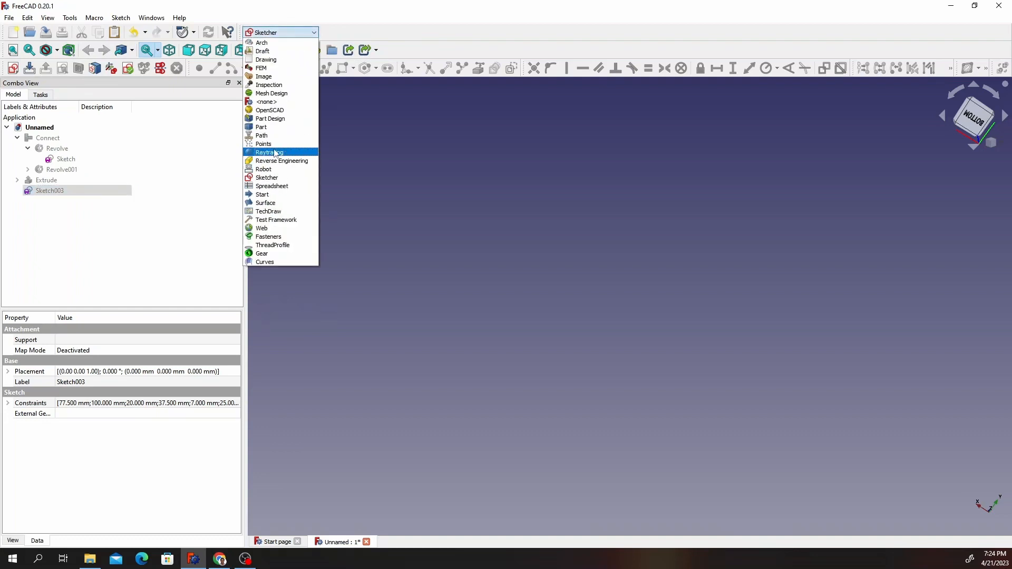
{"action": "left_click", "coordinate": [271, 128]}
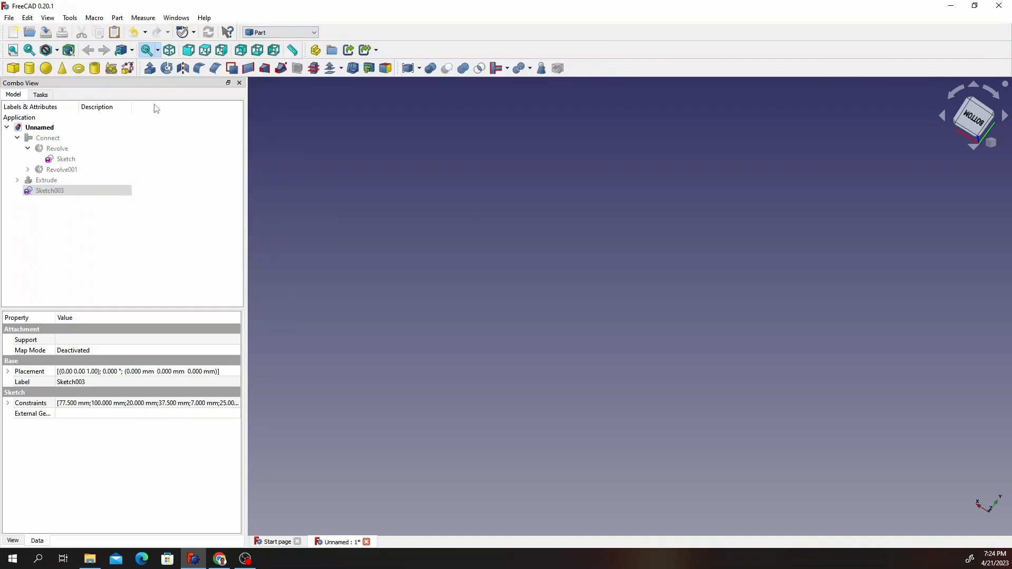
{"action": "left_click", "coordinate": [166, 69]}
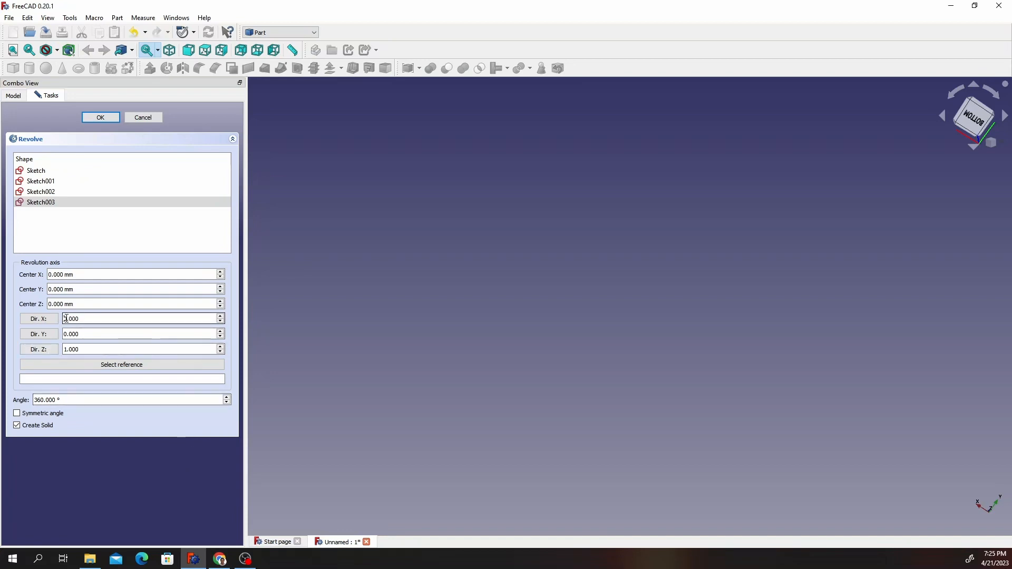
{"action": "left_click_drag", "start_coordinate": [65, 318], "coordinate": [55, 327]}
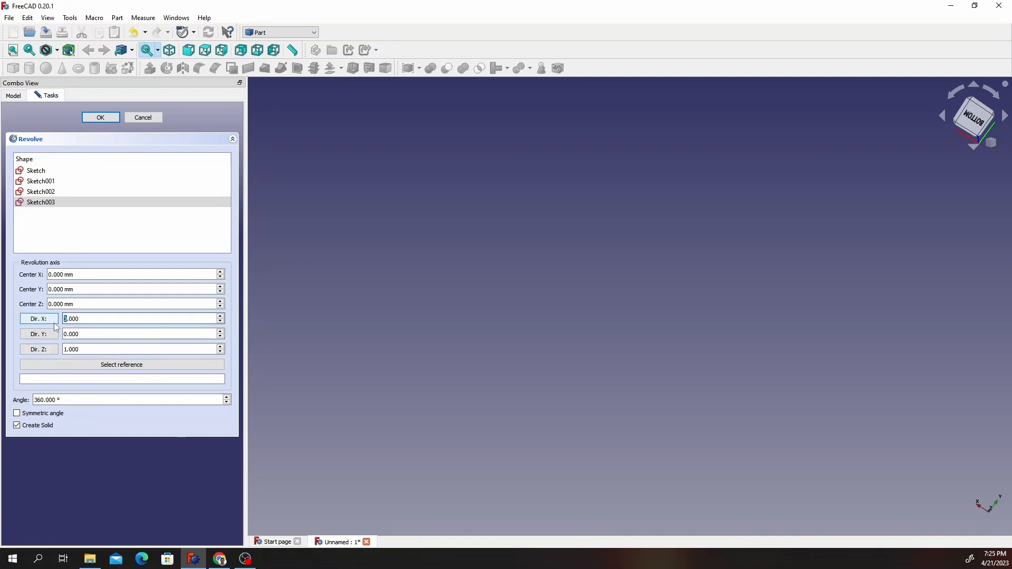
{"action": "type", "text": "1"}
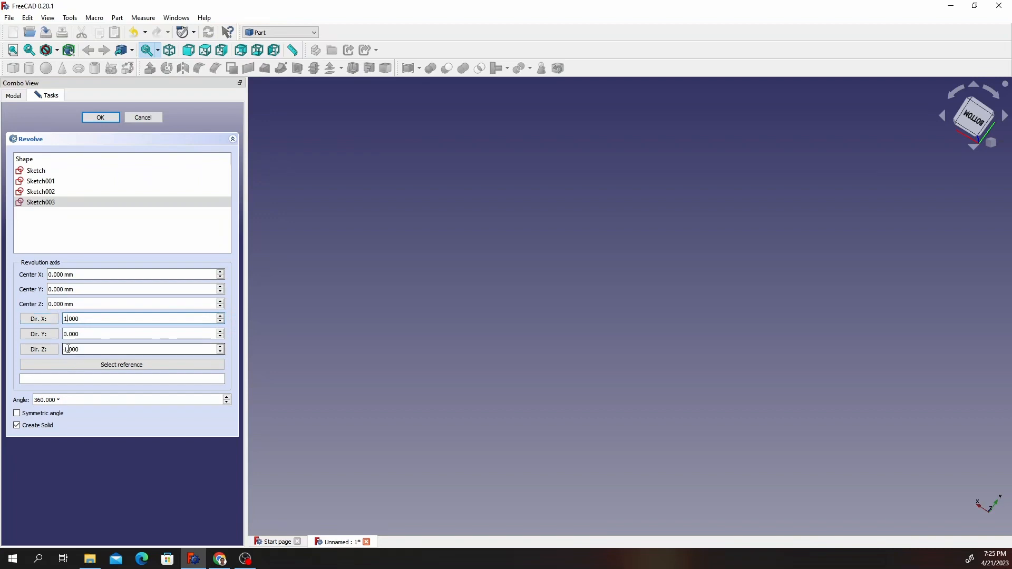
{"action": "left_click_drag", "start_coordinate": [66, 349], "coordinate": [49, 352]}
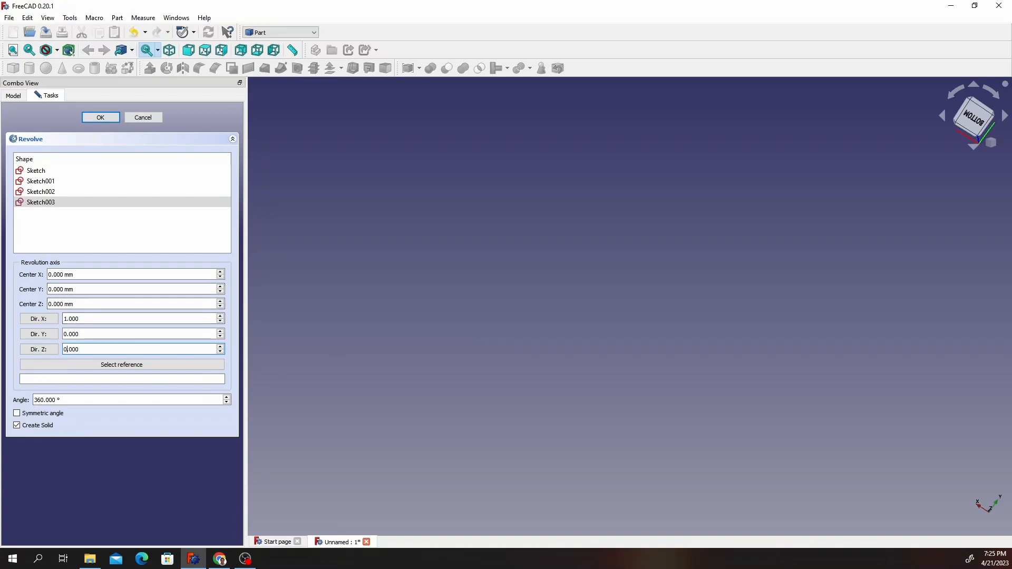
{"action": "left_click", "coordinate": [141, 122]}
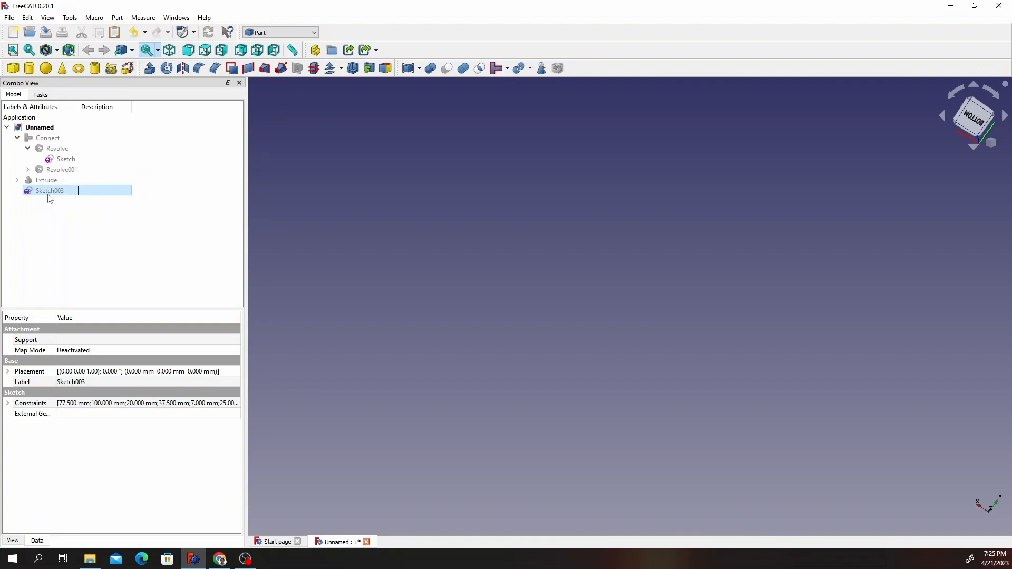
Show Sketch003 and revolve it 360° as a solid about the X axis, with direction X 1, Y 0 and Z 0.
{"action": "key", "text": "space"}
{"action": "left_click", "coordinate": [167, 68]}
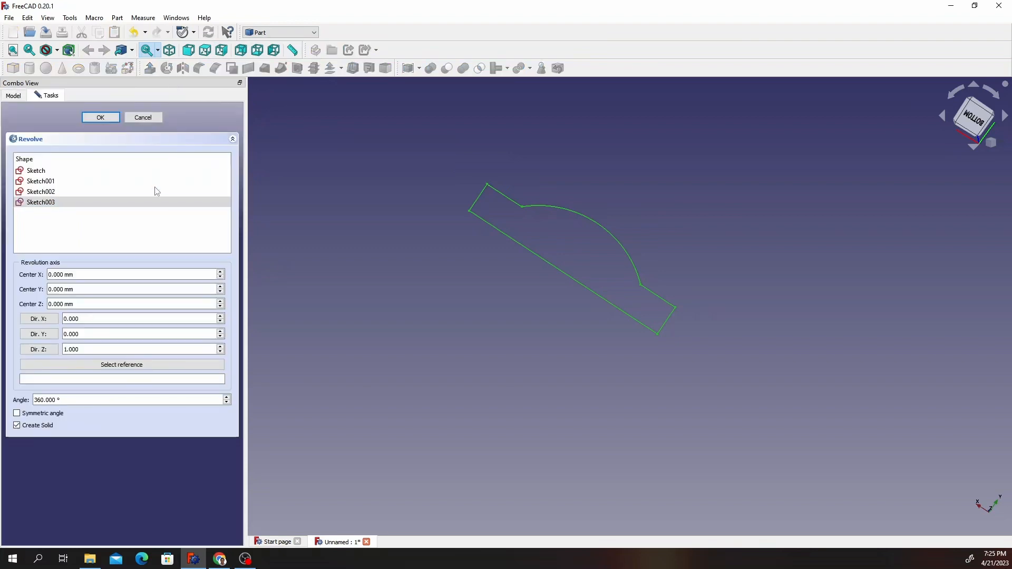
{"action": "left_click", "coordinate": [55, 353]}
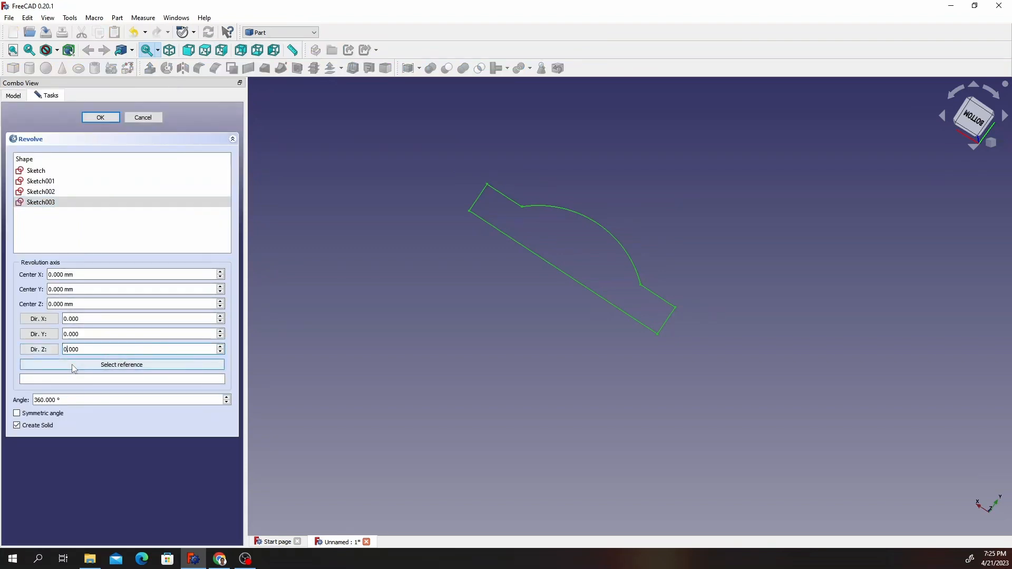
{"action": "left_click", "coordinate": [57, 318]}
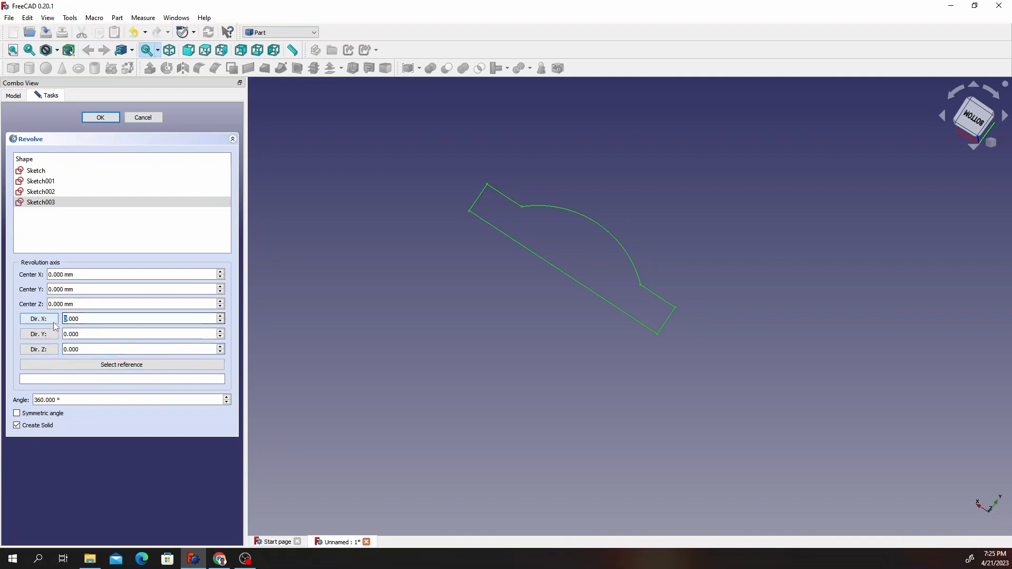
{"action": "type", "text": "1"}
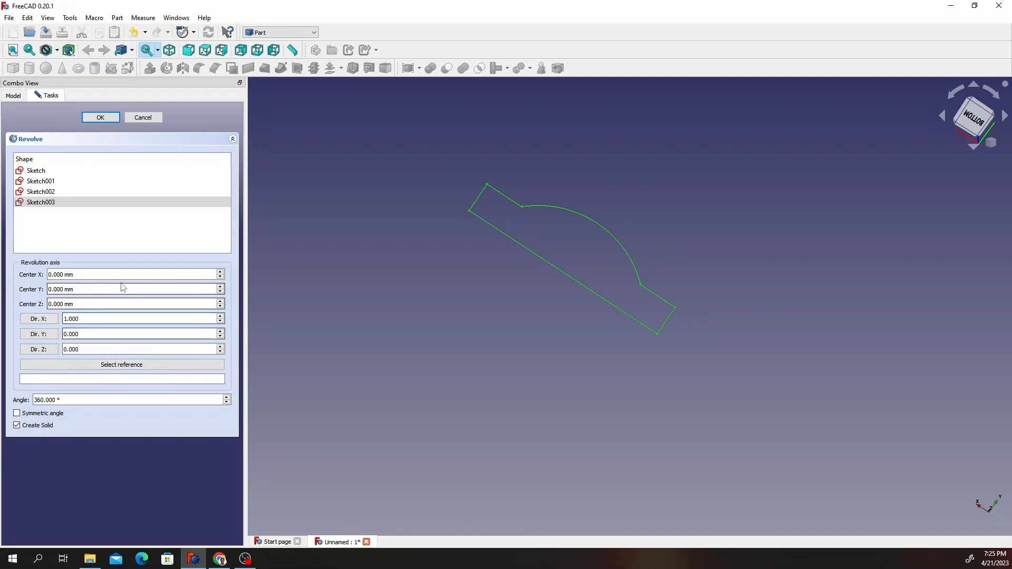
{"action": "left_click", "coordinate": [48, 207]}
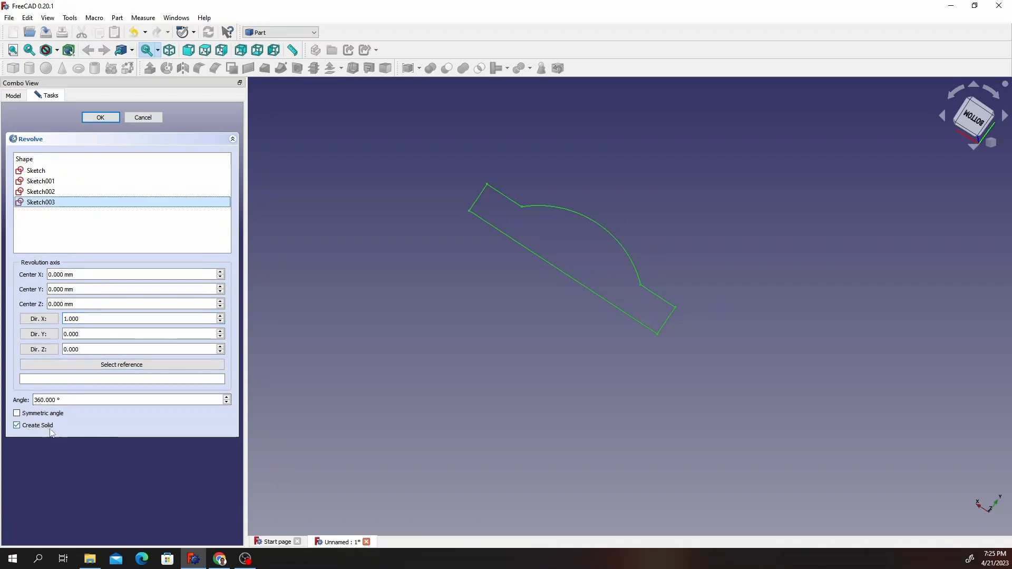
{"action": "left_click", "coordinate": [113, 119]}
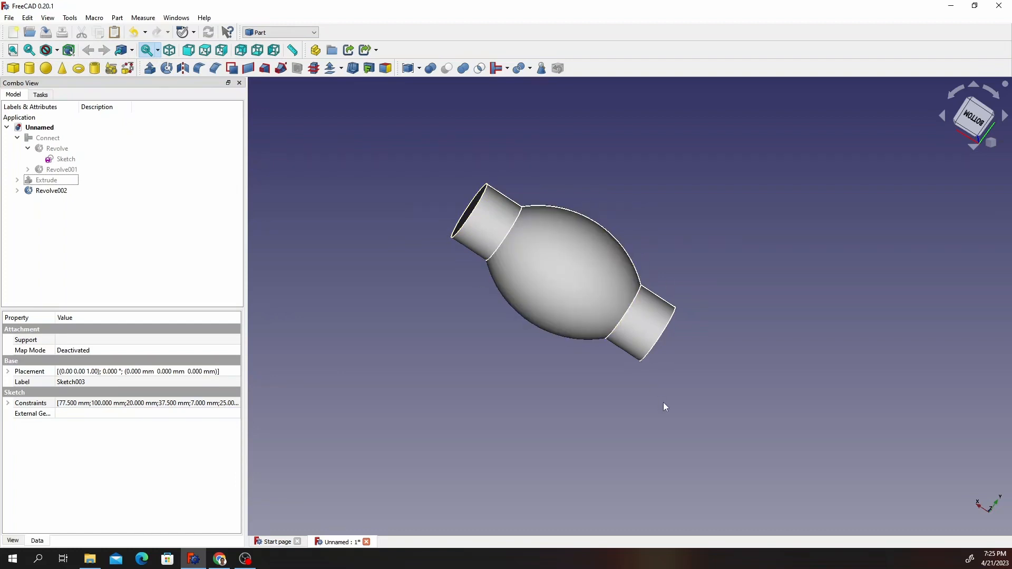
Make the hidden Extrude body visible together with the new revolved solid.
{"action": "scroll", "coordinate": [506, 226], "scroll_direction": "up", "scroll_amount": 3}
{"action": "scroll", "coordinate": [466, 272], "scroll_direction": "down", "scroll_amount": 1}
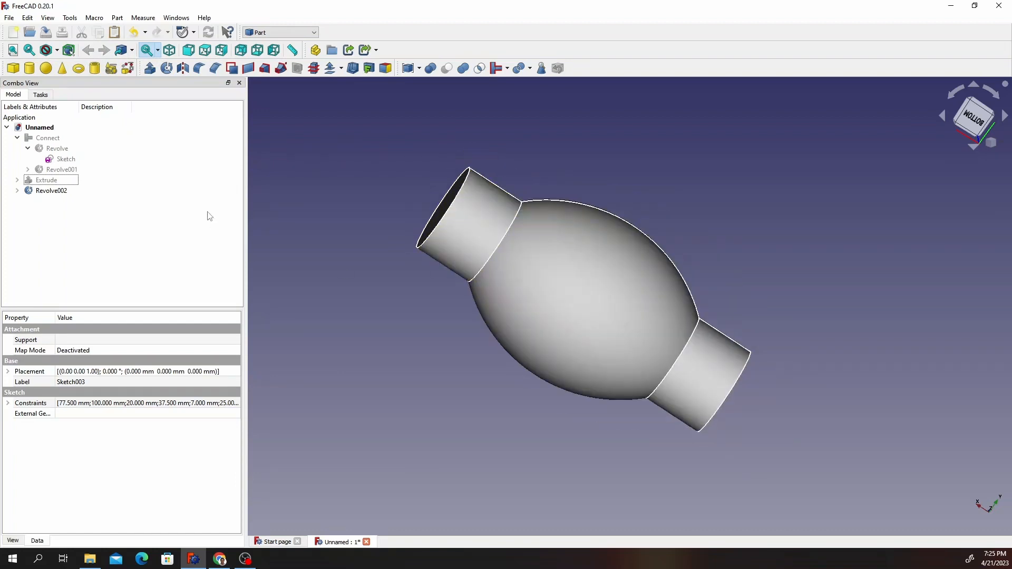
{"action": "left_click", "coordinate": [46, 180]}
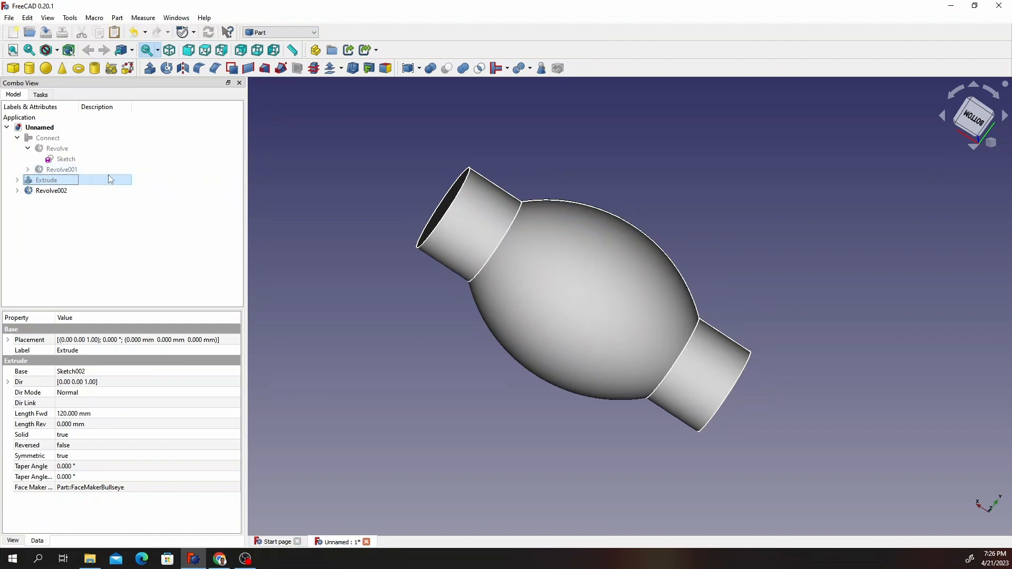
{"action": "key", "text": "space"}
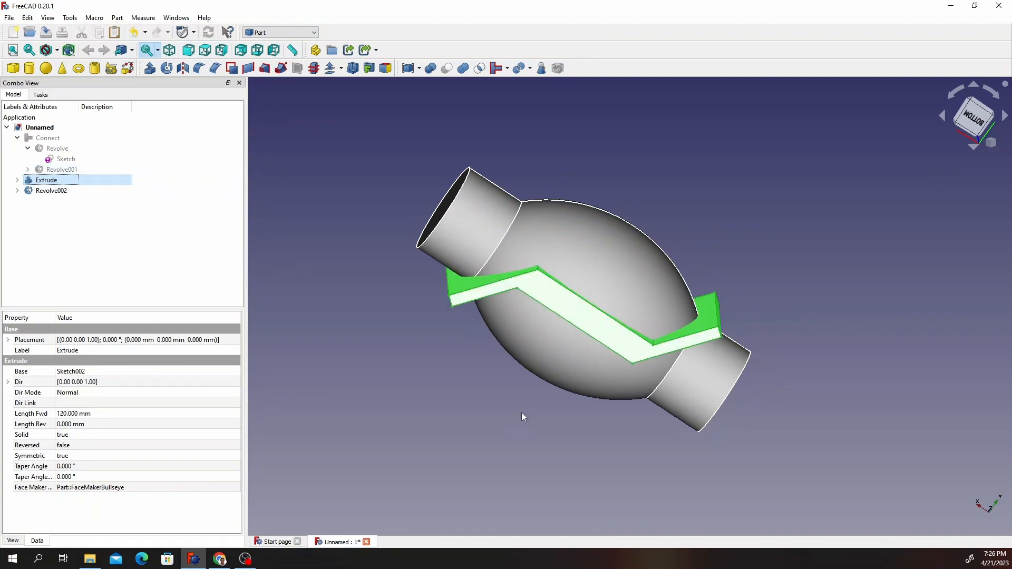
{"action": "left_click", "coordinate": [548, 400]}
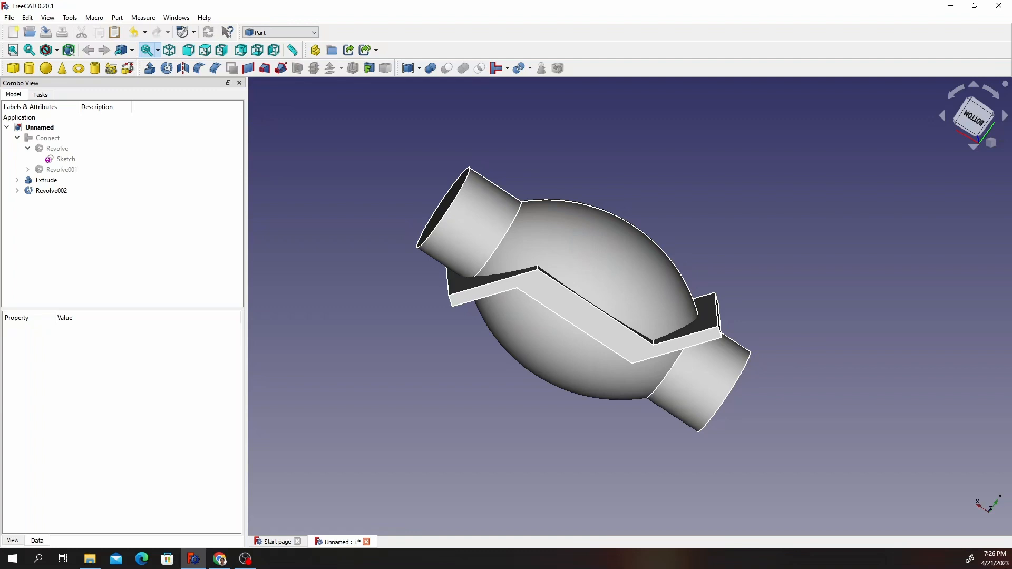
Create a Boolean intersection of the Extrude and Revolve002 bodies.
{"action": "left_click", "coordinate": [48, 180]}
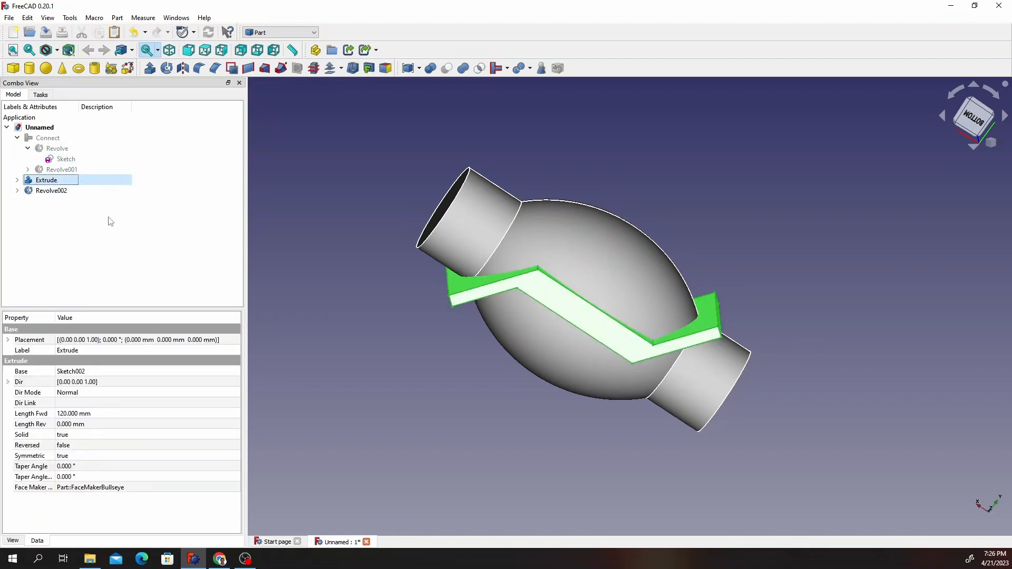
{"action": "left_click", "coordinate": [65, 193], "text": "ctrl"}
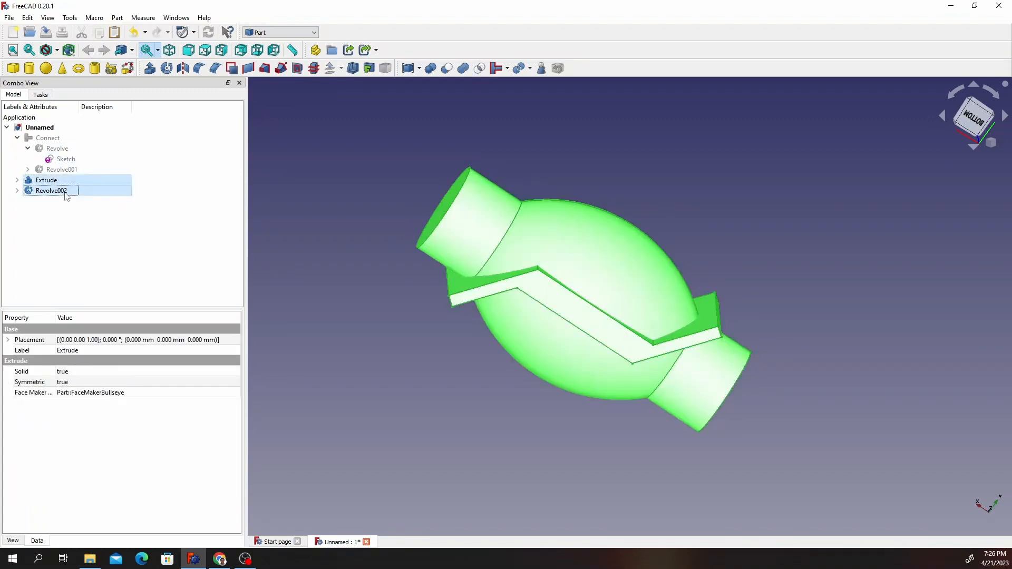
{"action": "left_click", "coordinate": [479, 70]}
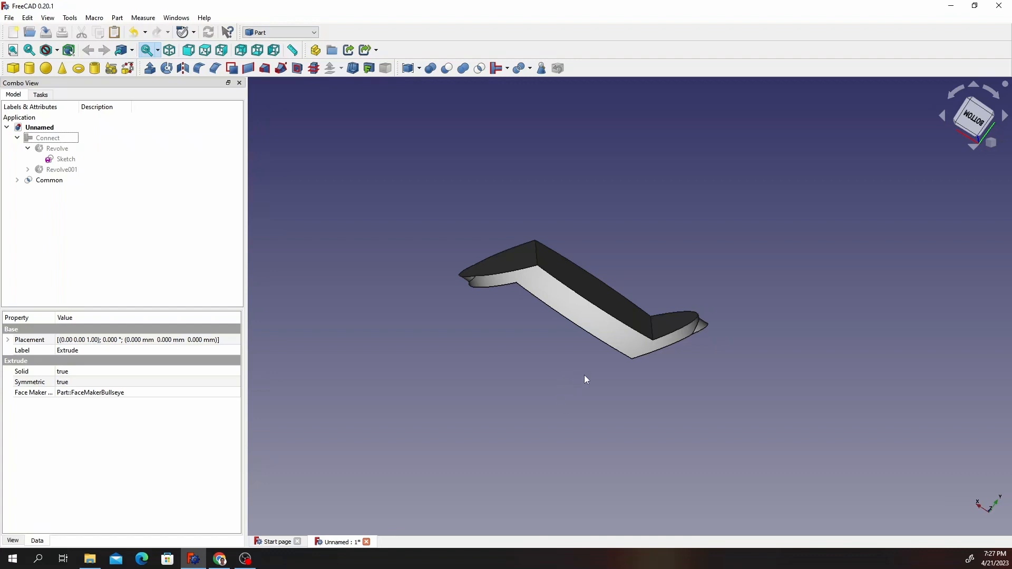
{"action": "middle_click_drag", "start_coordinate": [598, 333], "coordinate": [683, 274]}
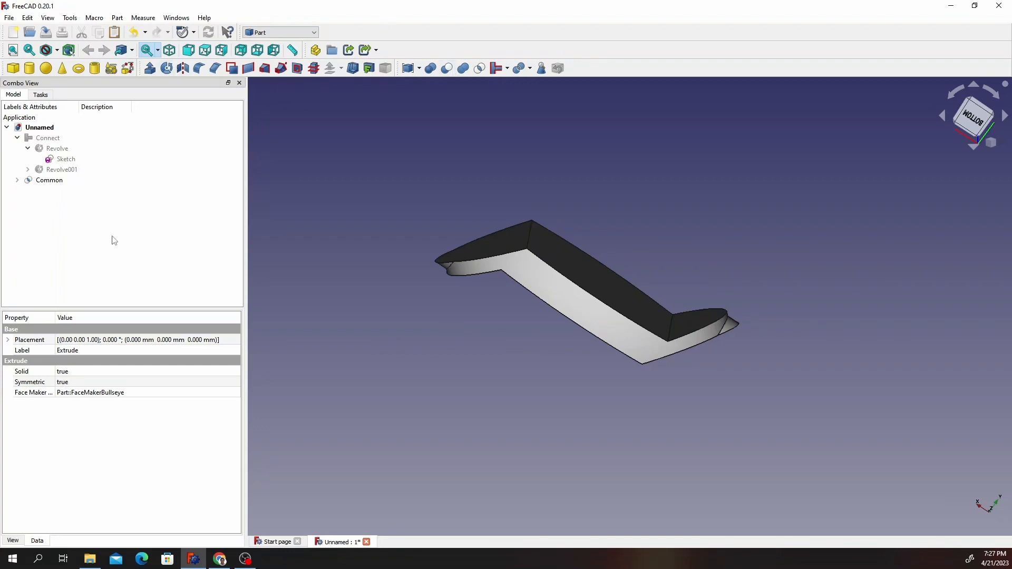
Switch to the Sketcher workbench and create a new sketch on the XZ plane with zero offset.
{"action": "left_click", "coordinate": [100, 255]}
{"action": "left_click", "coordinate": [293, 33]}
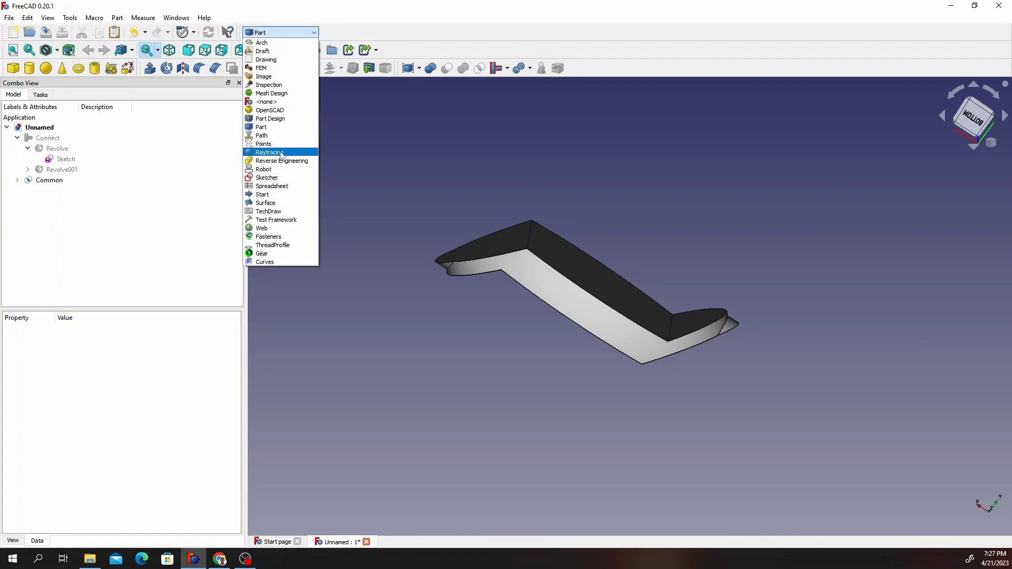
{"action": "left_click", "coordinate": [271, 180]}
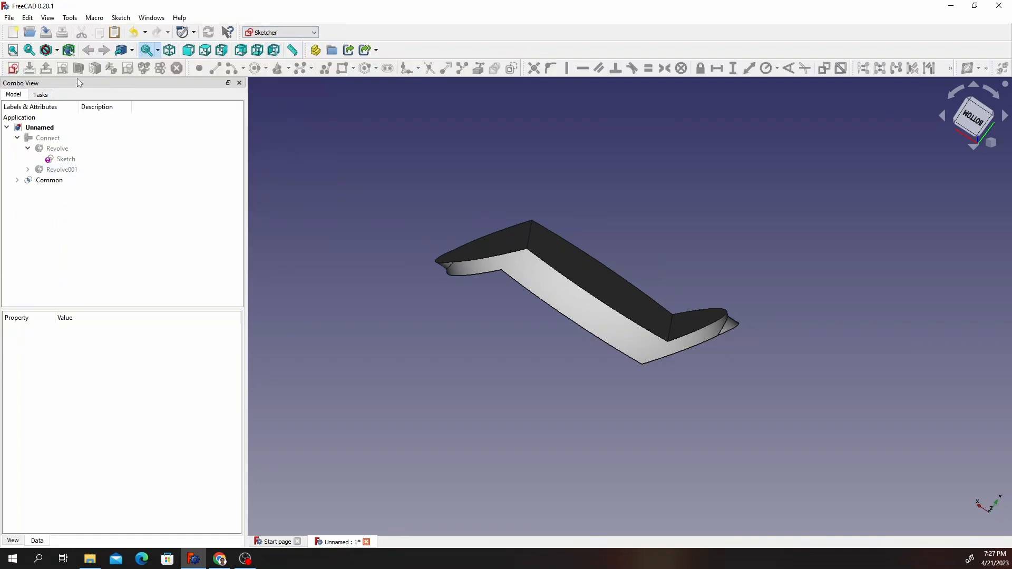
{"action": "left_click", "coordinate": [20, 74]}
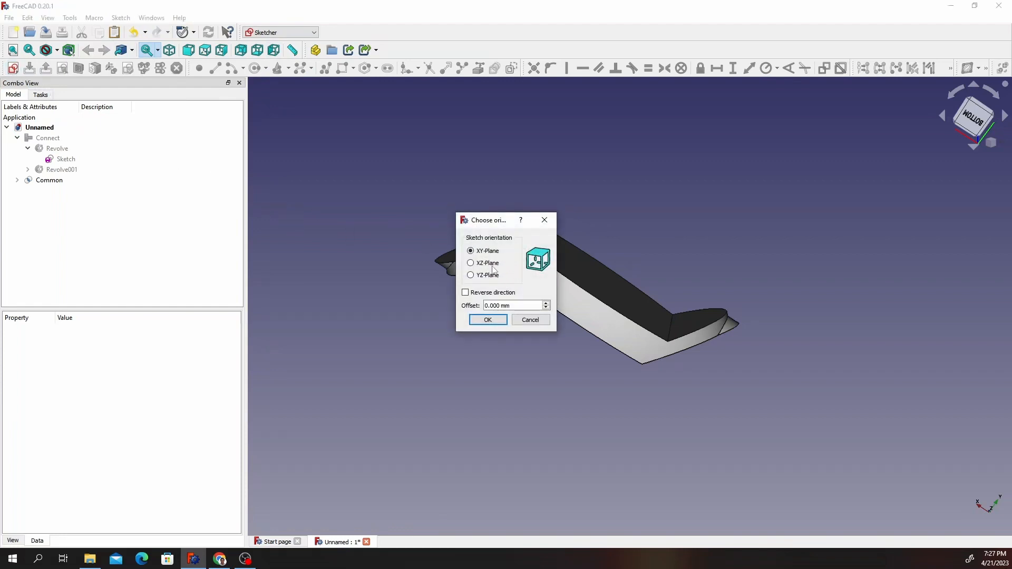
{"action": "left_click", "coordinate": [472, 266]}
{"action": "left_click", "coordinate": [488, 320]}
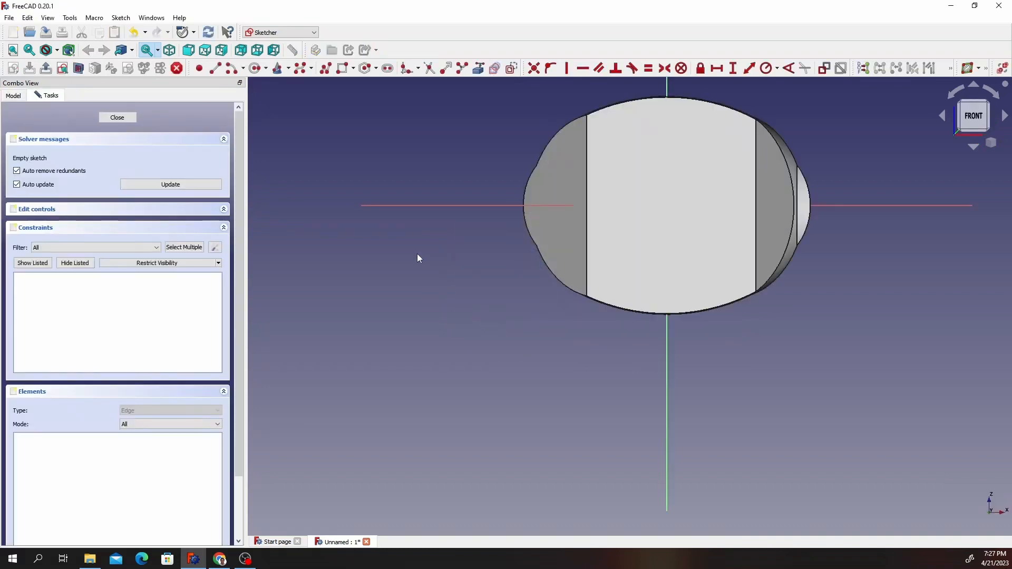
Hide the Common body while the new sketch stays open for editing.
{"action": "scroll", "coordinate": [731, 112], "scroll_direction": "down", "scroll_amount": 2}
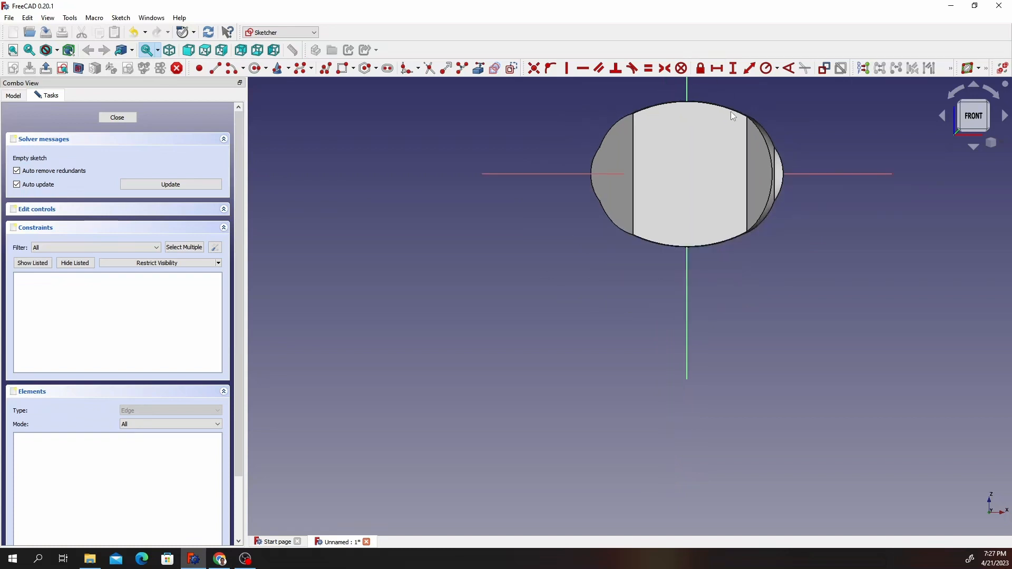
{"action": "scroll", "coordinate": [738, 111], "scroll_direction": "up", "scroll_amount": 5}
{"action": "scroll", "coordinate": [701, 139], "scroll_direction": "down", "scroll_amount": 2}
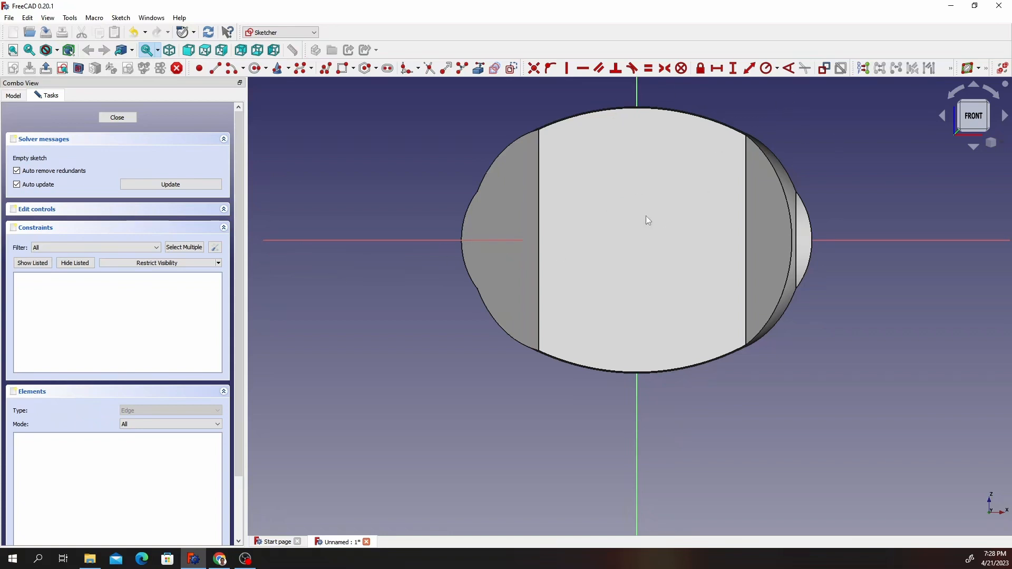
{"action": "left_click", "coordinate": [13, 96]}
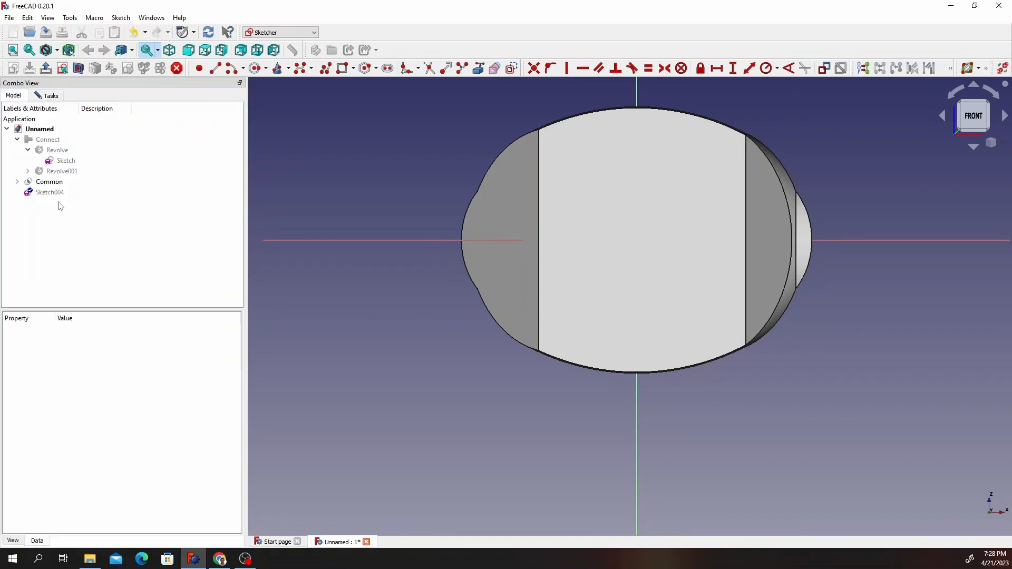
{"action": "left_click", "coordinate": [117, 183]}
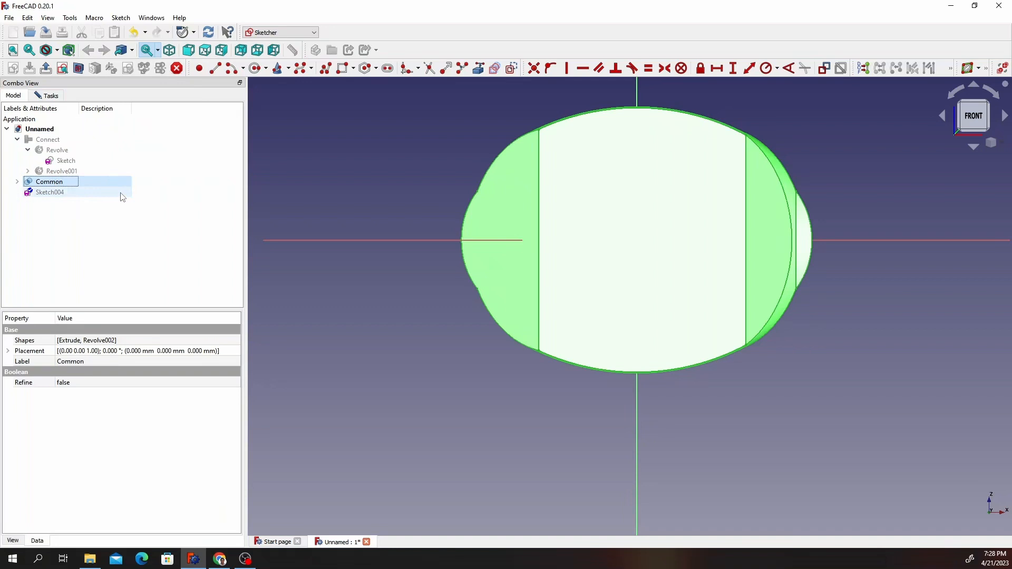
{"action": "key", "text": "space"}
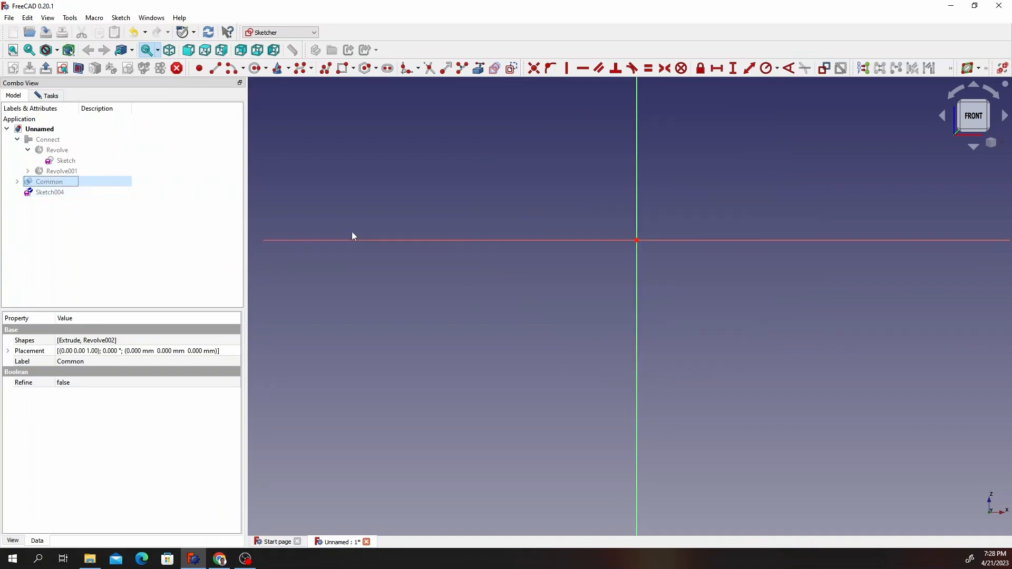
Draw a circle in Sketch004 enclosing the origin, with its center slightly up and to the left of it.
{"action": "left_click", "coordinate": [72, 193]}
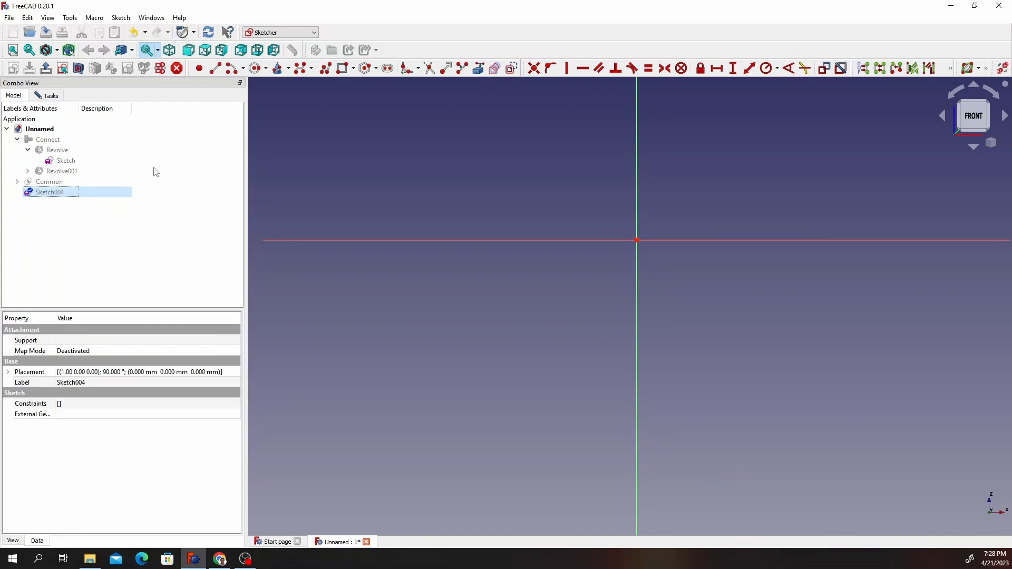
{"action": "left_click", "coordinate": [255, 68]}
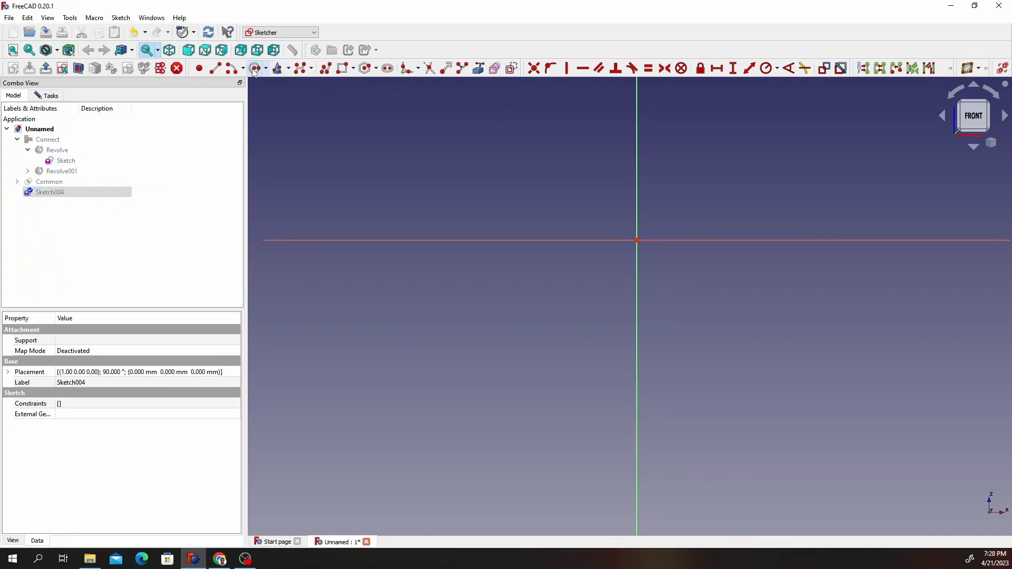
{"action": "left_click", "coordinate": [603, 216]}
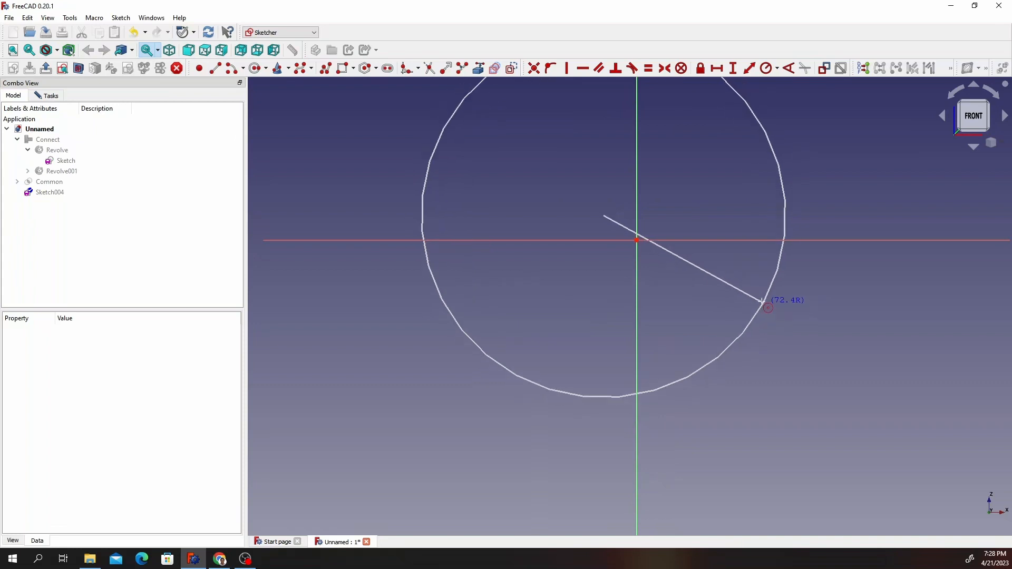
{"action": "left_click", "coordinate": [688, 269]}
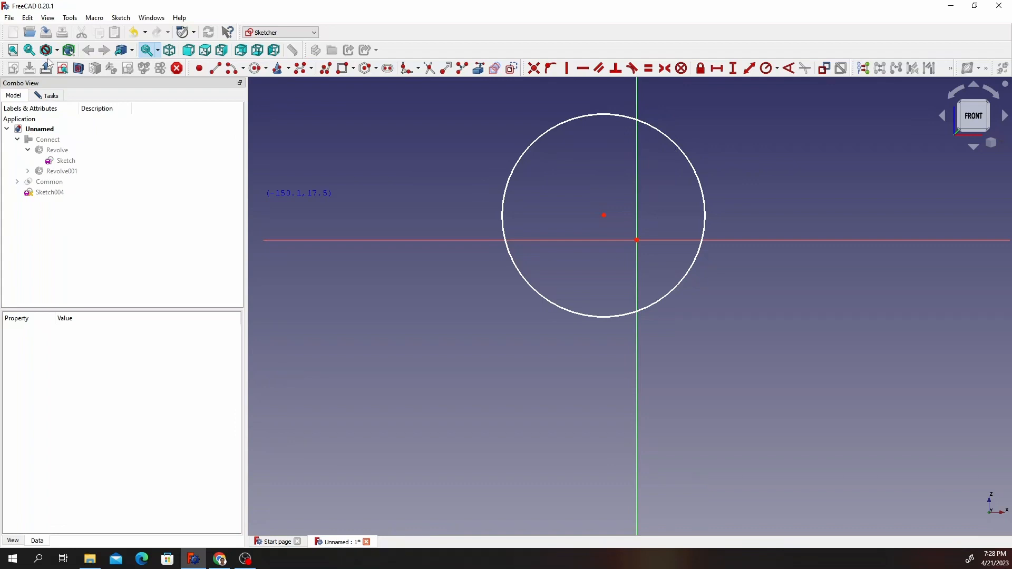
Constrain the circle's radius to 20 mm and place the radius label up and to the right, outside the circle.
{"action": "right_click", "coordinate": [646, 107]}
{"action": "left_click", "coordinate": [695, 174]}
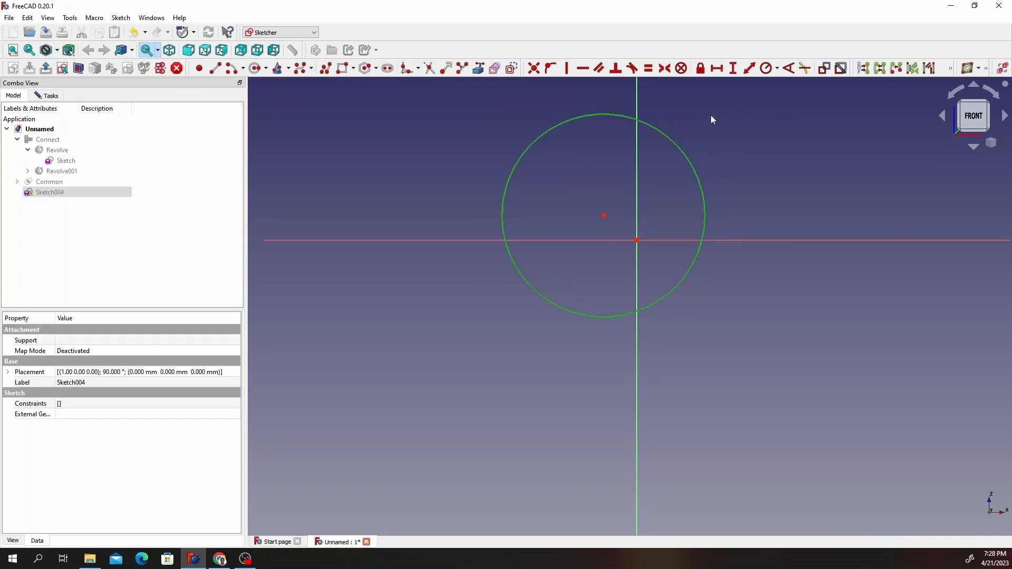
{"action": "left_click", "coordinate": [765, 68]}
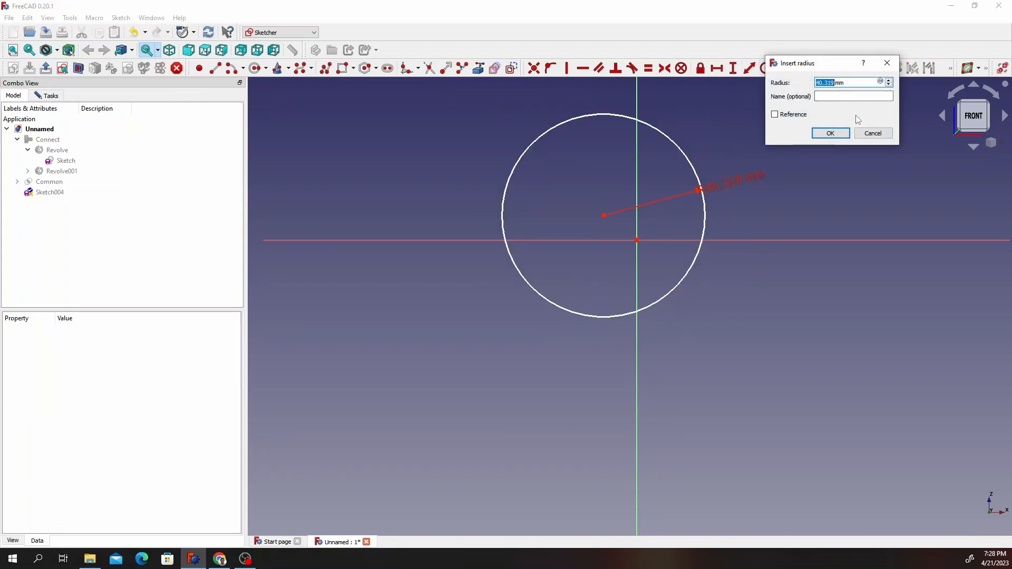
{"action": "type", "text": "20mm"}
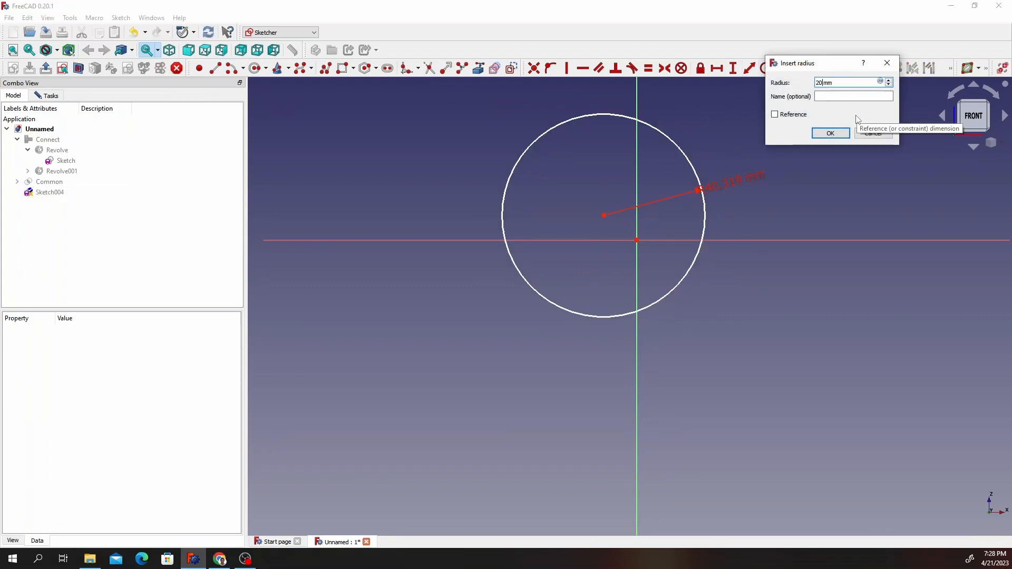
{"action": "type", "text": "0"}
{"action": "key", "text": "Return"}
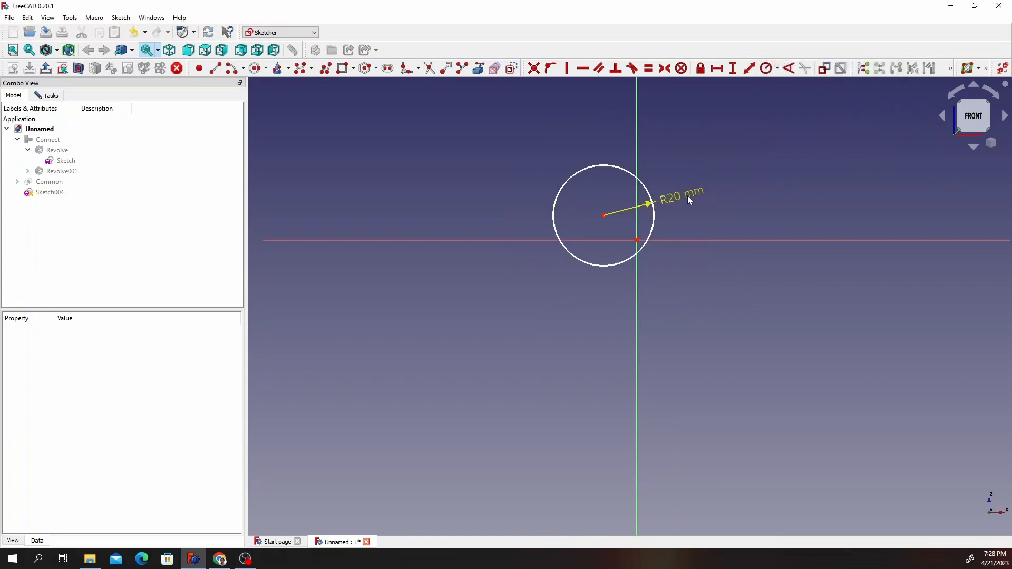
{"action": "left_click_drag", "start_coordinate": [687, 195], "coordinate": [786, 151]}
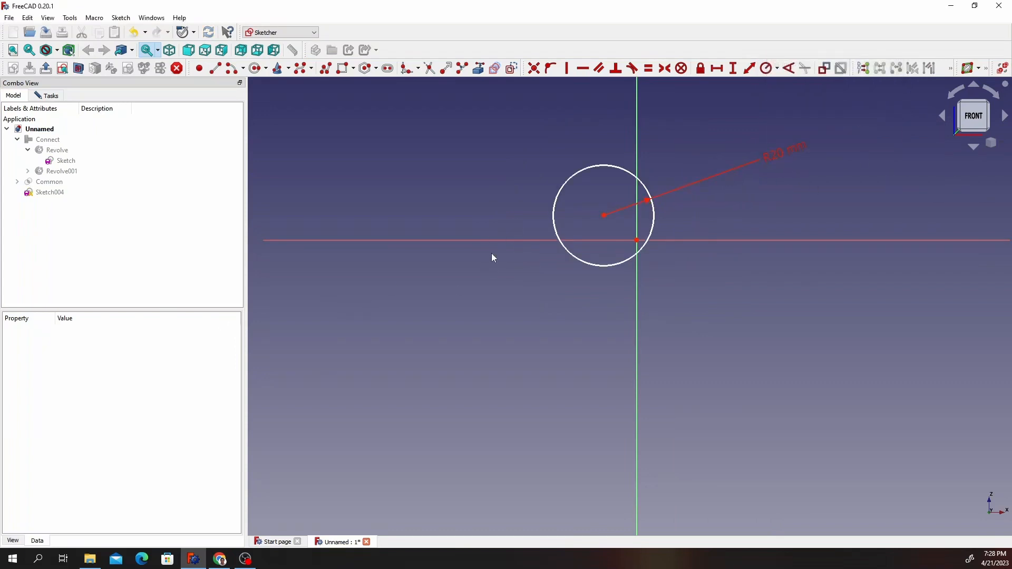
Make the circle's center coincident with the sketch origin.
{"action": "left_click", "coordinate": [637, 241]}
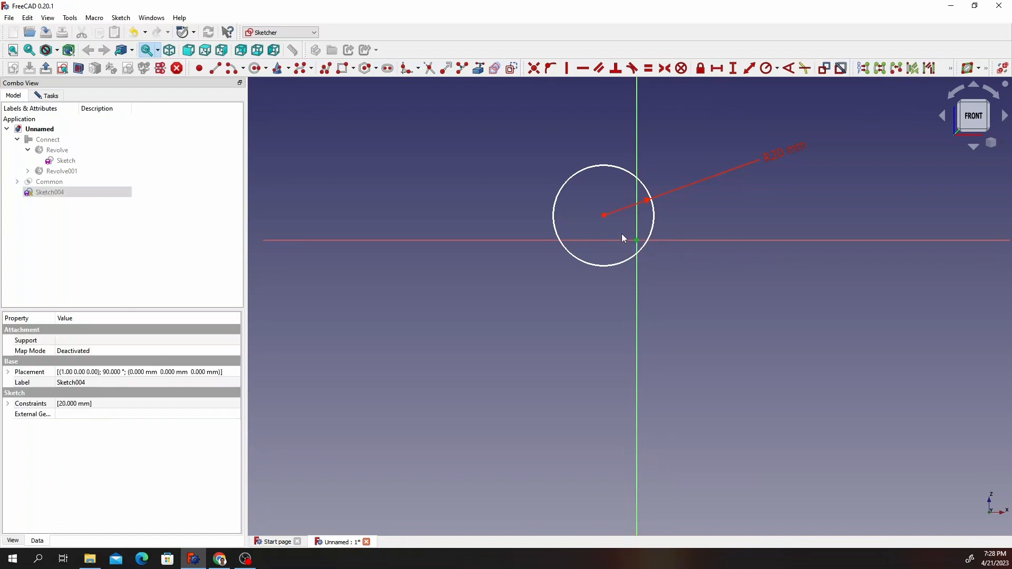
{"action": "left_click", "coordinate": [604, 217]}
{"action": "left_click", "coordinate": [533, 68]}
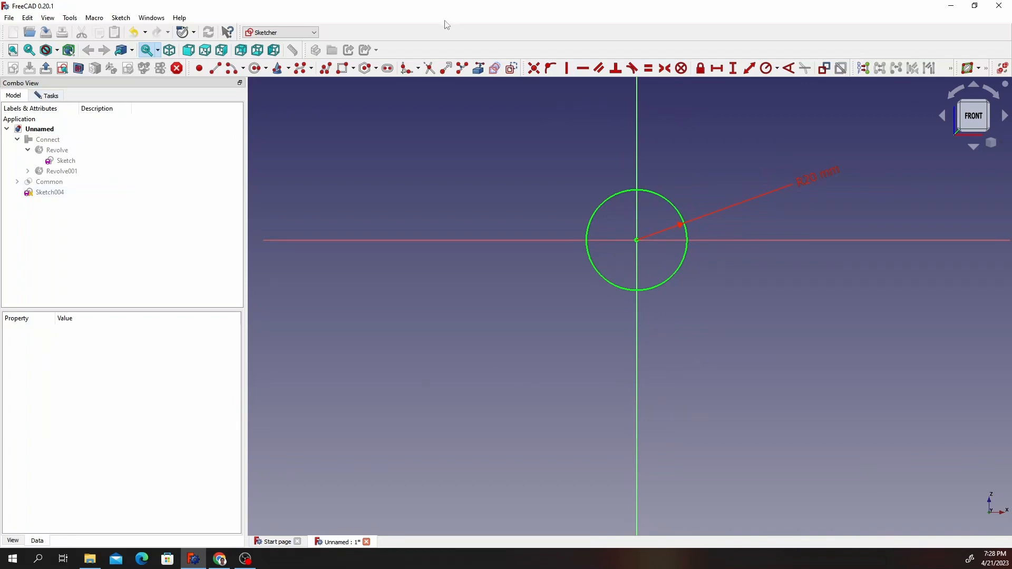
Finish editing Sketch004 and switch to the Part workbench.
{"action": "left_click", "coordinate": [299, 35]}
{"action": "left_click", "coordinate": [266, 128]}
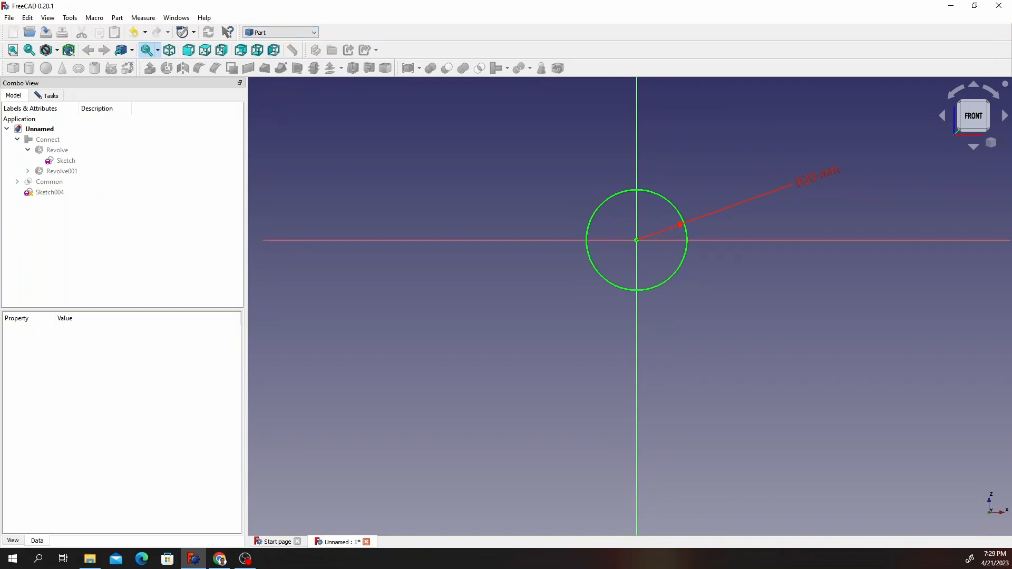
{"action": "left_click", "coordinate": [50, 192]}
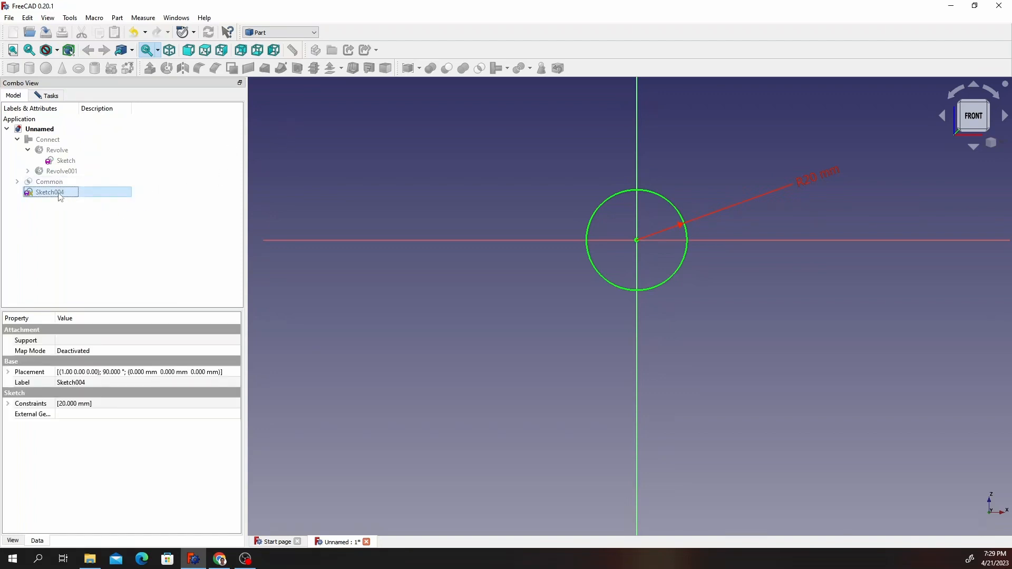
{"action": "left_click", "coordinate": [284, 33]}
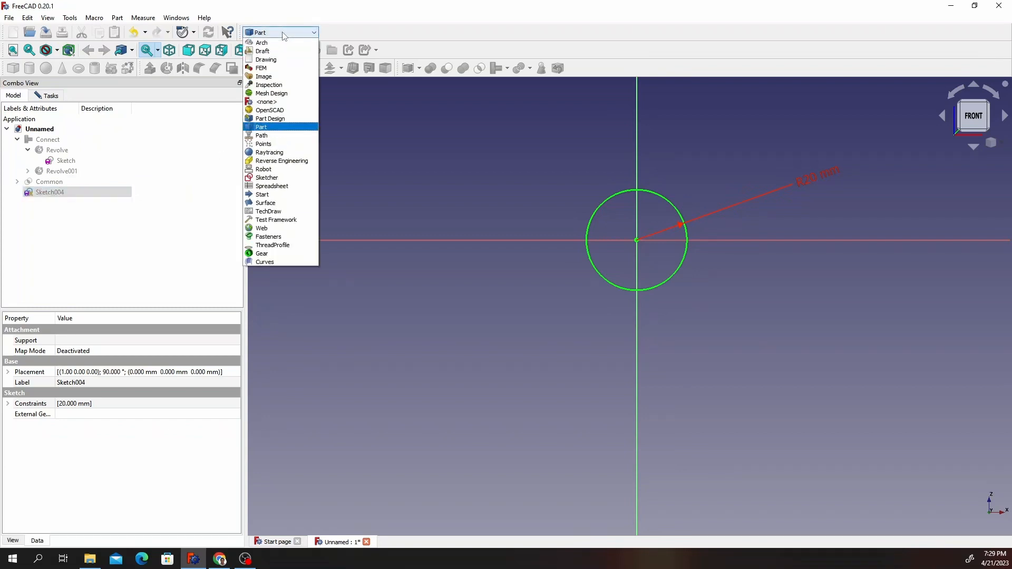
{"action": "left_click", "coordinate": [64, 192]}
{"action": "double_click", "coordinate": [64, 192]}
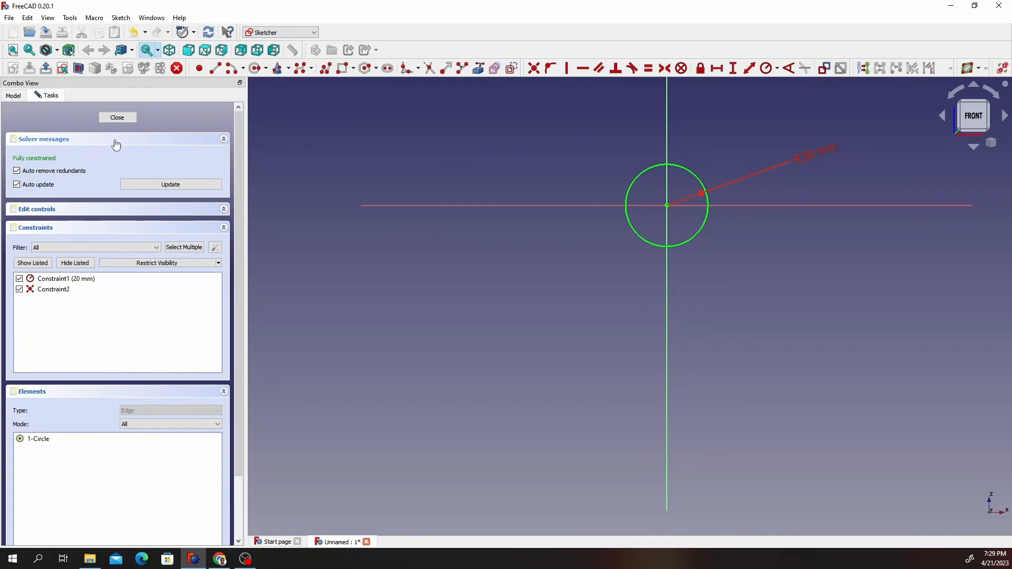
{"action": "left_click", "coordinate": [124, 119]}
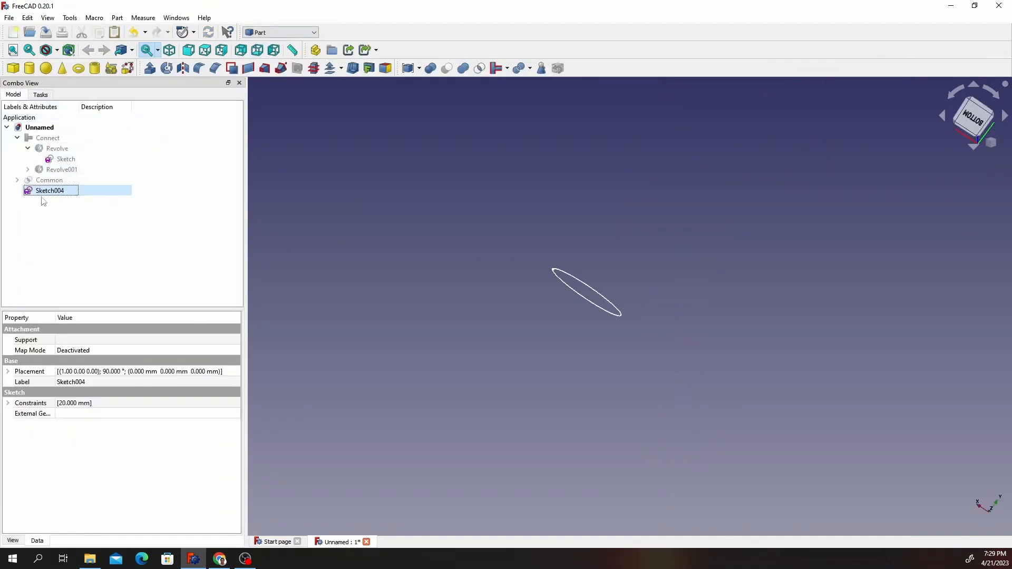
Extrude Sketch004 along its normal as a solid, 20 mm long and symmetric about the sketch plane.
{"action": "scroll", "coordinate": [564, 295], "scroll_direction": "up", "scroll_amount": 4}
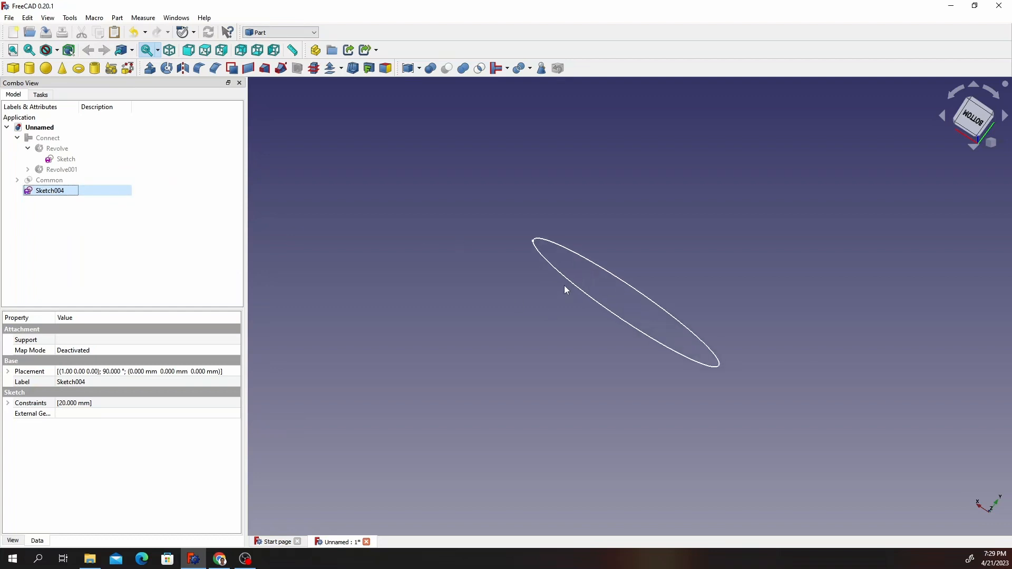
{"action": "left_click", "coordinate": [150, 69]}
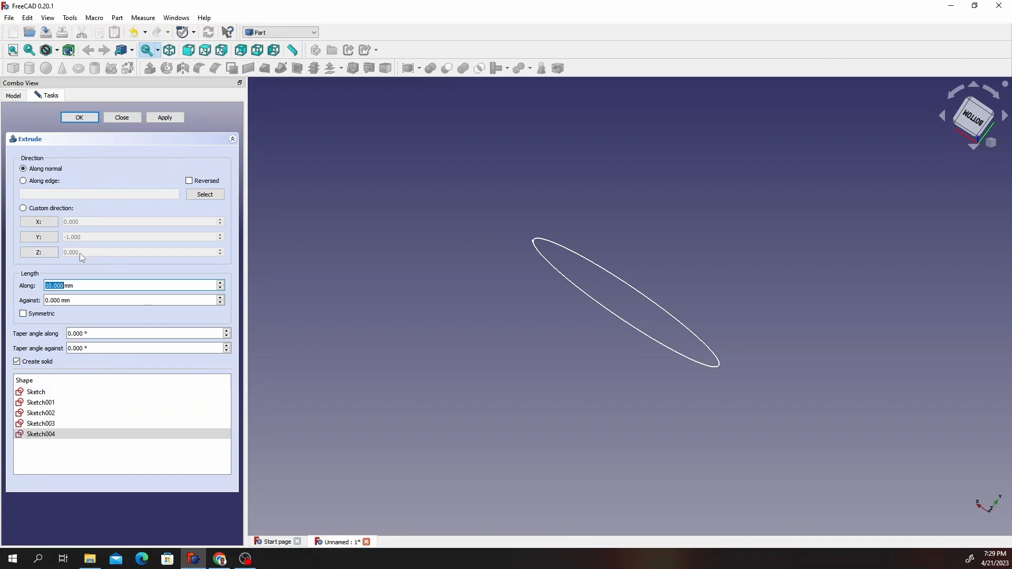
{"action": "left_click", "coordinate": [48, 285]}
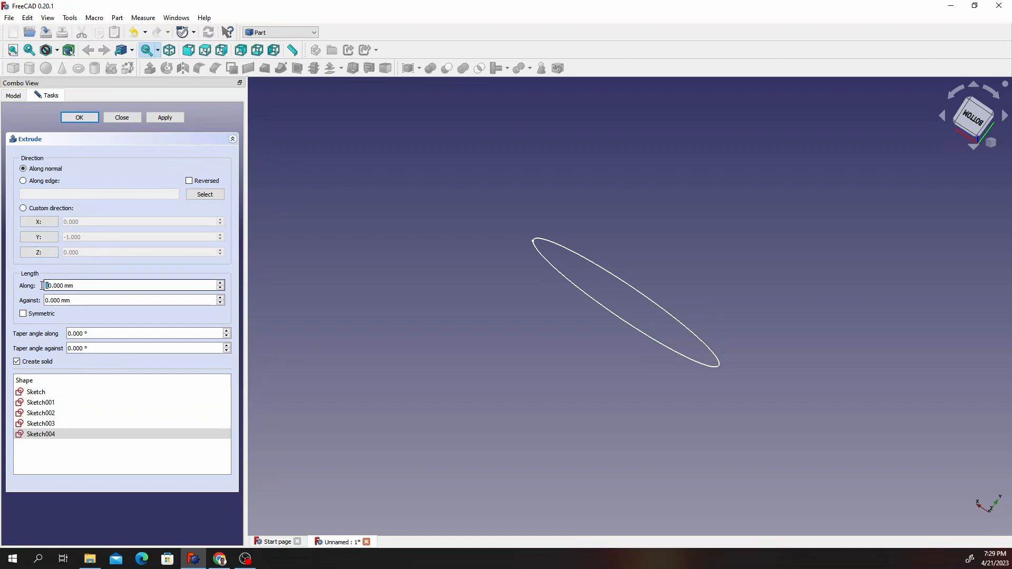
{"action": "type", "text": "2"}
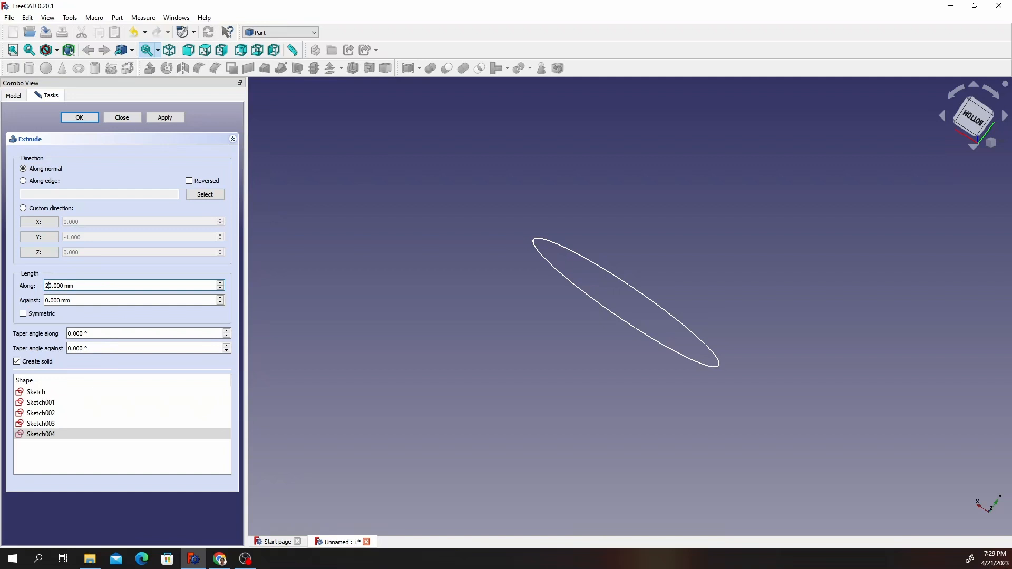
{"action": "left_click", "coordinate": [24, 315]}
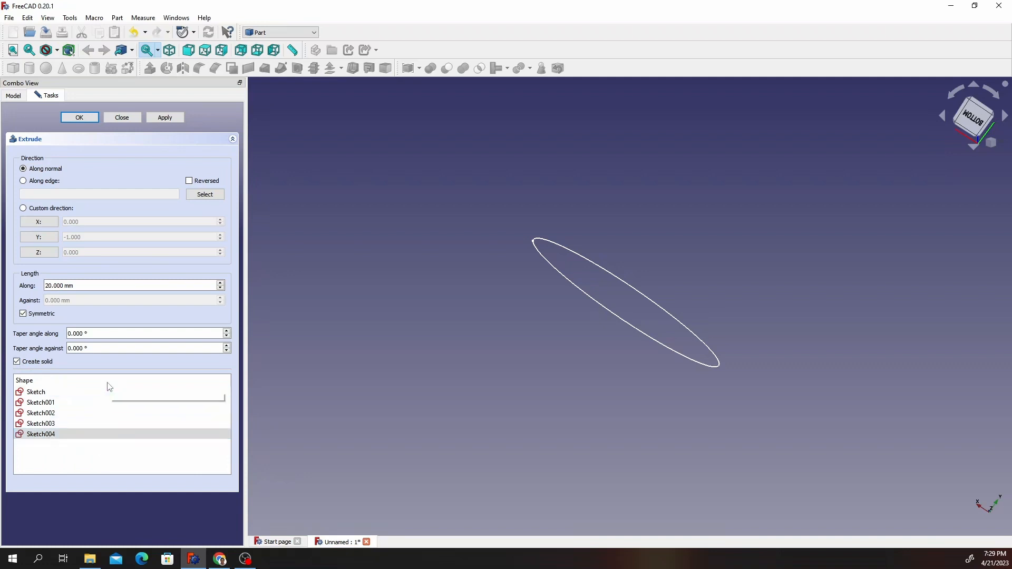
{"action": "left_click", "coordinate": [87, 120]}
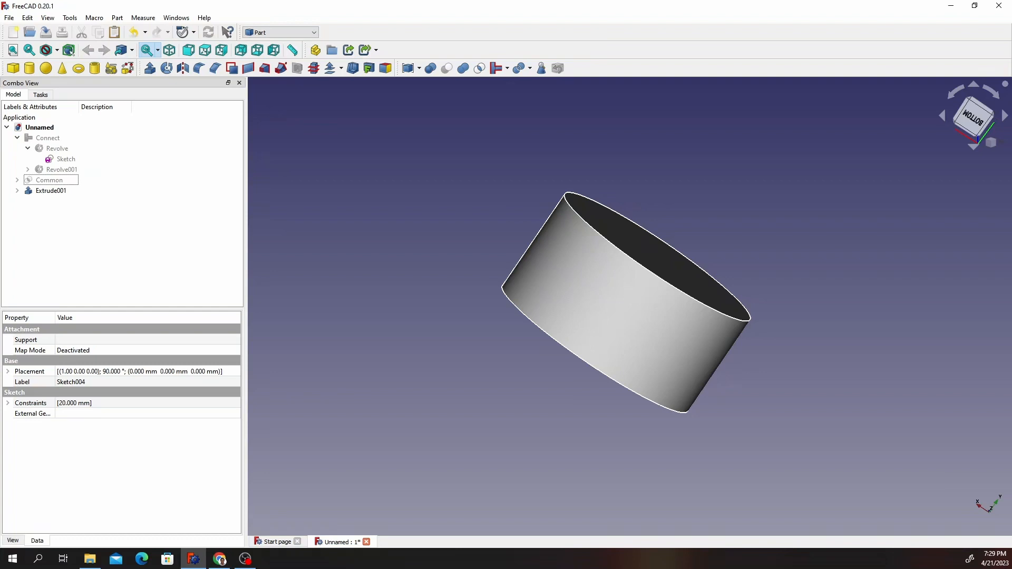
Show the Common body together with the extruded cylinder.
{"action": "left_click", "coordinate": [50, 182]}
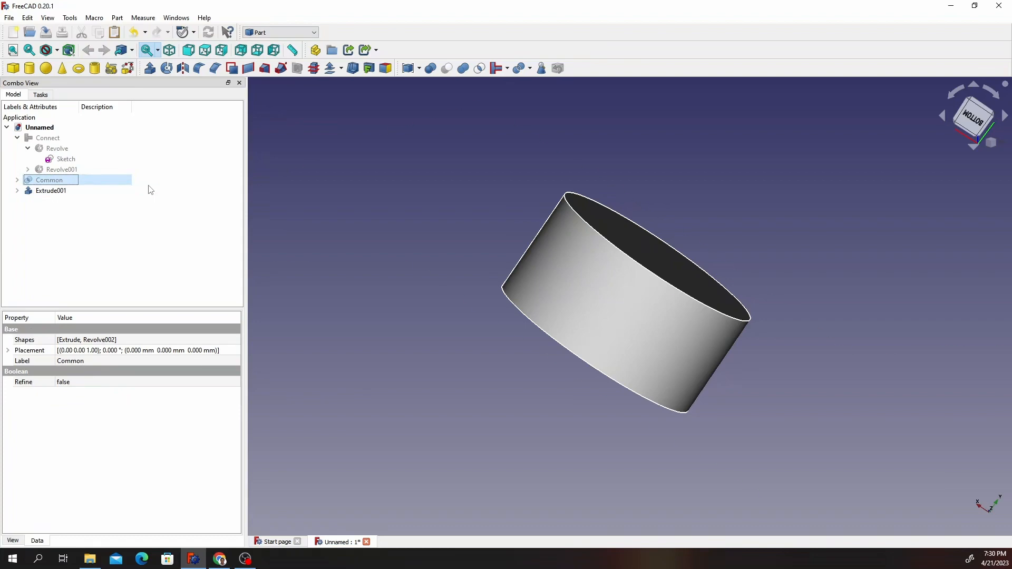
{"action": "key", "text": "space"}
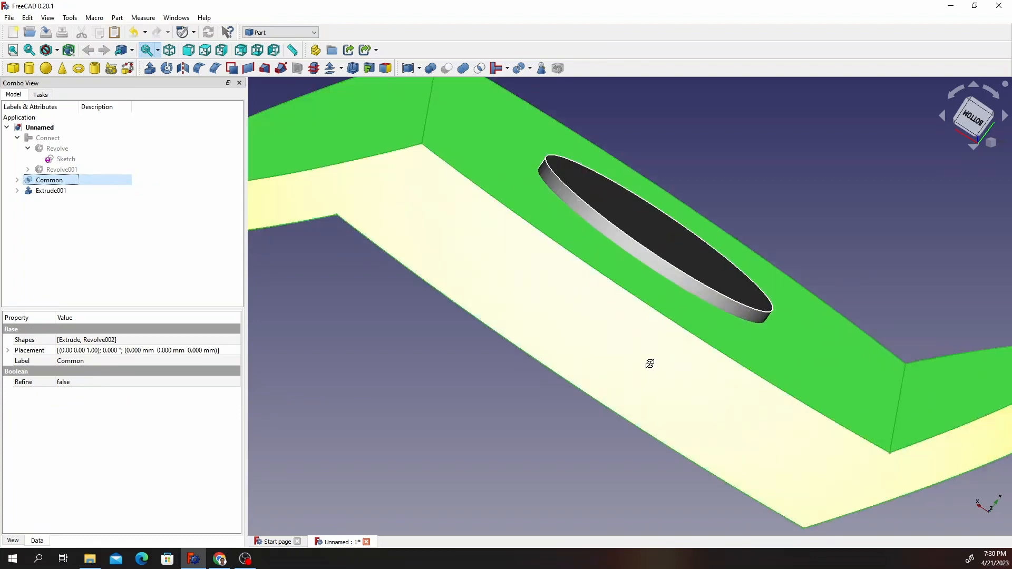
{"action": "mouse_move", "coordinate": [649, 364]}
{"action": "middle_mouse_down"}
{"action": "mouse_move", "coordinate": [671, 330]}
{"action": "mouse_move", "coordinate": [659, 357]}
{"action": "mouse_move", "coordinate": [621, 355]}
{"action": "mouse_move", "coordinate": [686, 334]}
{"action": "mouse_move", "coordinate": [612, 334]}
{"action": "mouse_move", "coordinate": [659, 369]}
{"action": "mouse_move", "coordinate": [664, 352]}
{"action": "mouse_move", "coordinate": [660, 364]}
{"action": "middle_mouse_up"}
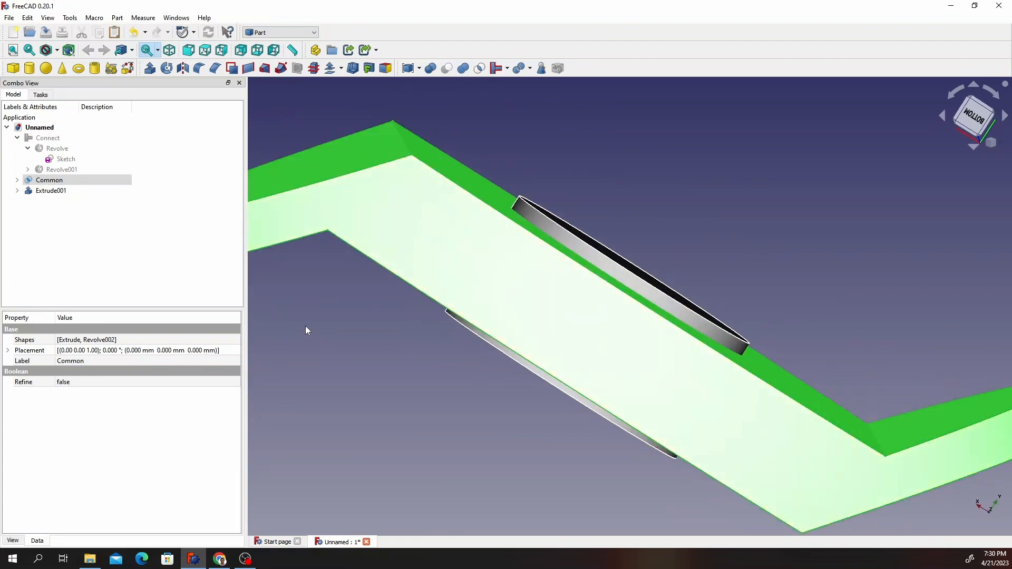
Cut the Extrude001 cylinder from the Common body to make a through hole in the plate.
{"action": "left_click", "coordinate": [48, 180]}
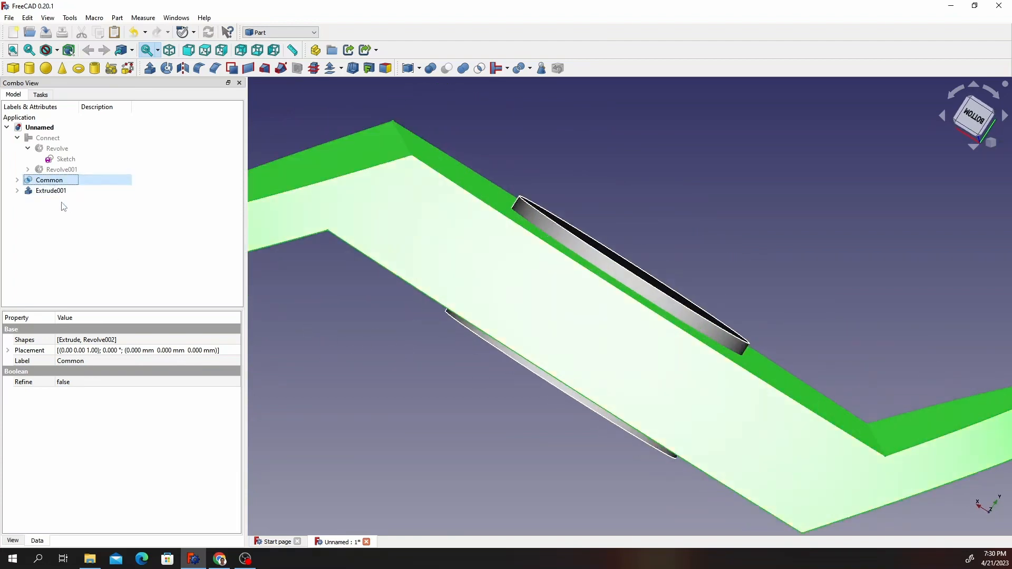
{"action": "left_click", "coordinate": [58, 192], "text": "ctrl"}
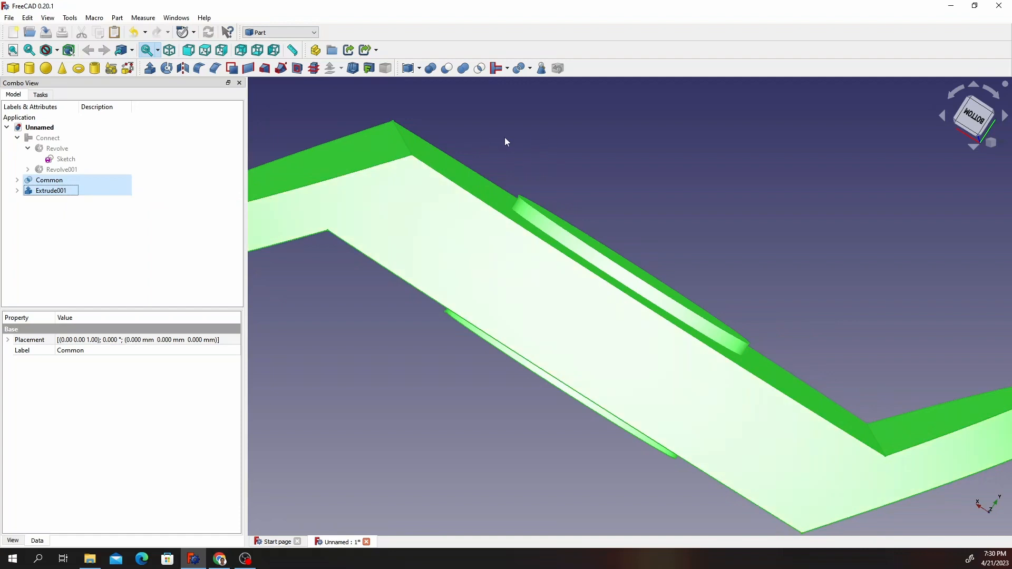
{"action": "left_click", "coordinate": [447, 69]}
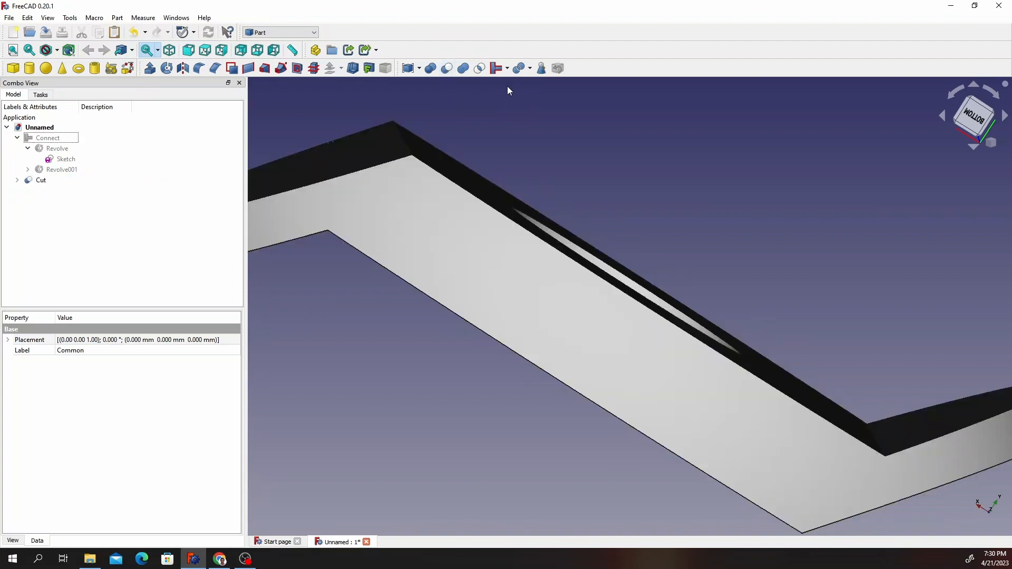
{"action": "scroll", "coordinate": [663, 211], "scroll_direction": "down", "scroll_amount": 10}
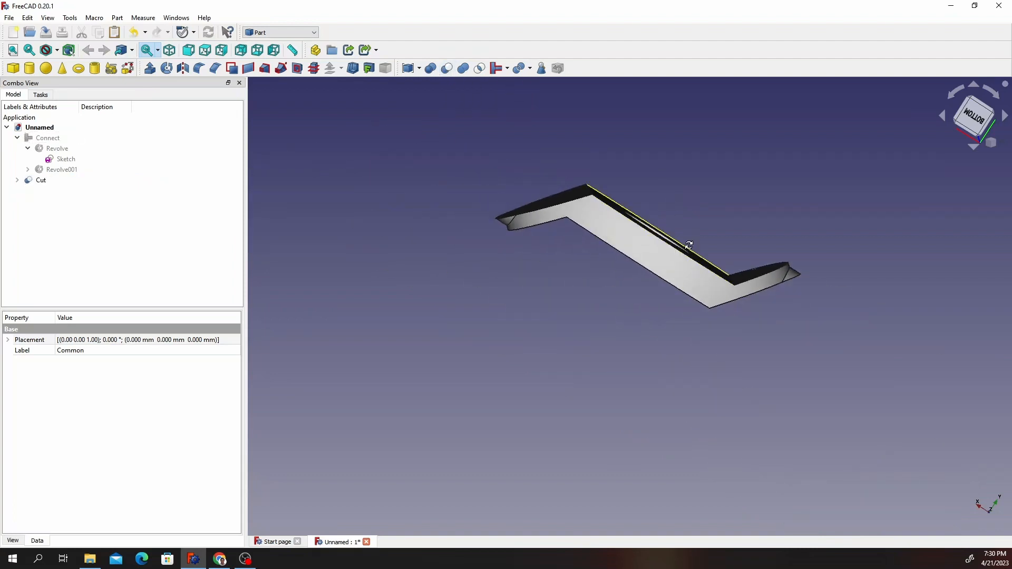
{"action": "middle_click_drag", "start_coordinate": [688, 245], "coordinate": [596, 340]}
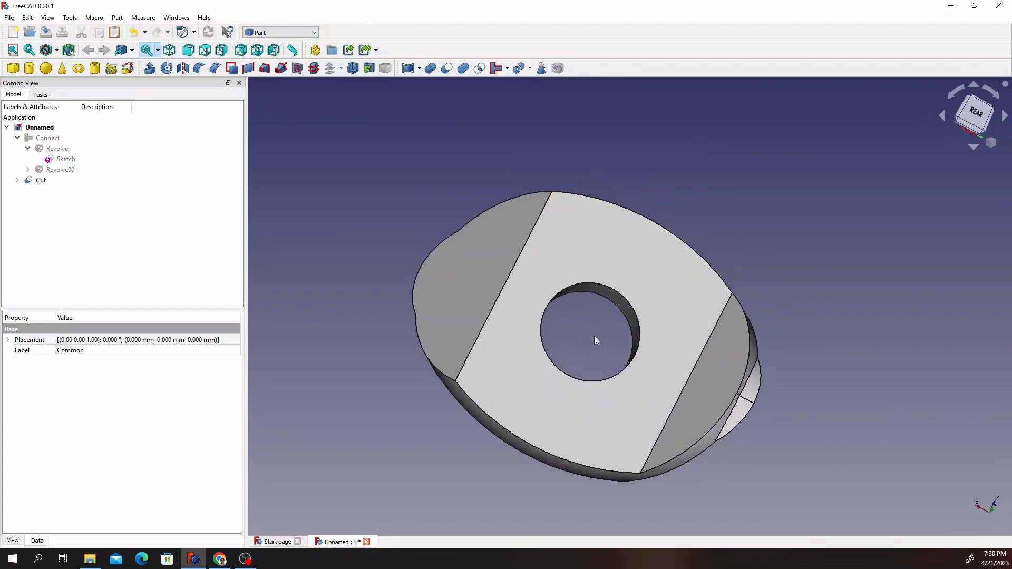
{"action": "middle_click_drag", "start_coordinate": [545, 389], "coordinate": [576, 388]}
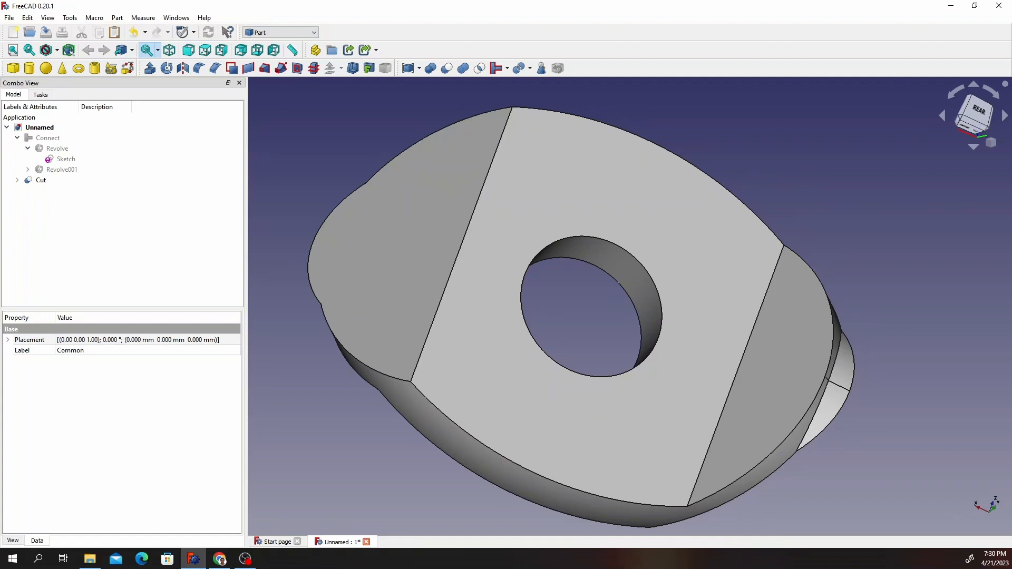
Show the hidden Connect body around the cut plate.
{"action": "key", "text": "alt+Tab"}
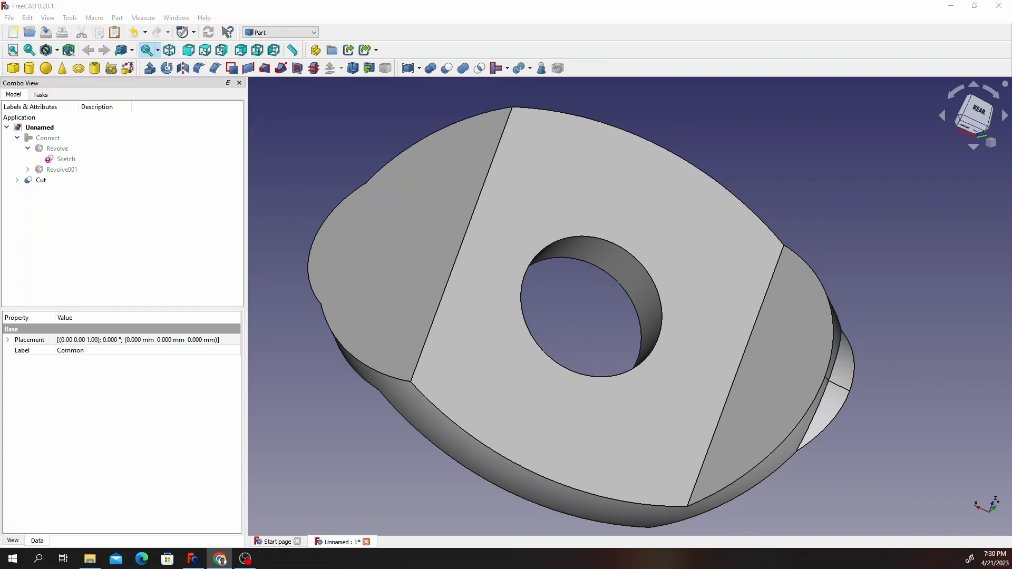
{"action": "left_click", "coordinate": [46, 139]}
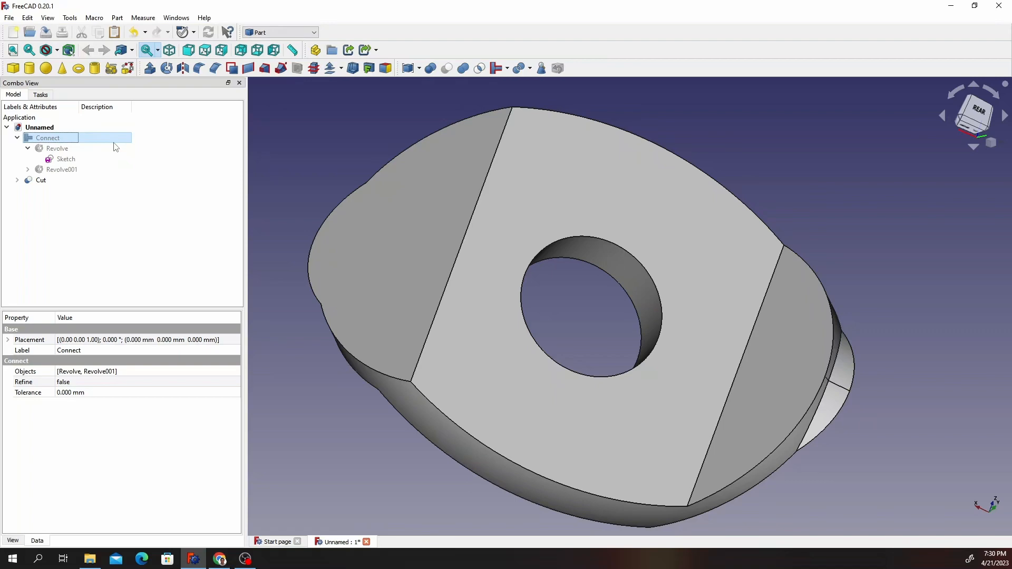
{"action": "key", "text": "space"}
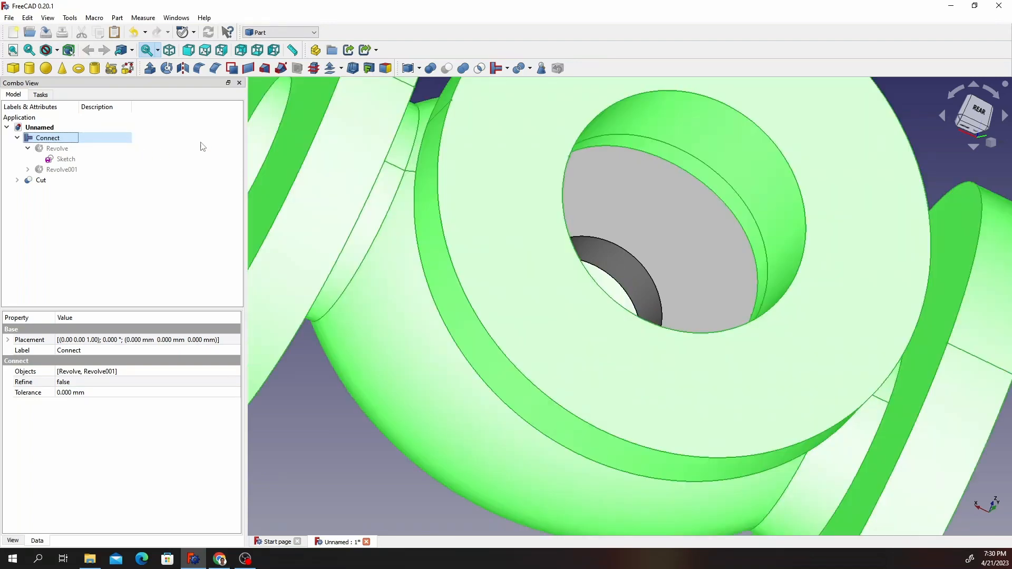
Examine the Connect body from several sides, looking through the flange openings at how the inner plate sits inside.
{"action": "scroll", "coordinate": [416, 172], "scroll_direction": "down", "scroll_amount": 5}
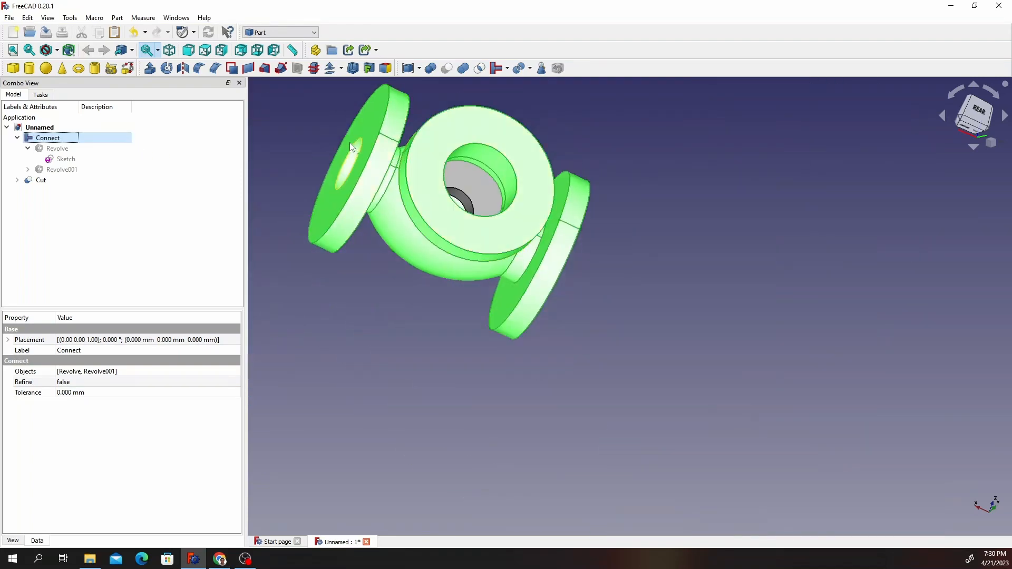
{"action": "scroll", "coordinate": [350, 143], "scroll_direction": "up", "scroll_amount": 2}
{"action": "scroll", "coordinate": [393, 173], "scroll_direction": "down", "scroll_amount": 3}
{"action": "middle_click_drag", "start_coordinate": [415, 200], "coordinate": [568, 226]}
{"action": "scroll", "coordinate": [650, 354], "scroll_direction": "up", "scroll_amount": 5}
{"action": "middle_click_drag", "start_coordinate": [649, 353], "coordinate": [971, 326]}
{"action": "scroll", "coordinate": [781, 343], "scroll_direction": "up", "scroll_amount": 1}
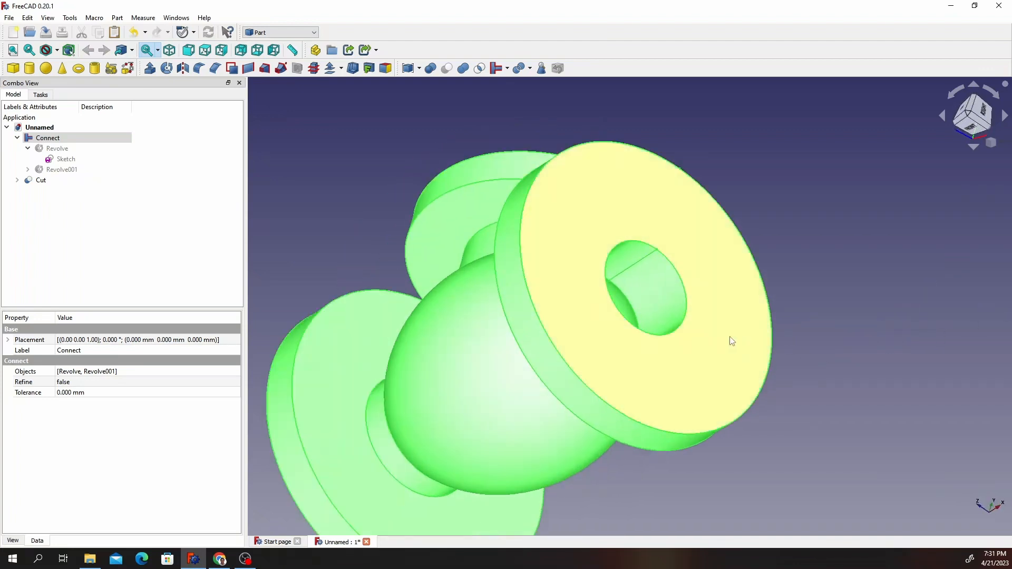
{"action": "middle_click_drag", "start_coordinate": [592, 321], "coordinate": [771, 339]}
{"action": "scroll", "coordinate": [576, 315], "scroll_direction": "down", "scroll_amount": 5}
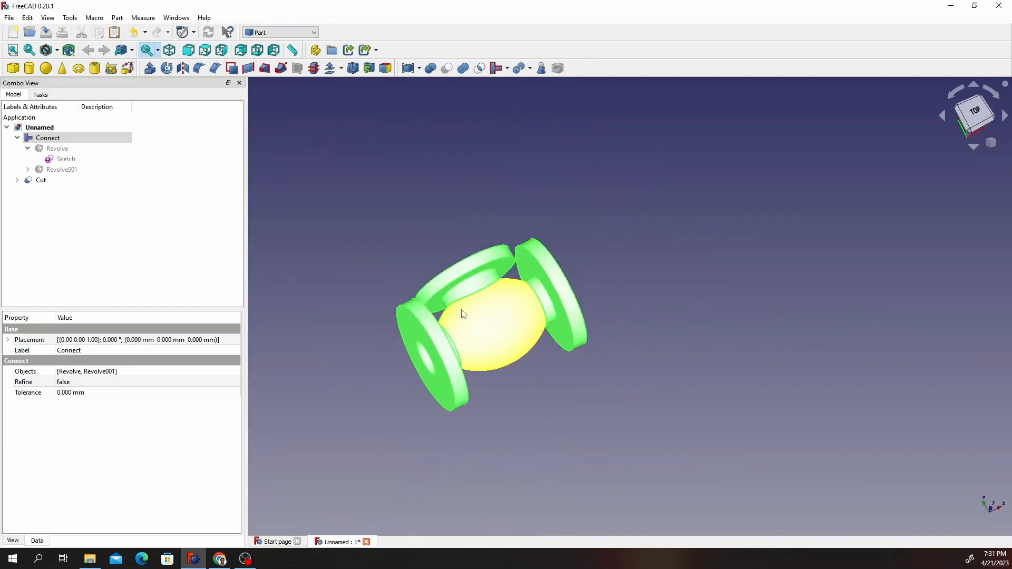
{"action": "middle_click_drag", "start_coordinate": [462, 314], "coordinate": [606, 313]}
{"action": "scroll", "coordinate": [385, 368], "scroll_direction": "up", "scroll_amount": 5}
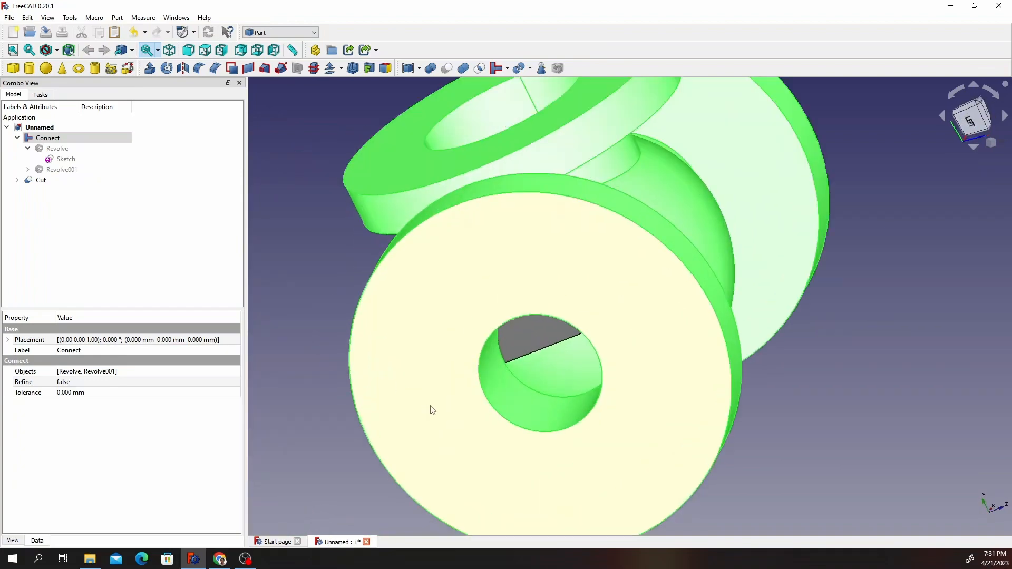
{"action": "middle_click_drag", "start_coordinate": [429, 409], "coordinate": [463, 391]}
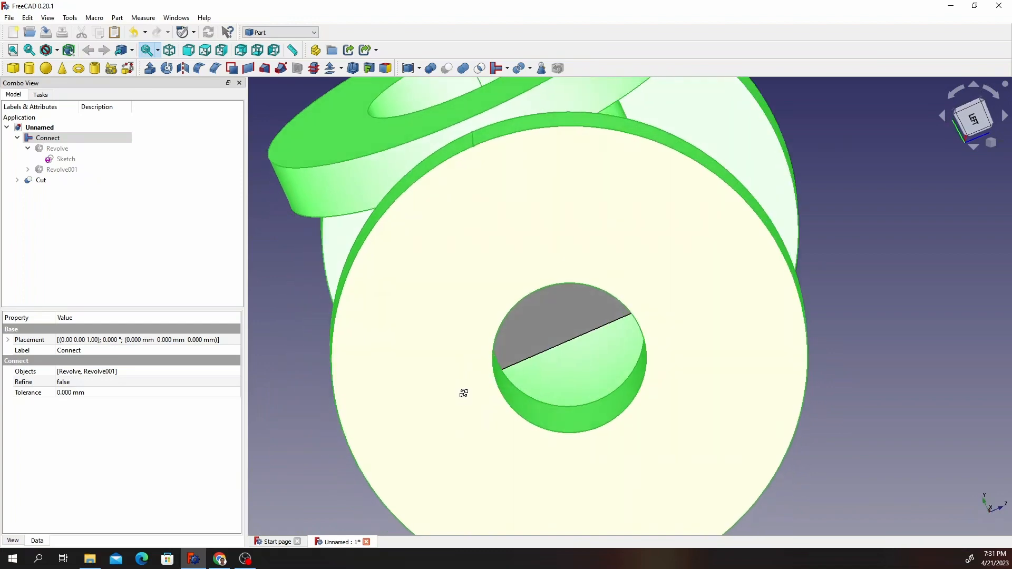
Inspect the inner plate and its round hole through the end and middle flange openings of the Connect body.
{"action": "middle_click_drag", "start_coordinate": [520, 427], "coordinate": [558, 408]}
{"action": "scroll", "coordinate": [544, 408], "scroll_direction": "down", "scroll_amount": 1}
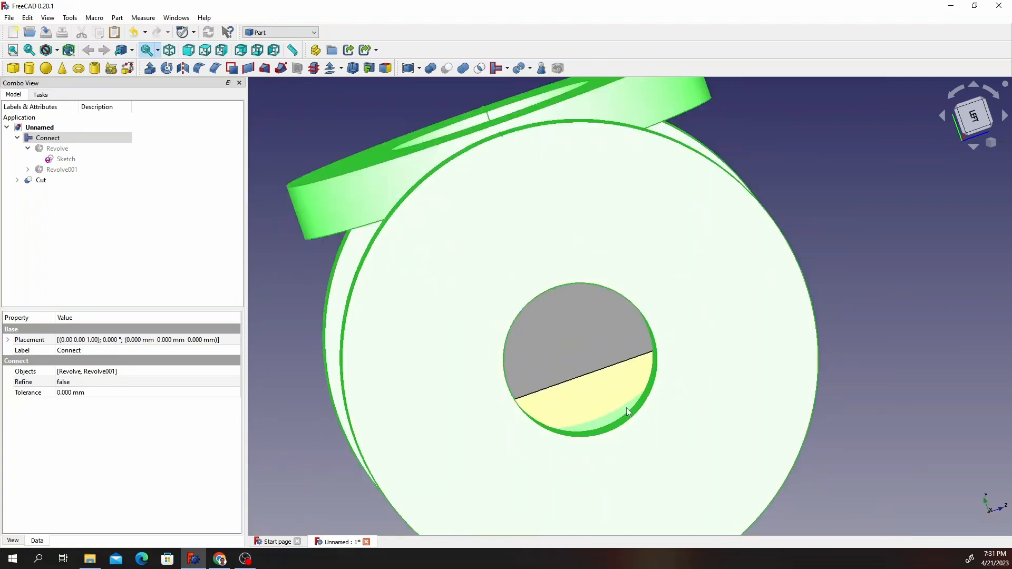
{"action": "middle_click_drag", "start_coordinate": [672, 411], "coordinate": [442, 392]}
{"action": "scroll", "coordinate": [443, 393], "scroll_direction": "down", "scroll_amount": 6}
{"action": "middle_click_drag", "start_coordinate": [548, 434], "coordinate": [623, 423]}
{"action": "scroll", "coordinate": [808, 454], "scroll_direction": "up", "scroll_amount": 3}
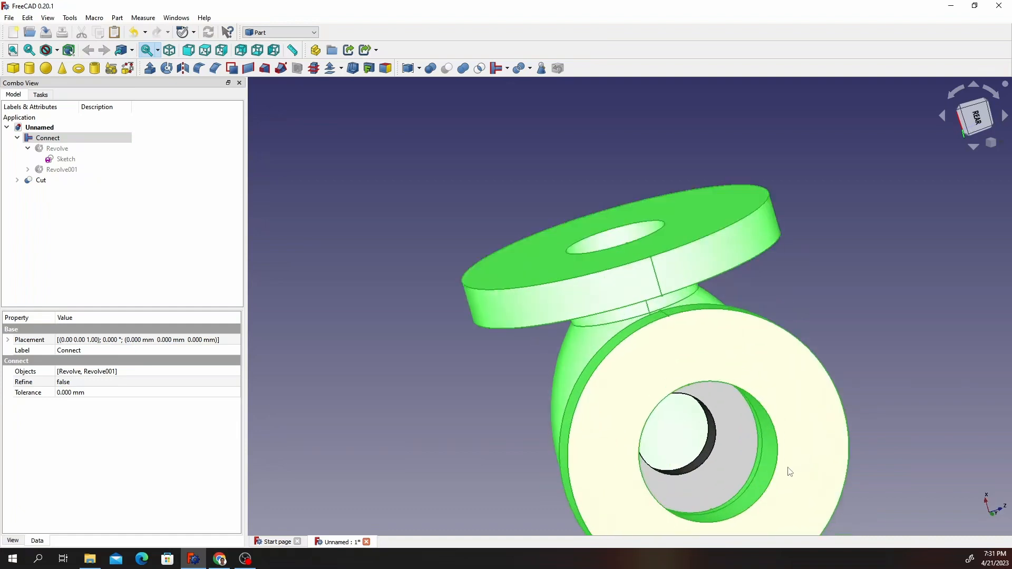
{"action": "scroll", "coordinate": [788, 472], "scroll_direction": "down", "scroll_amount": 1}
{"action": "middle_click_drag", "start_coordinate": [788, 472], "coordinate": [731, 451]}
{"action": "scroll", "coordinate": [730, 450], "scroll_direction": "up", "scroll_amount": 1}
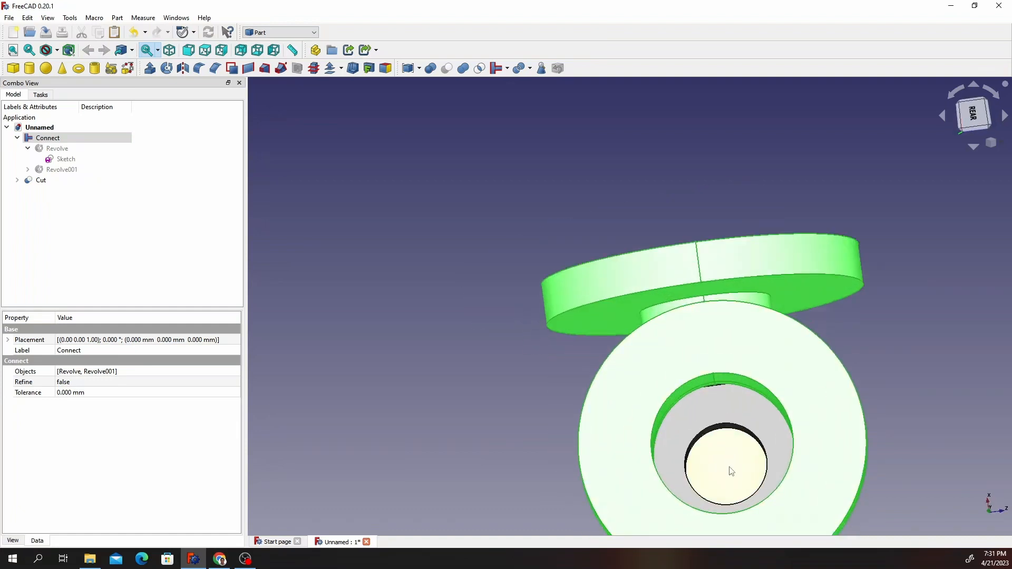
{"action": "scroll", "coordinate": [726, 463], "scroll_direction": "down", "scroll_amount": 2}
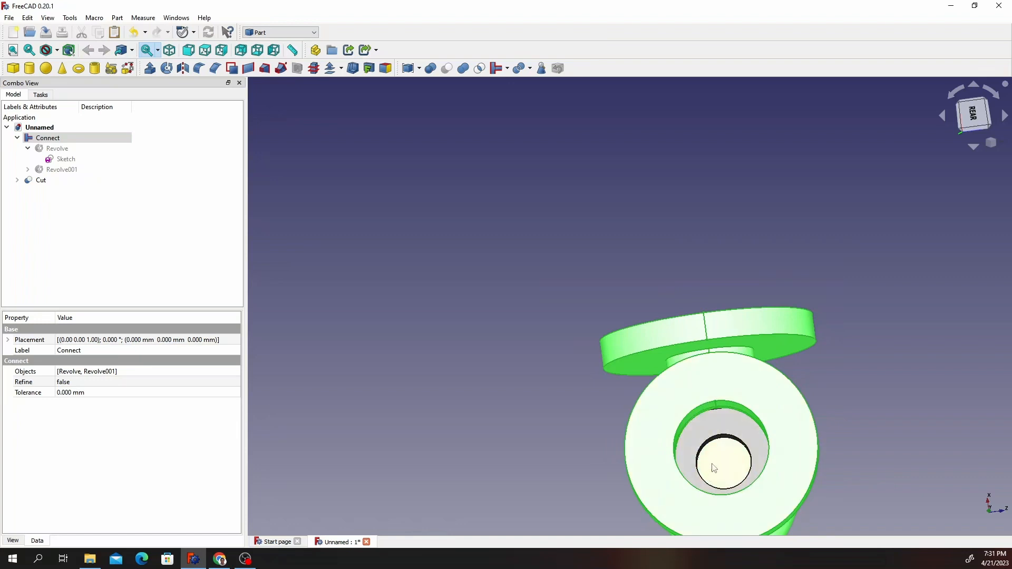
{"action": "scroll", "coordinate": [714, 466], "scroll_direction": "down", "scroll_amount": 3}
{"action": "scroll", "coordinate": [739, 521], "scroll_direction": "up", "scroll_amount": 5}
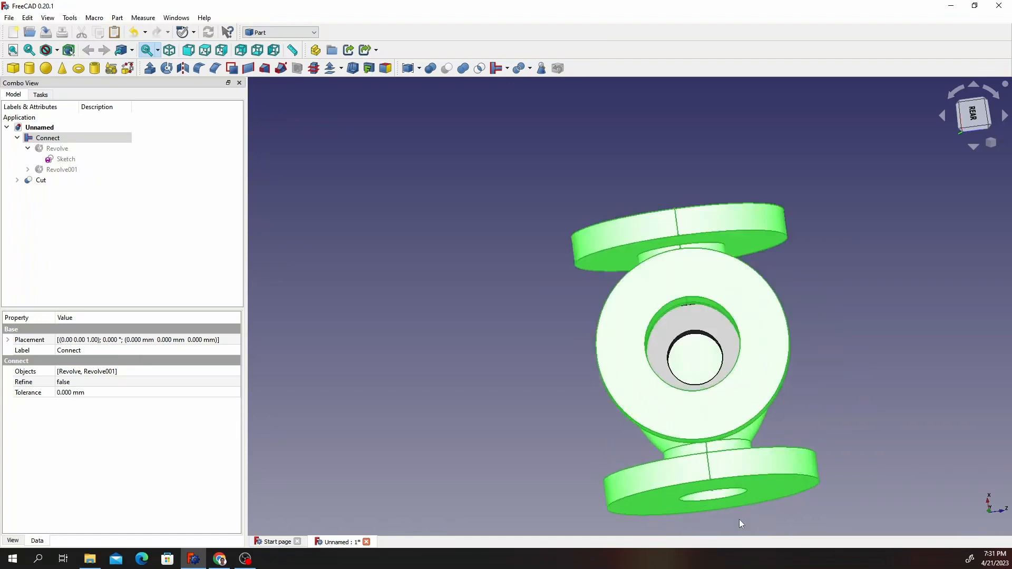
{"action": "scroll", "coordinate": [704, 462], "scroll_direction": "down", "scroll_amount": 1}
{"action": "scroll", "coordinate": [703, 462], "scroll_direction": "down", "scroll_amount": 1}
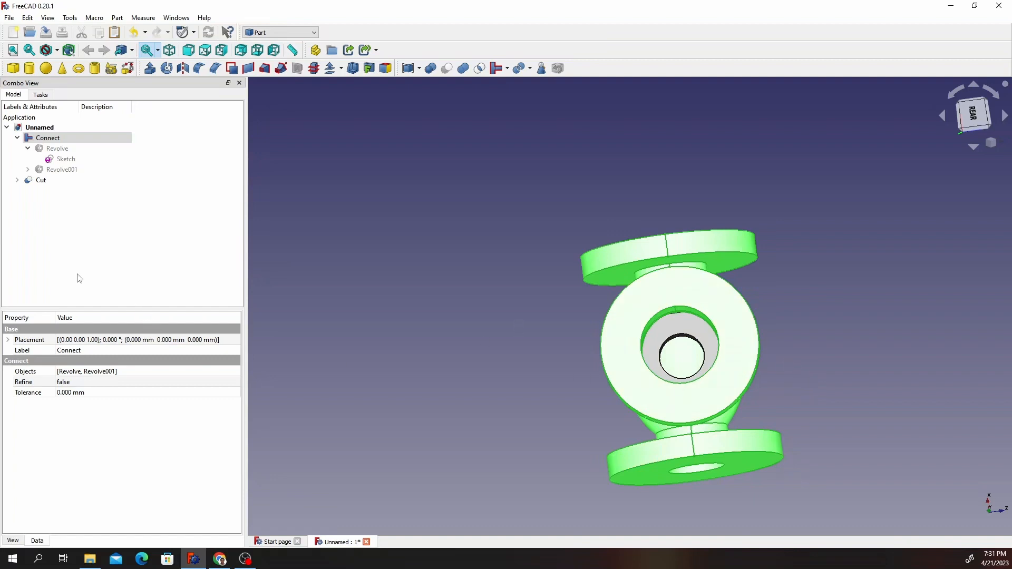
Collapse the Revolve and Connect branches in the model tree and clear the selection.
{"action": "left_click", "coordinate": [28, 148]}
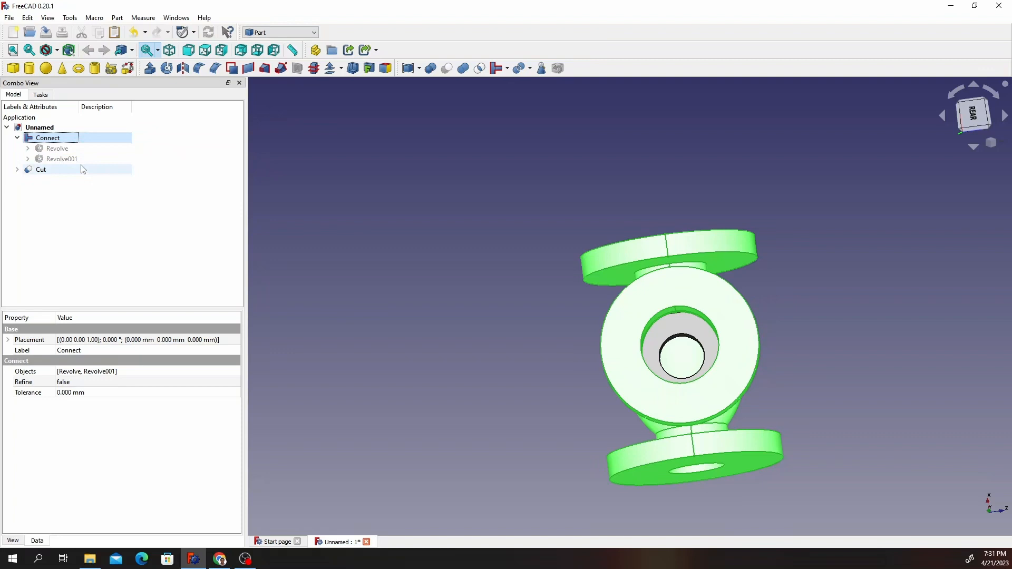
{"action": "left_click", "coordinate": [17, 139]}
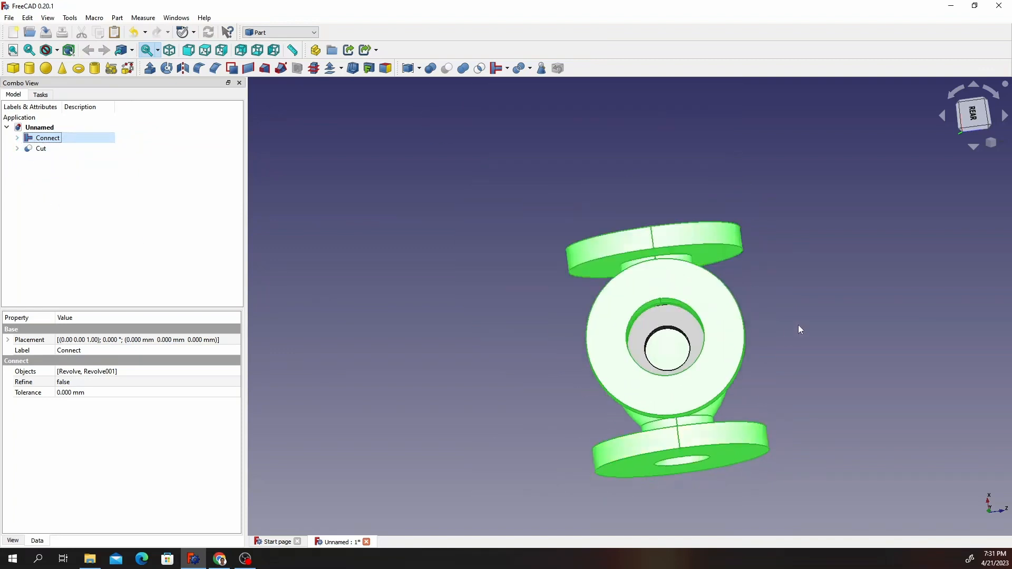
{"action": "left_click", "coordinate": [782, 327]}
{"action": "scroll", "coordinate": [725, 384], "scroll_direction": "up", "scroll_amount": 3}
{"action": "scroll", "coordinate": [706, 374], "scroll_direction": "down", "scroll_amount": 1}
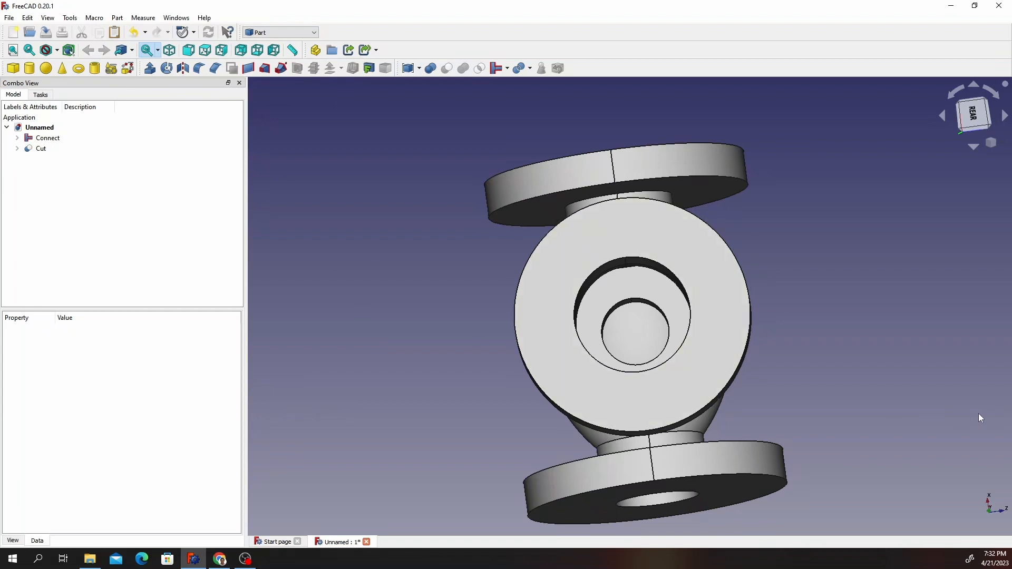
Fuse the Connect body and the Cut plate into one solid with a Boolean union.
{"action": "left_click", "coordinate": [46, 138]}
{"action": "left_click", "coordinate": [40, 148], "text": "ctrl"}
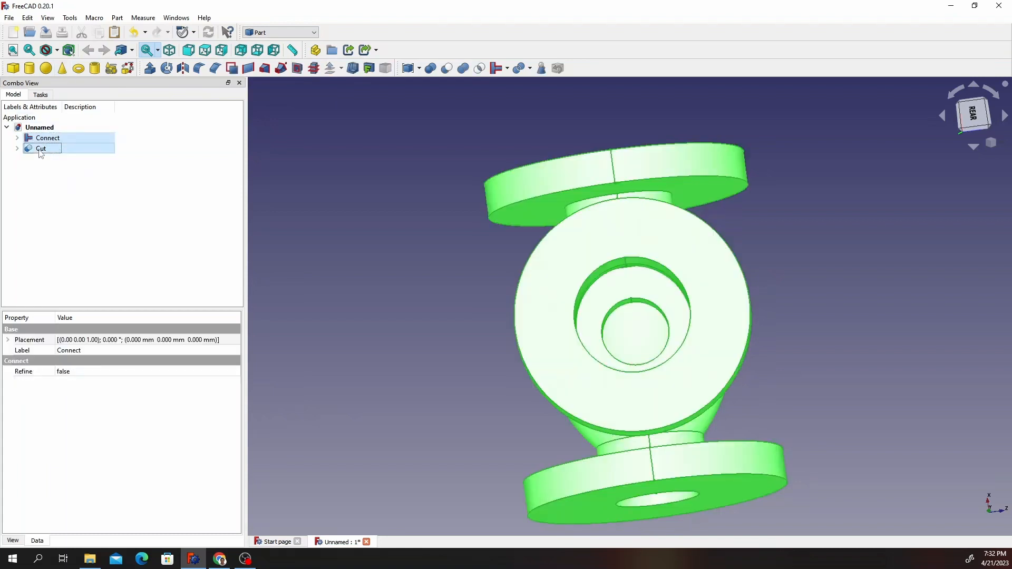
{"action": "left_click", "coordinate": [430, 68]}
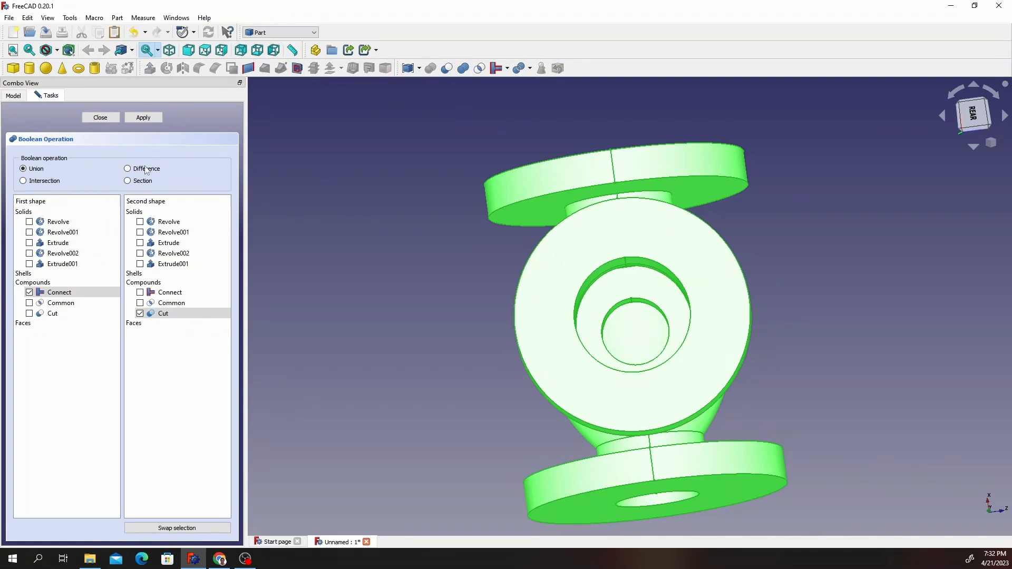
{"action": "left_click", "coordinate": [151, 116]}
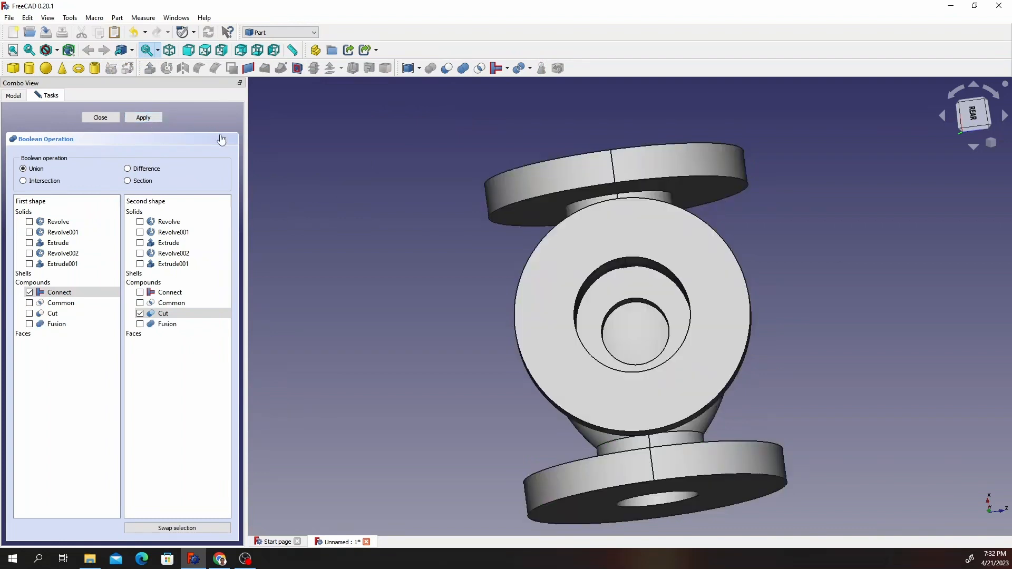
{"action": "left_click", "coordinate": [103, 117]}
Examine the fused part through the middle flange opening and the end flange bore, checking the inner plate.
{"action": "scroll", "coordinate": [441, 298], "scroll_direction": "down", "scroll_amount": 3}
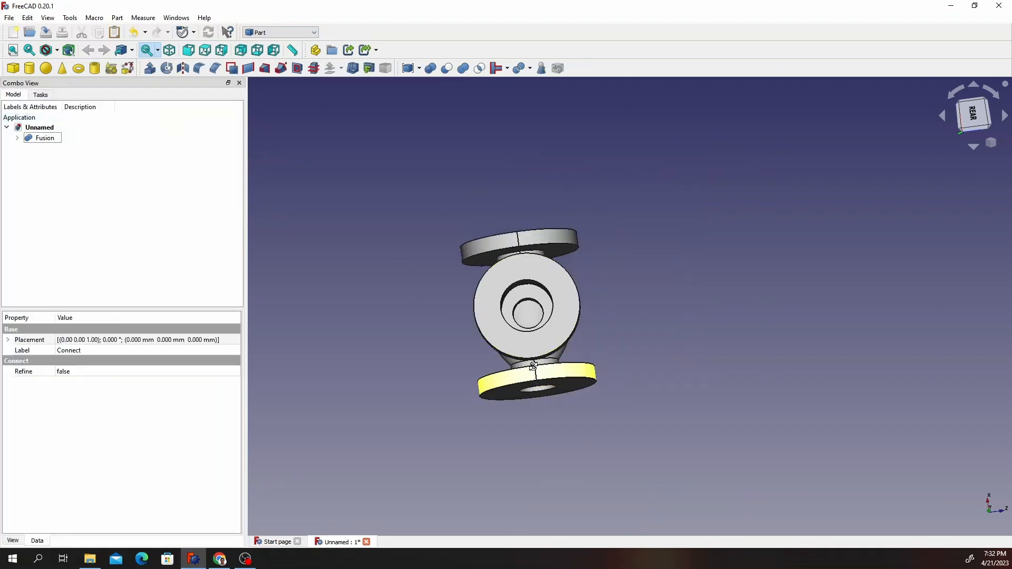
{"action": "middle_click_drag", "start_coordinate": [530, 380], "coordinate": [532, 307]}
{"action": "scroll", "coordinate": [523, 351], "scroll_direction": "up", "scroll_amount": 5}
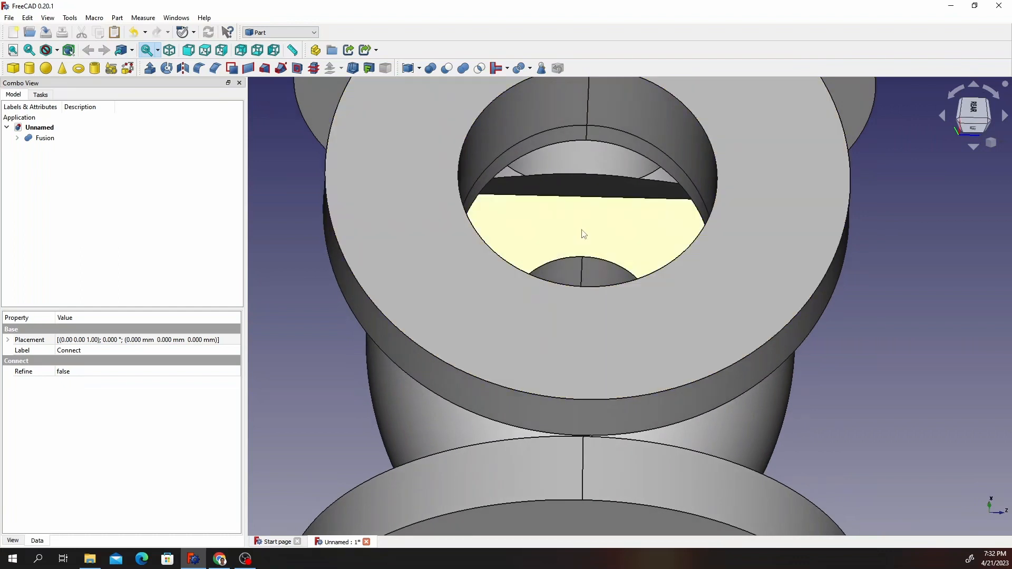
{"action": "scroll", "coordinate": [578, 208], "scroll_direction": "down", "scroll_amount": 2}
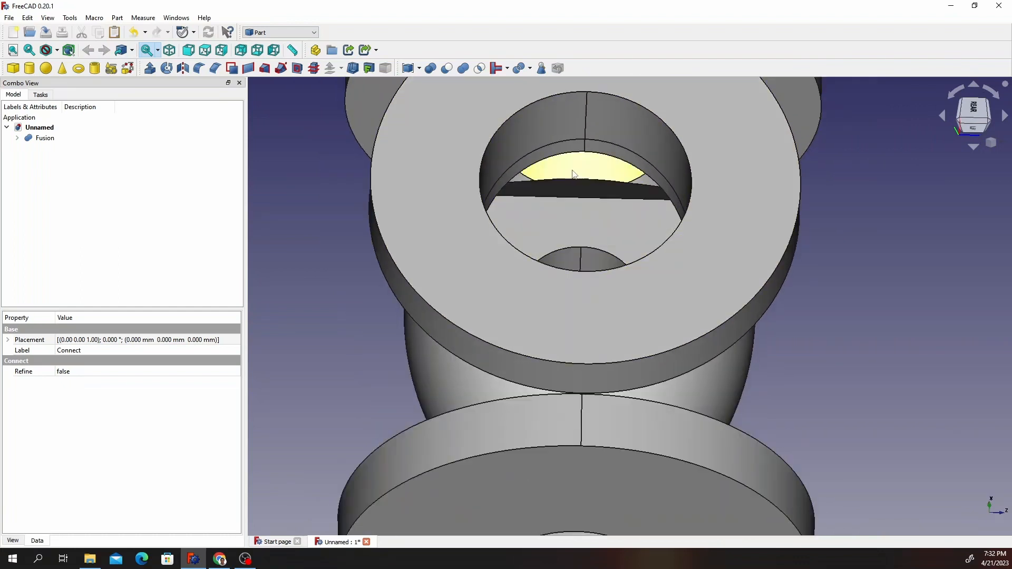
{"action": "scroll", "coordinate": [591, 291], "scroll_direction": "down", "scroll_amount": 5}
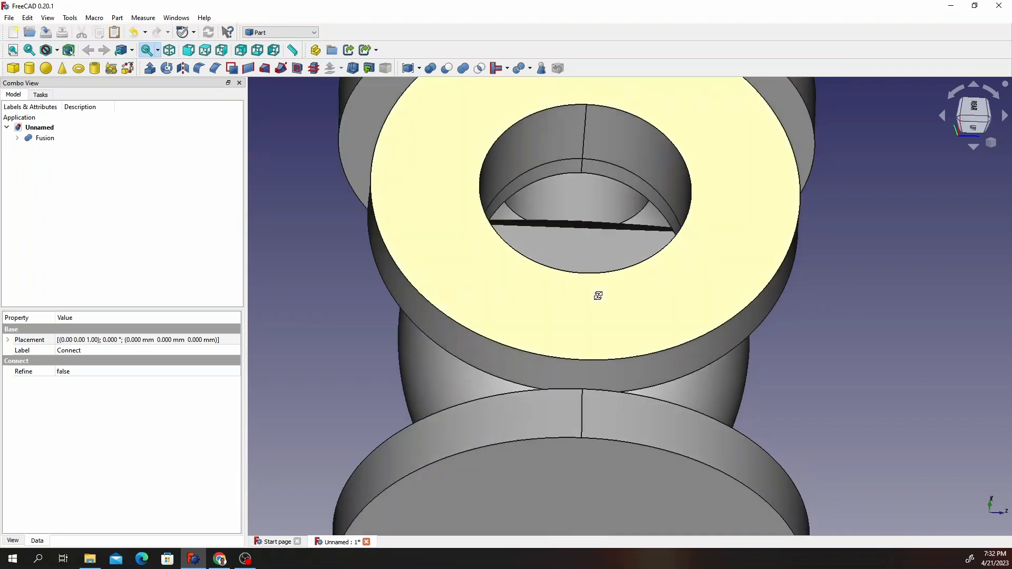
{"action": "middle_click_drag", "start_coordinate": [615, 334], "coordinate": [622, 284]}
{"action": "scroll", "coordinate": [615, 290], "scroll_direction": "down", "scroll_amount": 1}
{"action": "scroll", "coordinate": [602, 308], "scroll_direction": "up", "scroll_amount": 1}
{"action": "scroll", "coordinate": [598, 326], "scroll_direction": "down", "scroll_amount": 3}
{"action": "scroll", "coordinate": [599, 337], "scroll_direction": "down", "scroll_amount": 1}
{"action": "middle_click_drag", "start_coordinate": [599, 338], "coordinate": [602, 352]}
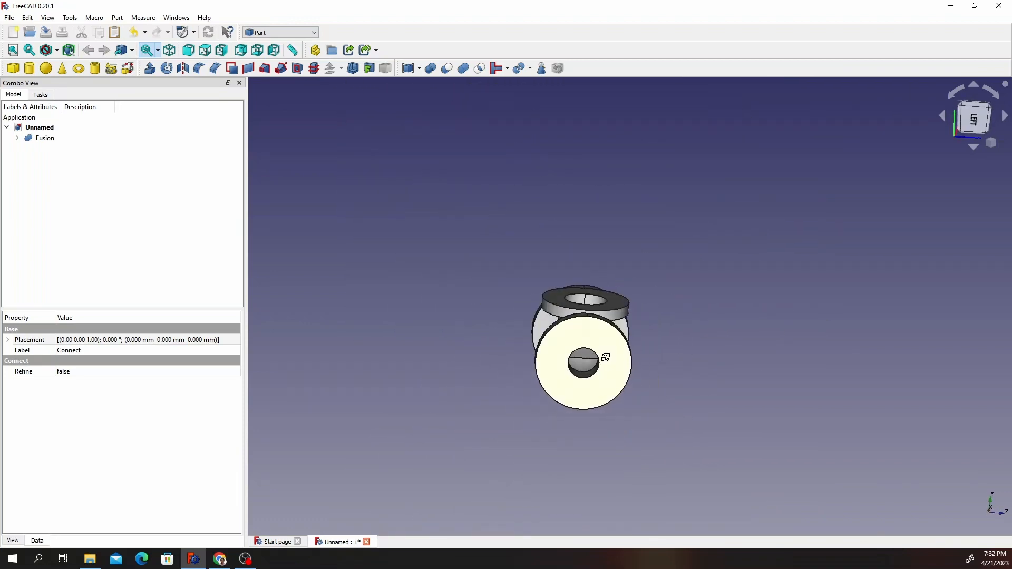
{"action": "scroll", "coordinate": [601, 351], "scroll_direction": "up", "scroll_amount": 1}
{"action": "scroll", "coordinate": [580, 369], "scroll_direction": "up", "scroll_amount": 1}
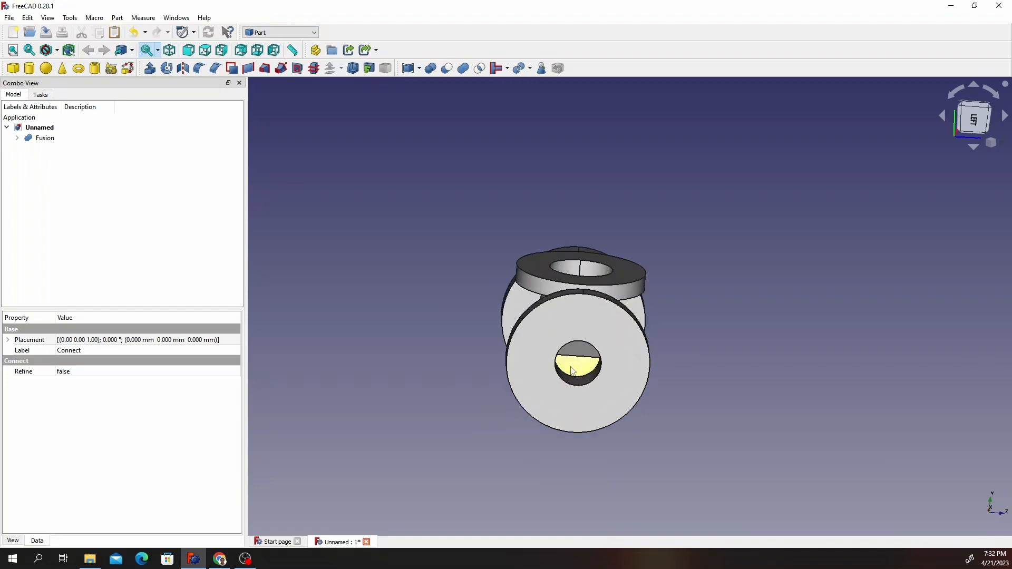
{"action": "scroll", "coordinate": [577, 369], "scroll_direction": "down", "scroll_amount": 1}
{"action": "middle_click_drag", "start_coordinate": [577, 369], "coordinate": [588, 337]}
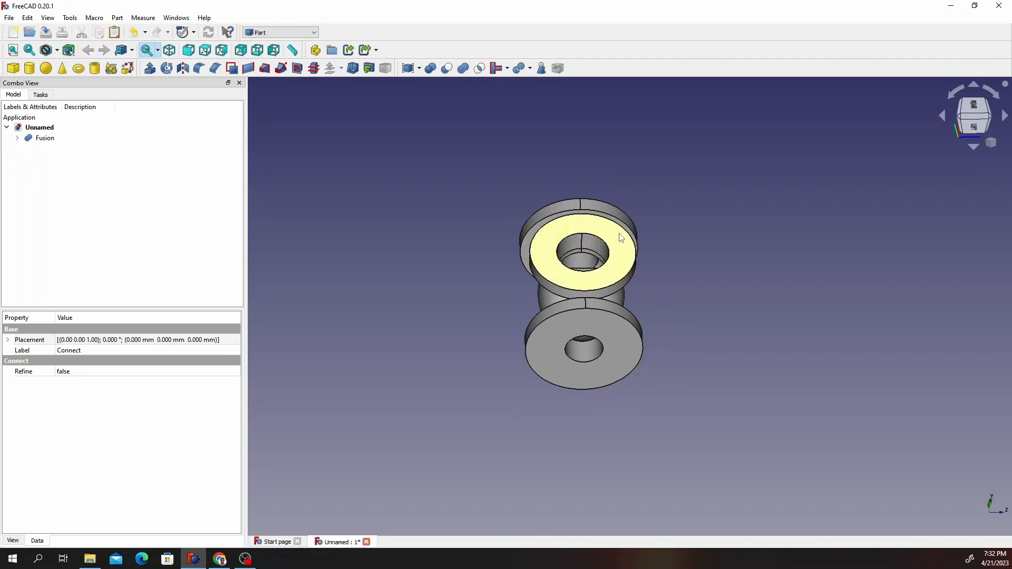
{"action": "middle_click_drag", "start_coordinate": [588, 264], "coordinate": [464, 298]}
{"action": "scroll", "coordinate": [712, 163], "scroll_direction": "up", "scroll_amount": 1}
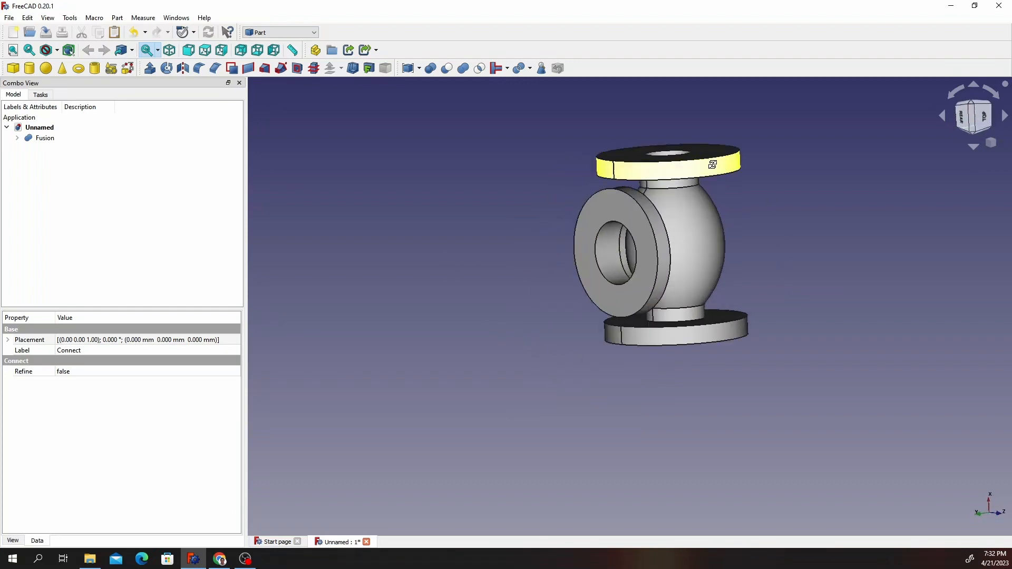
Examine the fused part from the opposite end flange and around its outside, checking the plate from that side.
{"action": "middle_click_drag", "start_coordinate": [712, 163], "coordinate": [705, 273]}
{"action": "scroll", "coordinate": [744, 136], "scroll_direction": "up", "scroll_amount": 6}
{"action": "scroll", "coordinate": [716, 123], "scroll_direction": "down", "scroll_amount": 5}
{"action": "scroll", "coordinate": [717, 126], "scroll_direction": "down", "scroll_amount": 1}
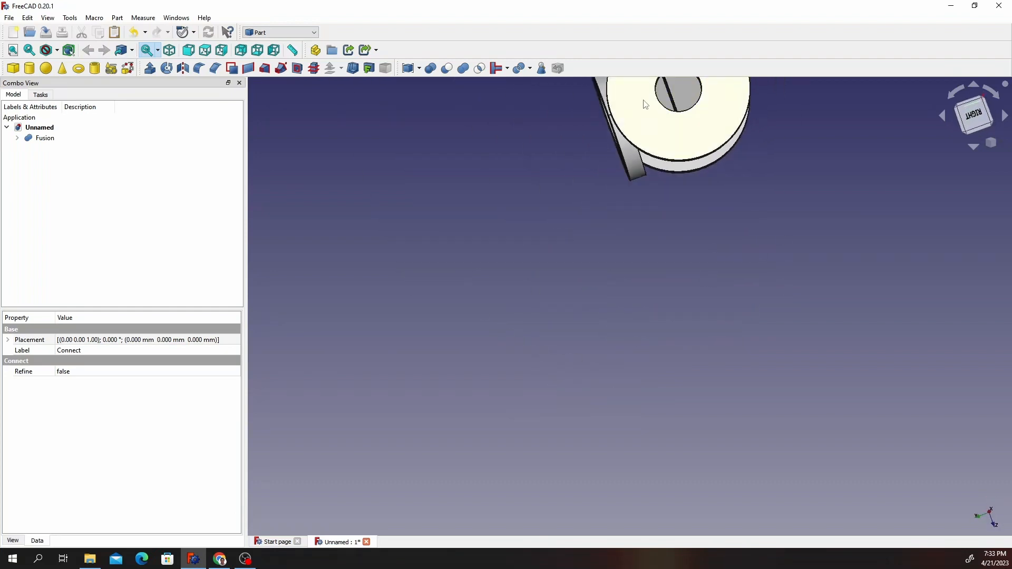
{"action": "scroll", "coordinate": [668, 100], "scroll_direction": "up", "scroll_amount": 3}
{"action": "scroll", "coordinate": [689, 122], "scroll_direction": "down", "scroll_amount": 4}
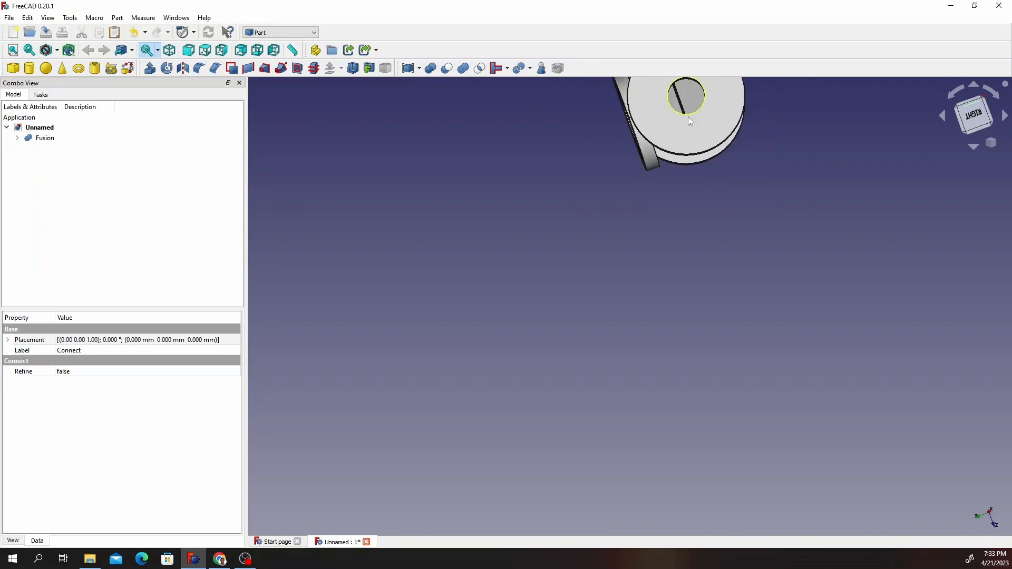
{"action": "scroll", "coordinate": [690, 124], "scroll_direction": "up", "scroll_amount": 1}
{"action": "middle_click_drag", "start_coordinate": [690, 125], "coordinate": [688, 305]}
{"action": "scroll", "coordinate": [701, 300], "scroll_direction": "up", "scroll_amount": 5}
{"action": "scroll", "coordinate": [711, 294], "scroll_direction": "down", "scroll_amount": 5}
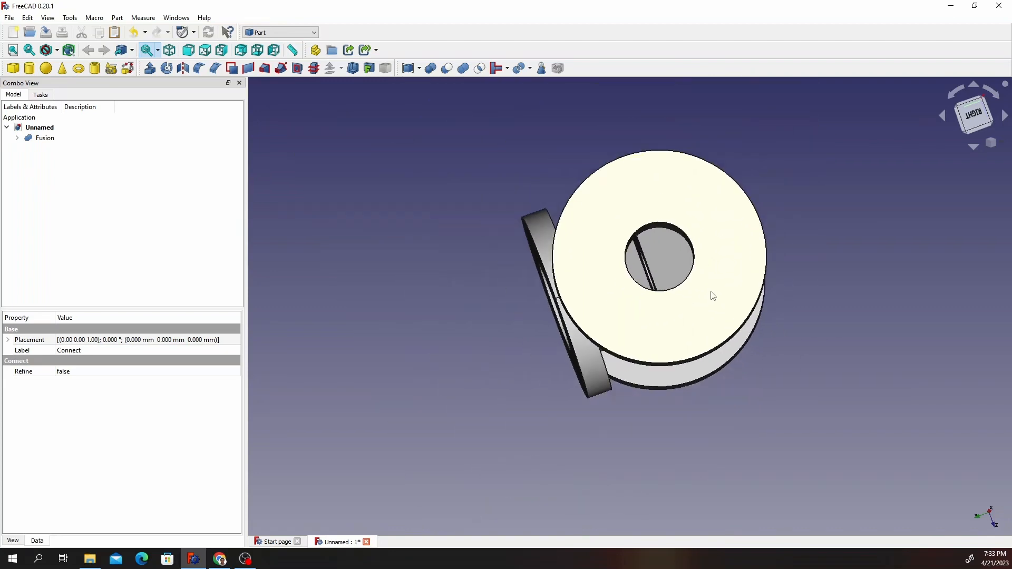
{"action": "scroll", "coordinate": [709, 239], "scroll_direction": "up", "scroll_amount": 5}
{"action": "scroll", "coordinate": [715, 264], "scroll_direction": "down", "scroll_amount": 5}
{"action": "middle_click_drag", "start_coordinate": [717, 264], "coordinate": [827, 220]}
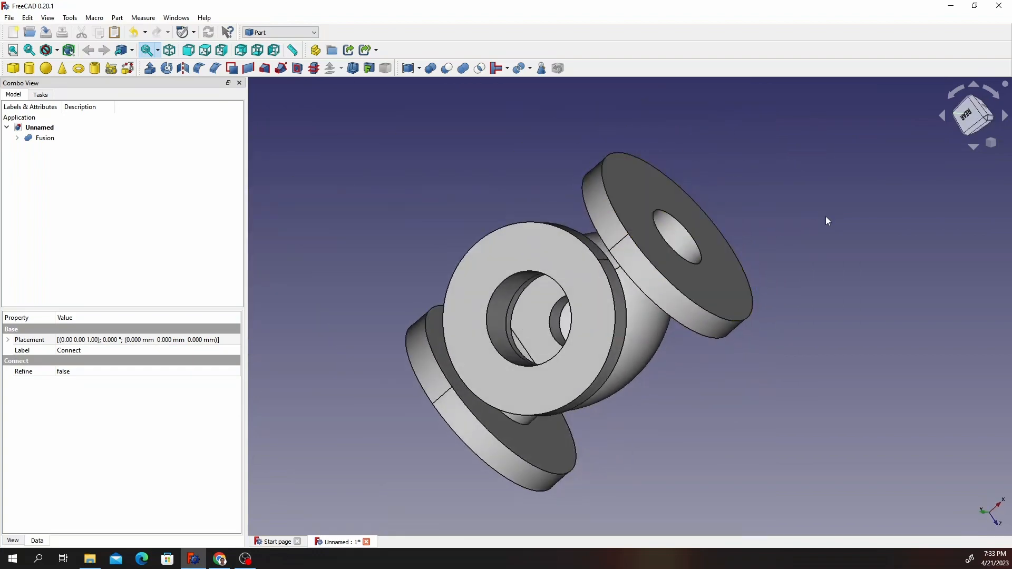
{"action": "middle_click_drag", "start_coordinate": [585, 332], "coordinate": [735, 283]}
{"action": "scroll", "coordinate": [538, 396], "scroll_direction": "down", "scroll_amount": 2}
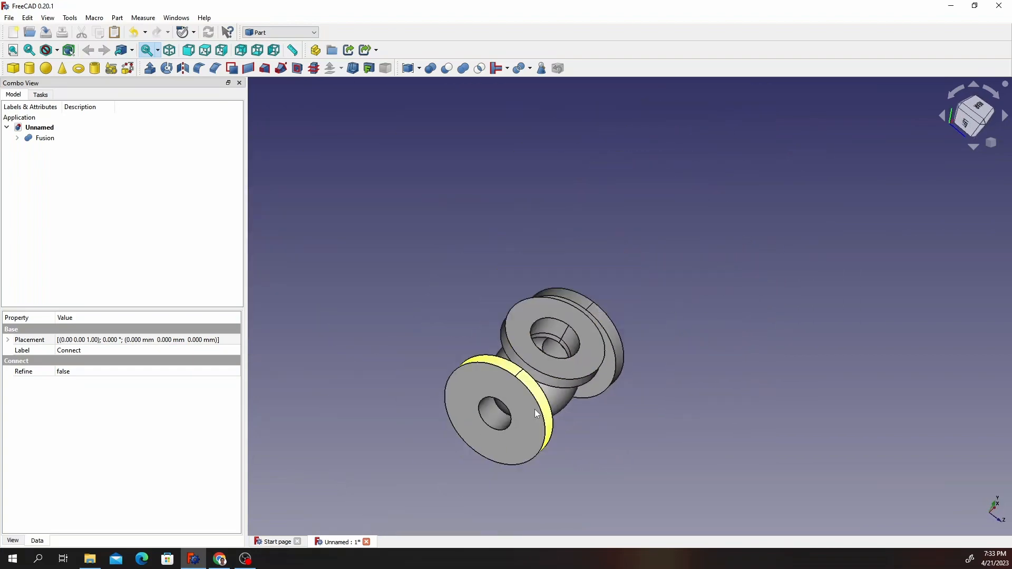
{"action": "scroll", "coordinate": [497, 430], "scroll_direction": "down", "scroll_amount": 2}
{"action": "scroll", "coordinate": [482, 436], "scroll_direction": "up", "scroll_amount": 2}
{"action": "middle_click_drag", "start_coordinate": [463, 444], "coordinate": [412, 432]}
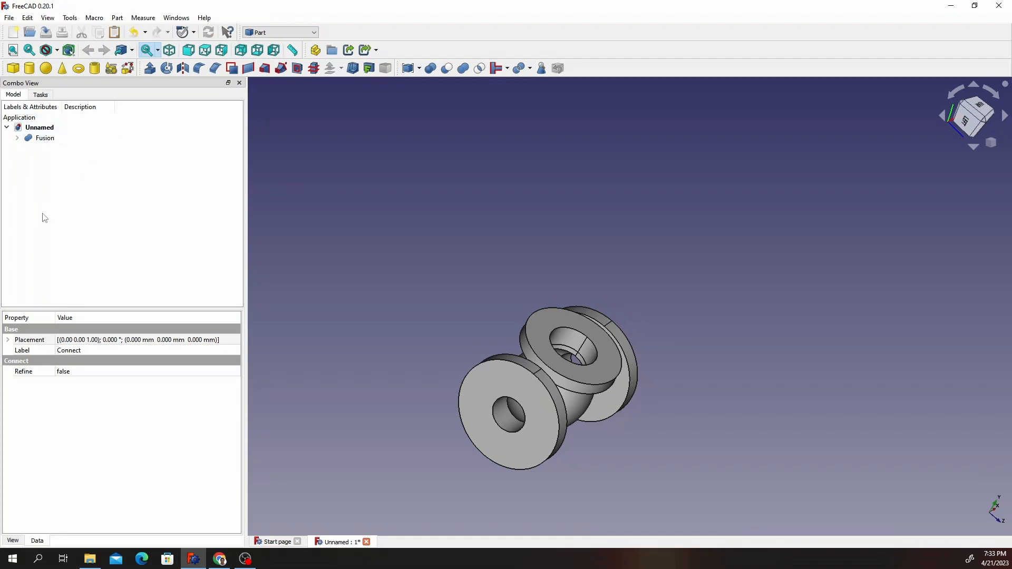
Switch to the Part Design workbench and create a new body with the Fusion solid as its base feature.
{"action": "left_click", "coordinate": [47, 138]}
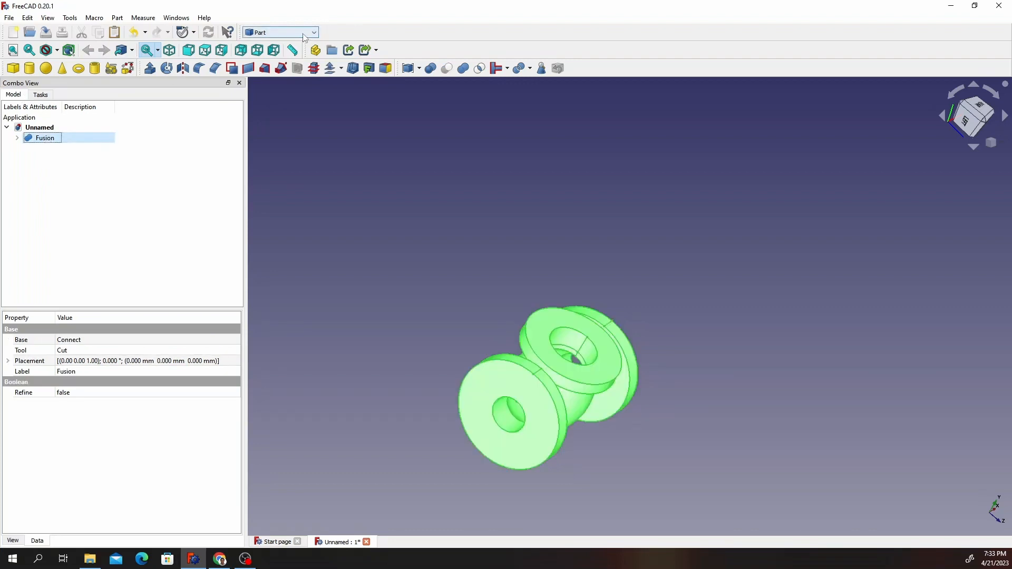
{"action": "left_click", "coordinate": [284, 32]}
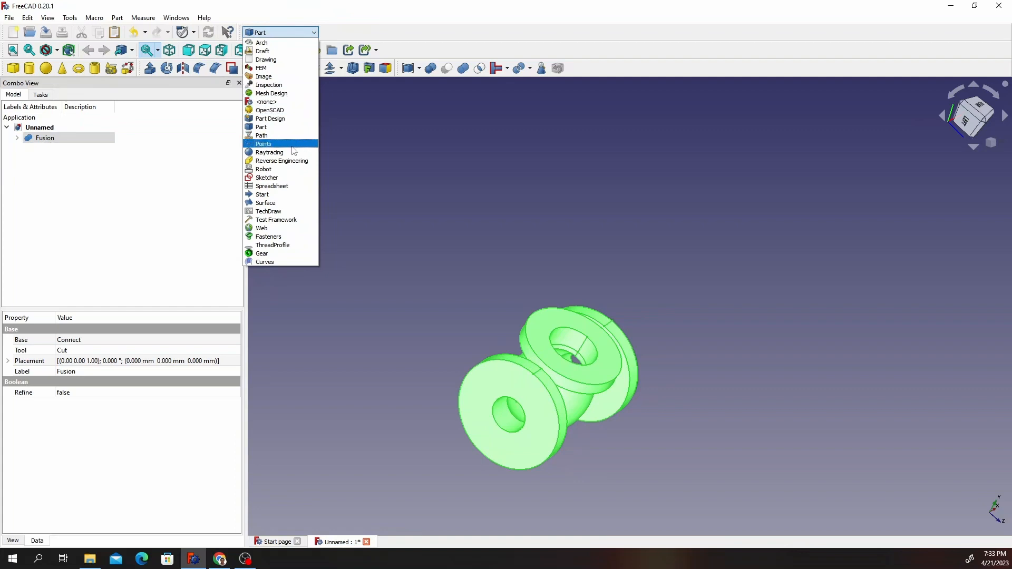
{"action": "left_click", "coordinate": [282, 118]}
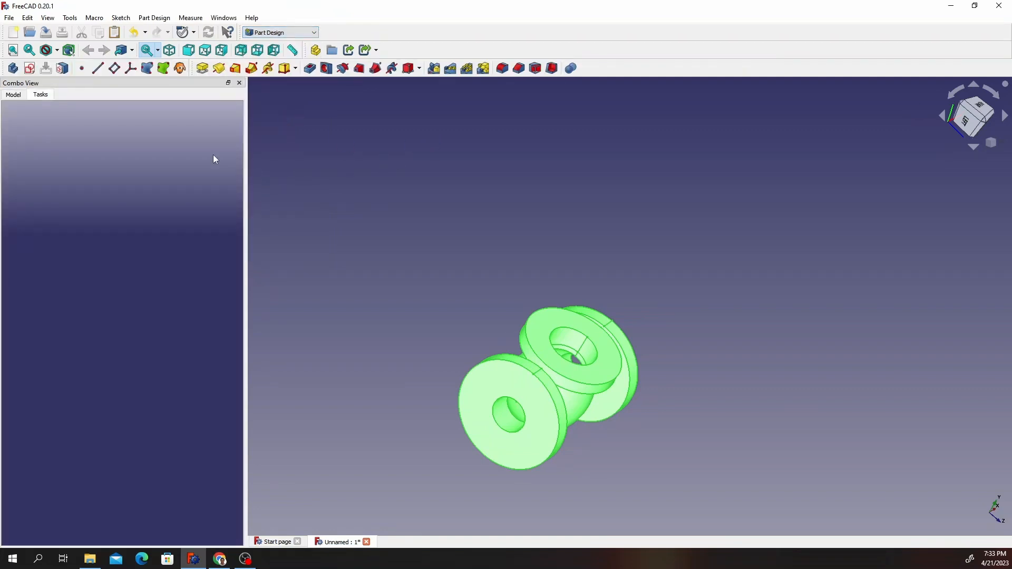
{"action": "left_click", "coordinate": [13, 96]}
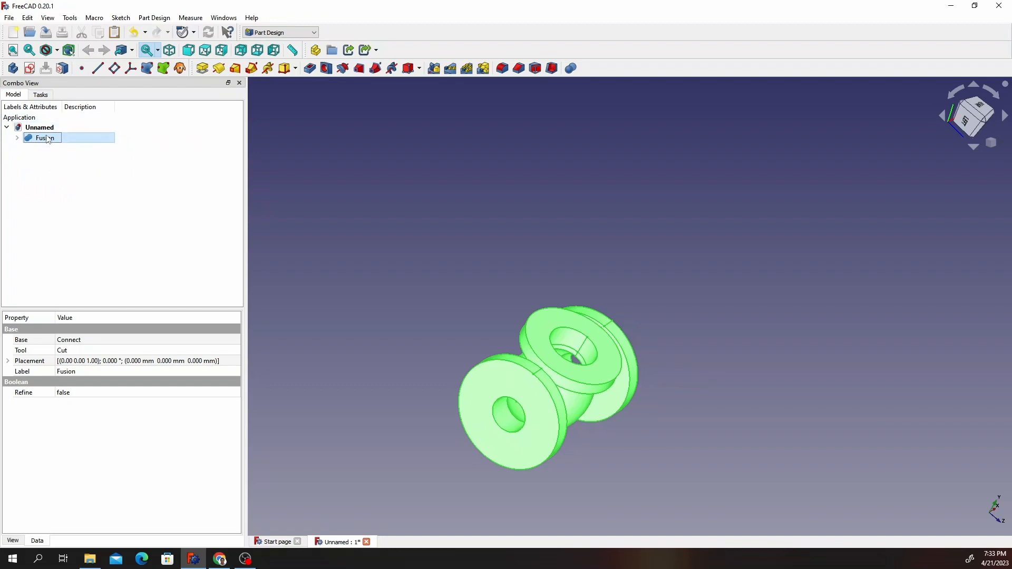
{"action": "left_click", "coordinate": [14, 68]}
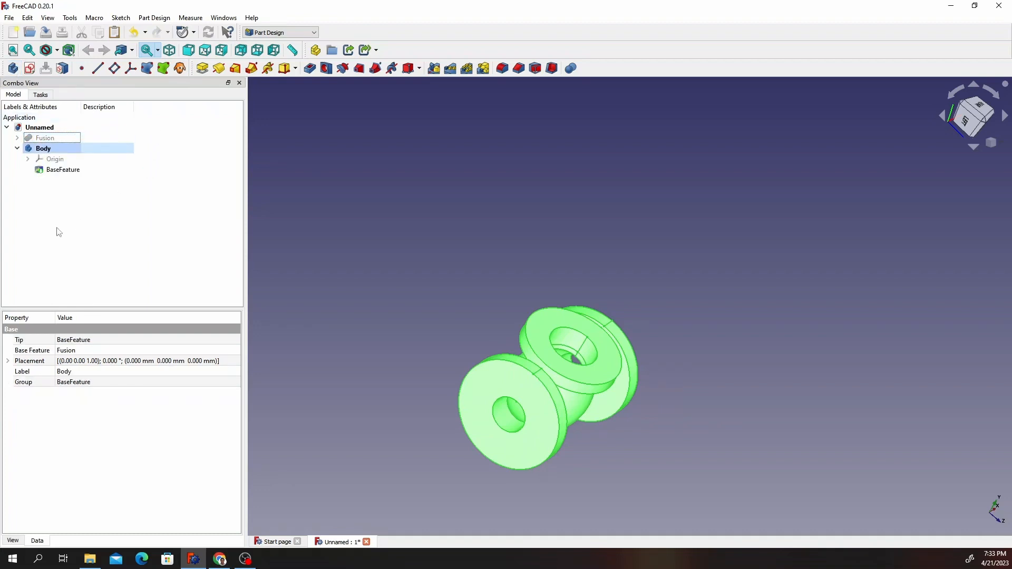
Inspect the new body's base feature, looking at the middle flange face and into its opening.
{"action": "left_click", "coordinate": [55, 171]}
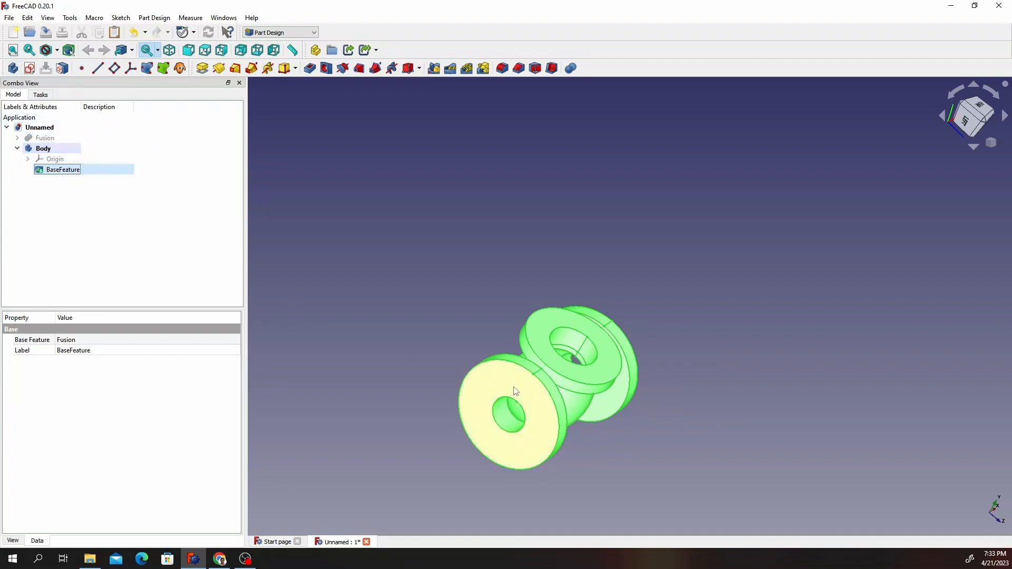
{"action": "middle_click_drag", "start_coordinate": [516, 390], "coordinate": [659, 389]}
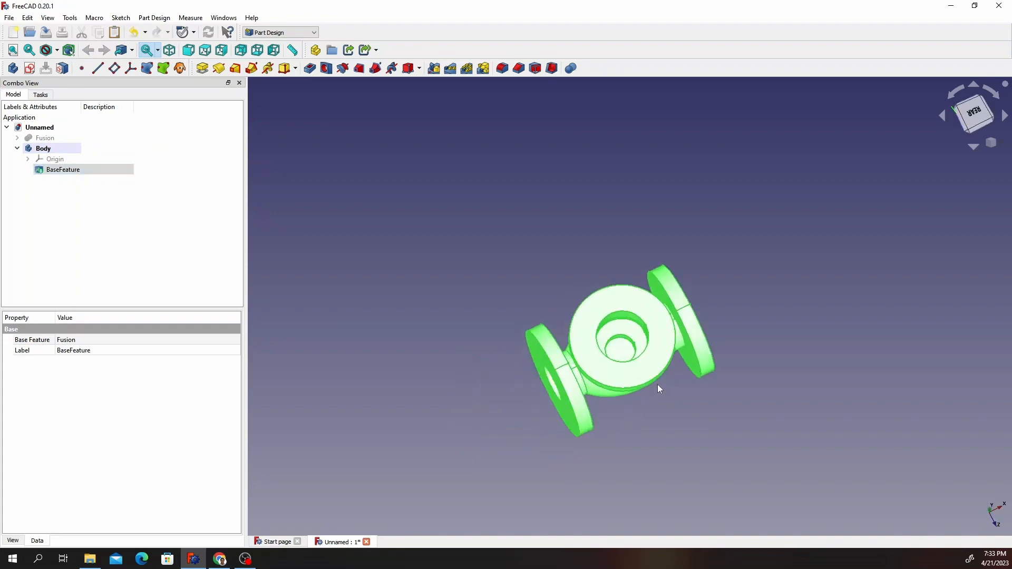
{"action": "left_click", "coordinate": [648, 420]}
{"action": "scroll", "coordinate": [669, 410], "scroll_direction": "up", "scroll_amount": 4}
{"action": "scroll", "coordinate": [669, 405], "scroll_direction": "down", "scroll_amount": 2}
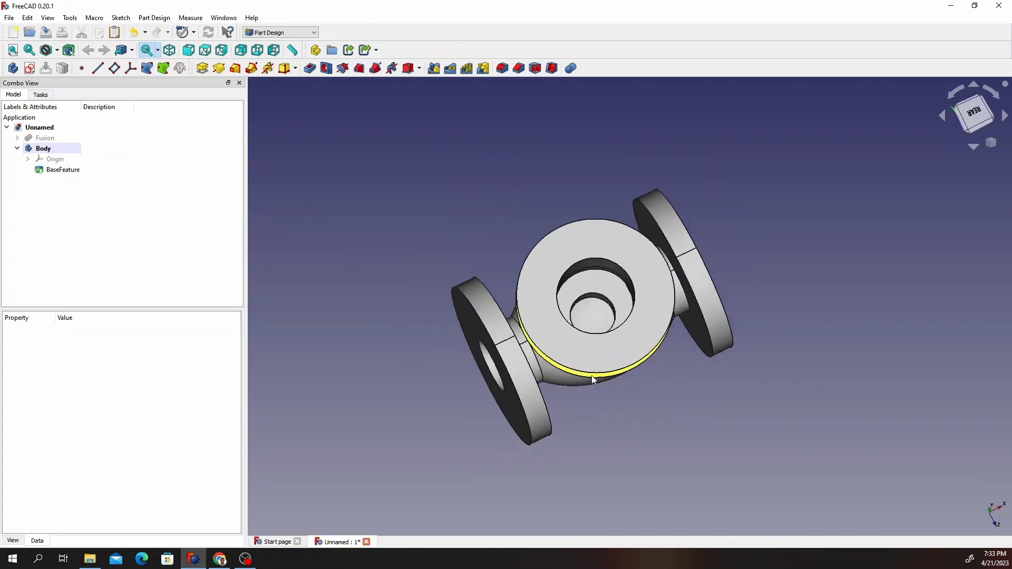
{"action": "middle_click_drag", "start_coordinate": [592, 375], "coordinate": [625, 378]}
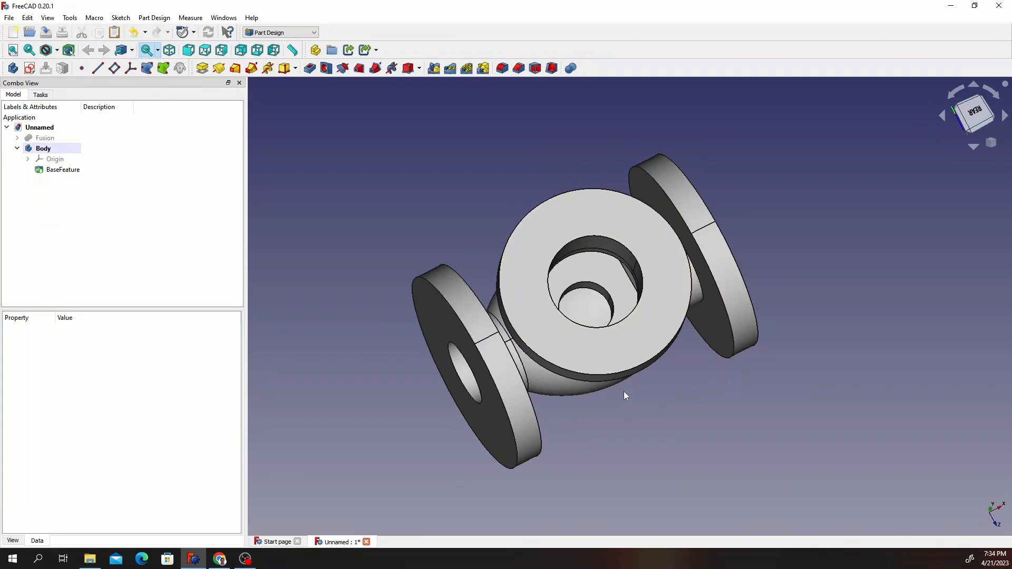
Start a sketch on the middle flange's face and draw a circle of about 17 mm radius, centred on the vertical axis about 38 mm above the origin.
{"action": "left_click", "coordinate": [610, 350]}
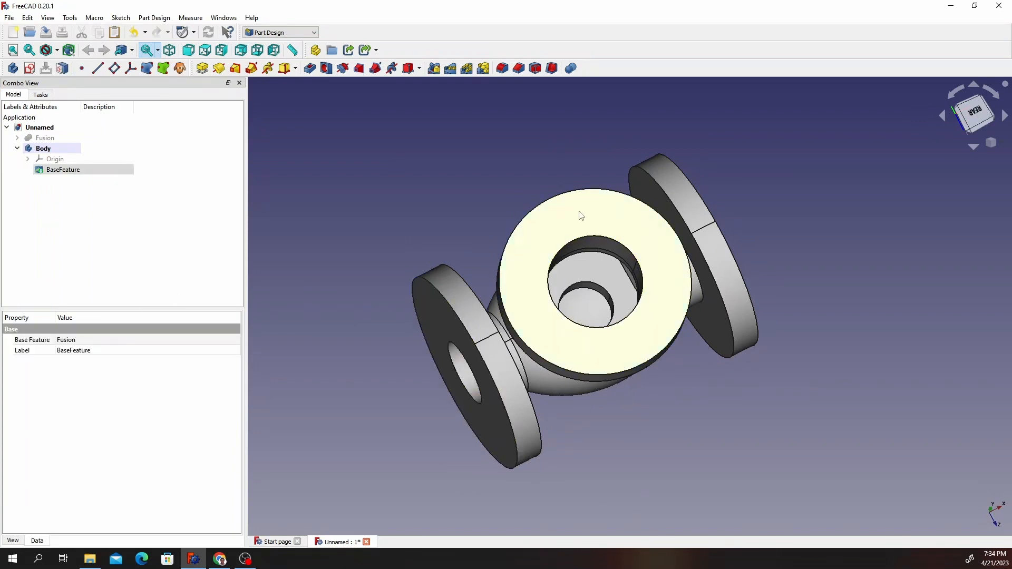
{"action": "left_click", "coordinate": [31, 68]}
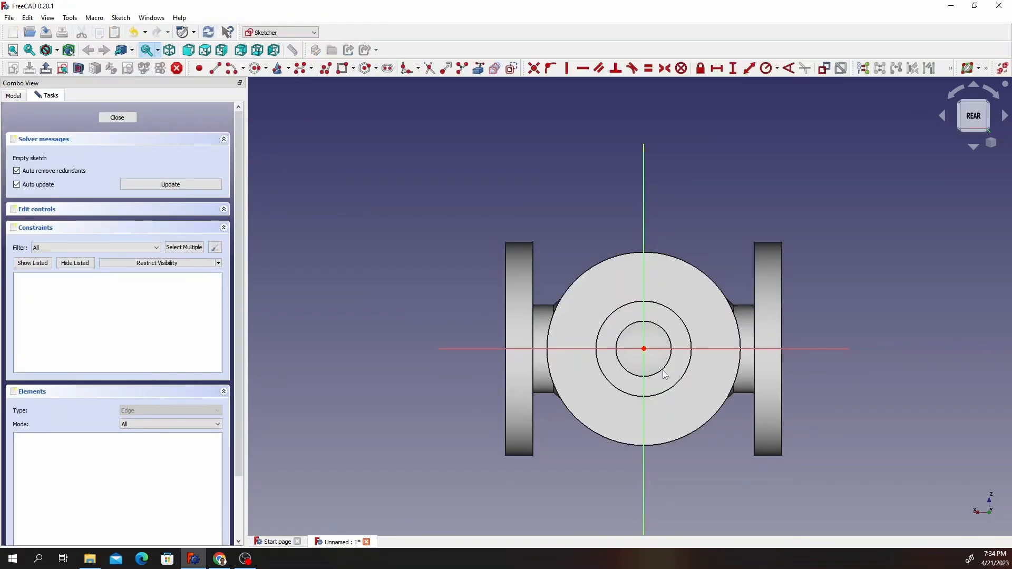
{"action": "scroll", "coordinate": [666, 370], "scroll_direction": "up", "scroll_amount": 2}
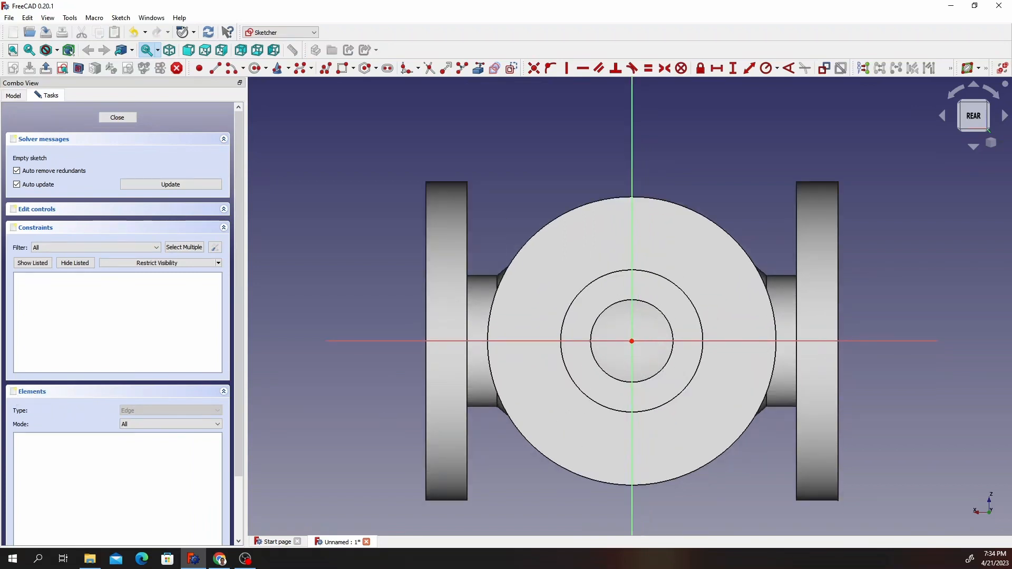
{"action": "left_click", "coordinate": [255, 68]}
{"action": "left_click", "coordinate": [631, 260]}
{"action": "left_click", "coordinate": [662, 276]}
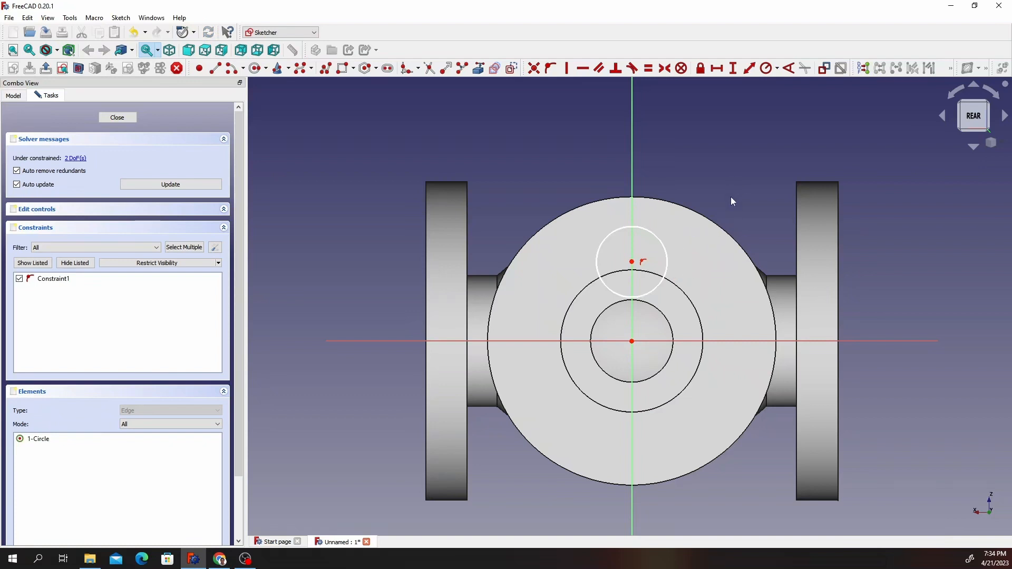
Constrain the circle's radius to 6 mm and place the dimension label clear of the circle.
{"action": "left_click", "coordinate": [663, 245]}
{"action": "left_click", "coordinate": [764, 69]}
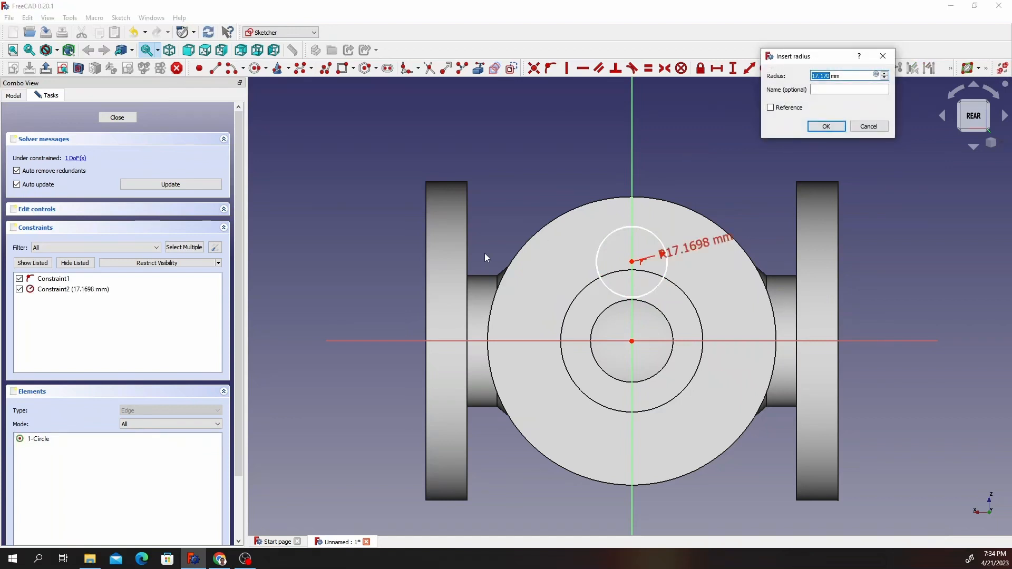
{"action": "type", "text": "6"}
{"action": "key", "text": "Return"}
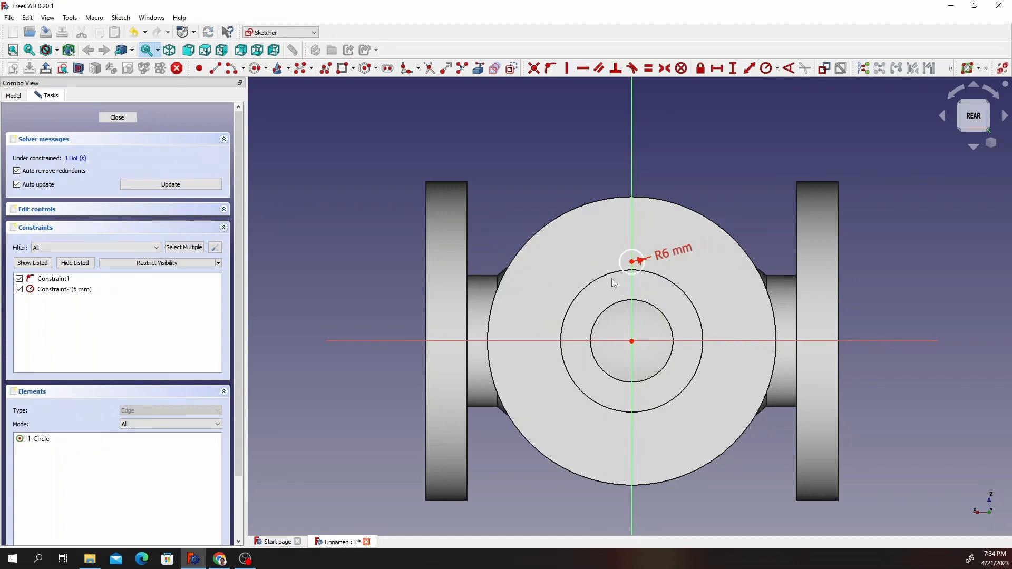
{"action": "left_click_drag", "start_coordinate": [677, 254], "coordinate": [708, 226]}
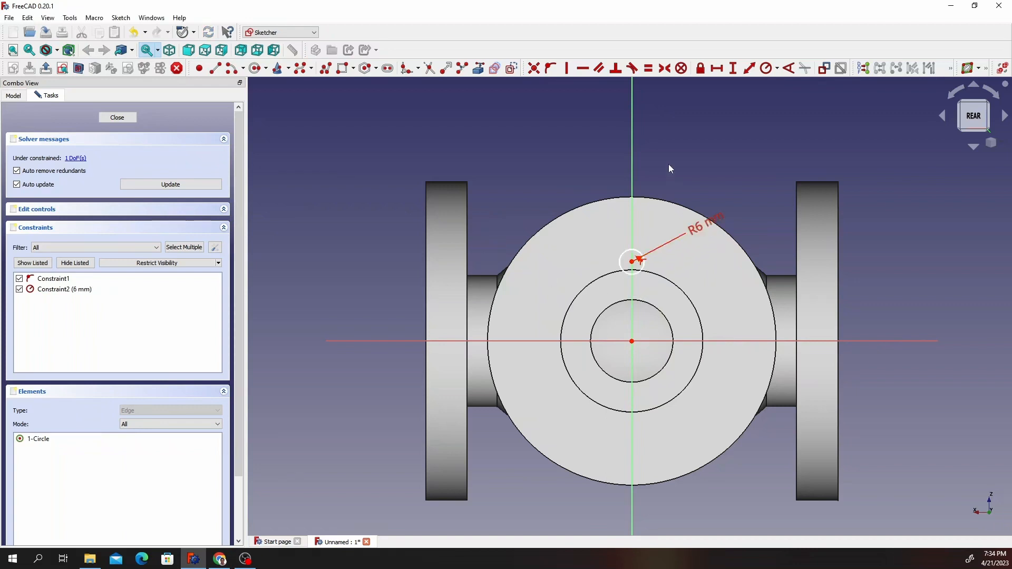
Set the vertical distance from the origin to the 6 mm radius circle's centre to 55 mm and finish the sketch.
{"action": "left_click", "coordinate": [632, 342]}
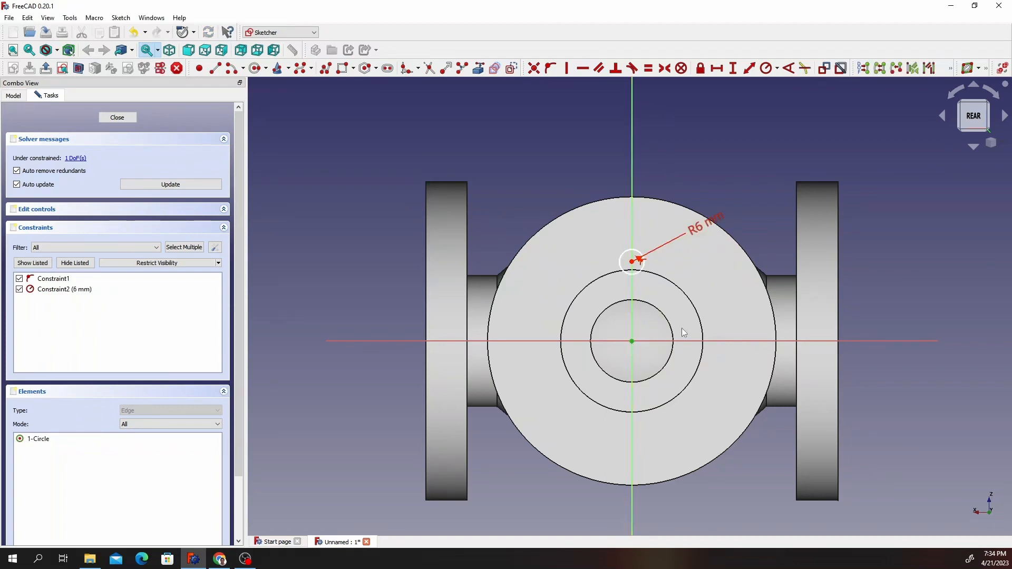
{"action": "left_click", "coordinate": [632, 262]}
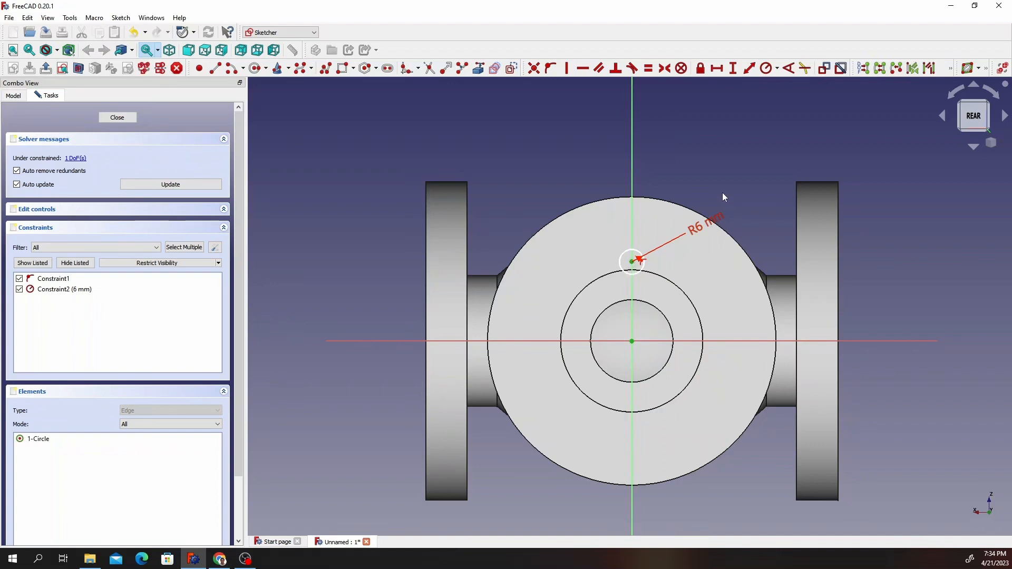
{"action": "left_click", "coordinate": [732, 68]}
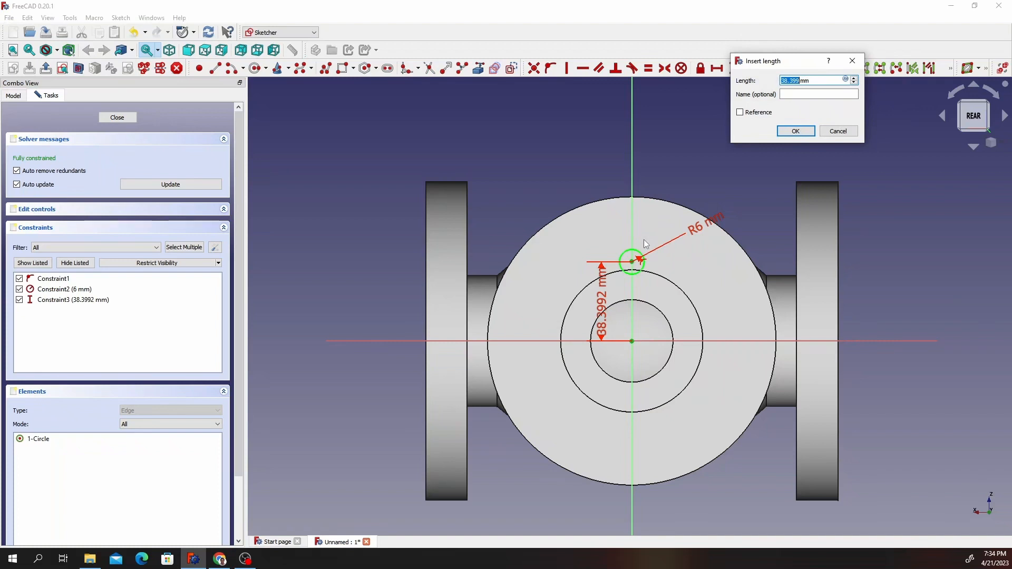
{"action": "type", "text": "55"}
{"action": "key", "text": "Return"}
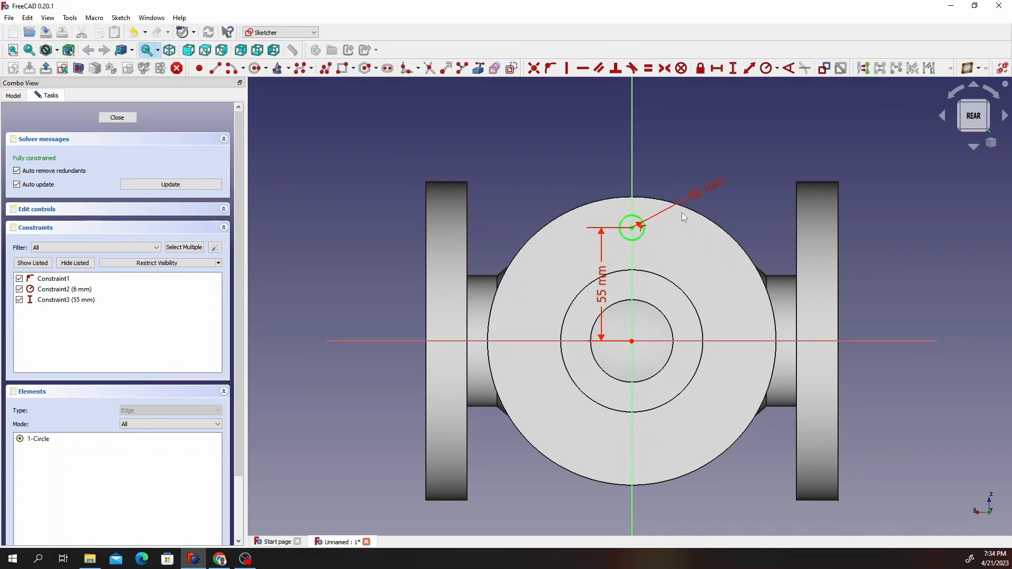
{"action": "left_click", "coordinate": [117, 118]}
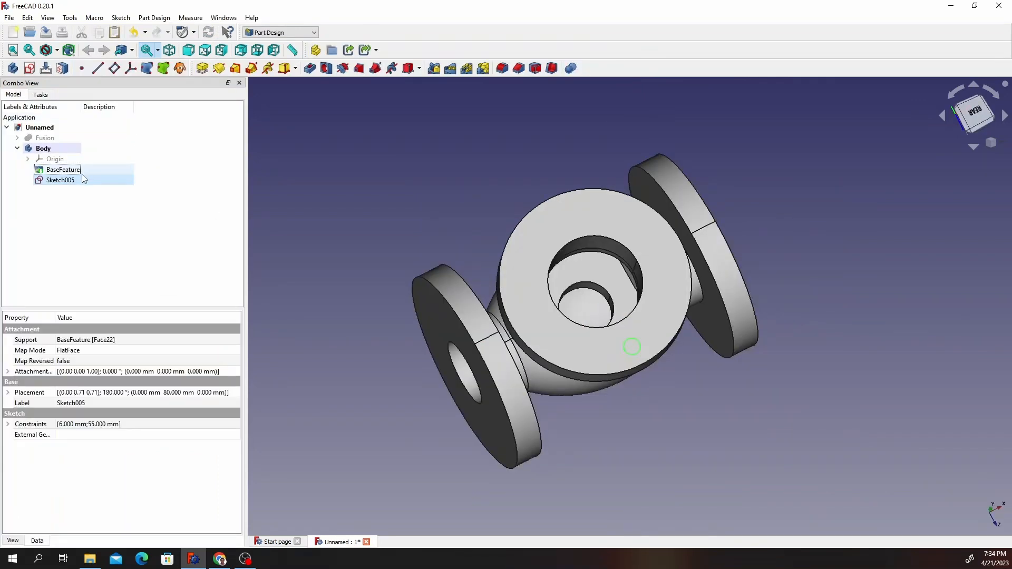
Pocket the circle sketch into the middle flange with the type To first.
{"action": "left_click", "coordinate": [74, 181]}
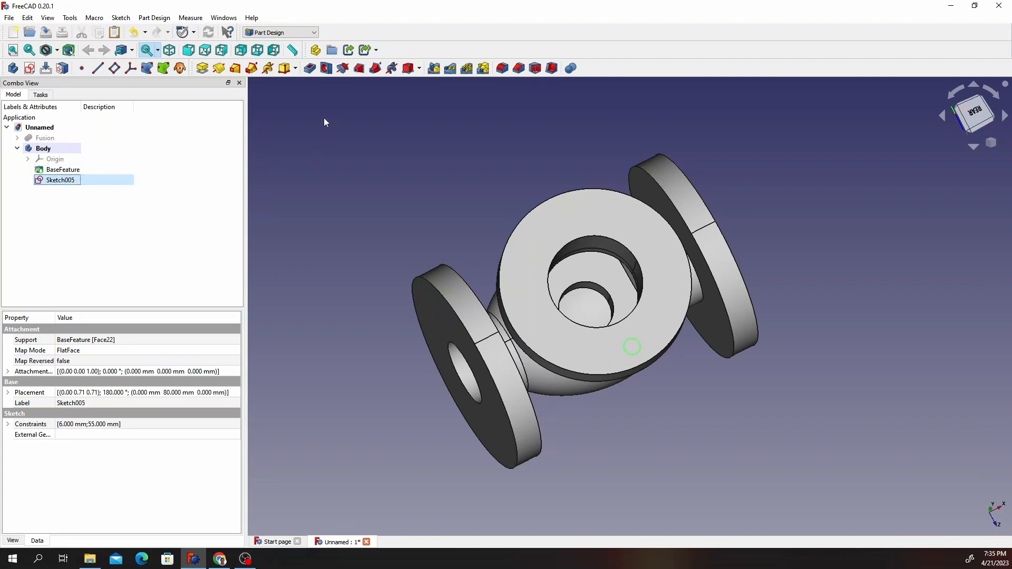
{"action": "left_click", "coordinate": [311, 71]}
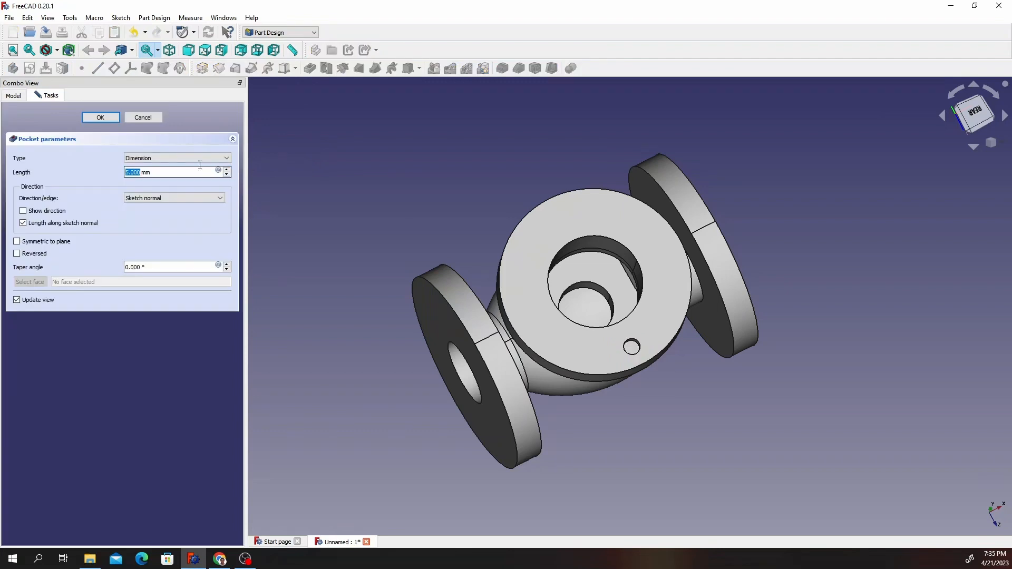
{"action": "left_click", "coordinate": [156, 158]}
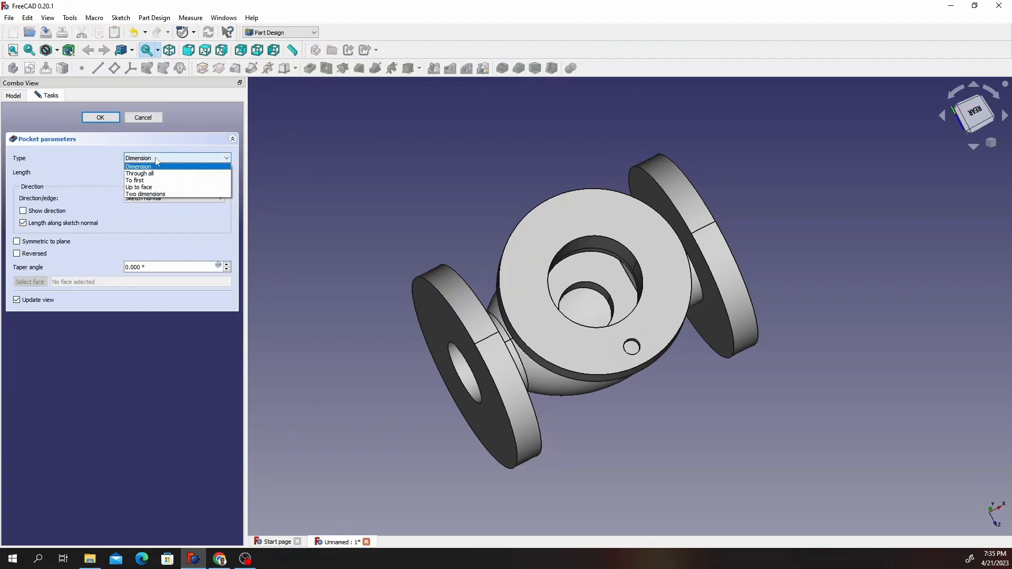
{"action": "left_click", "coordinate": [134, 180]}
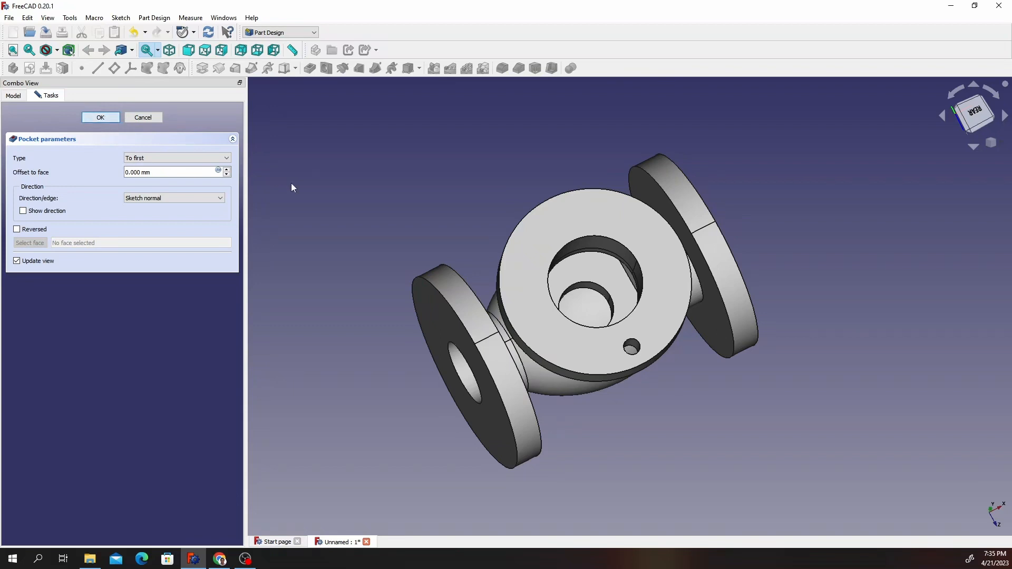
{"action": "left_click", "coordinate": [110, 118]}
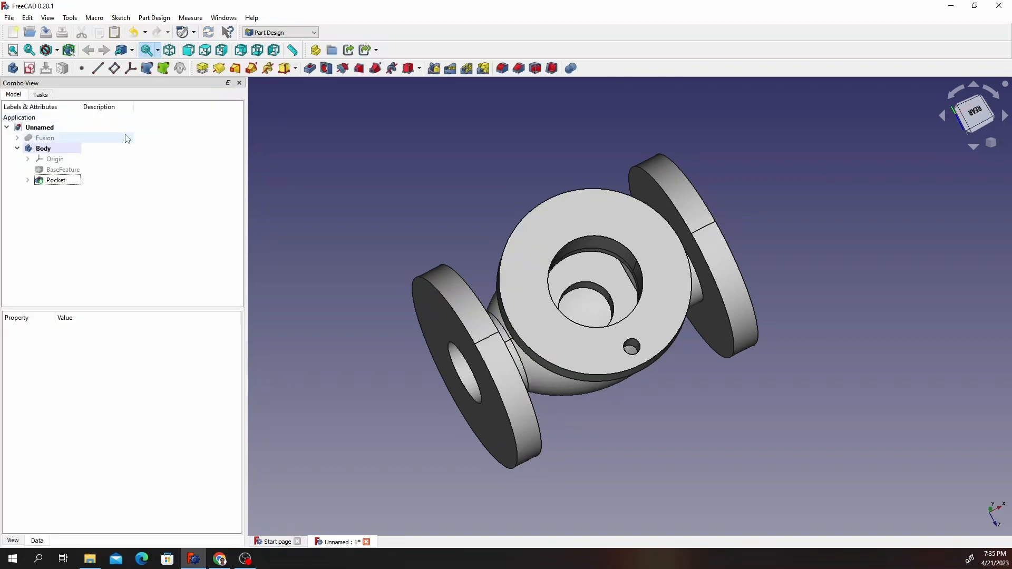
Polar-pattern the pocket around the normal sketch axis with 6 occurrences over 360°.
{"action": "left_click", "coordinate": [69, 183]}
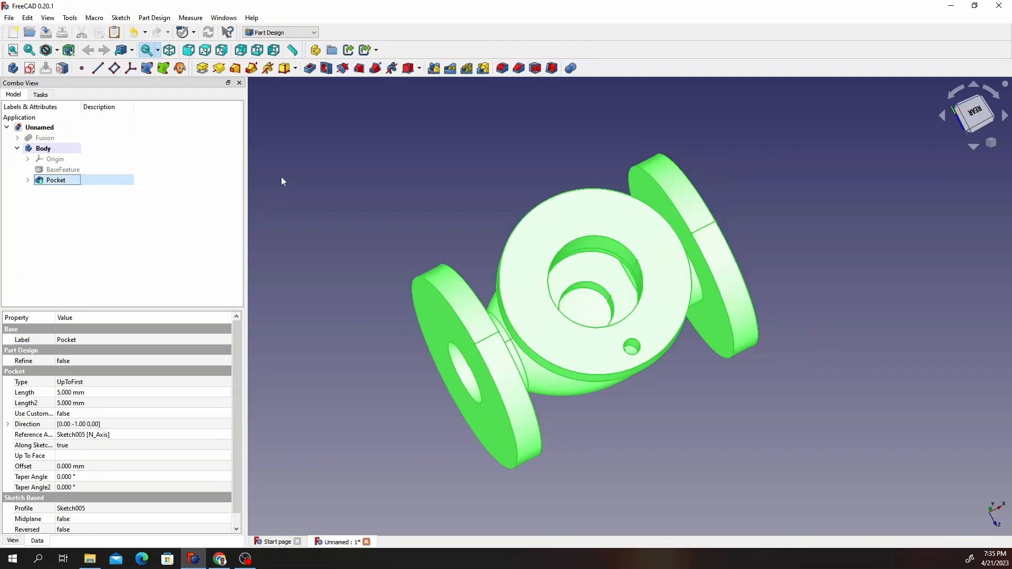
{"action": "left_click", "coordinate": [464, 72]}
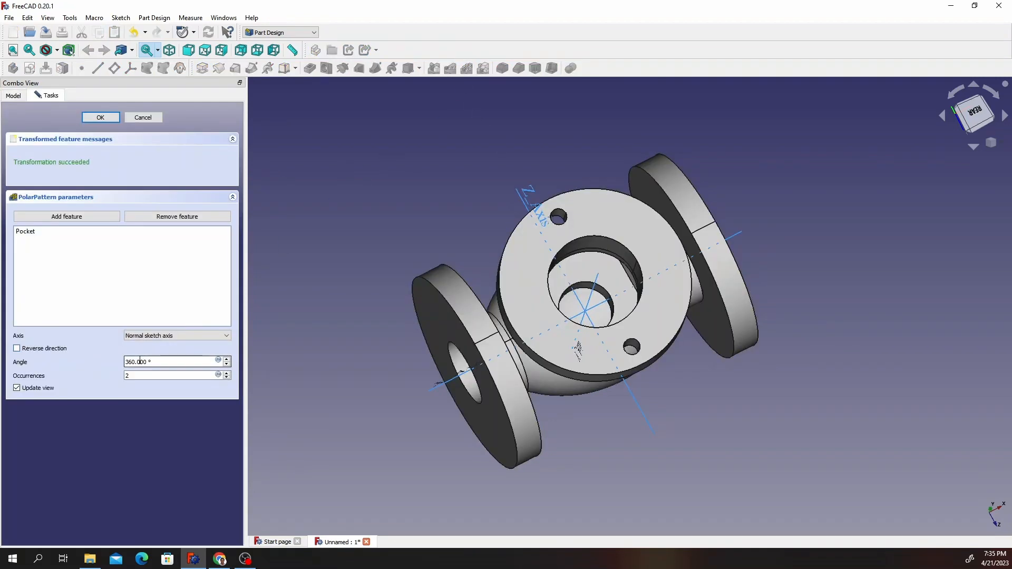
{"action": "double_click", "coordinate": [126, 376]}
{"action": "type", "text": "6"}
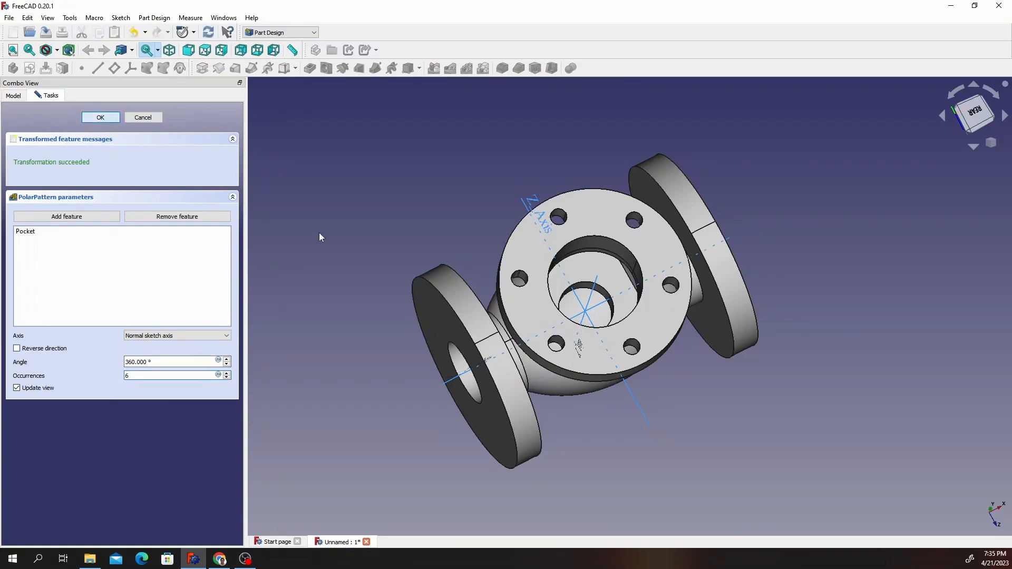
Start a new sketch on the outer face of the end flange.
{"action": "middle_click_drag", "start_coordinate": [671, 323], "coordinate": [574, 396]}
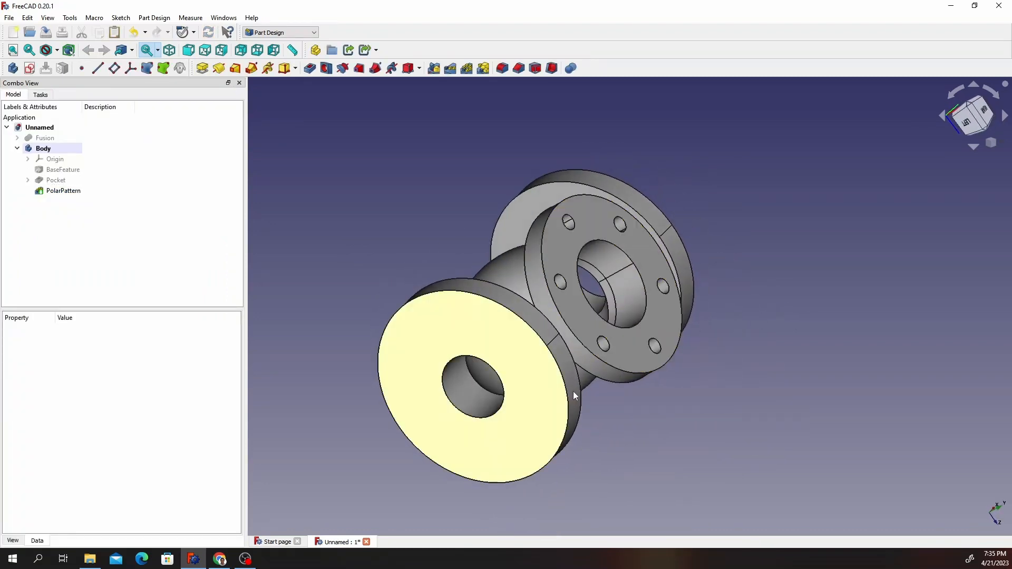
{"action": "left_click", "coordinate": [527, 375]}
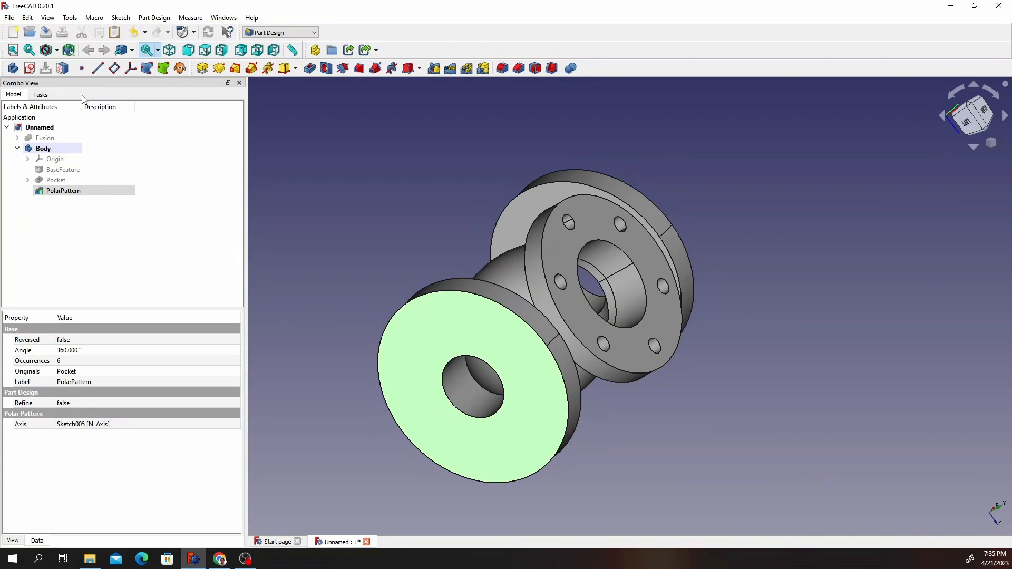
{"action": "left_click", "coordinate": [29, 68]}
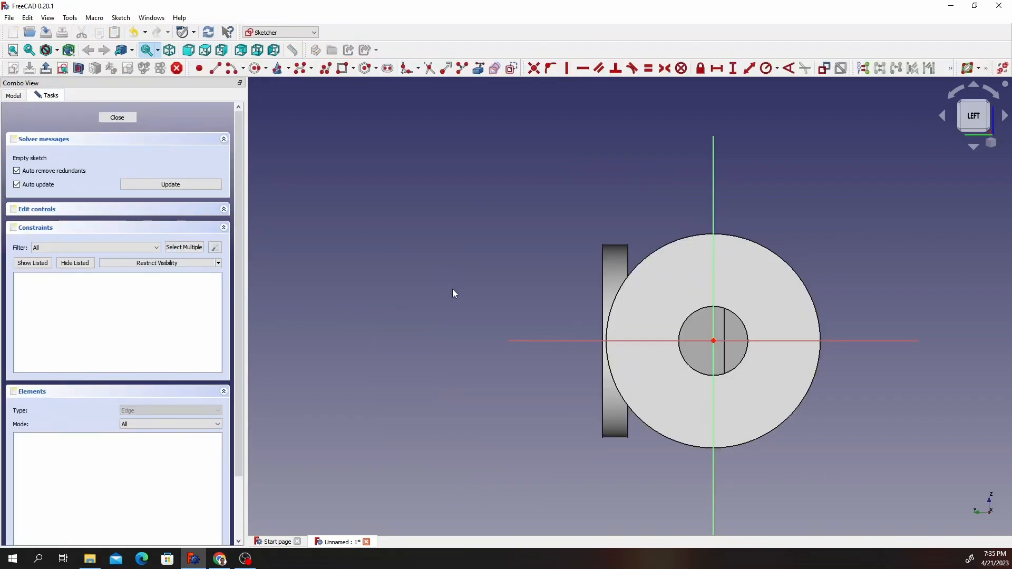
{"action": "left_click", "coordinate": [255, 68]}
{"action": "left_click", "coordinate": [714, 271]}
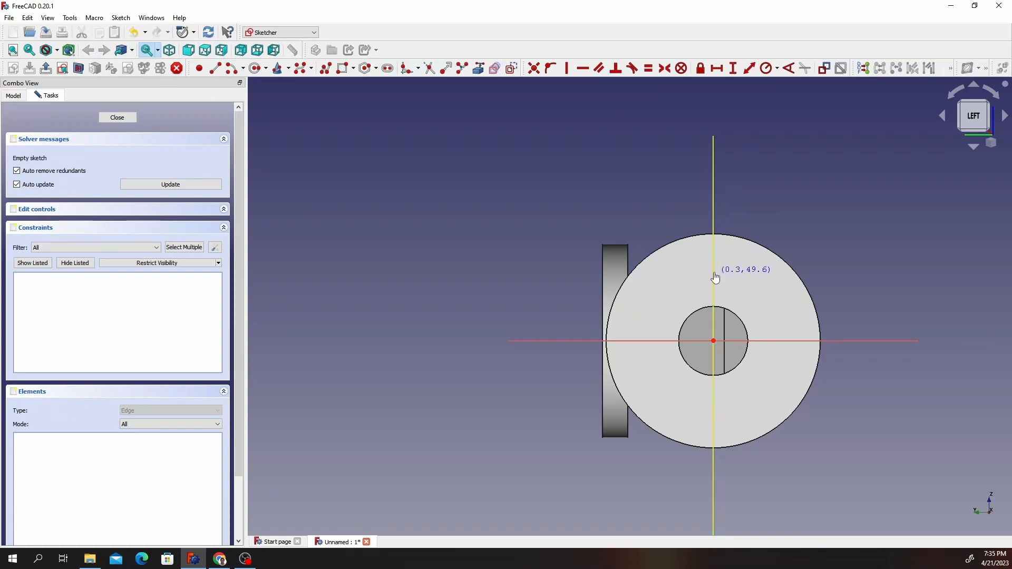
{"action": "key", "text": "Escape"}
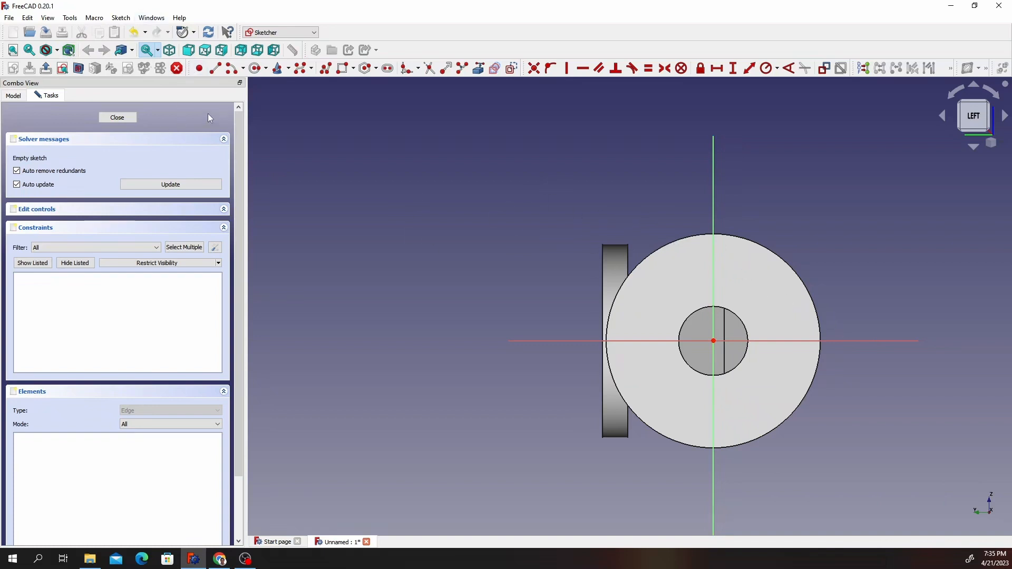
Draw a circle of about 17 mm radius on the end flange, centred on the vertical axis about 47 mm above the origin.
{"action": "left_click", "coordinate": [257, 68]}
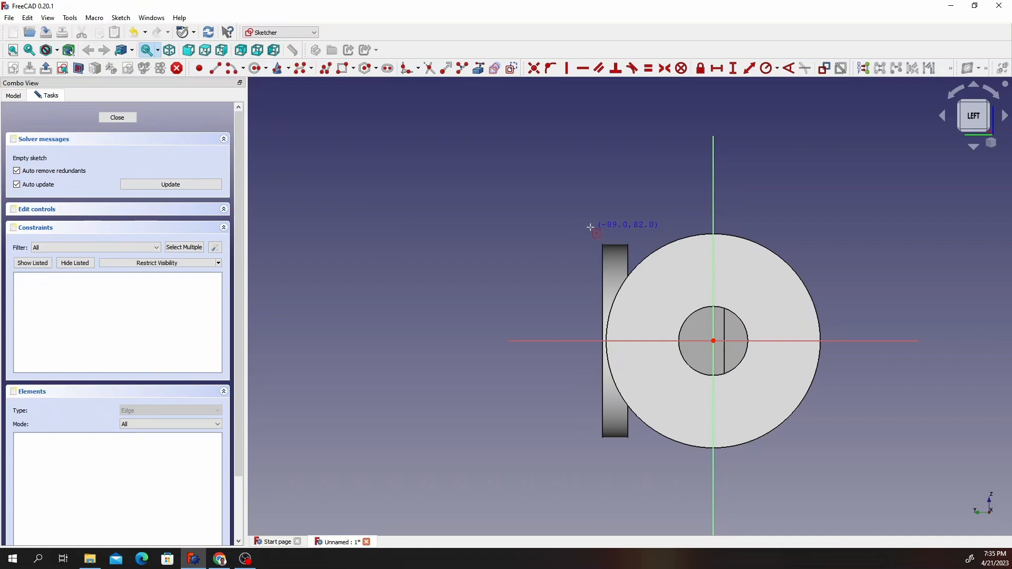
{"action": "left_click", "coordinate": [719, 275]}
{"action": "left_click", "coordinate": [736, 285]}
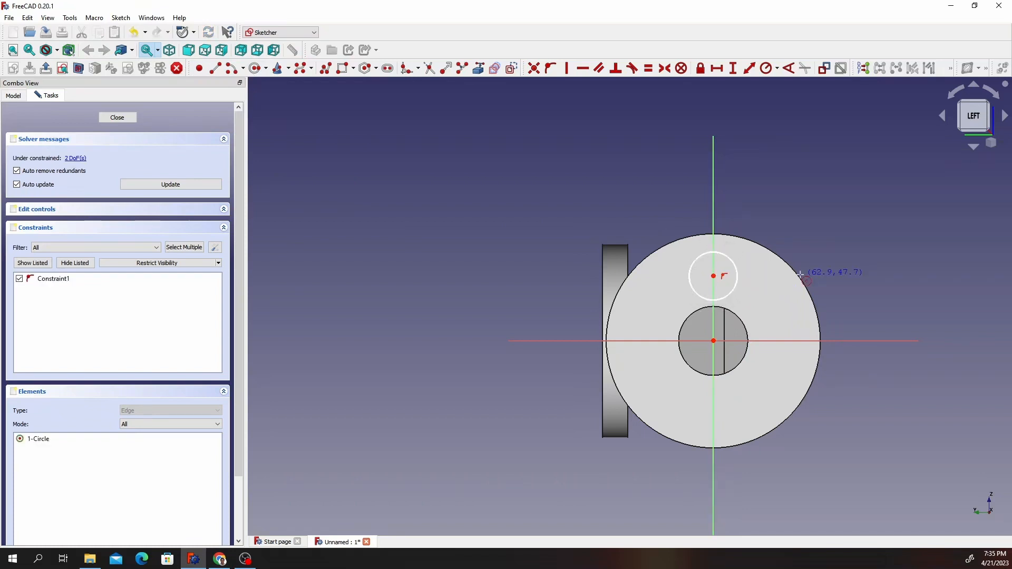
{"action": "right_click", "coordinate": [834, 232]}
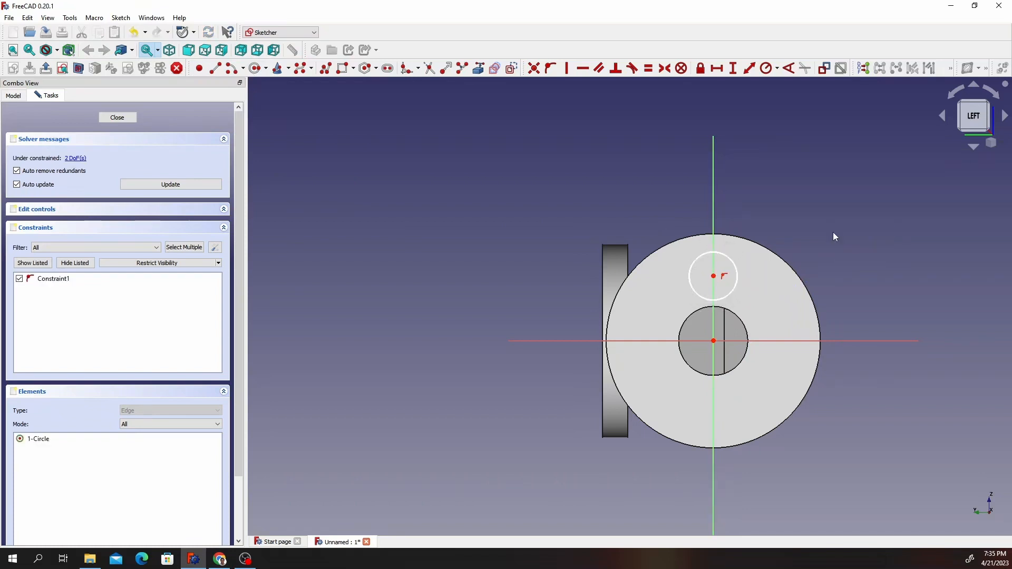
Constrain the end flange circle's radius to 8 mm and move its dimension label outward.
{"action": "left_click", "coordinate": [734, 265]}
{"action": "left_click", "coordinate": [767, 69]}
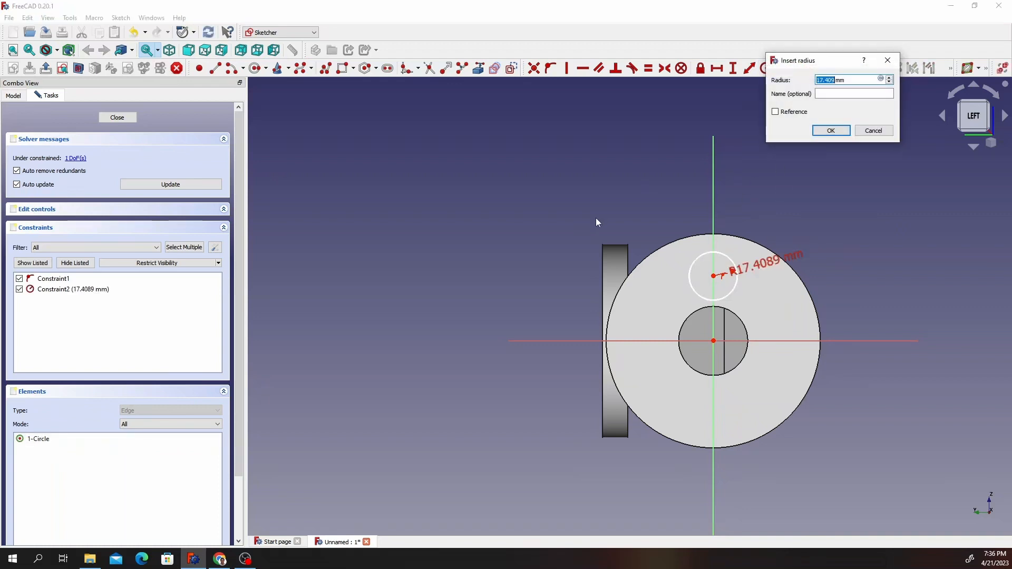
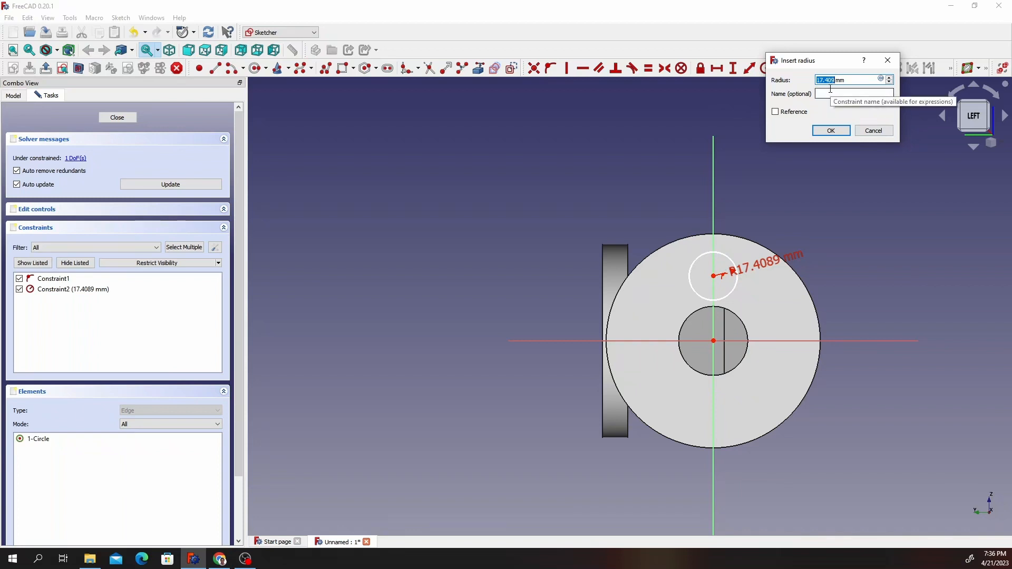
{"action": "type", "text": "8"}
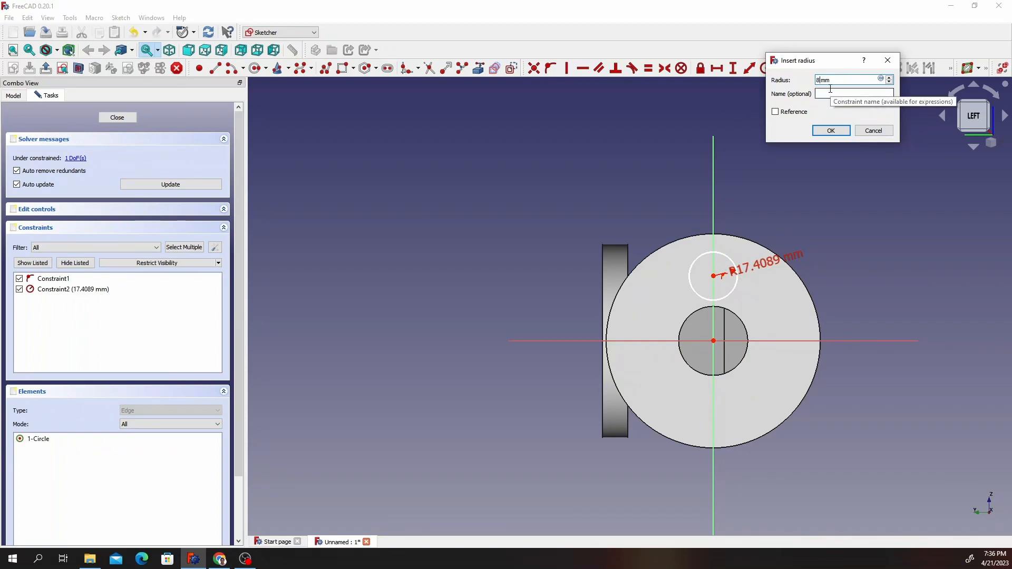
{"action": "left_click", "coordinate": [830, 130]}
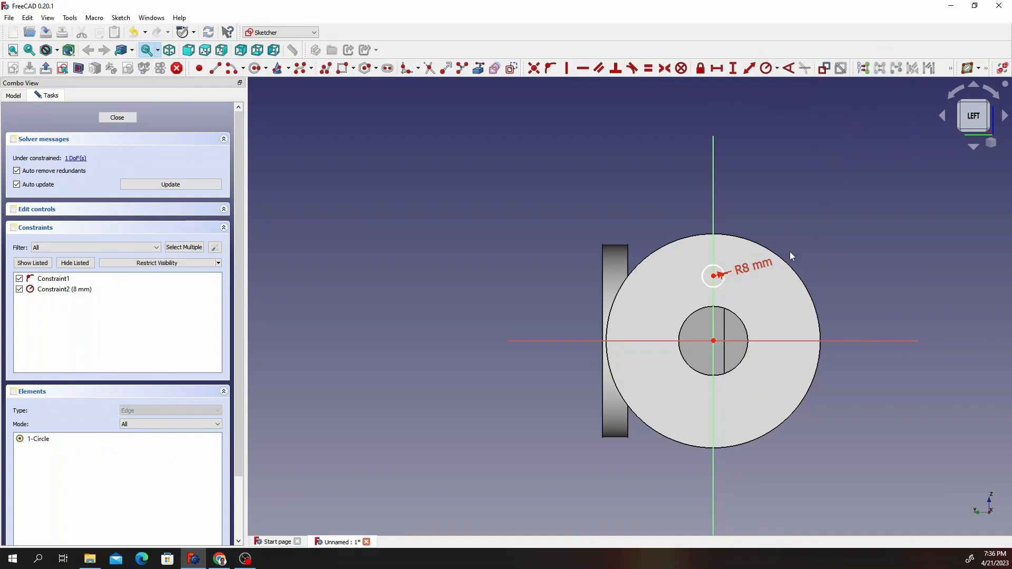
{"action": "left_click_drag", "start_coordinate": [754, 267], "coordinate": [803, 241]}
Set the vertical distance between the origin and the end flange circle's centre to 60 mm.
{"action": "left_click", "coordinate": [714, 341]}
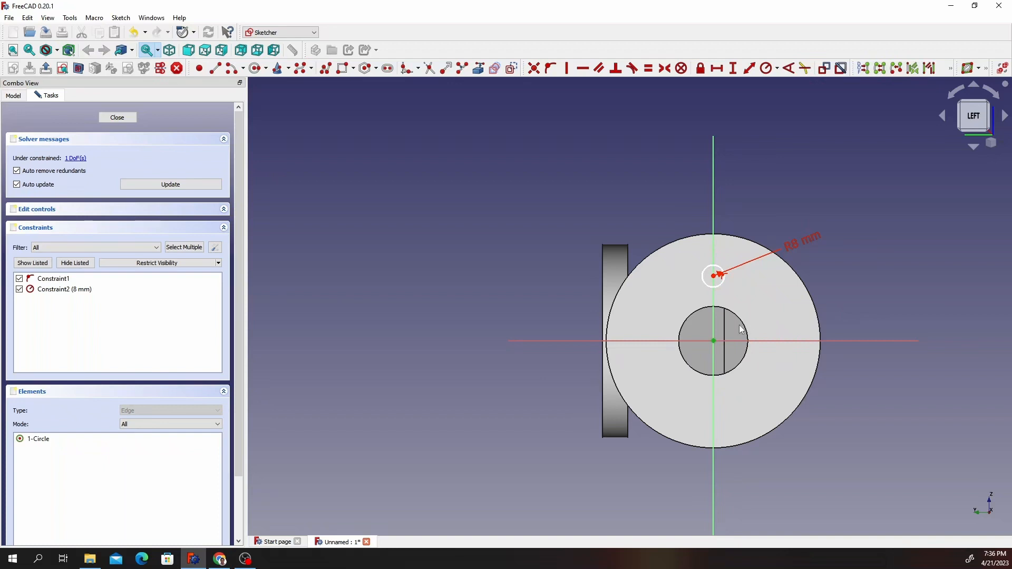
{"action": "left_click", "coordinate": [714, 277]}
{"action": "left_click", "coordinate": [715, 277]}
{"action": "left_click", "coordinate": [733, 68]}
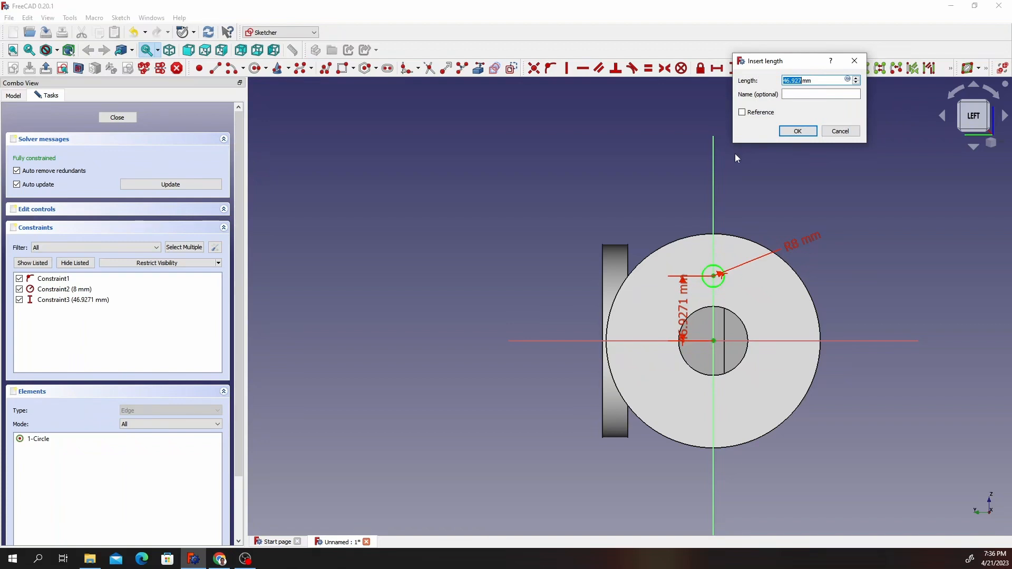
{"action": "type", "text": "60"}
{"action": "left_click", "coordinate": [792, 131]}
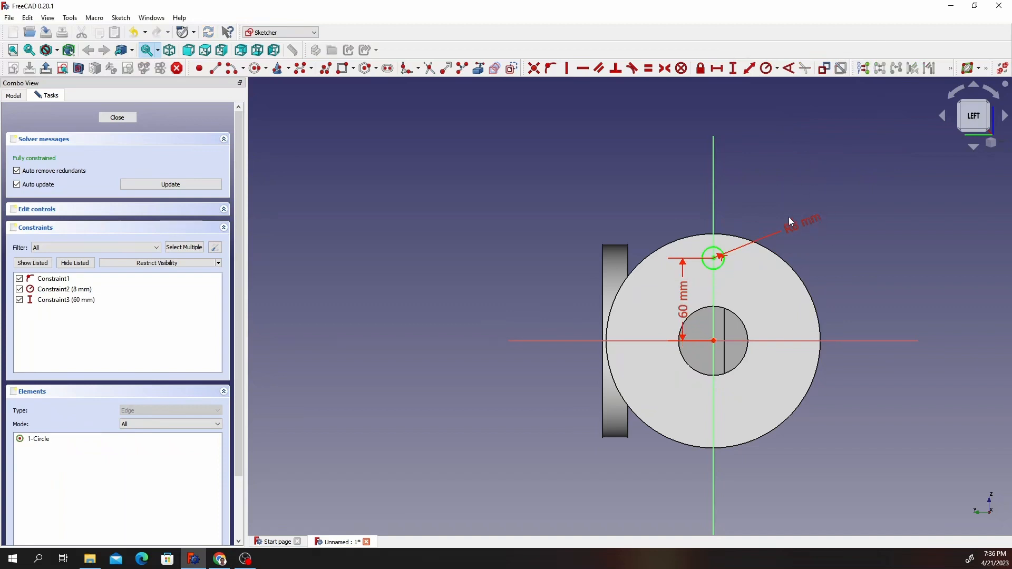
Finish the sketch and pocket the end flange circle with the depth type To first.
{"action": "left_click", "coordinate": [117, 118]}
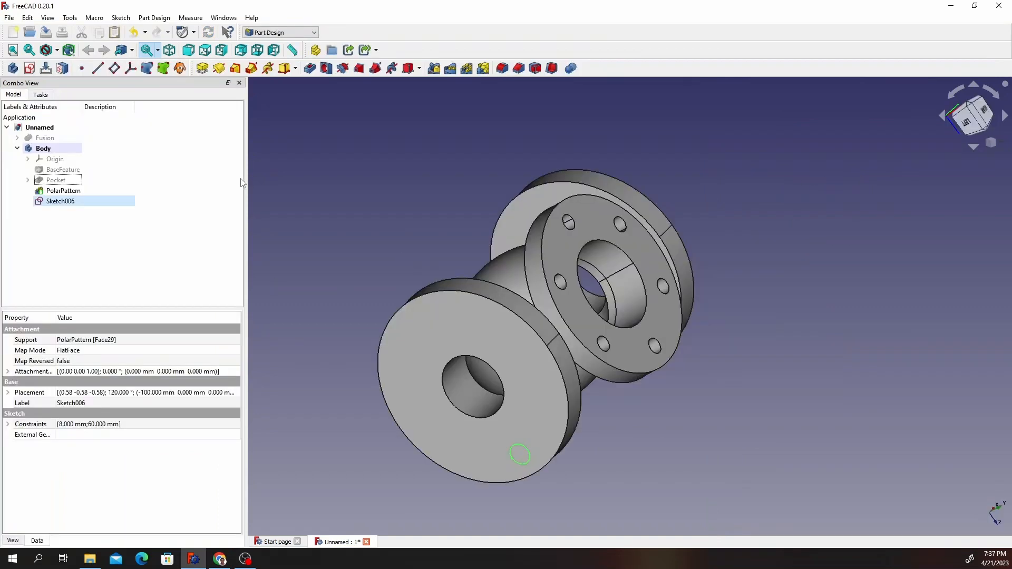
{"action": "left_click", "coordinate": [310, 68]}
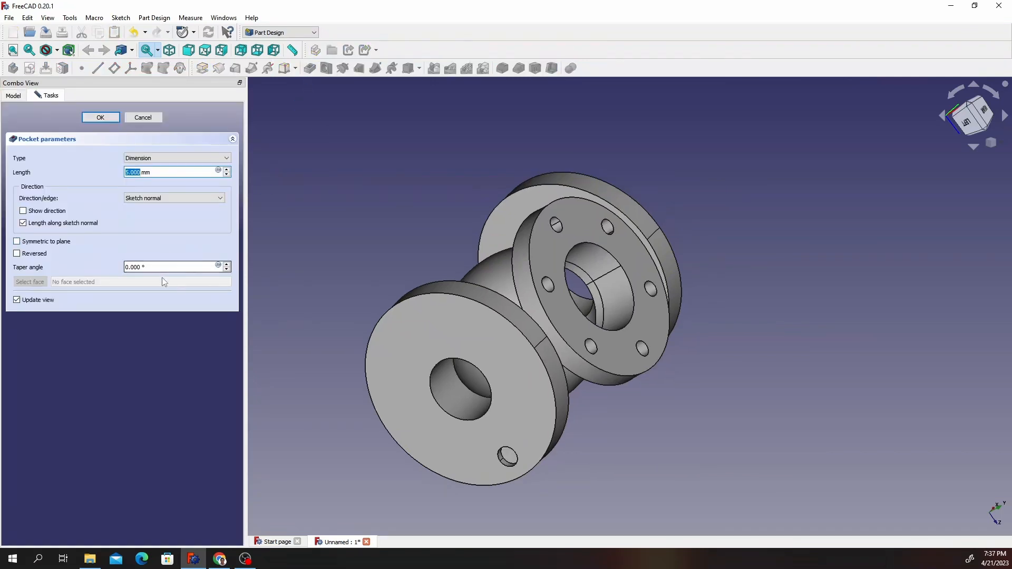
{"action": "left_click", "coordinate": [156, 160]}
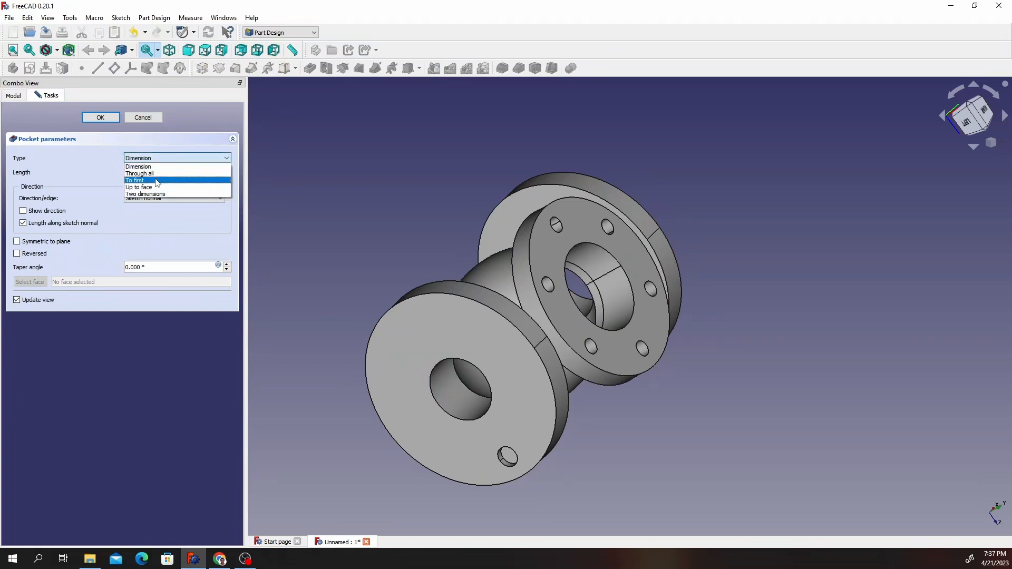
{"action": "left_click", "coordinate": [155, 178]}
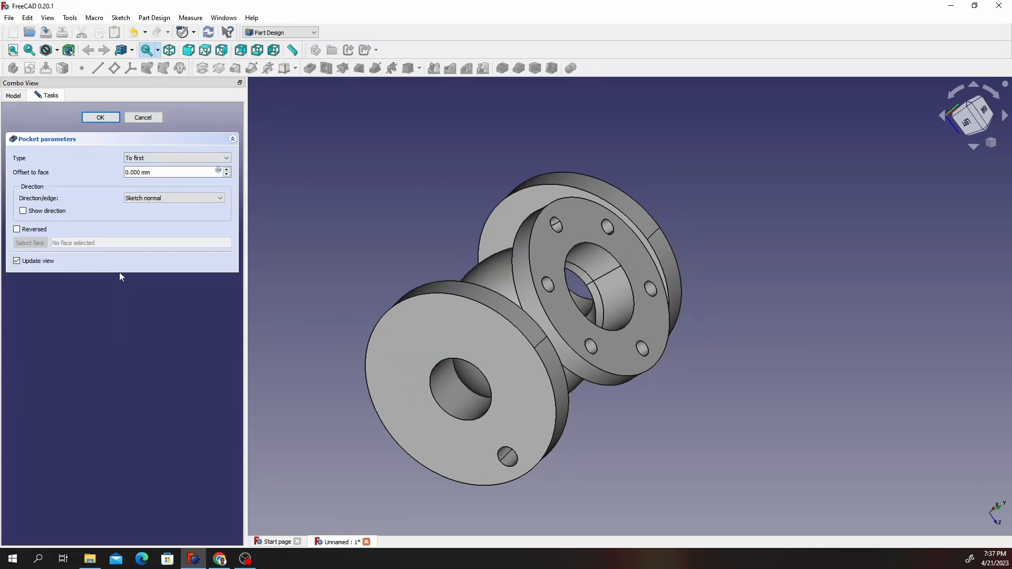
{"action": "left_click", "coordinate": [106, 116]}
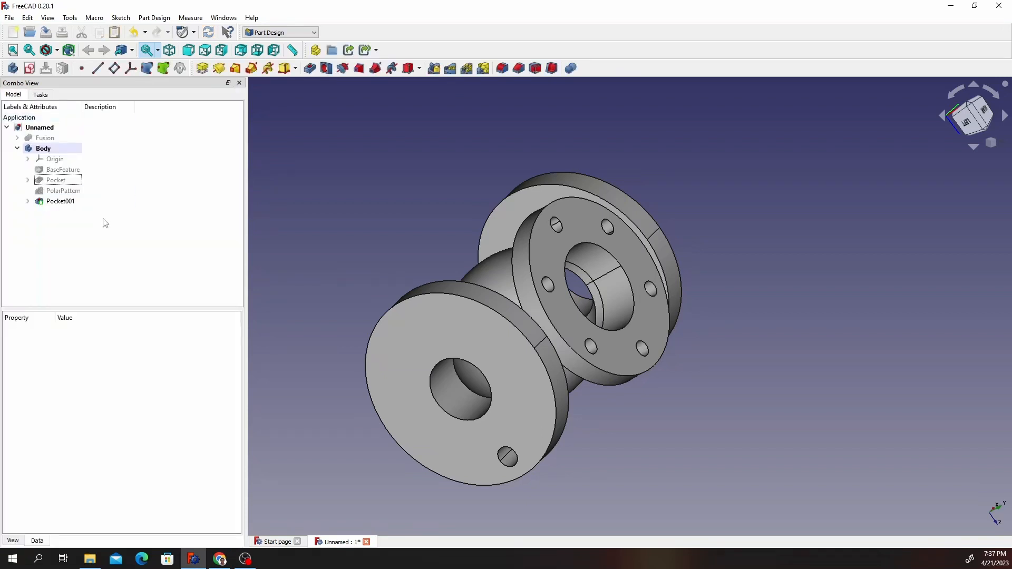
Polar-pattern the end flange hole around the normal sketch axis with 4 occurrences over 360°.
{"action": "left_click", "coordinate": [74, 204]}
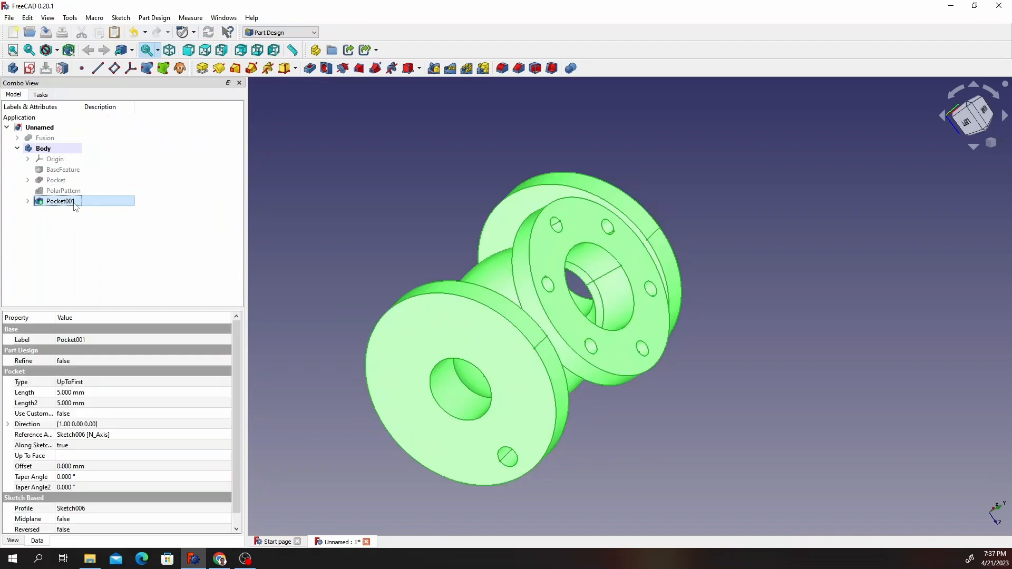
{"action": "left_click", "coordinate": [467, 68]}
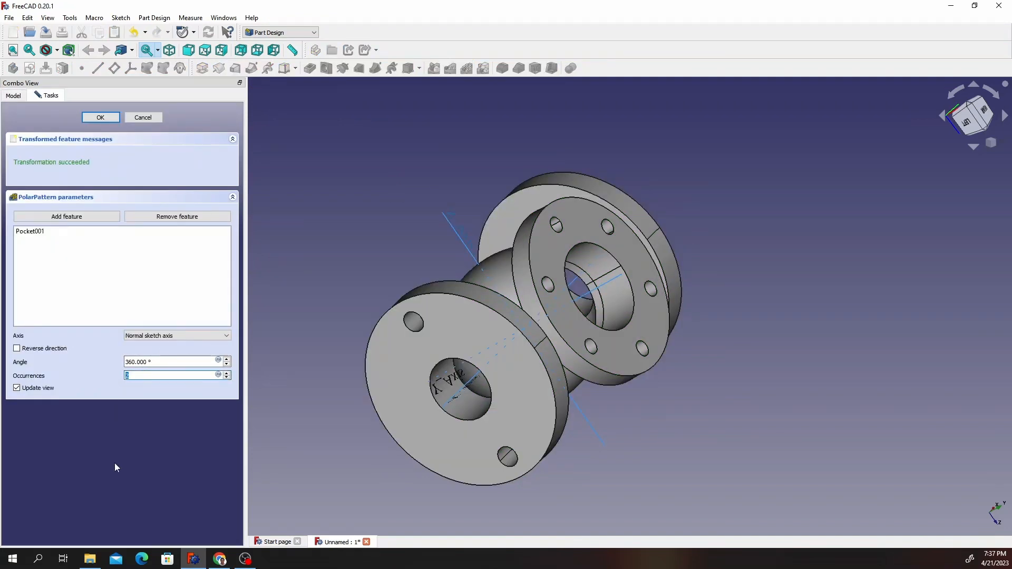
{"action": "type", "text": "4"}
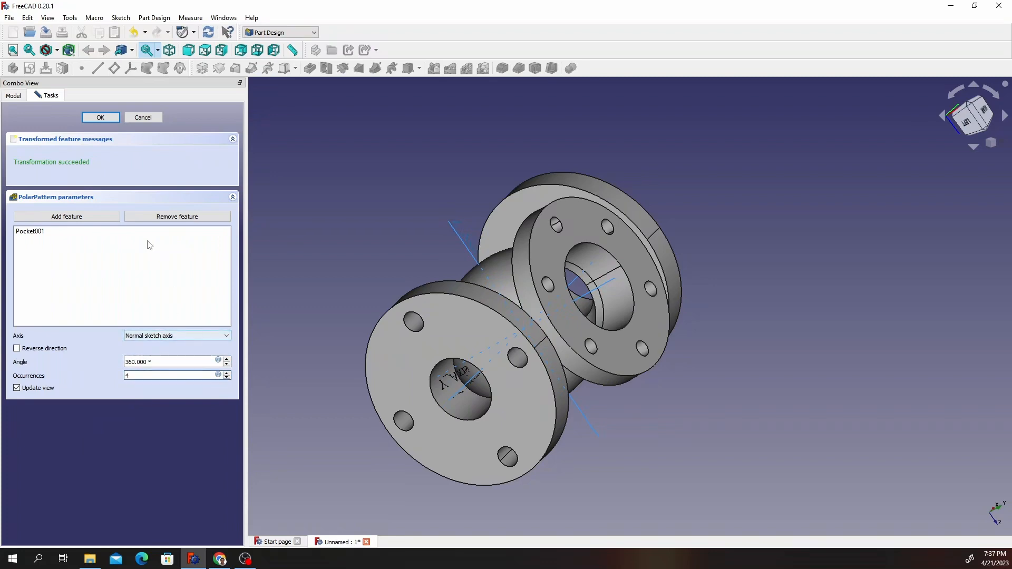
{"action": "left_click", "coordinate": [101, 118]}
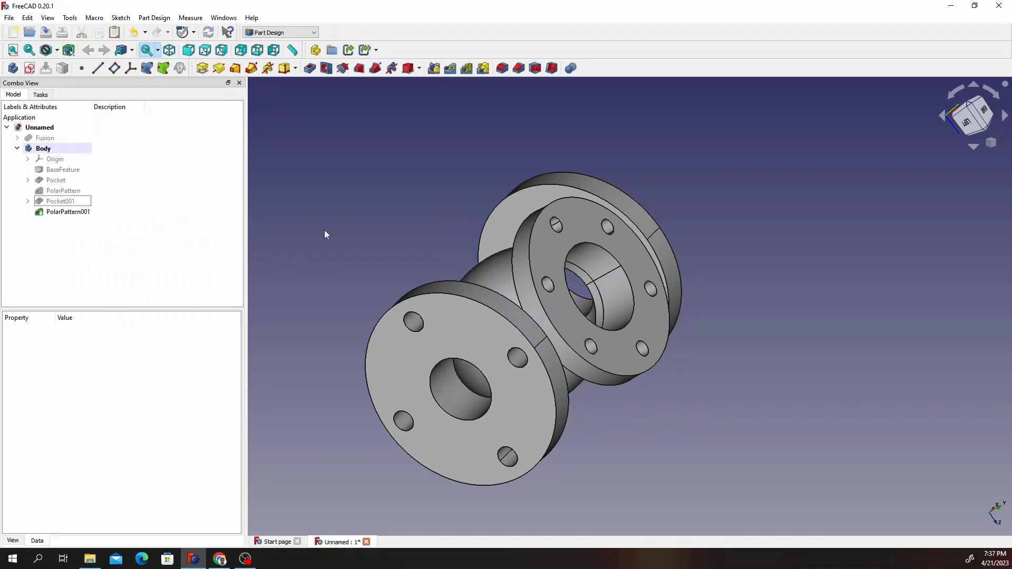
Start a new sketch on the outer face of the opposite, undrilled end flange.
{"action": "scroll", "coordinate": [388, 371], "scroll_direction": "up", "scroll_amount": 5}
{"action": "scroll", "coordinate": [396, 369], "scroll_direction": "down", "scroll_amount": 5}
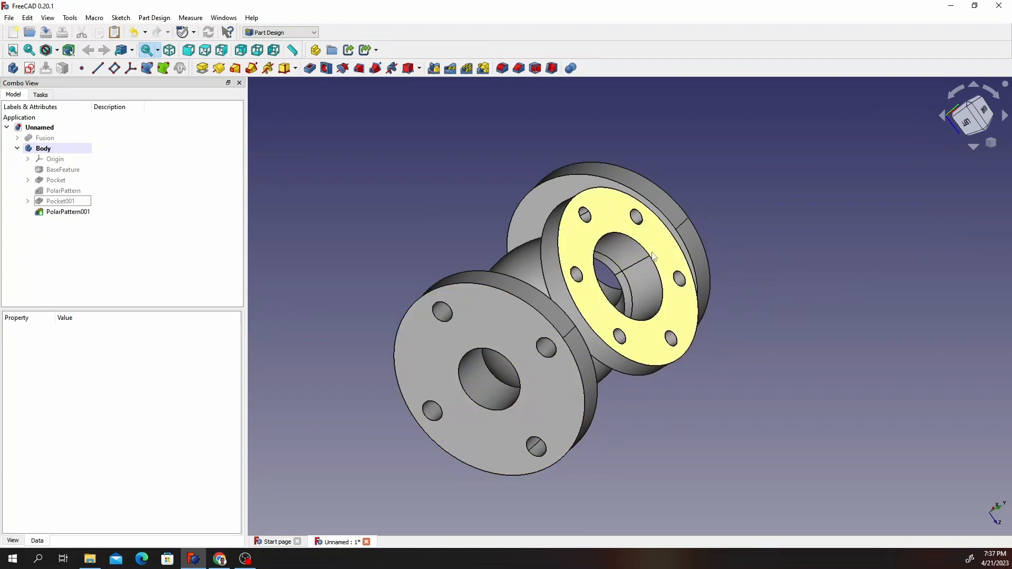
{"action": "middle_click_drag", "start_coordinate": [652, 251], "coordinate": [474, 315]}
{"action": "scroll", "coordinate": [475, 314], "scroll_direction": "up", "scroll_amount": 1}
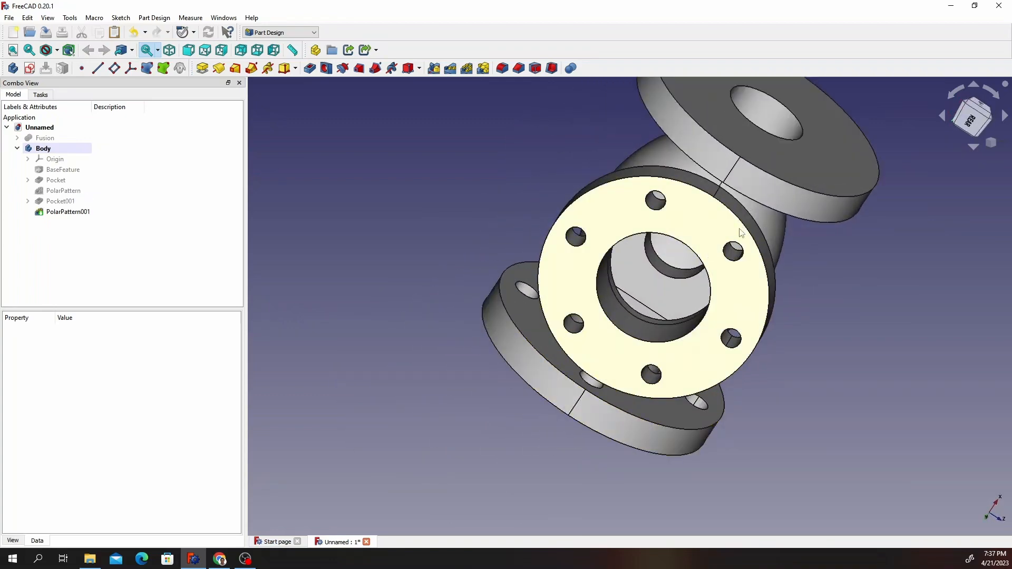
{"action": "left_click", "coordinate": [820, 176]}
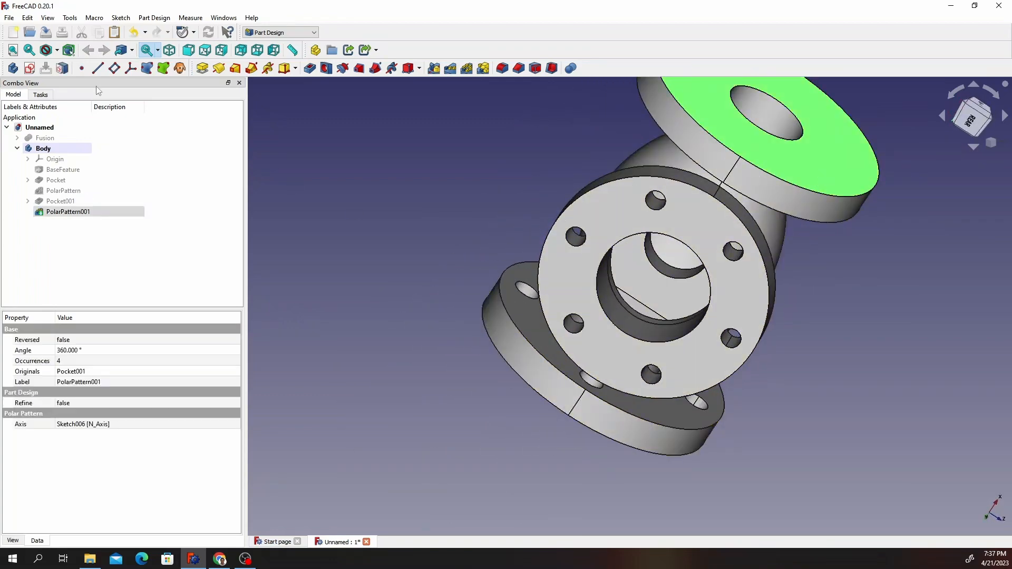
{"action": "left_click", "coordinate": [30, 69]}
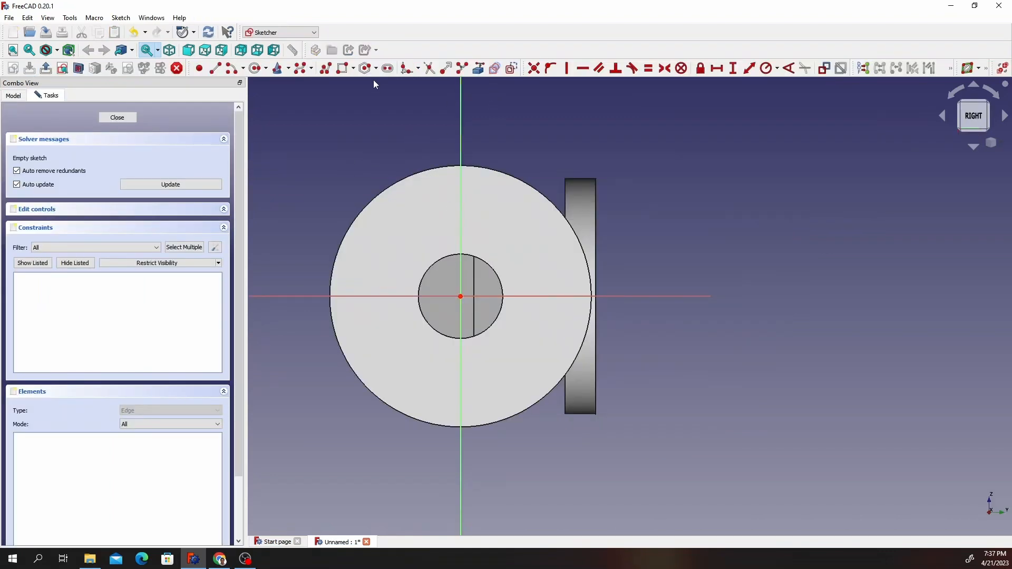
Draw a circle of about 19 mm radius on the flange face, centred on the vertical axis about 53 mm above the origin.
{"action": "left_click", "coordinate": [257, 69]}
{"action": "left_click", "coordinate": [460, 206]}
{"action": "left_click", "coordinate": [485, 226]}
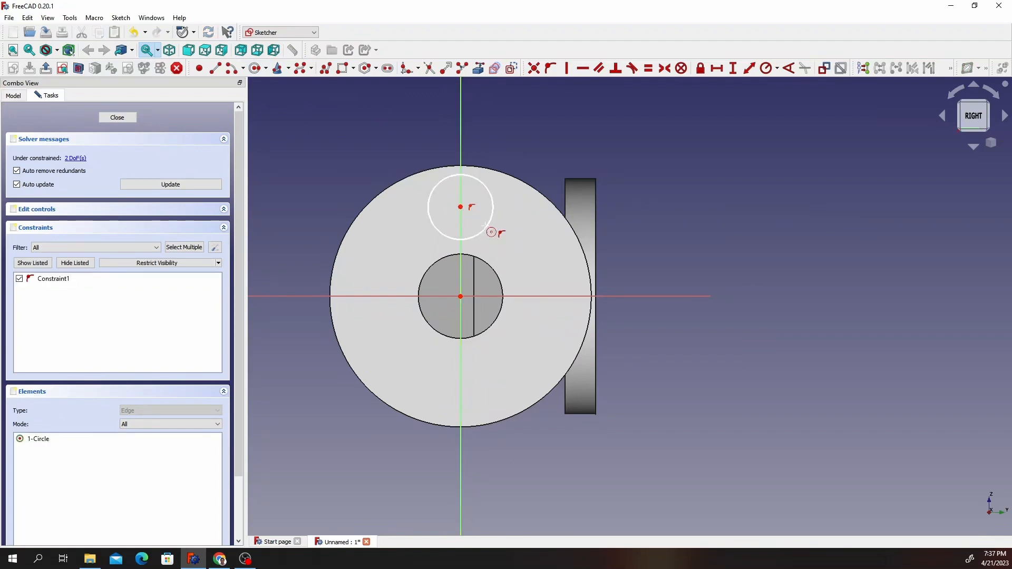
{"action": "right_click", "coordinate": [460, 191]}
Constrain the new circle's radius to 8 mm.
{"action": "left_click", "coordinate": [490, 194]}
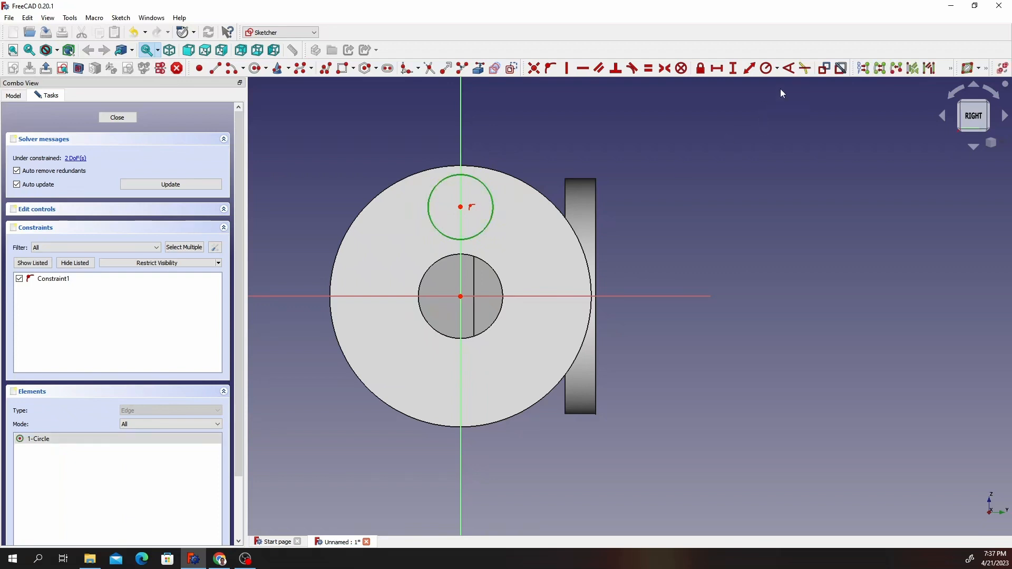
{"action": "left_click", "coordinate": [767, 68]}
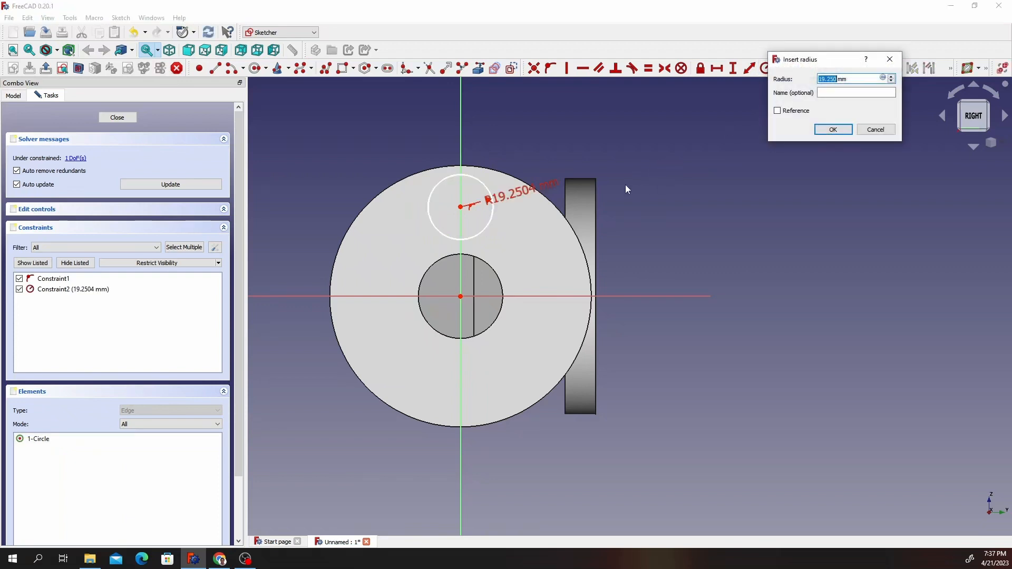
{"action": "key", "text": "Return"}
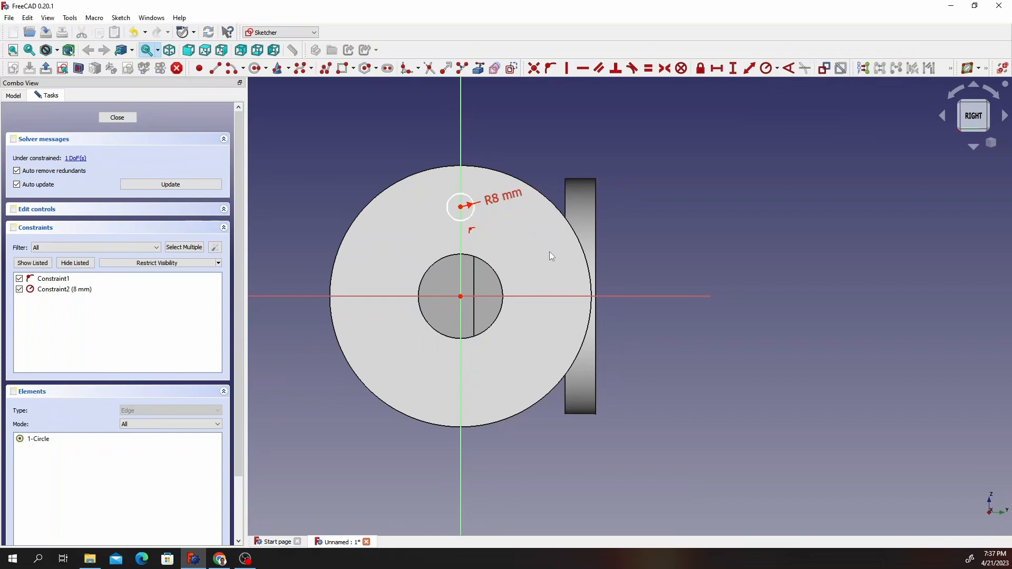
Set the vertical distance between the origin and the 8 mm circle's centre to 60 mm.
{"action": "left_click", "coordinate": [460, 296]}
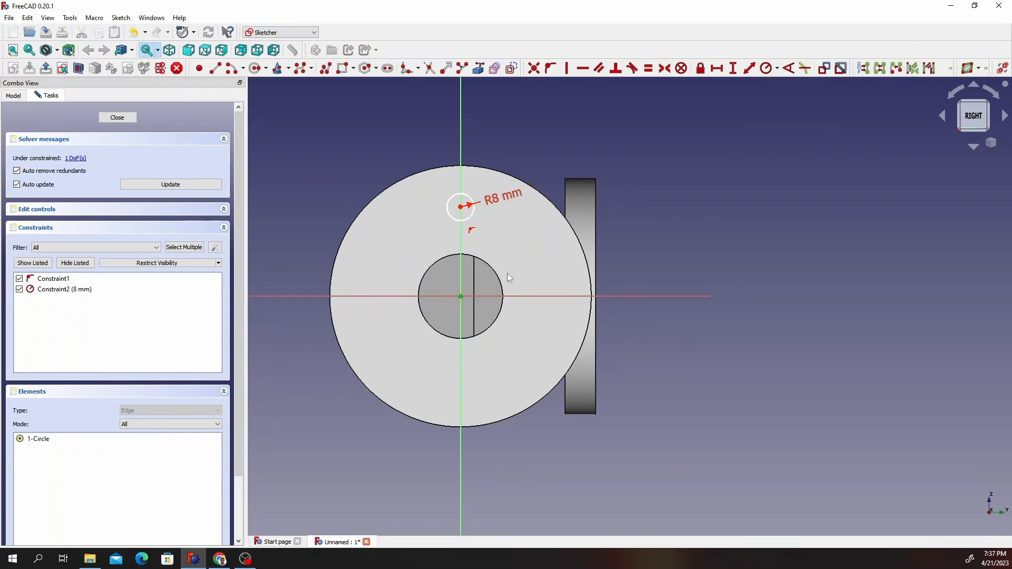
{"action": "left_click", "coordinate": [461, 206]}
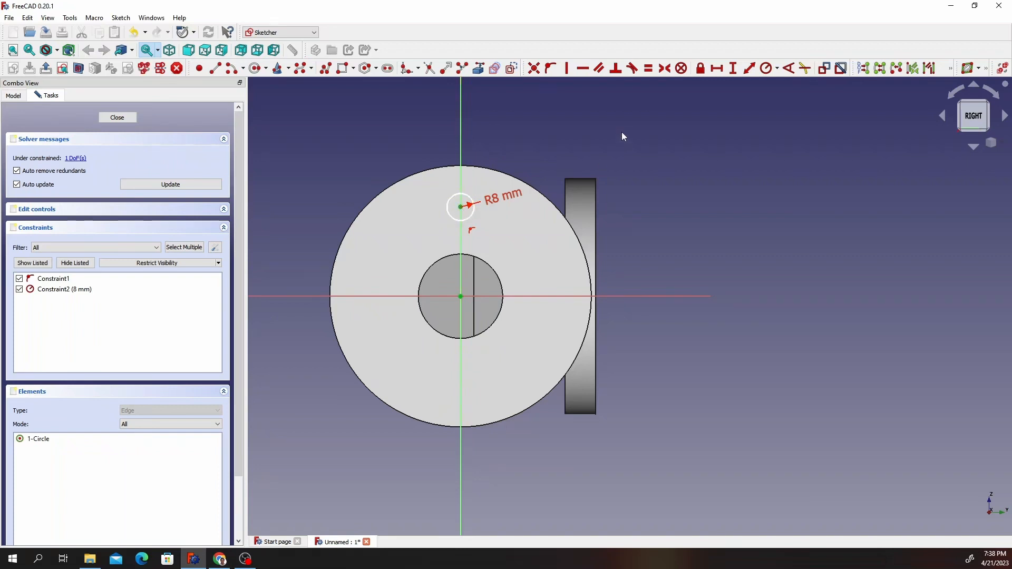
{"action": "left_click", "coordinate": [732, 68]}
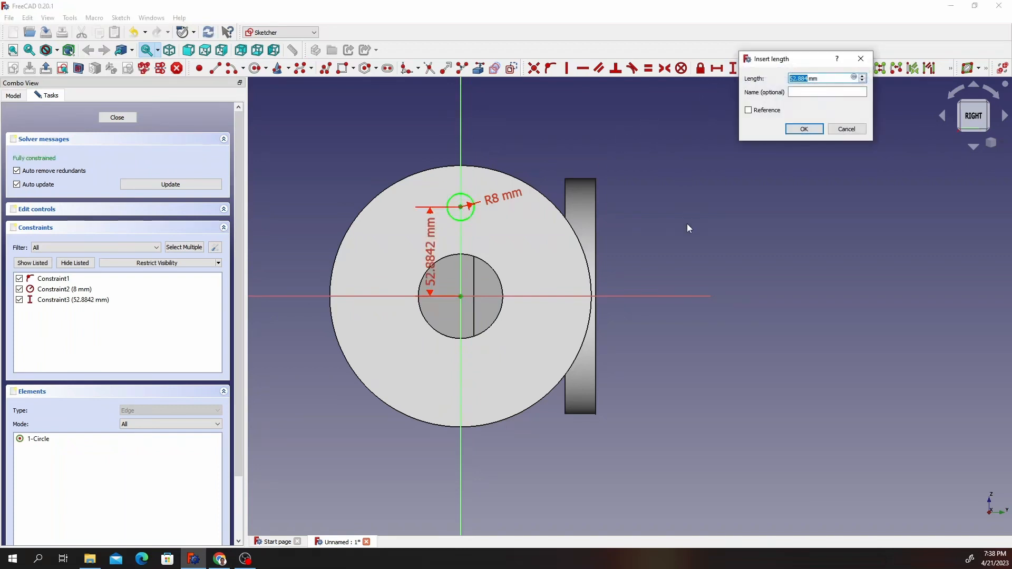
{"action": "type", "text": "50"}
{"action": "key", "text": "Return"}
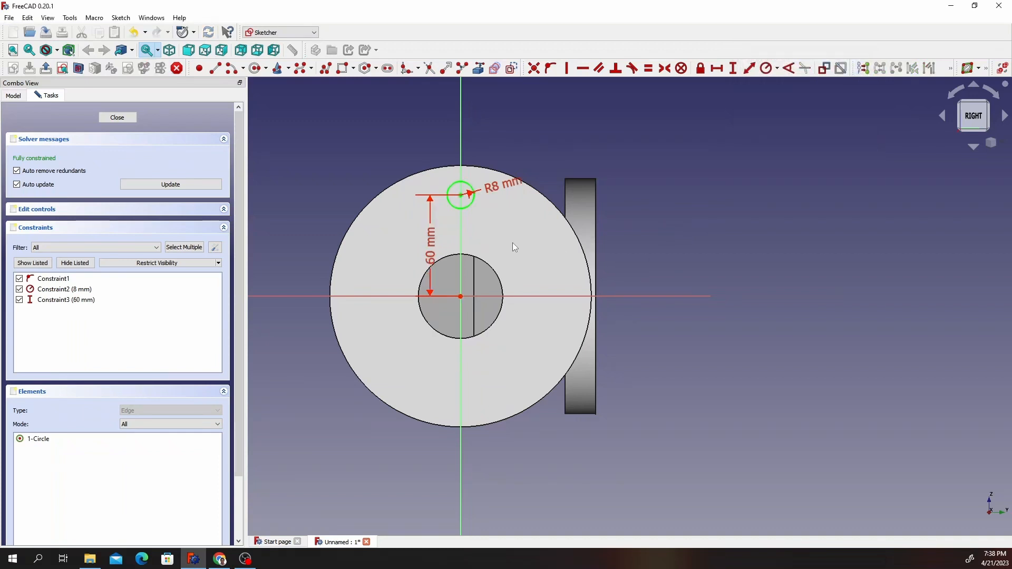
Close the sketch and cut the second end flange's bolt hole as a pocket of type To first.
{"action": "left_click", "coordinate": [118, 118]}
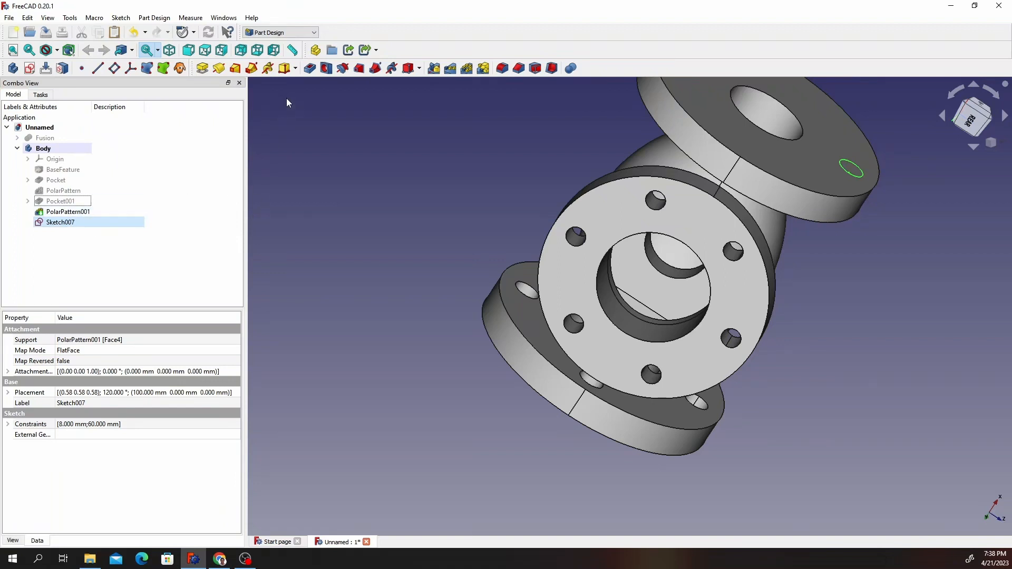
{"action": "left_click", "coordinate": [310, 71]}
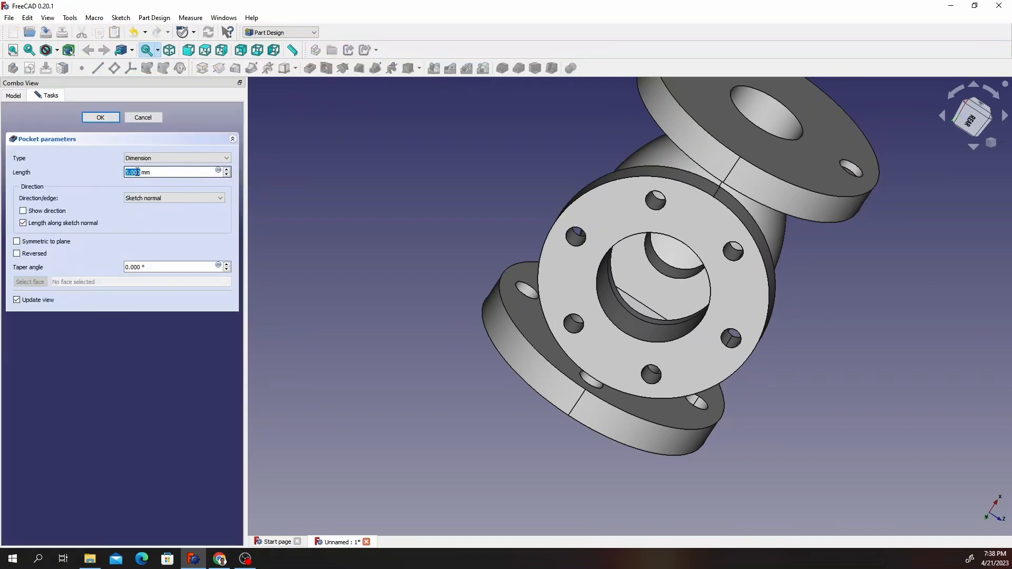
{"action": "left_click", "coordinate": [138, 158]}
{"action": "key", "text": "Escape"}
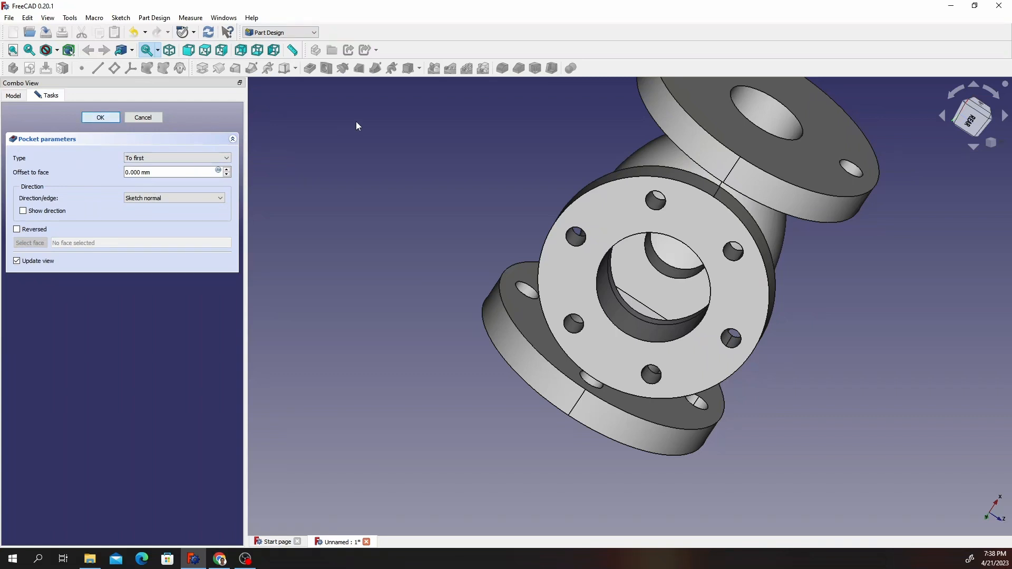
Repeat the second end flange's hole in a polar pattern of 4 occurrences over 360° around the normal sketch axis.
{"action": "scroll", "coordinate": [750, 128], "scroll_direction": "down", "scroll_amount": 4}
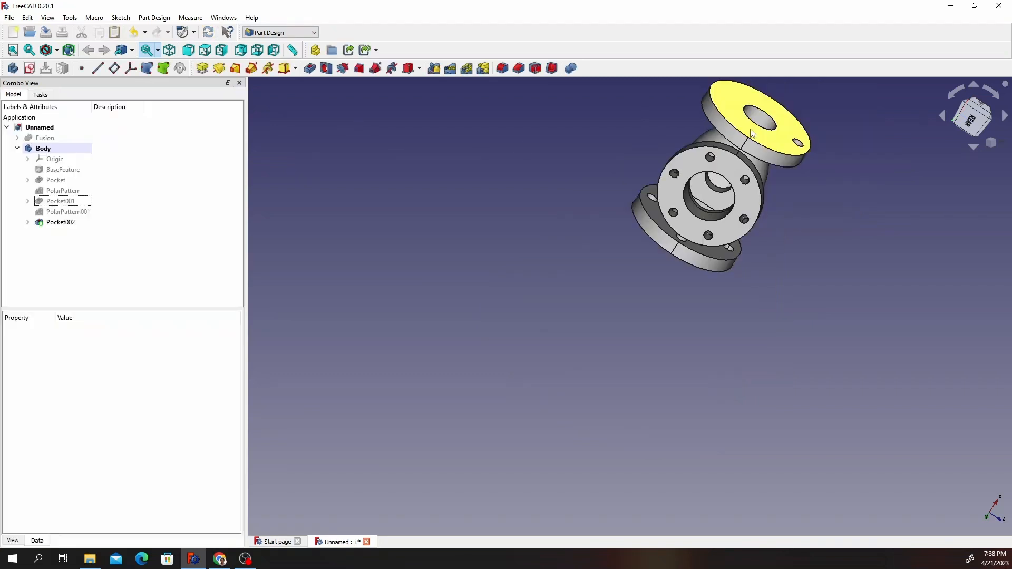
{"action": "scroll", "coordinate": [752, 128], "scroll_direction": "up", "scroll_amount": 3}
{"action": "scroll", "coordinate": [762, 113], "scroll_direction": "down", "scroll_amount": 1}
{"action": "scroll", "coordinate": [764, 116], "scroll_direction": "down", "scroll_amount": 1}
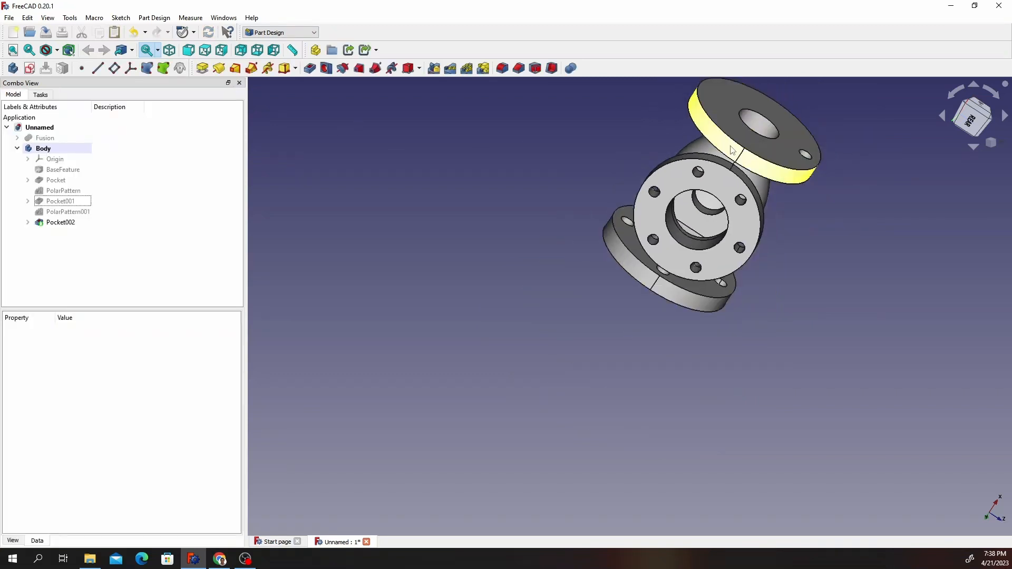
{"action": "middle_click_drag", "start_coordinate": [732, 150], "coordinate": [704, 280]}
{"action": "scroll", "coordinate": [711, 270], "scroll_direction": "down", "scroll_amount": 1}
{"action": "scroll", "coordinate": [704, 279], "scroll_direction": "up", "scroll_amount": 1}
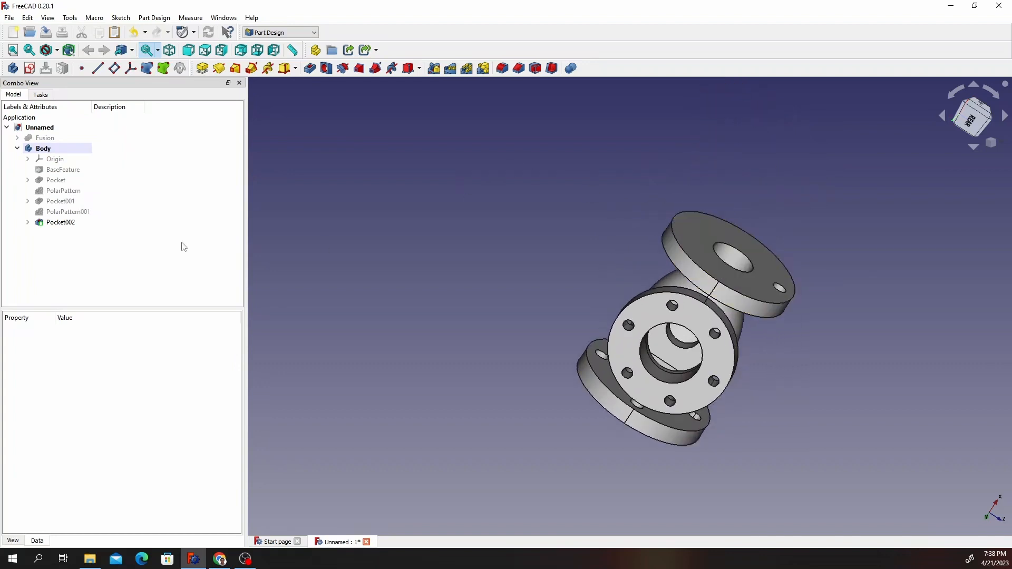
{"action": "left_click", "coordinate": [72, 223]}
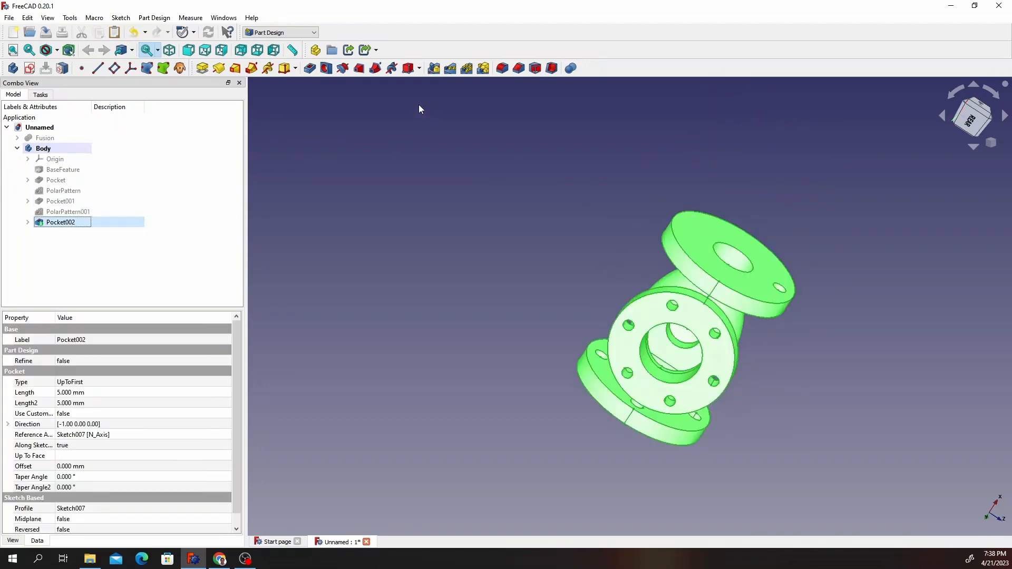
{"action": "left_click", "coordinate": [467, 69]}
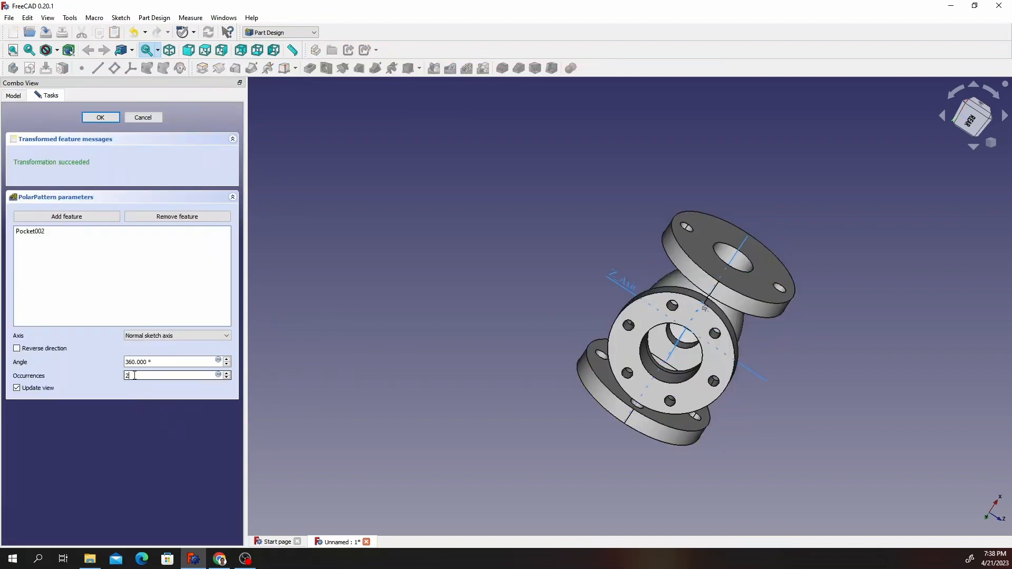
{"action": "type", "text": "4"}
{"action": "left_click", "coordinate": [110, 118]}
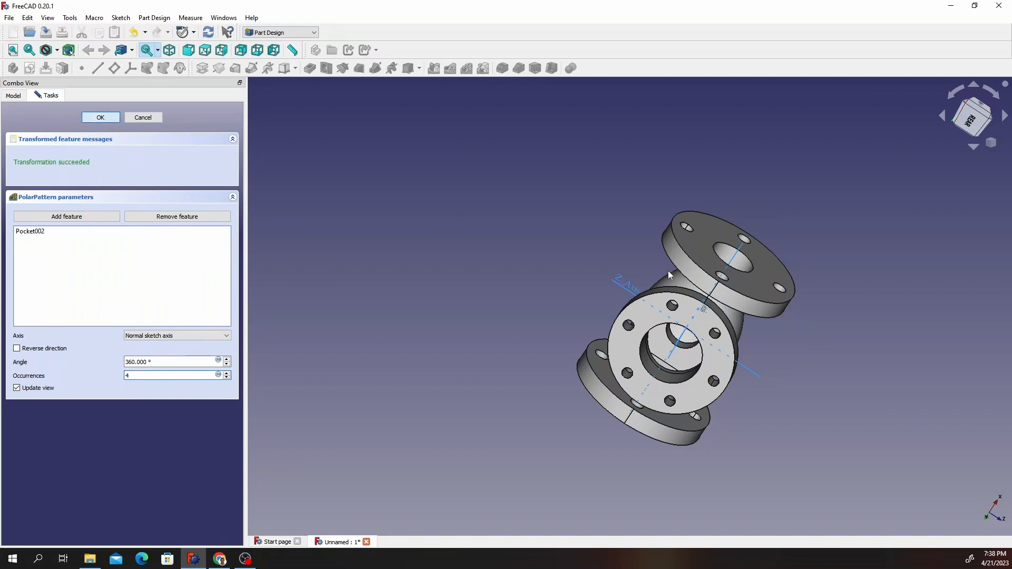
Examine the valve body from several angles, checking the bolt holes in all three flanges and the inner bore.
{"action": "scroll", "coordinate": [760, 359], "scroll_direction": "up", "scroll_amount": 2}
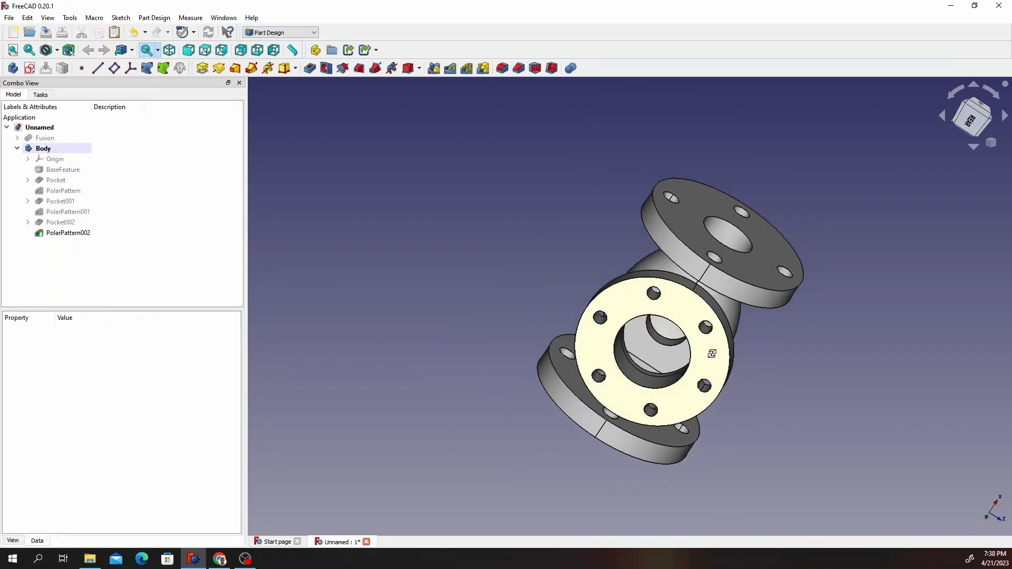
{"action": "mouse_move", "coordinate": [713, 357]}
{"action": "middle_mouse_down"}
{"action": "mouse_move", "coordinate": [762, 289]}
{"action": "mouse_move", "coordinate": [703, 398]}
{"action": "mouse_move", "coordinate": [701, 372]}
{"action": "middle_mouse_up"}
{"action": "scroll", "coordinate": [706, 374], "scroll_direction": "down", "scroll_amount": 3}
{"action": "scroll", "coordinate": [700, 384], "scroll_direction": "up", "scroll_amount": 4}
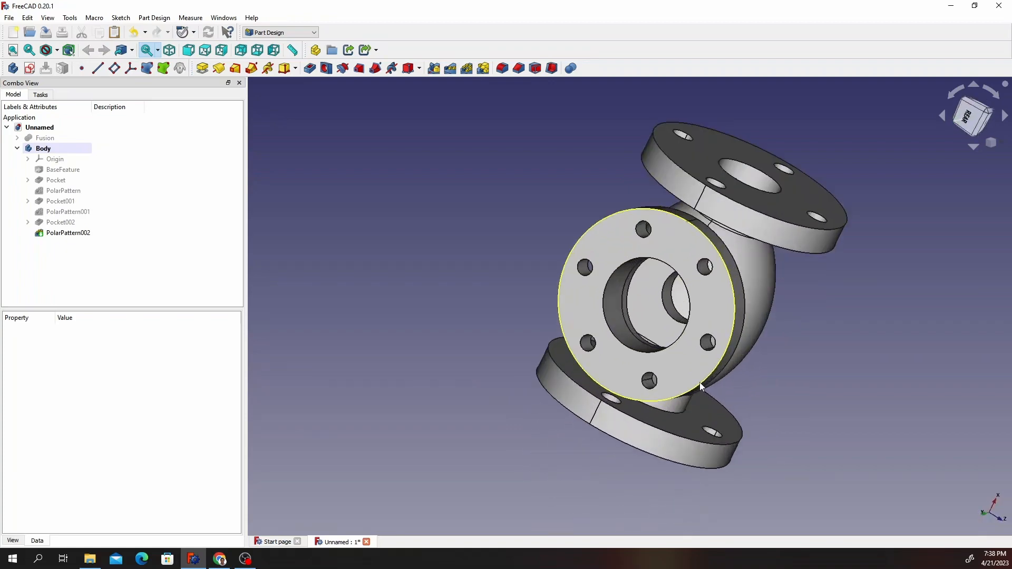
{"action": "middle_click_drag", "start_coordinate": [798, 214], "coordinate": [852, 211]}
{"action": "scroll", "coordinate": [849, 217], "scroll_direction": "up", "scroll_amount": 3}
{"action": "scroll", "coordinate": [848, 237], "scroll_direction": "down", "scroll_amount": 2}
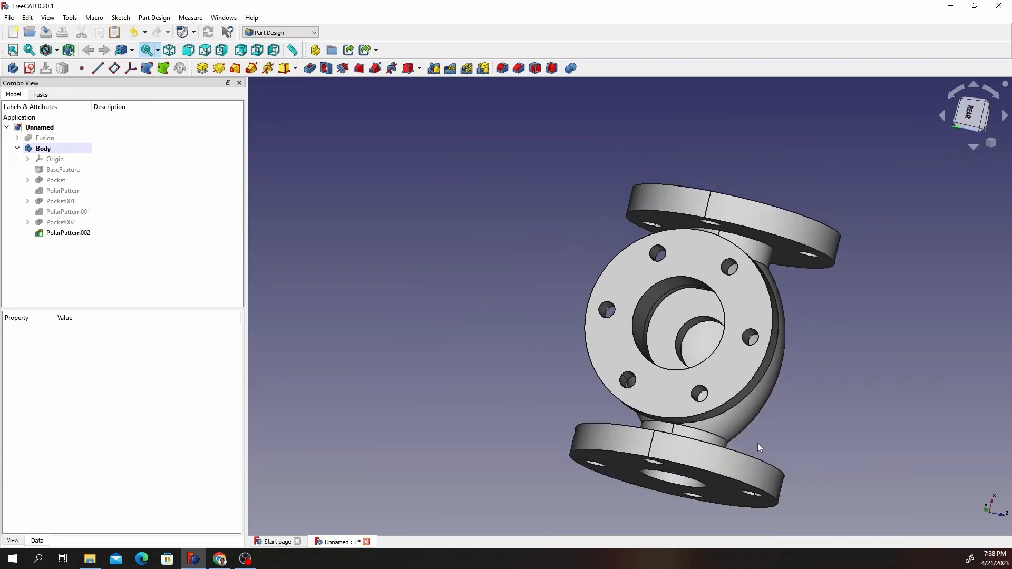
{"action": "mouse_move", "coordinate": [758, 445]}
{"action": "middle_mouse_down"}
{"action": "mouse_move", "coordinate": [640, 434]}
{"action": "mouse_move", "coordinate": [749, 445]}
{"action": "middle_mouse_up"}
{"action": "scroll", "coordinate": [738, 443], "scroll_direction": "up", "scroll_amount": 2}
{"action": "scroll", "coordinate": [717, 437], "scroll_direction": "down", "scroll_amount": 2}
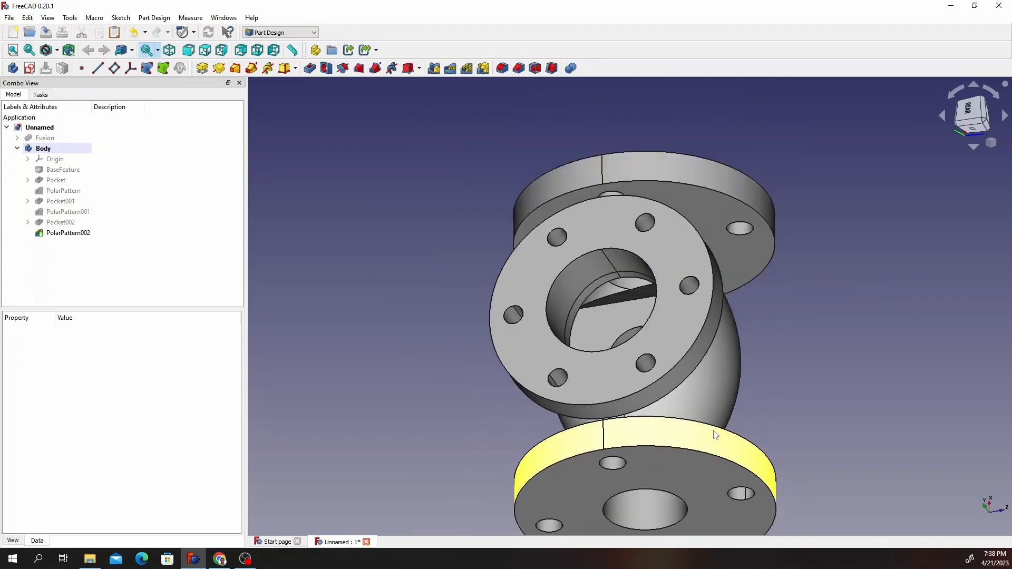
{"action": "scroll", "coordinate": [704, 411], "scroll_direction": "down", "scroll_amount": 1}
{"action": "scroll", "coordinate": [657, 424], "scroll_direction": "up", "scroll_amount": 1}
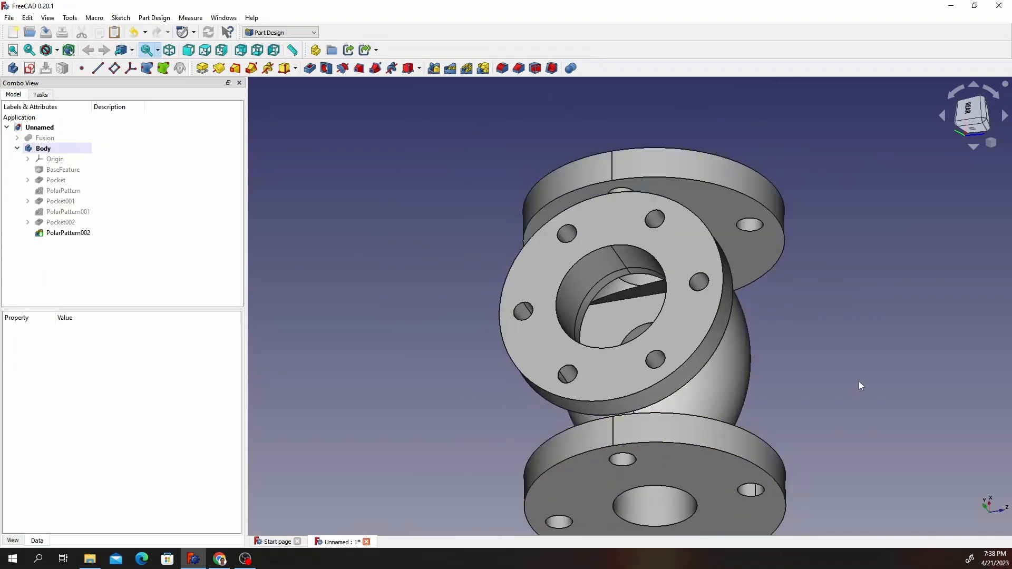